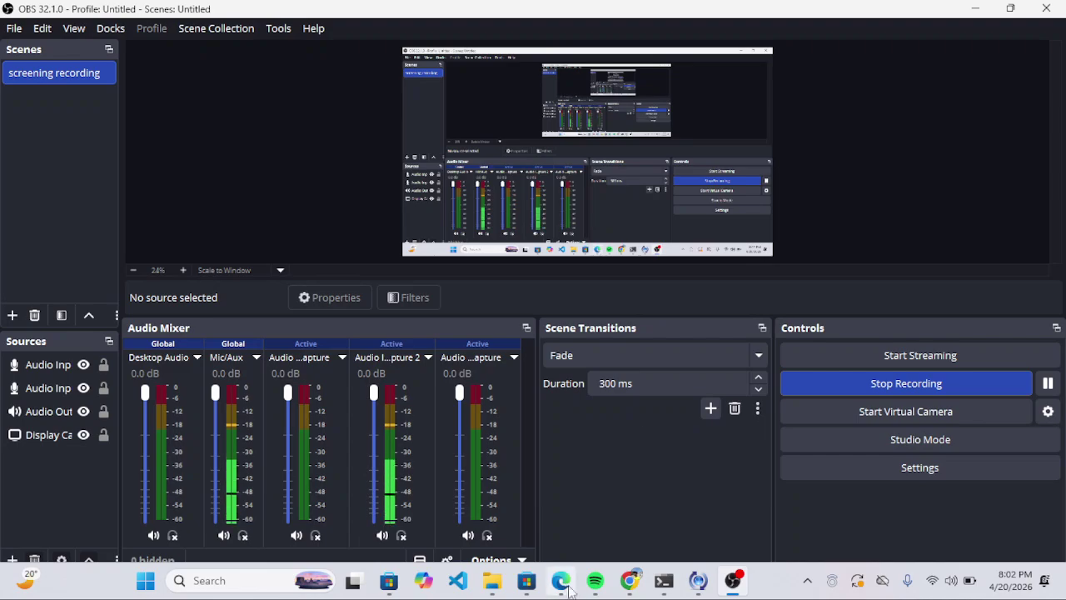
Step: Bring the Edge browser showing the Campus Copilot n8n workflow in front of OBS
click(559, 583)
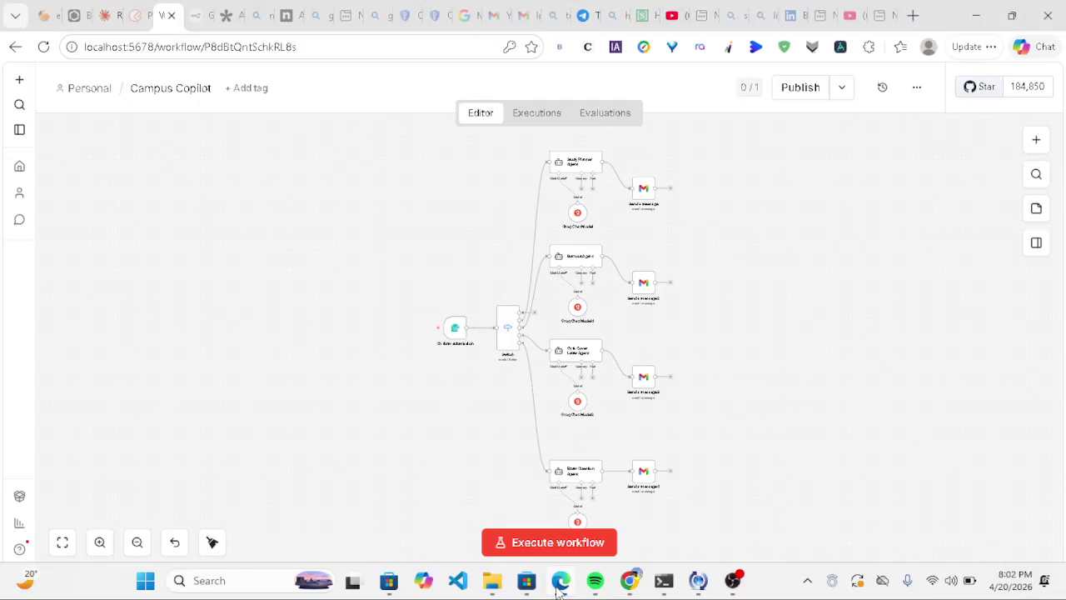
click(105, 16)
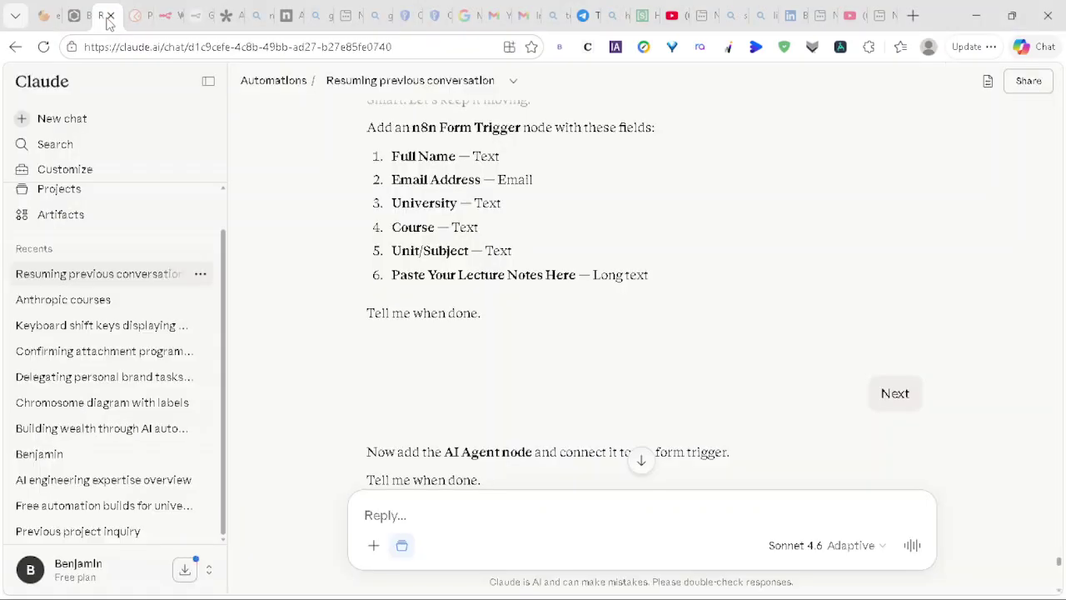
scroll(369, 167, up, 5)
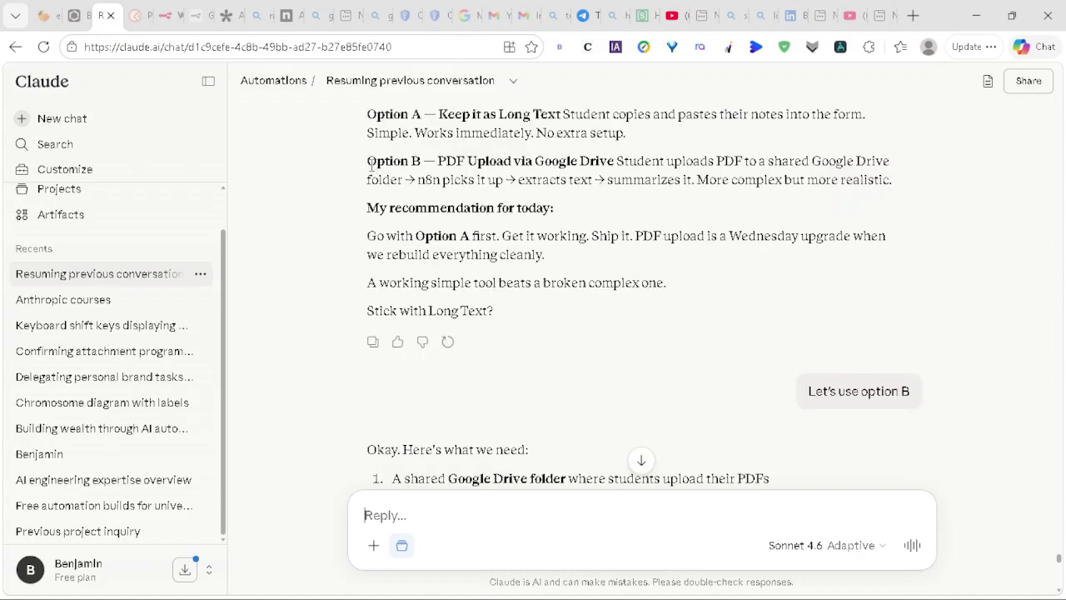
scroll(373, 171, up, 3)
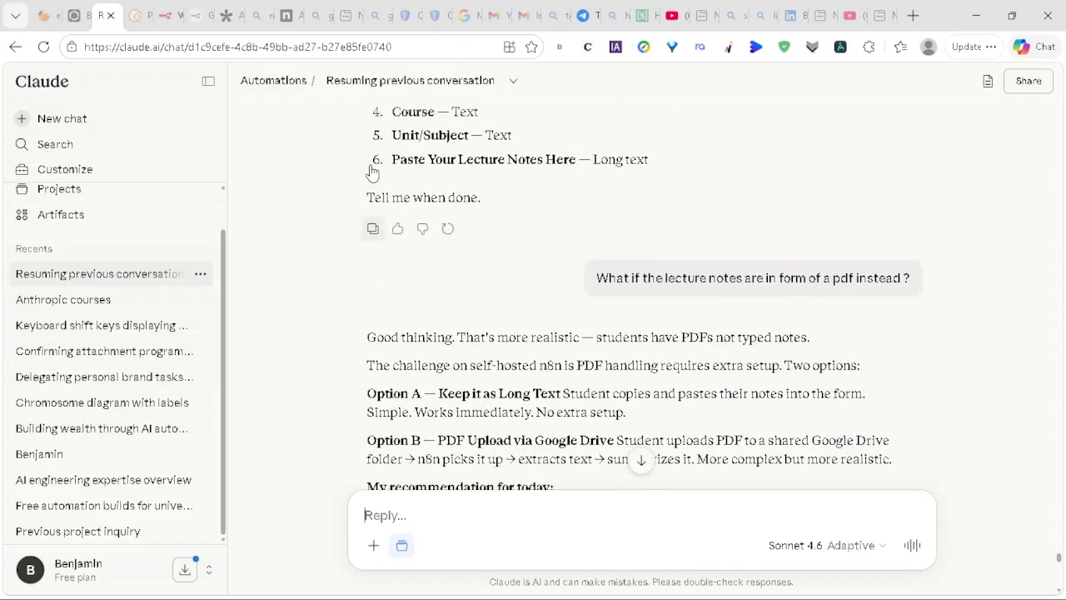
scroll(369, 170, down, 5)
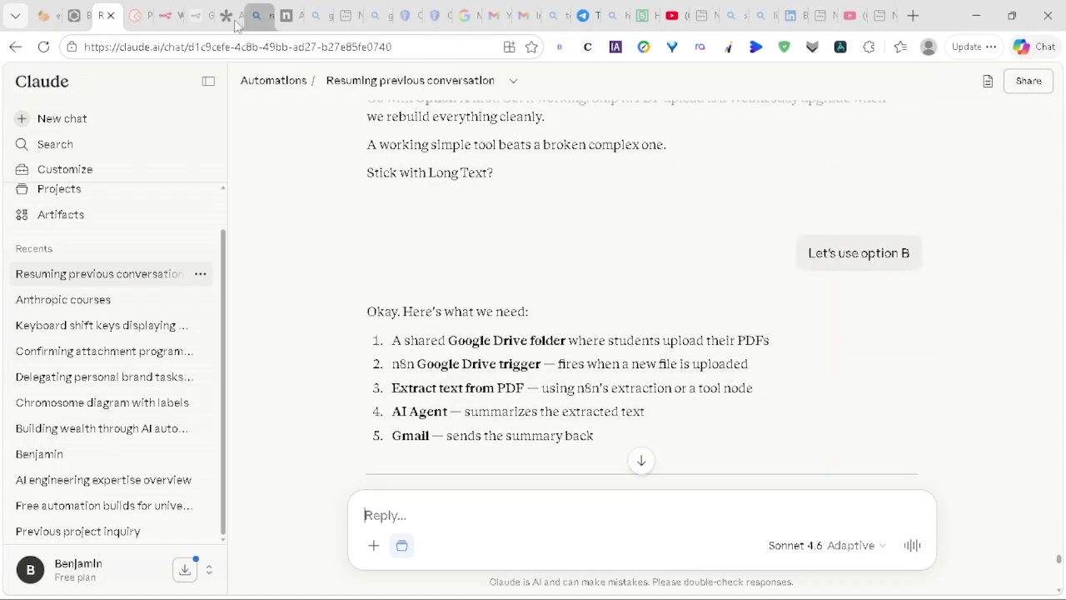
click(162, 15)
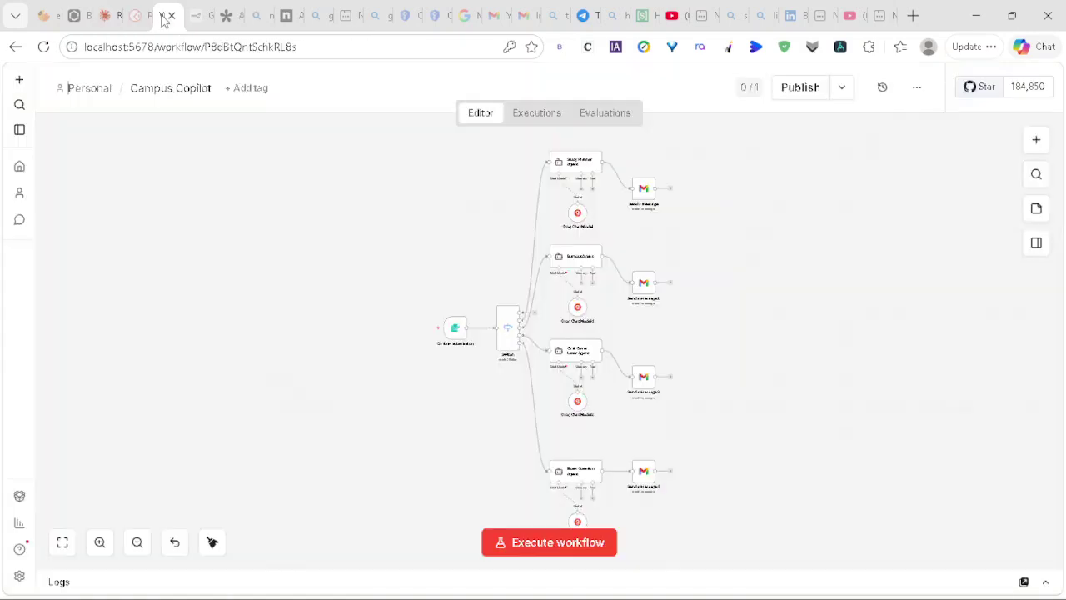
Step: From the Personal project's workflows list, start a new empty workflow
click(74, 92)
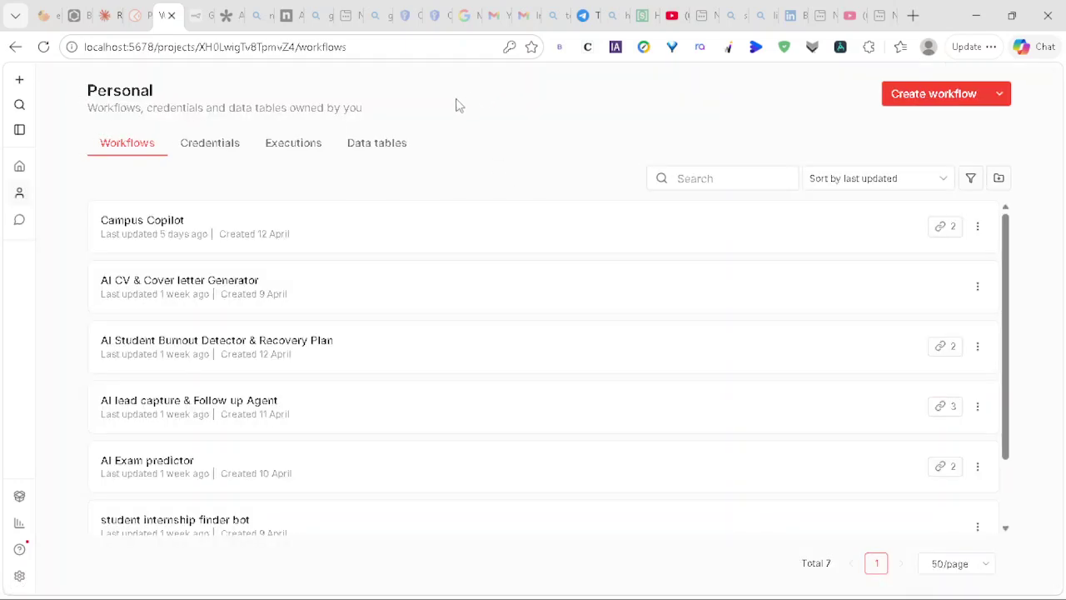
scroll(408, 111, right, 10)
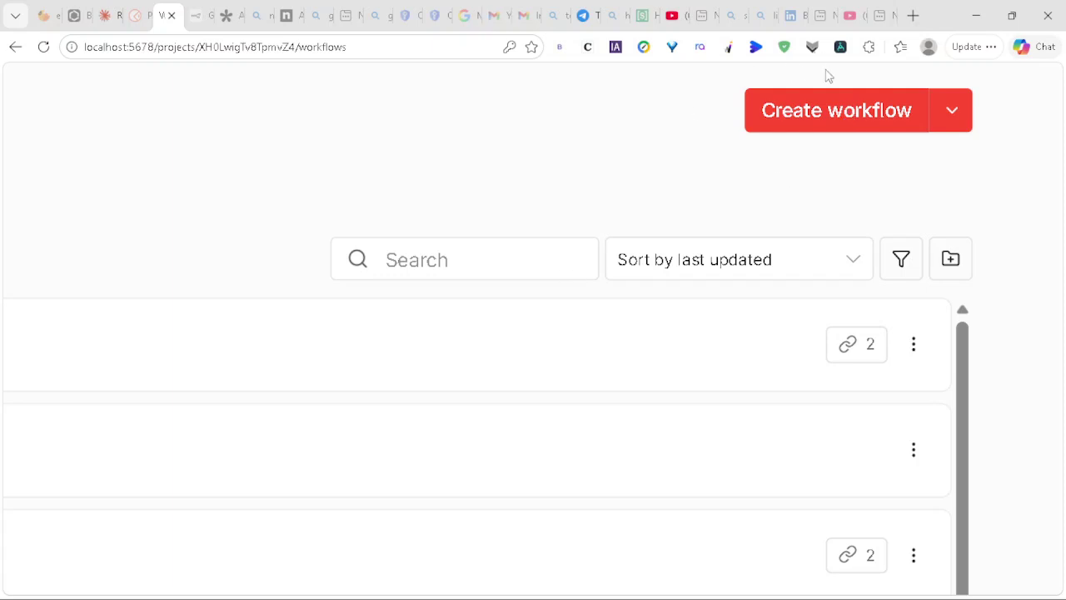
click(806, 119)
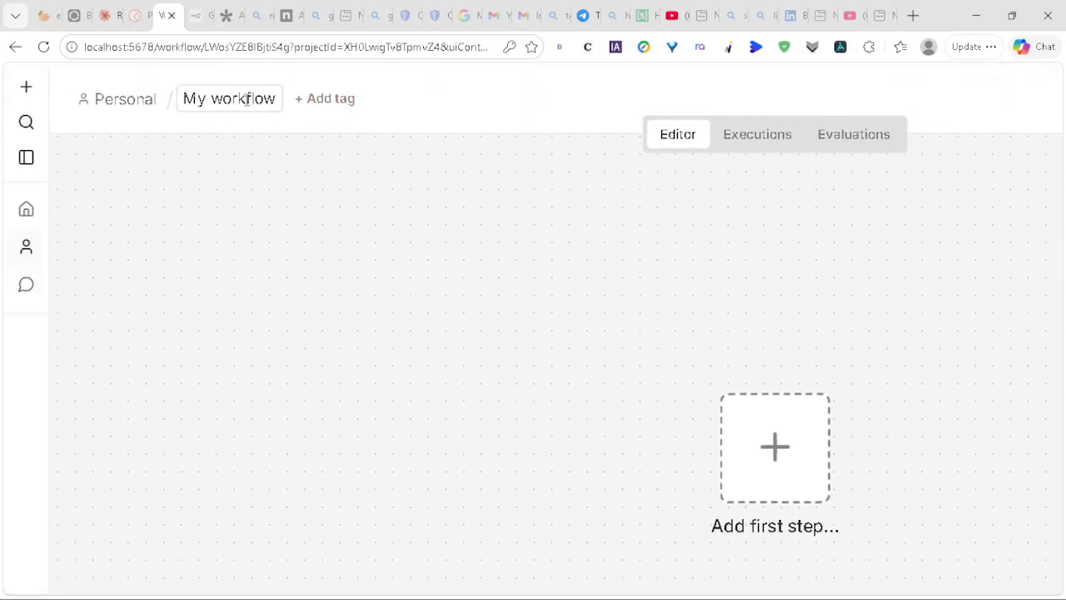
Step: Replace the default 'My workflow' name with 'AI Lecture Notes Summarizer'
click(247, 99)
click(274, 97)
key(BackSpace)
key(BackSpace)
key(BackSpace)
key(BackSpace)
key(BackSpace)
key(BackSpace)
key(BackSpace)
key(BackSpace)
key(BackSpace)
key(BackSpace)
key(BackSpace)
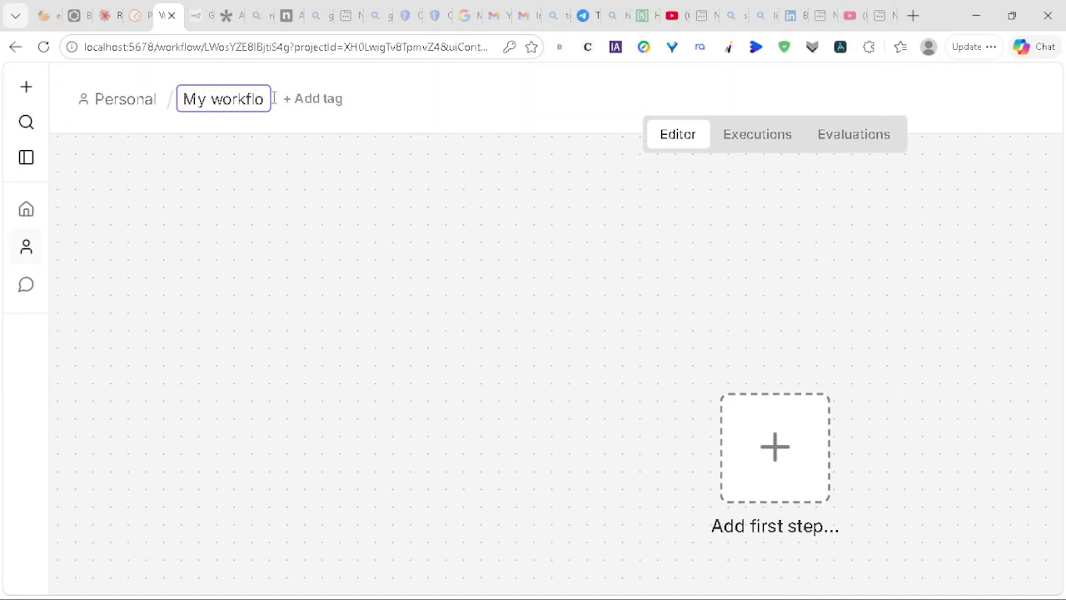
text(AI)
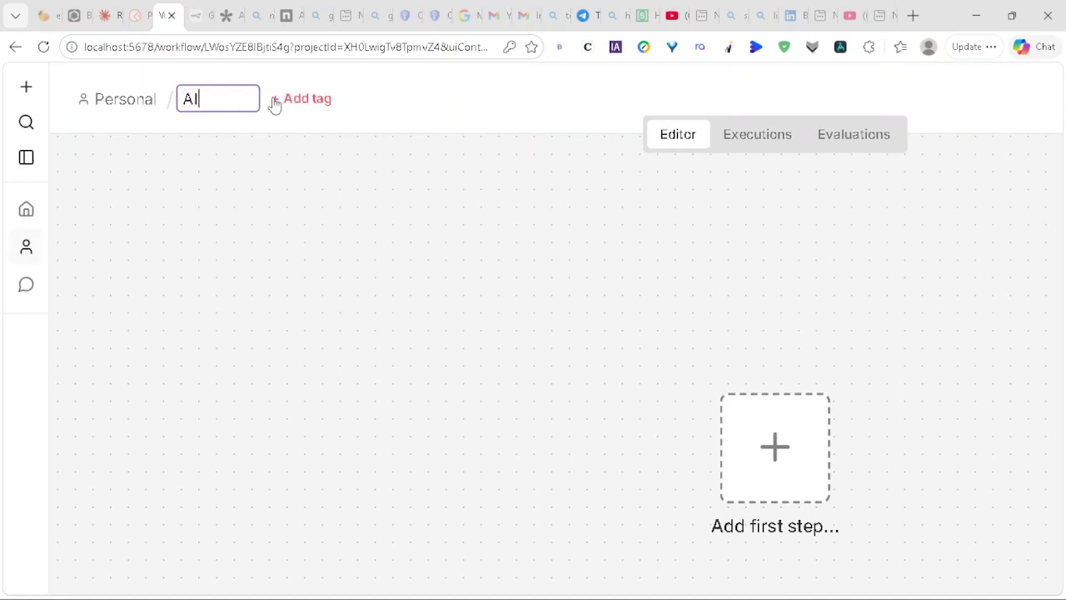
text( Lecture Notes Summarizer)
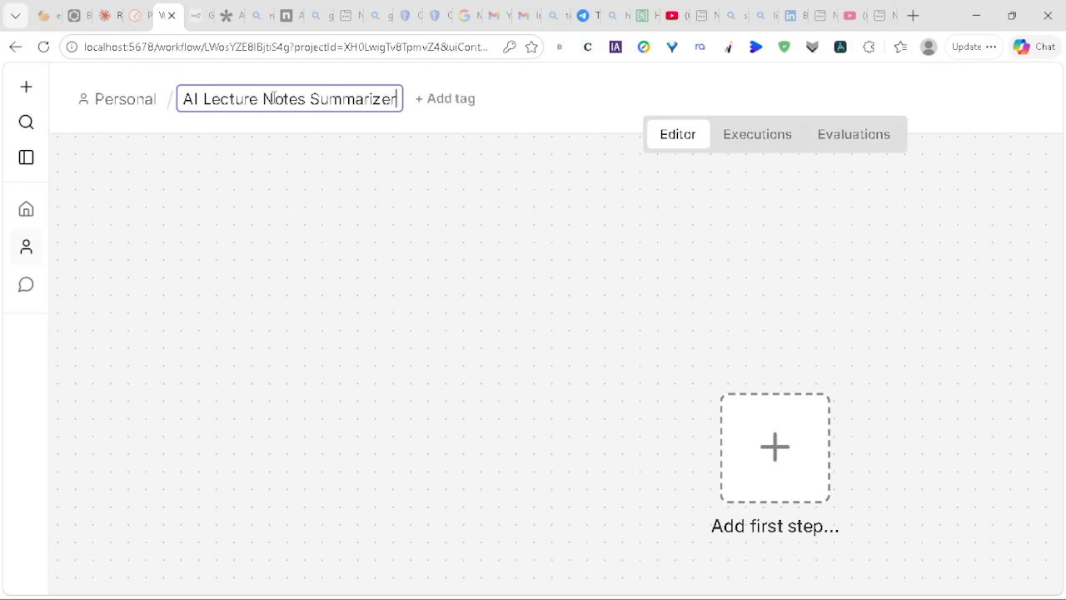
click(406, 75)
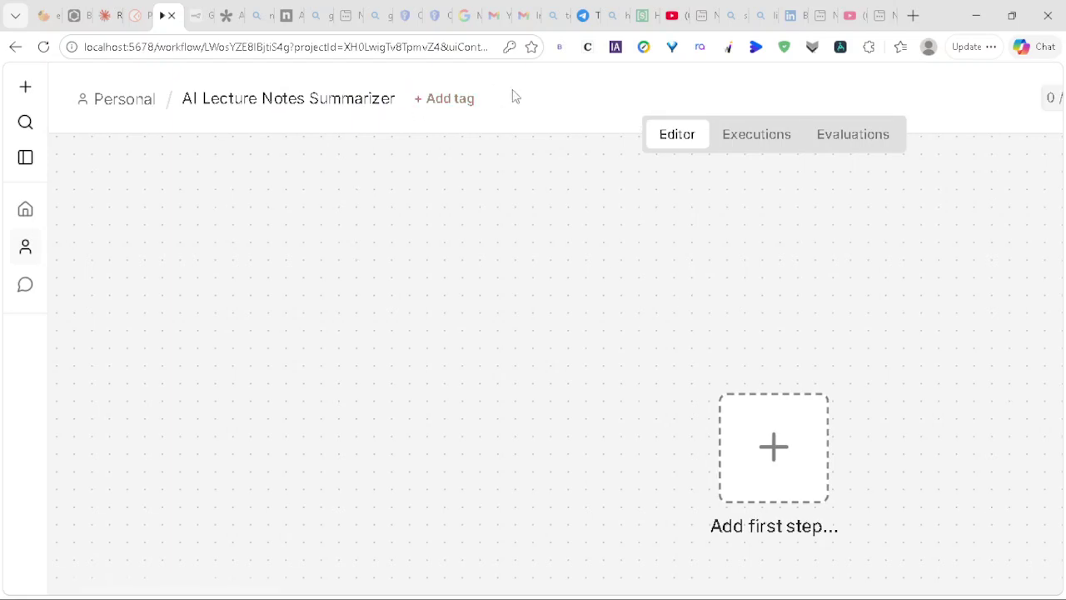
scroll(511, 95, right, 3)
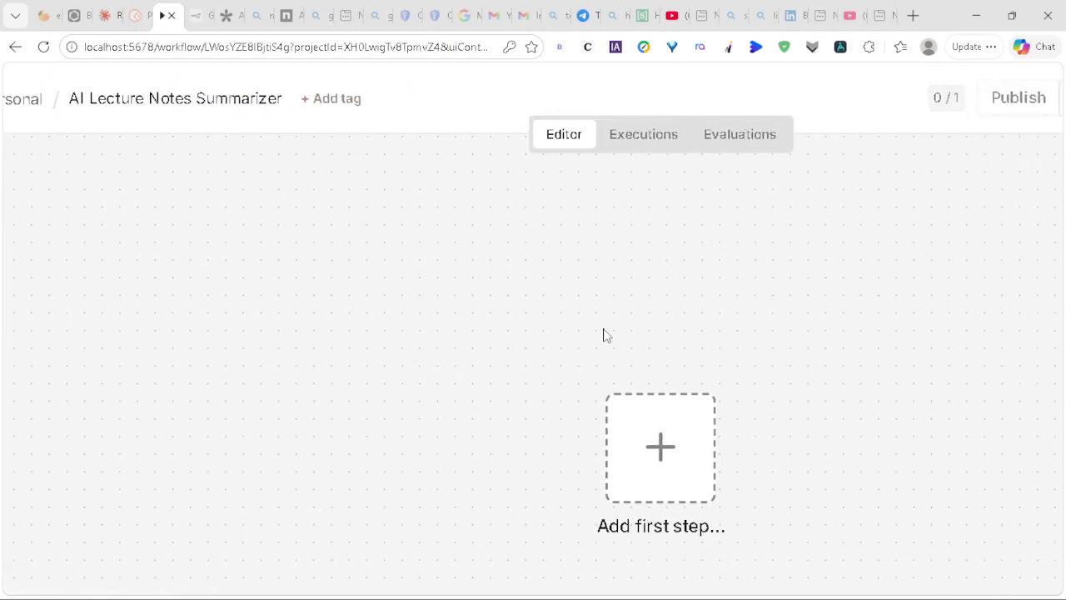
Step: Search 'form' and add the n8n Form 'On new n8n Form event' trigger as the first node
key(Tab)
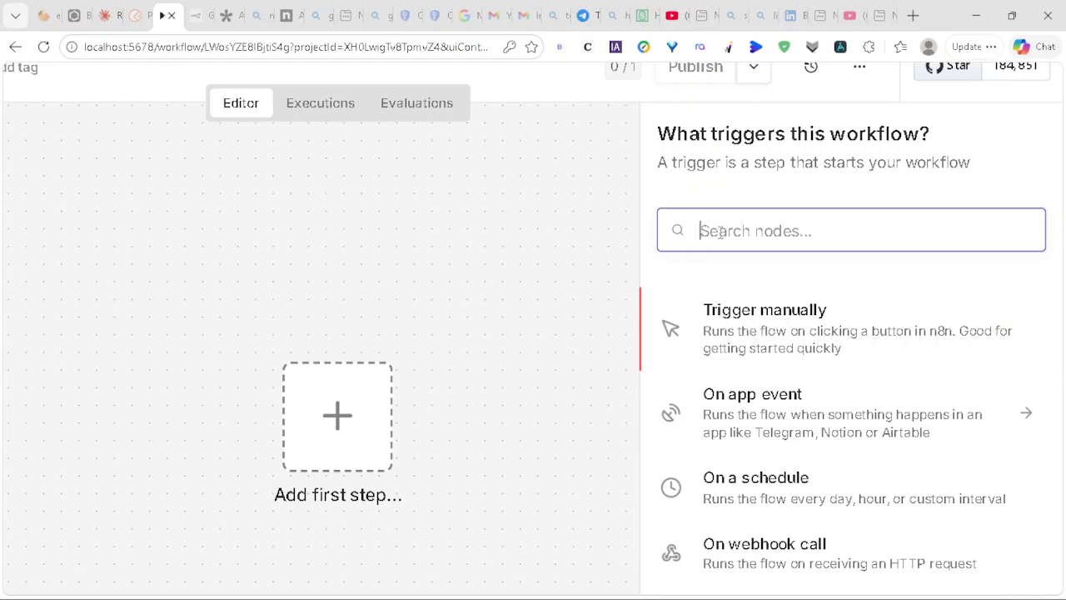
text(form)
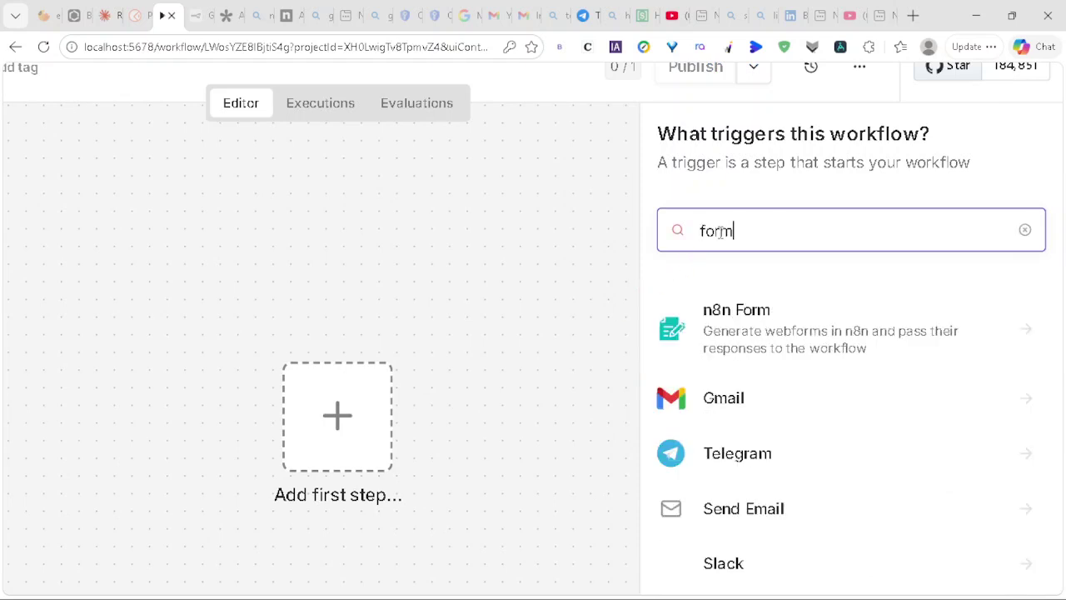
text( submis)
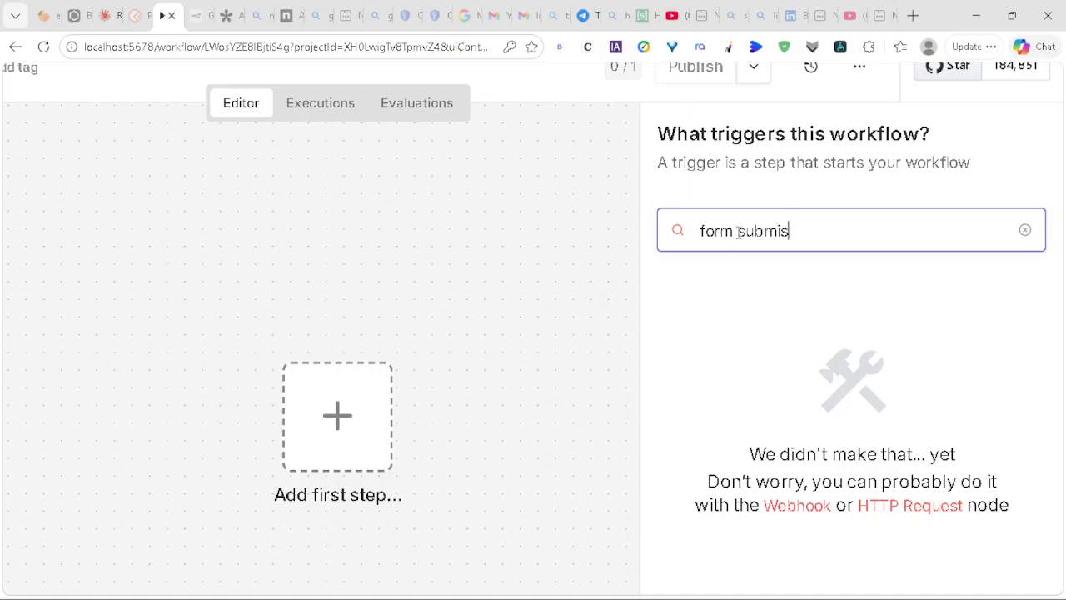
key(BackSpace)
key(BackSpace)
key(BackSpace)
key(BackSpace)
key(BackSpace)
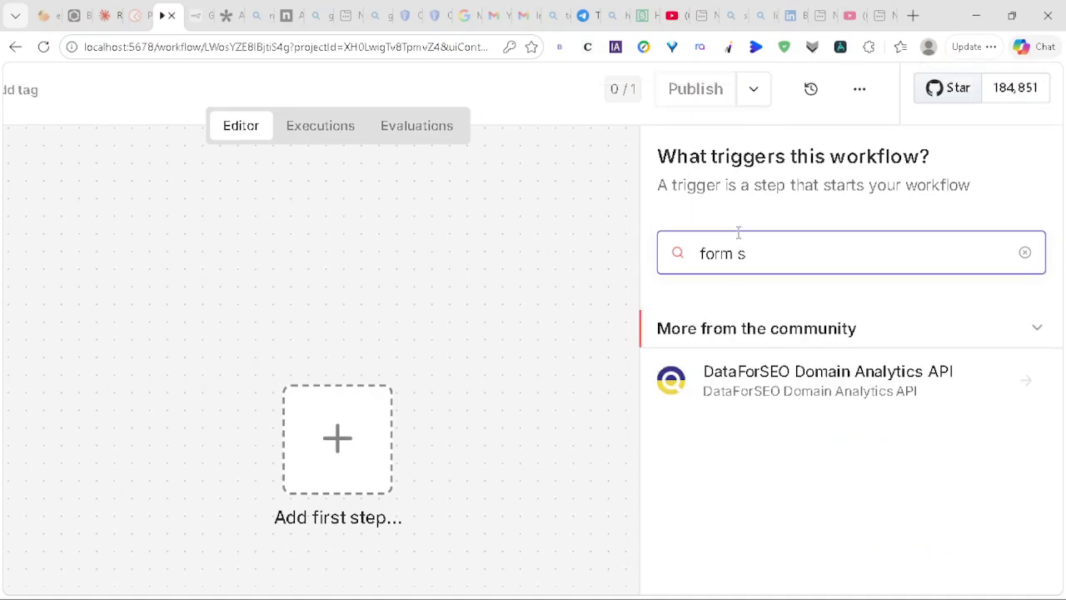
key(BackSpace)
key(BackSpace)
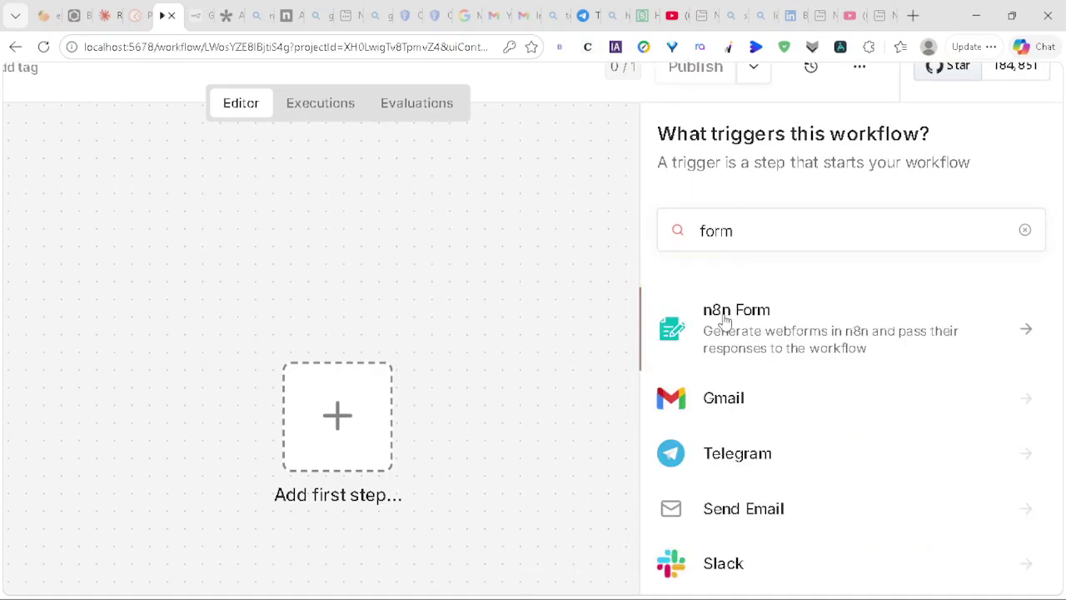
click(723, 320)
click(716, 337)
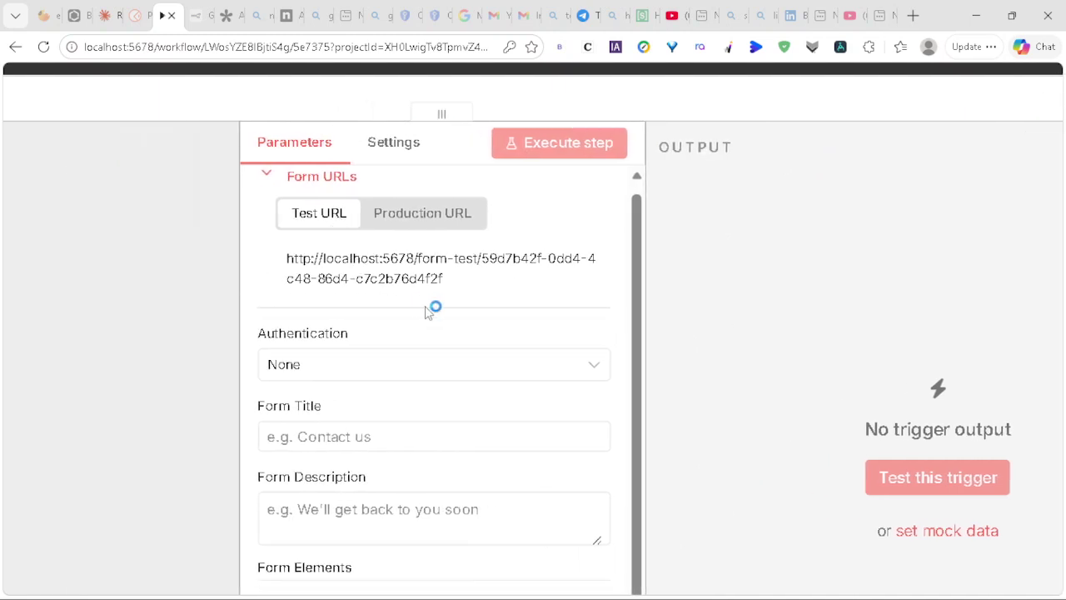
Step: Set the Form Title to 'AI lecture Note Summarizer'
scroll(427, 310, down, 2)
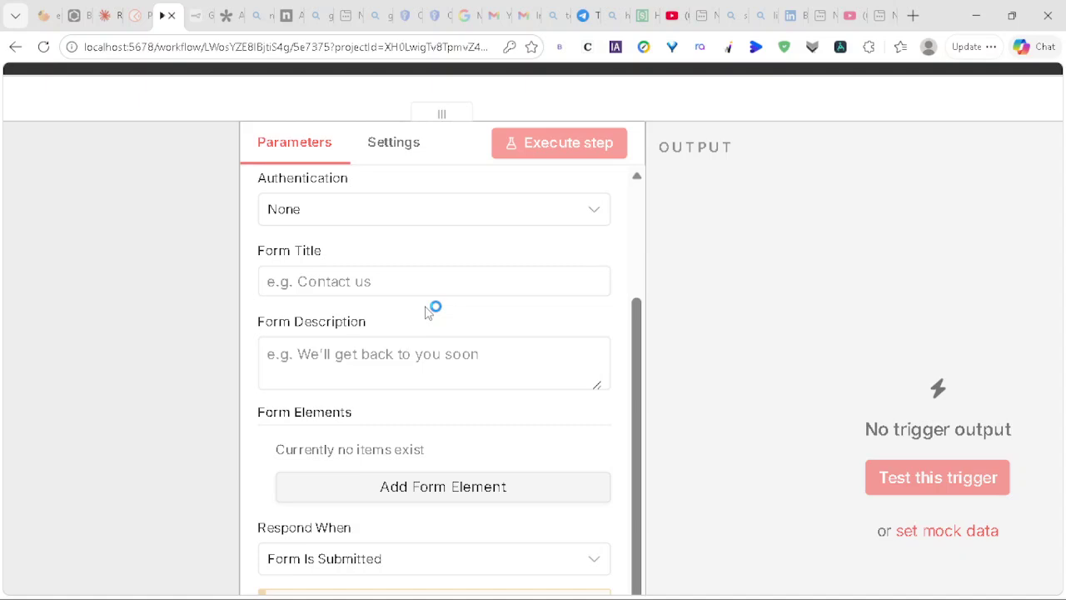
scroll(427, 310, up, 2)
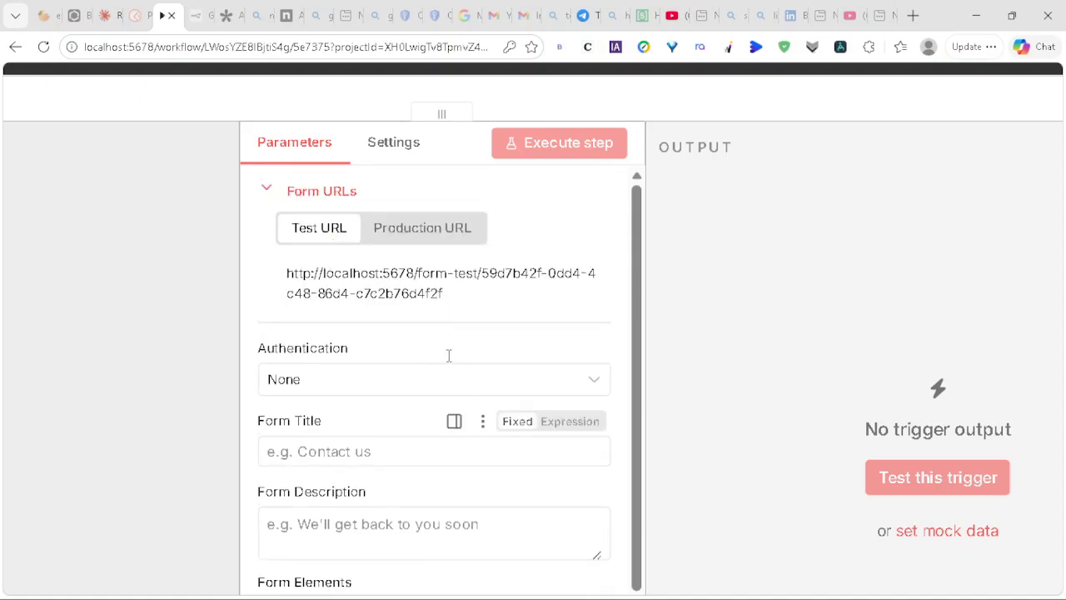
scroll(325, 300, down, 1)
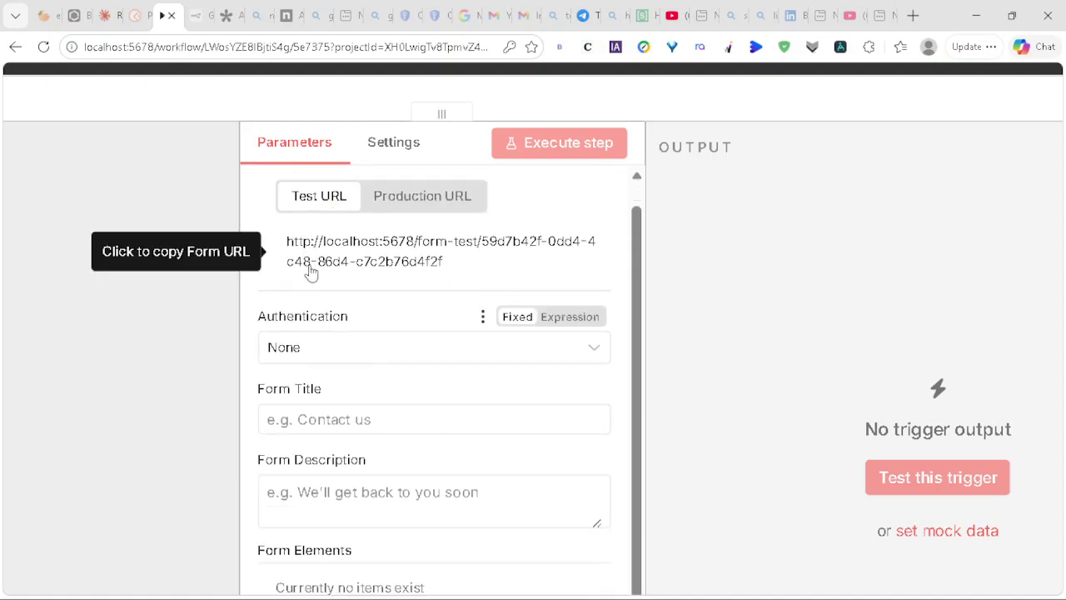
scroll(361, 369, down, 2)
click(326, 281)
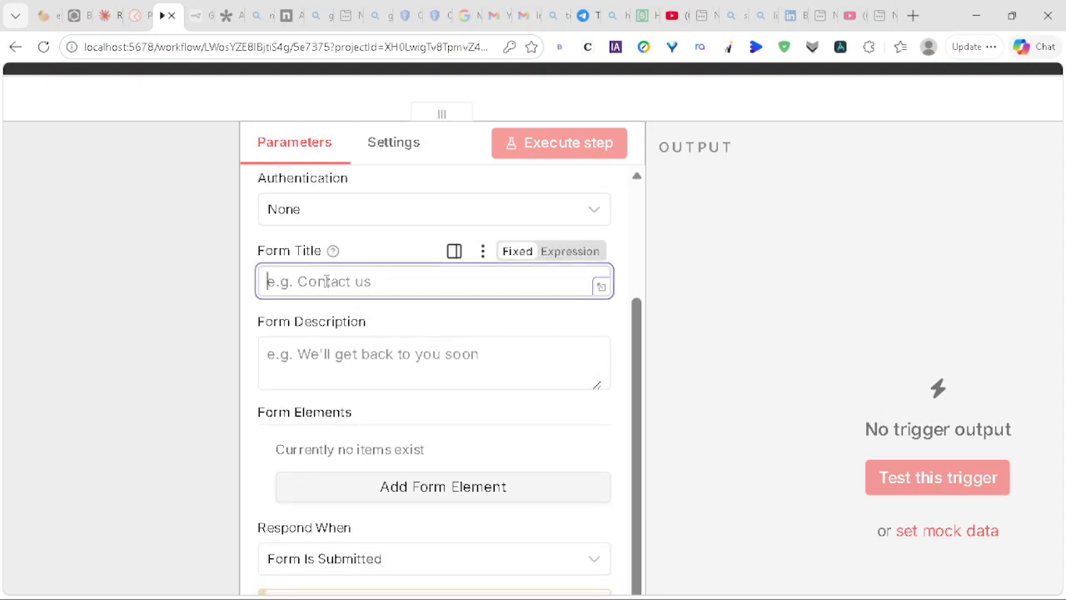
text(AI lecture )
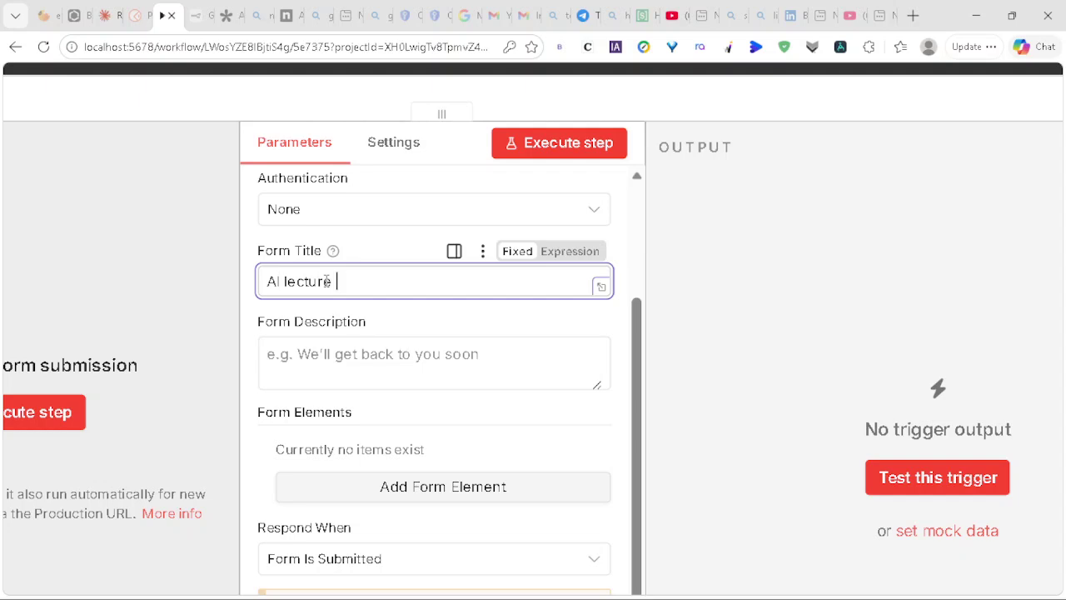
text(Note Summarizer)
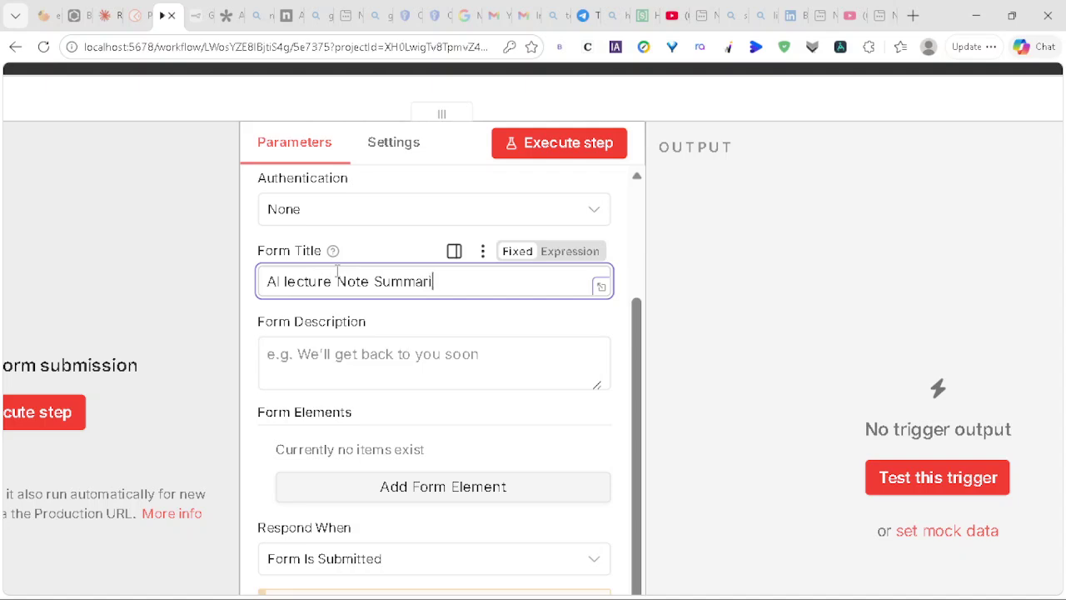
Step: Enter the Form Description 'Fill in the Form' and add a first form element
click(324, 352)
text(Fil)
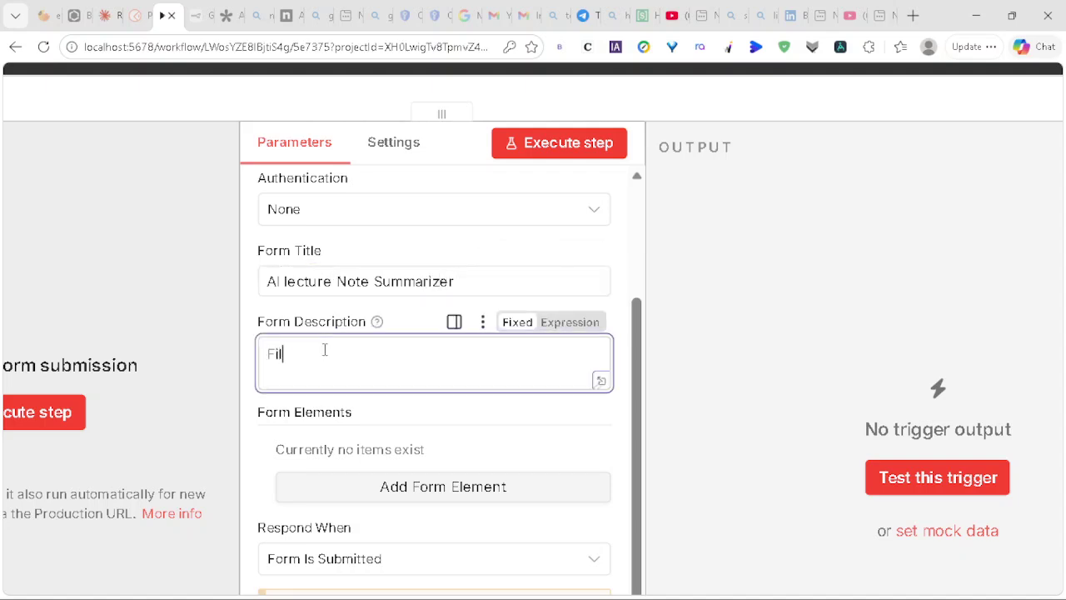
text(l in the form)
key(BackSpace)
key(BackSpace)
key(BackSpace)
key(BackSpace)
text(Form)
scroll(372, 334, up, 2)
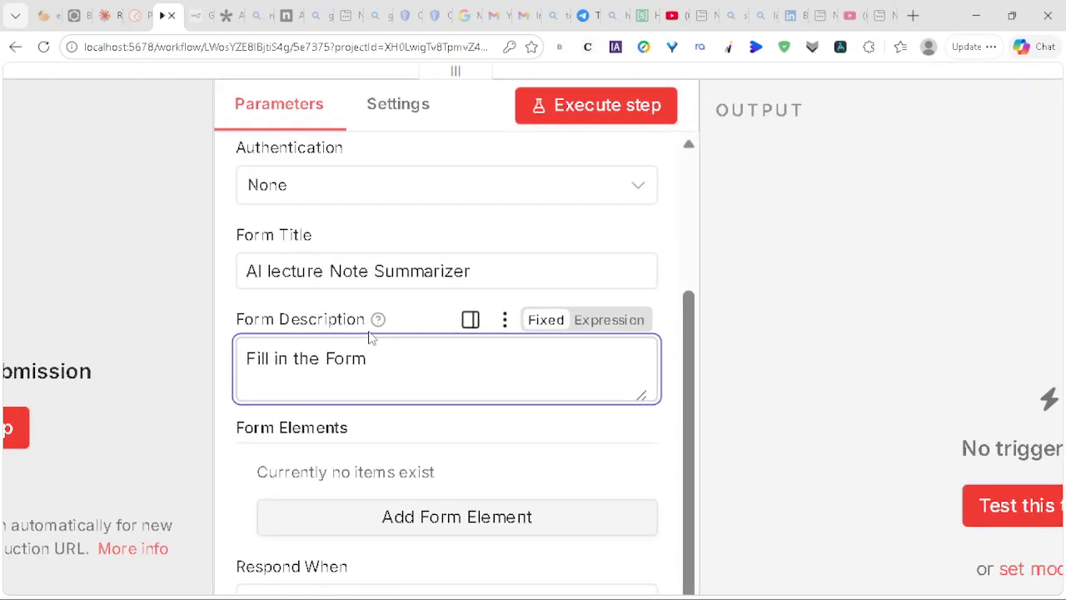
scroll(371, 336, down, 1)
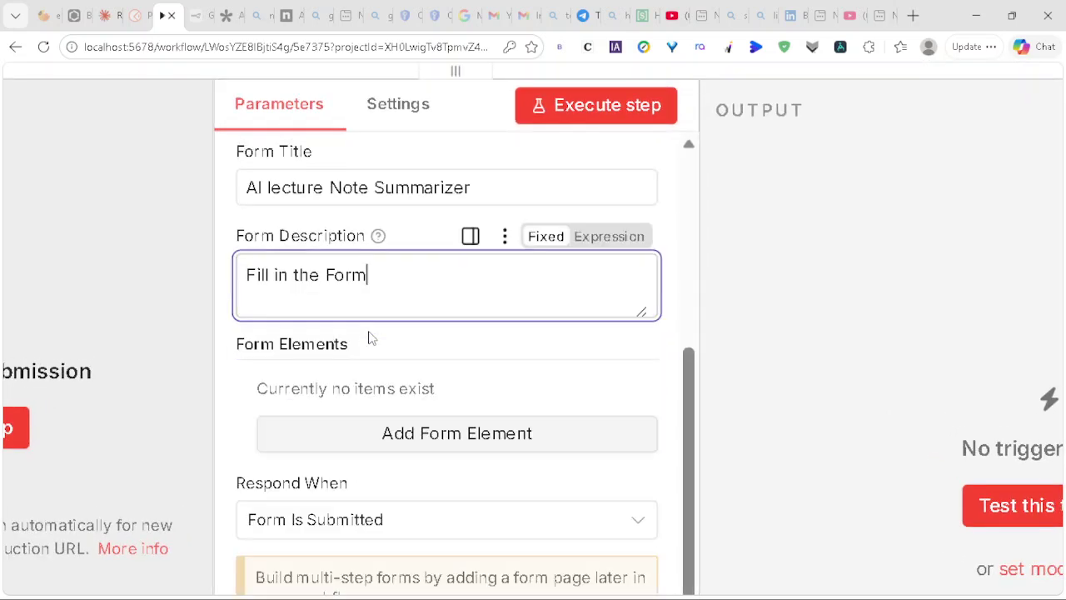
click(456, 429)
scroll(456, 442, down, 2)
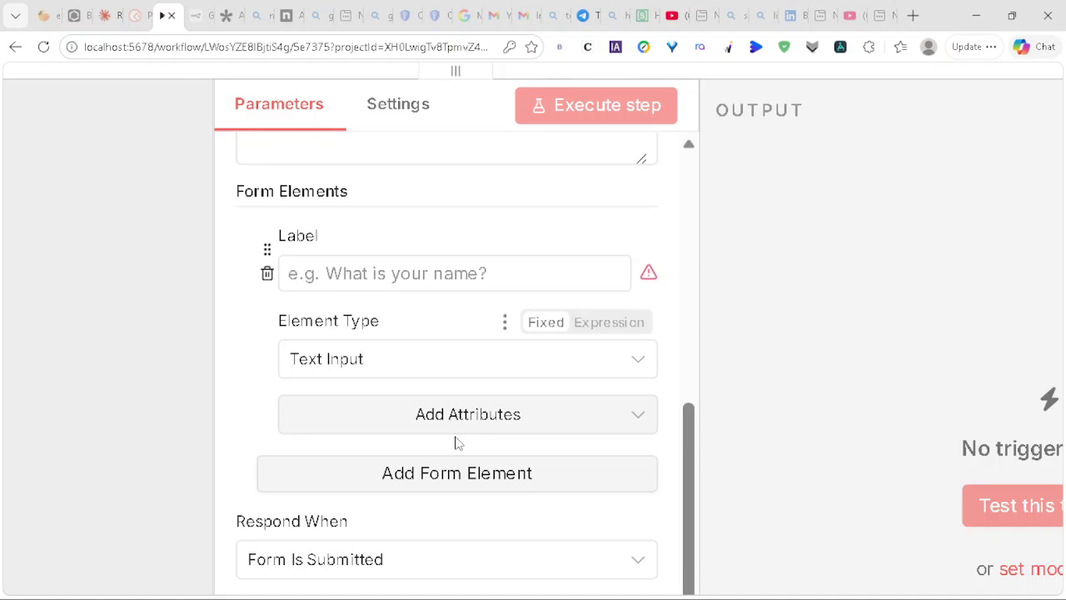
Step: Label the first field 'Full Name' and add a second form element
click(380, 275)
text(F)
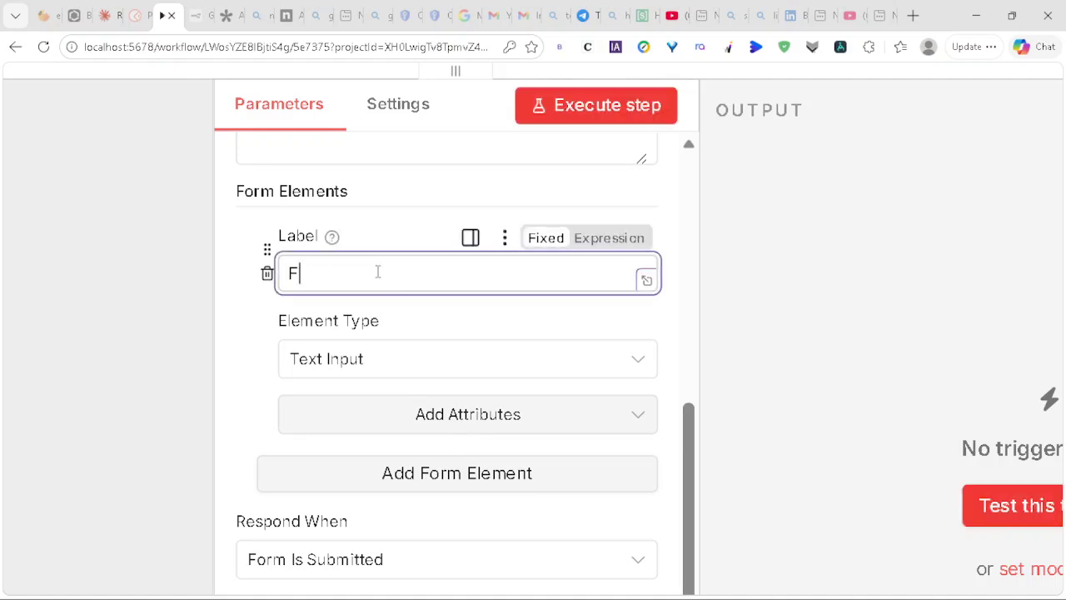
text(ull Name)
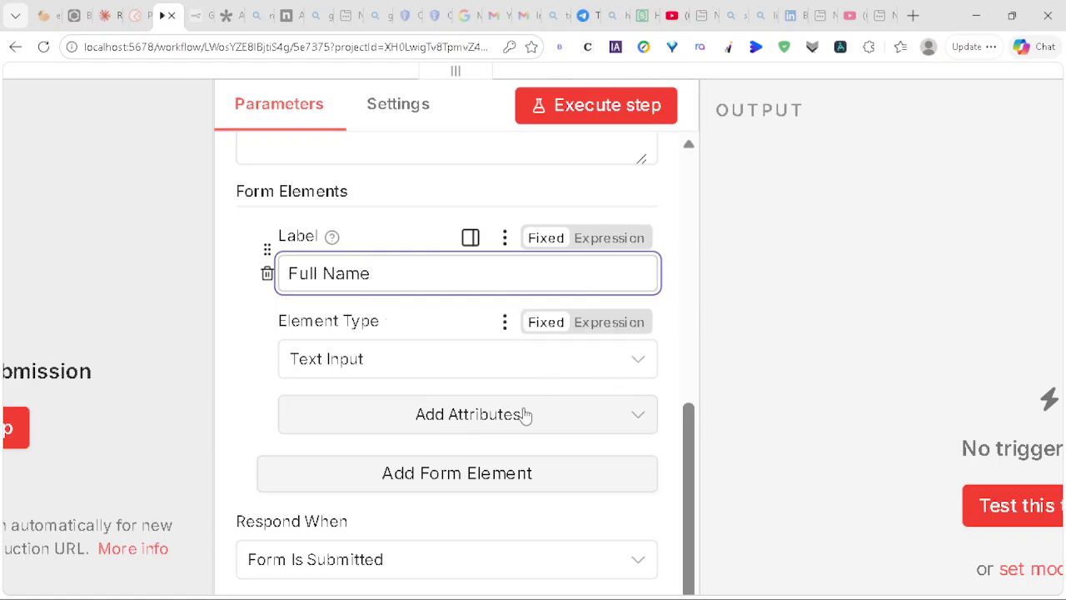
scroll(516, 415, down, 1)
click(483, 436)
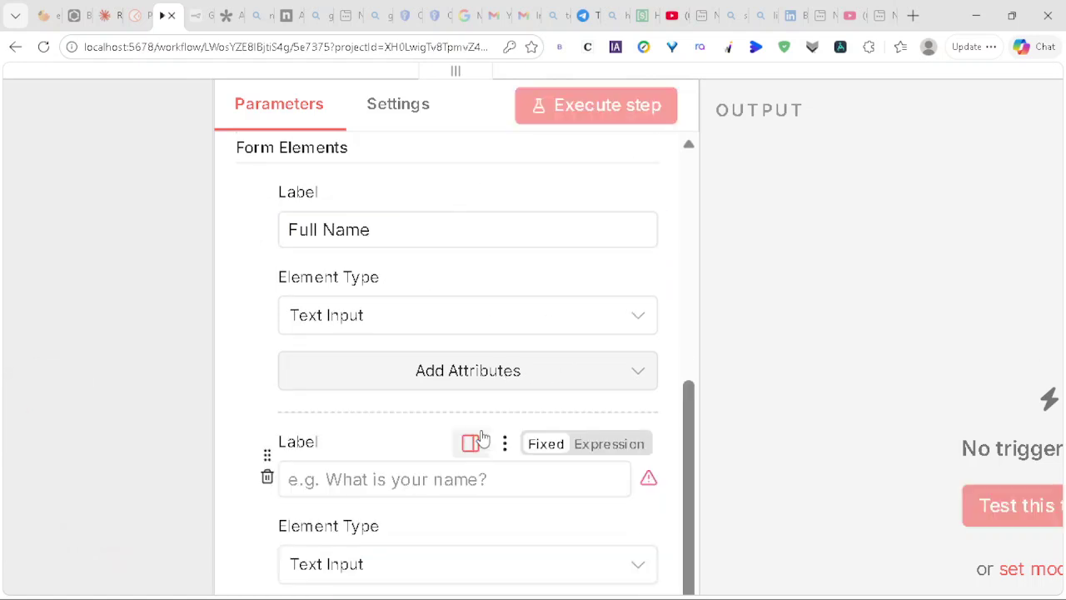
scroll(483, 438, down, 3)
Step: Label the second field 'Email address' with Element Type Email, then switch to the Claude chat
click(367, 331)
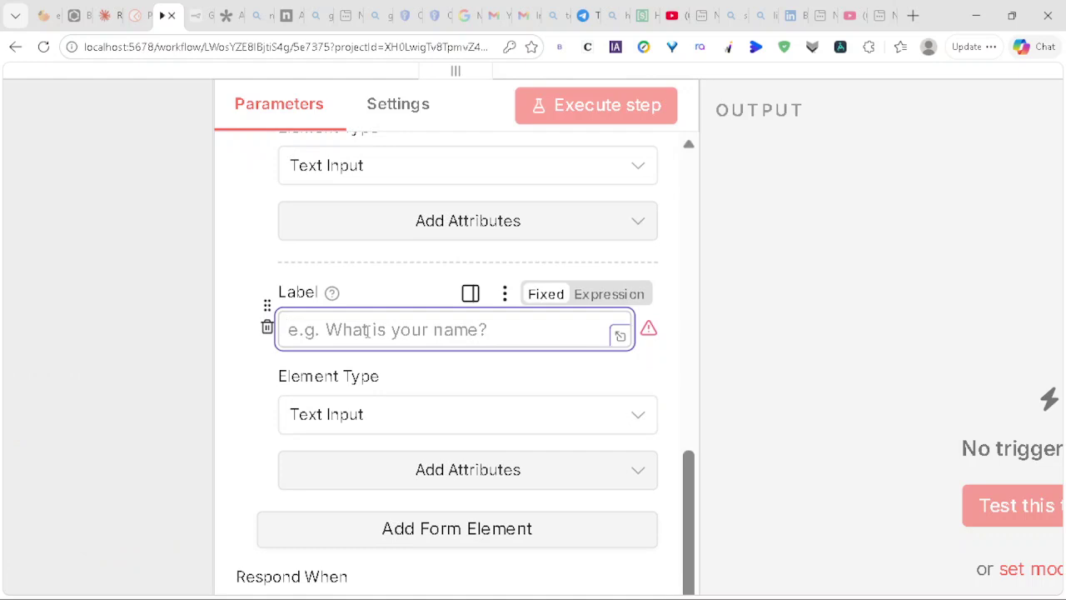
text(Email a)
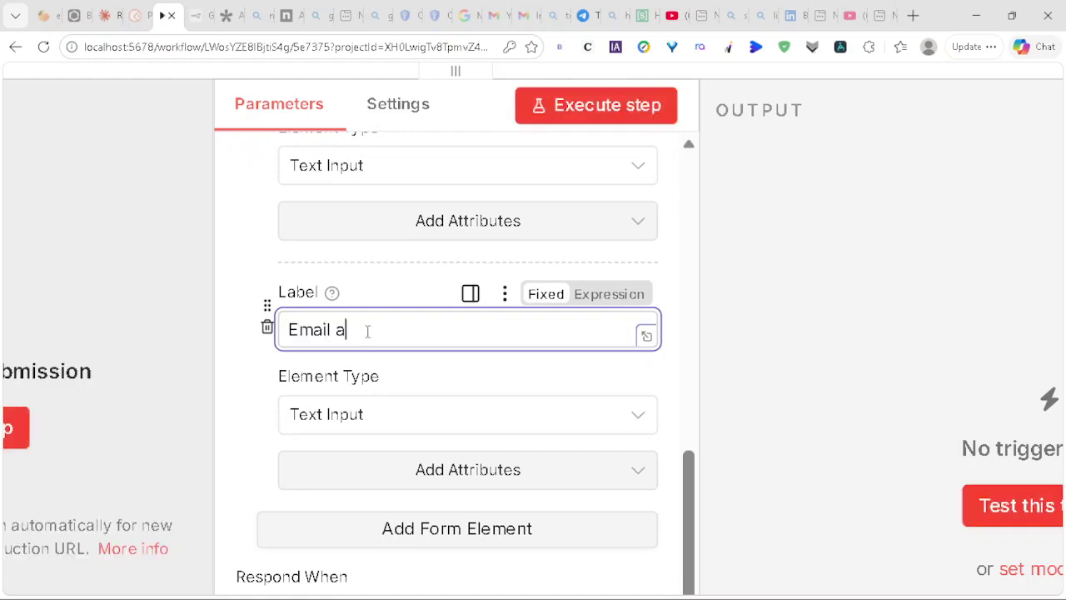
text(ddre)
key(BackSpace)
key(BackSpace)
text(dress)
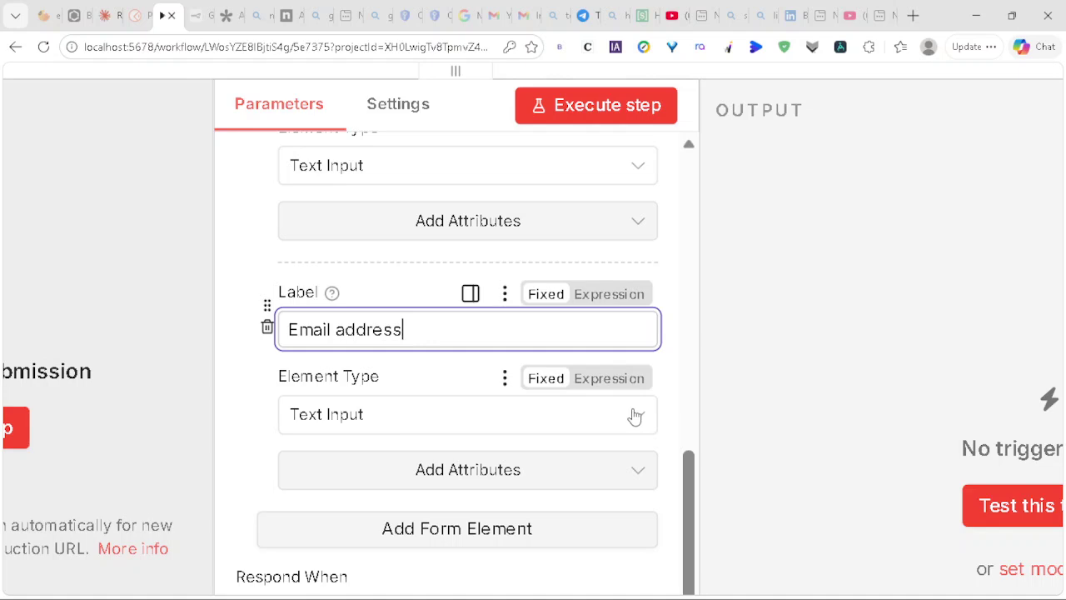
click(635, 417)
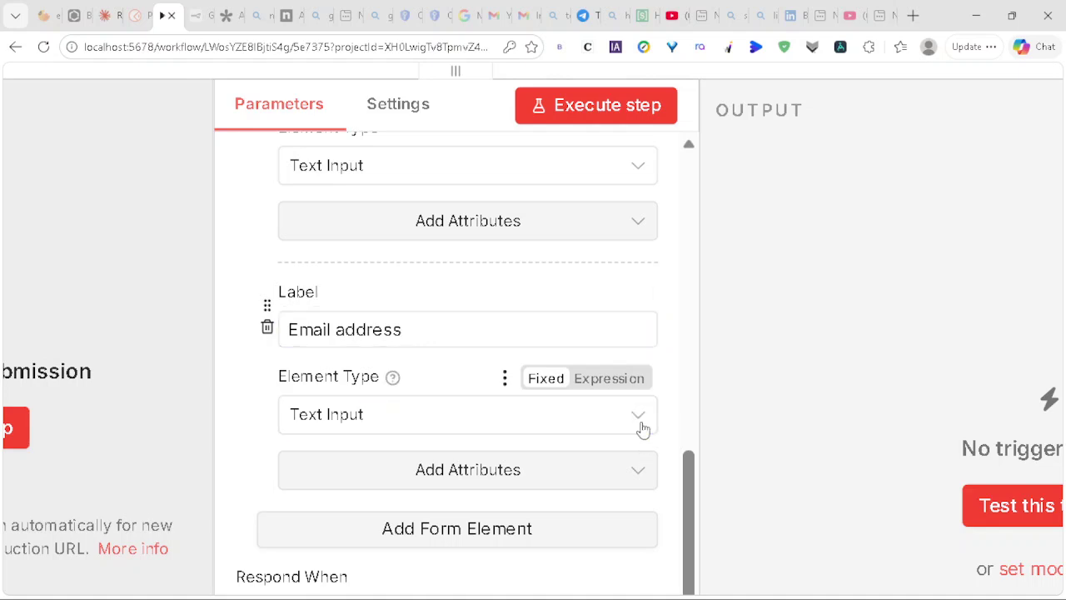
click(633, 399)
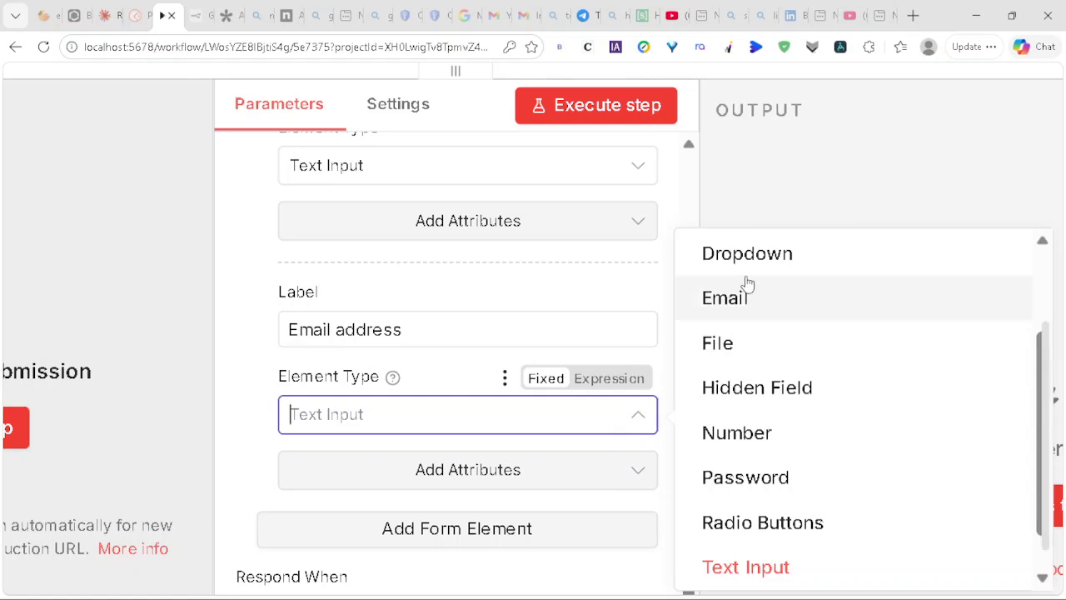
click(722, 310)
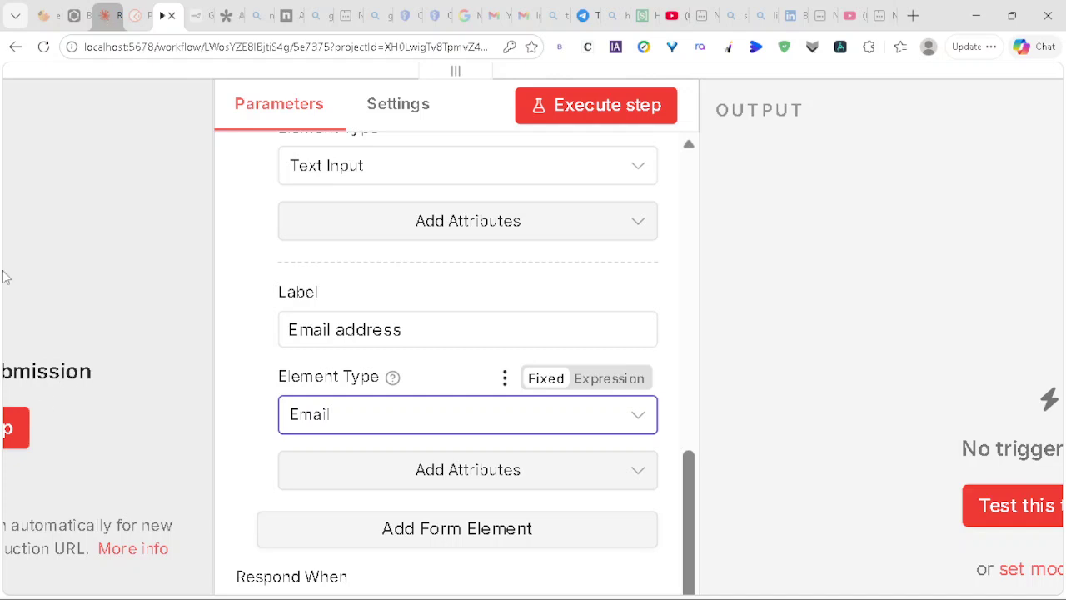
key(ctrl+shift+Tab)
key(ctrl+shift+Tab)
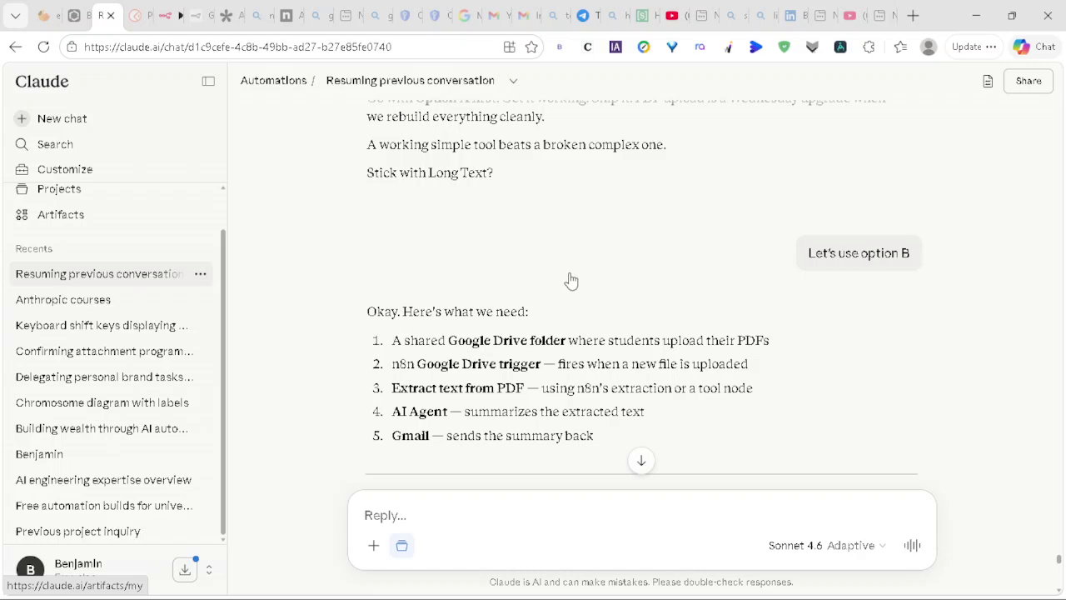
Step: Scroll through Claude's six-field Form Trigger list, then go back to the n8n tab
scroll(486, 226, down, 10)
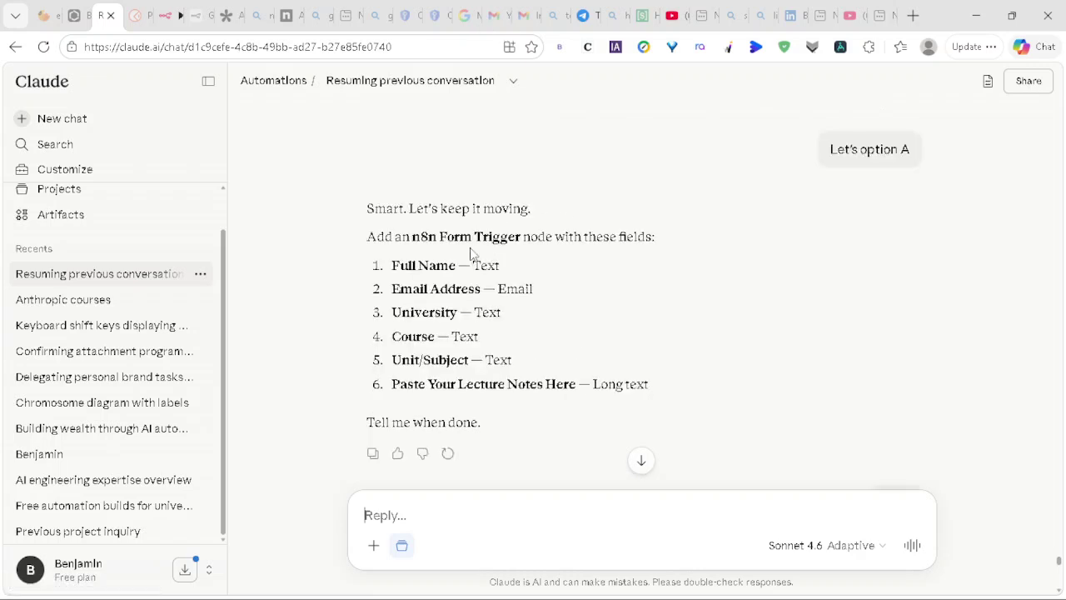
scroll(471, 248, up, 1)
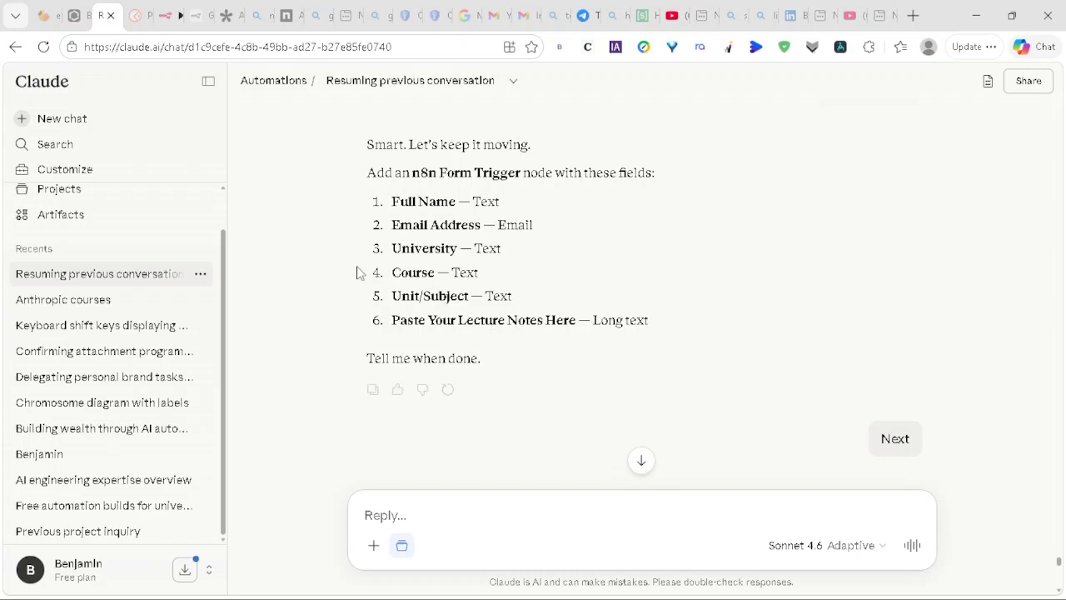
key(ctrl+Tab)
key(ctrl+Tab)
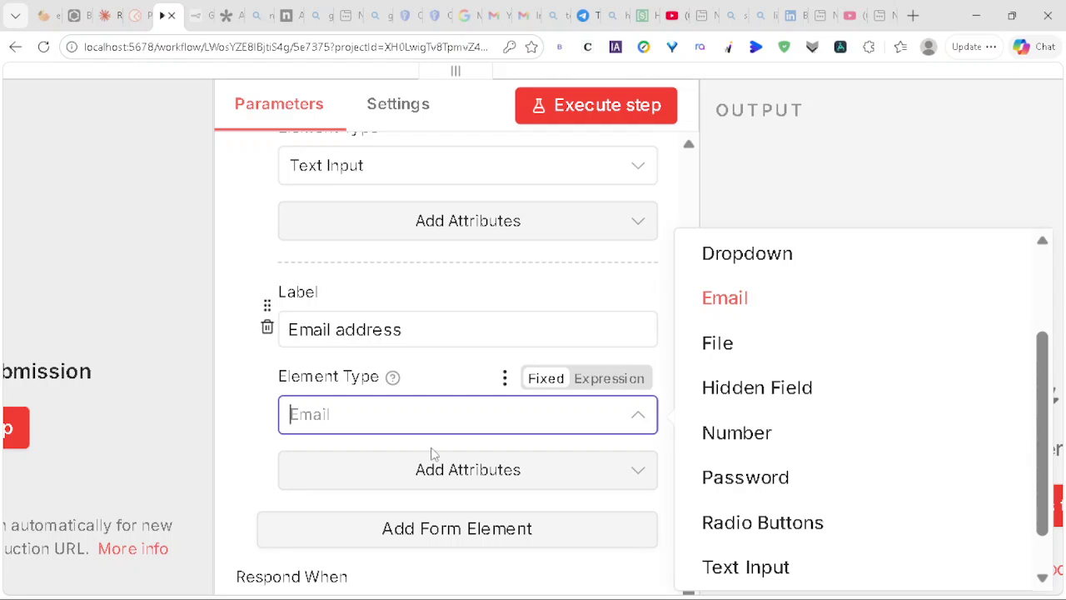
Step: Keep Email as the type and add 'University' and 'Course' form fields
click(753, 302)
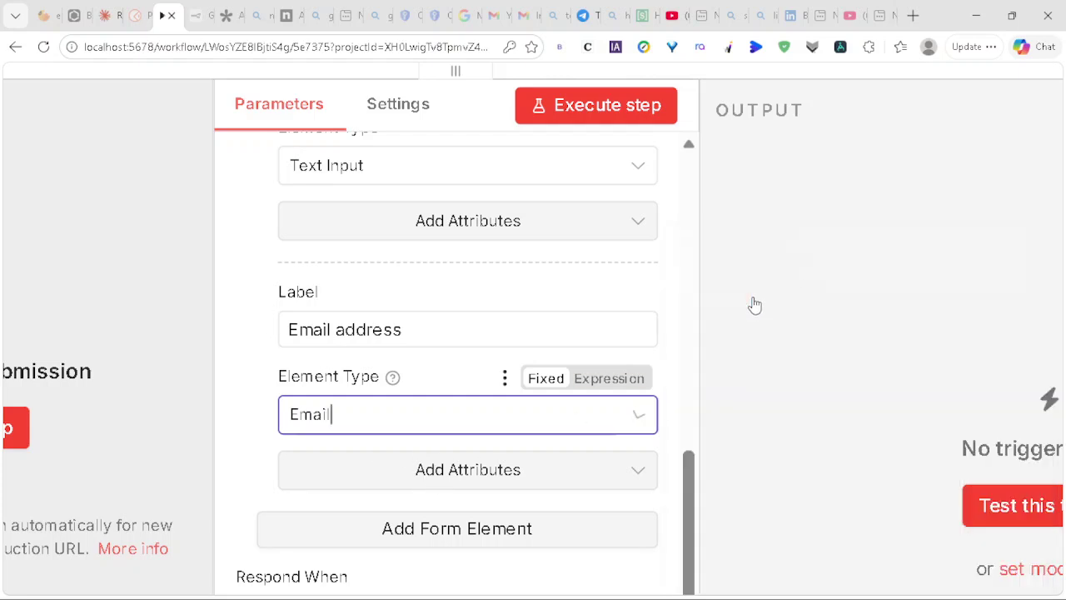
click(499, 531)
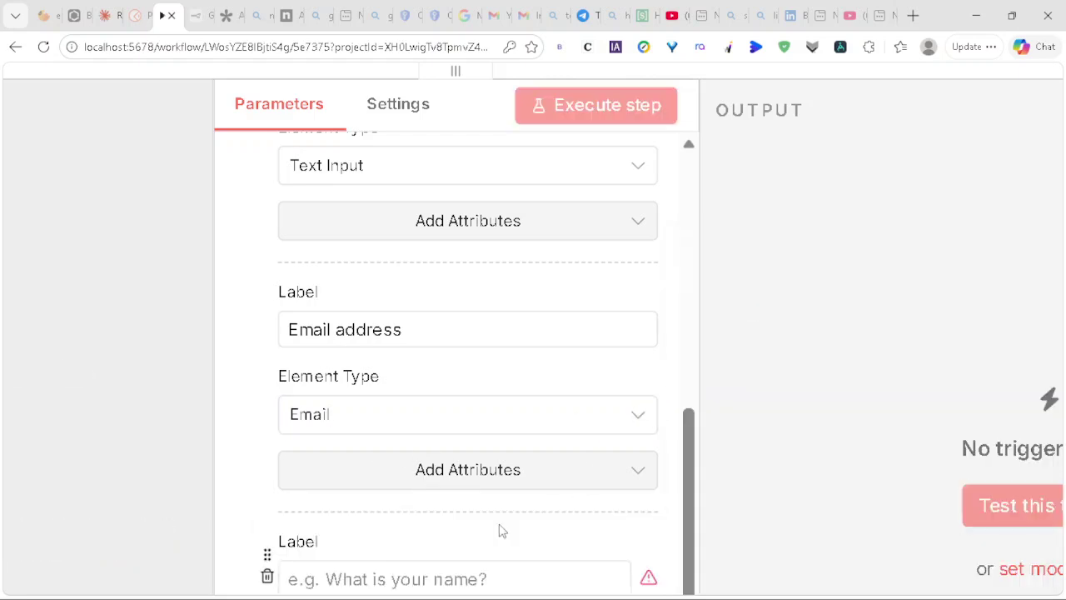
click(375, 410)
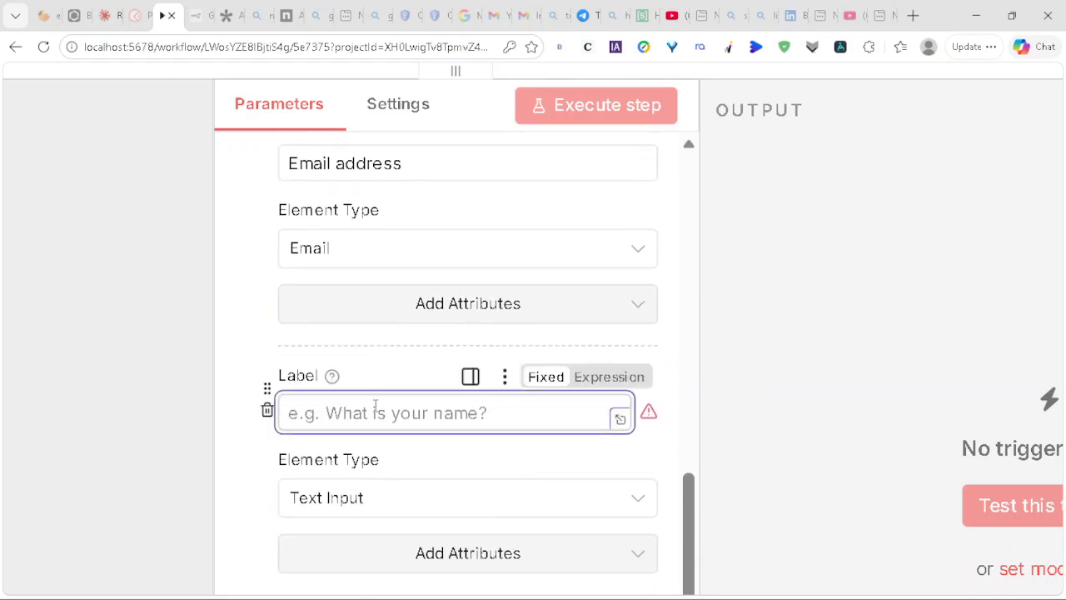
text(Univers)
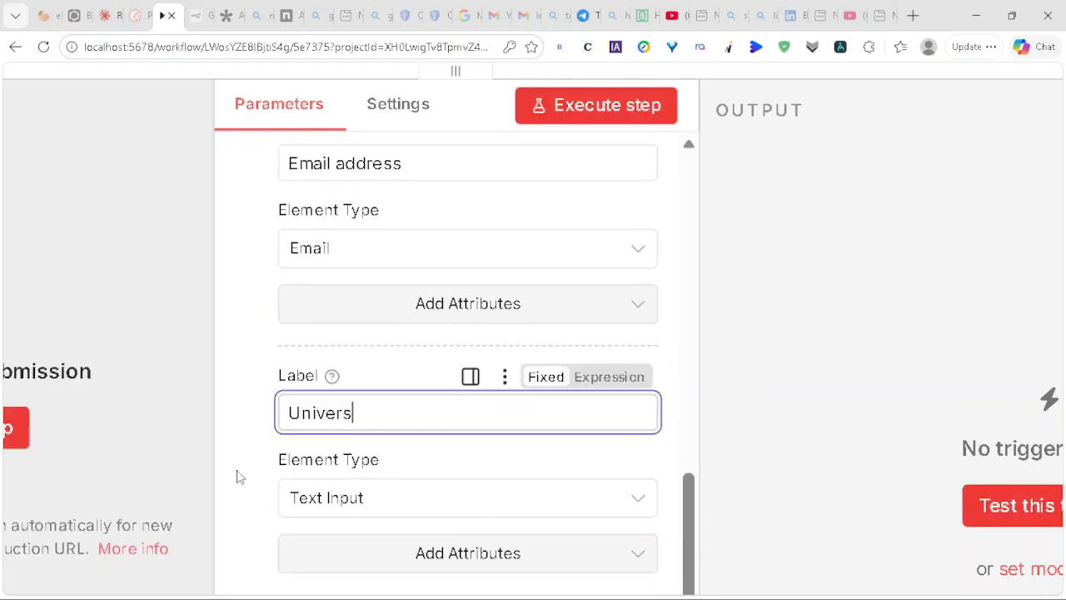
text(ity)
scroll(236, 477, down, 2)
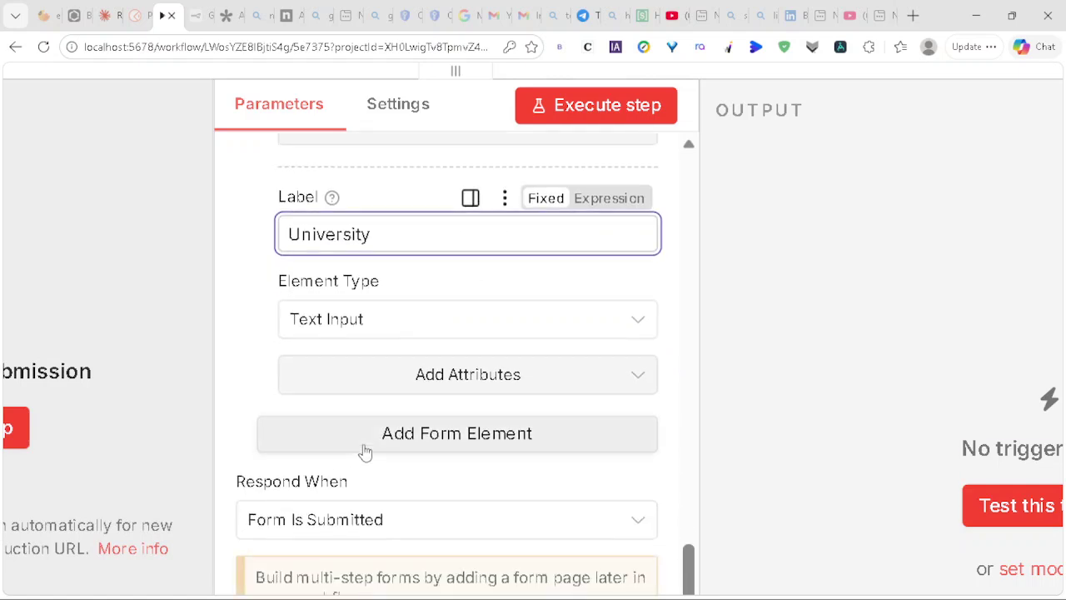
click(425, 439)
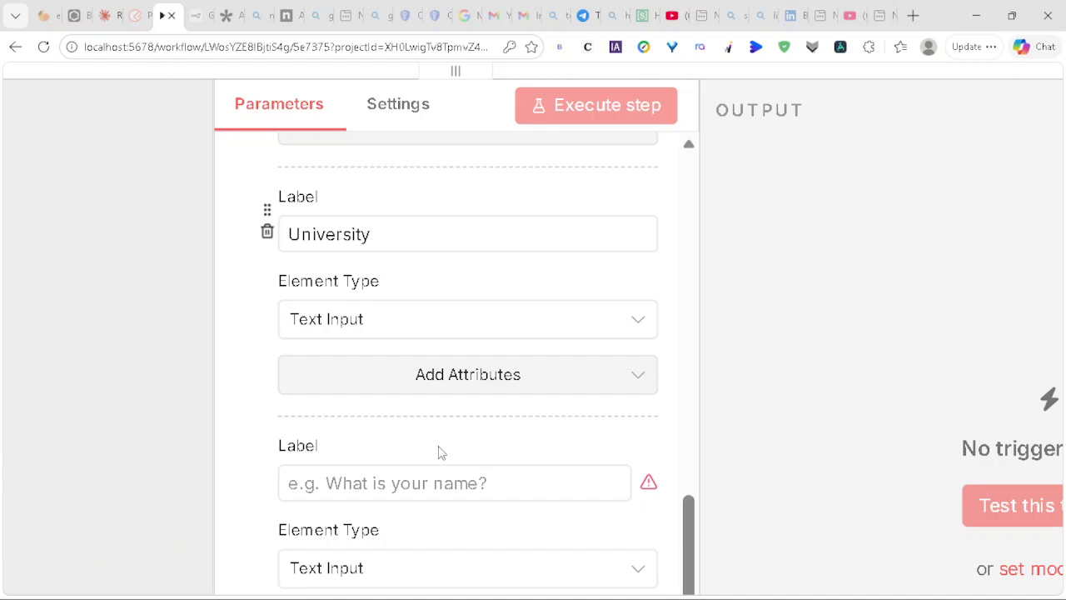
scroll(438, 450, down, 2)
click(348, 313)
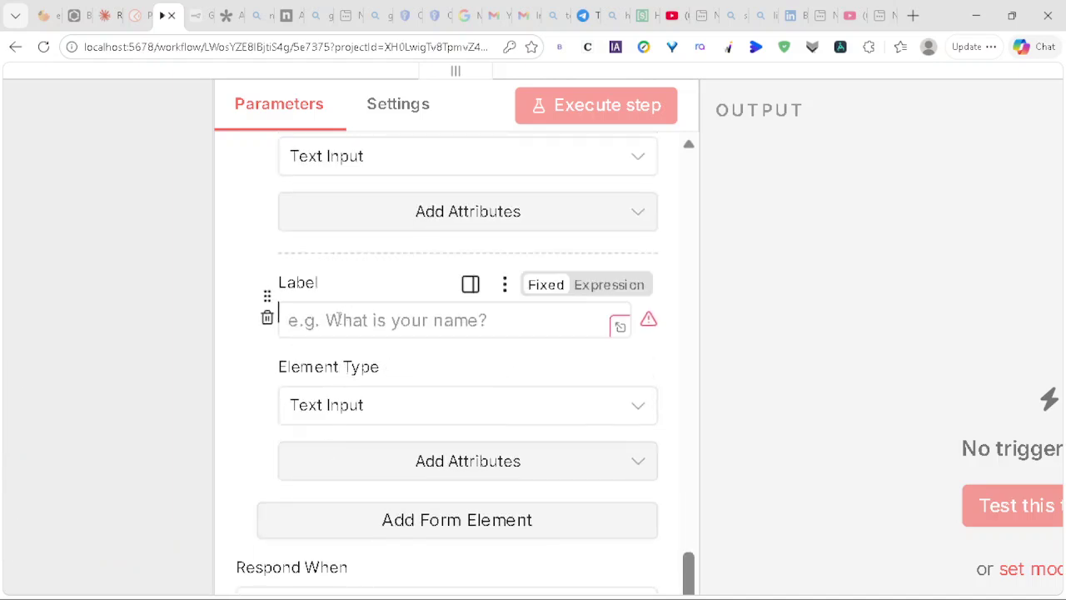
click(339, 319)
text(Cour)
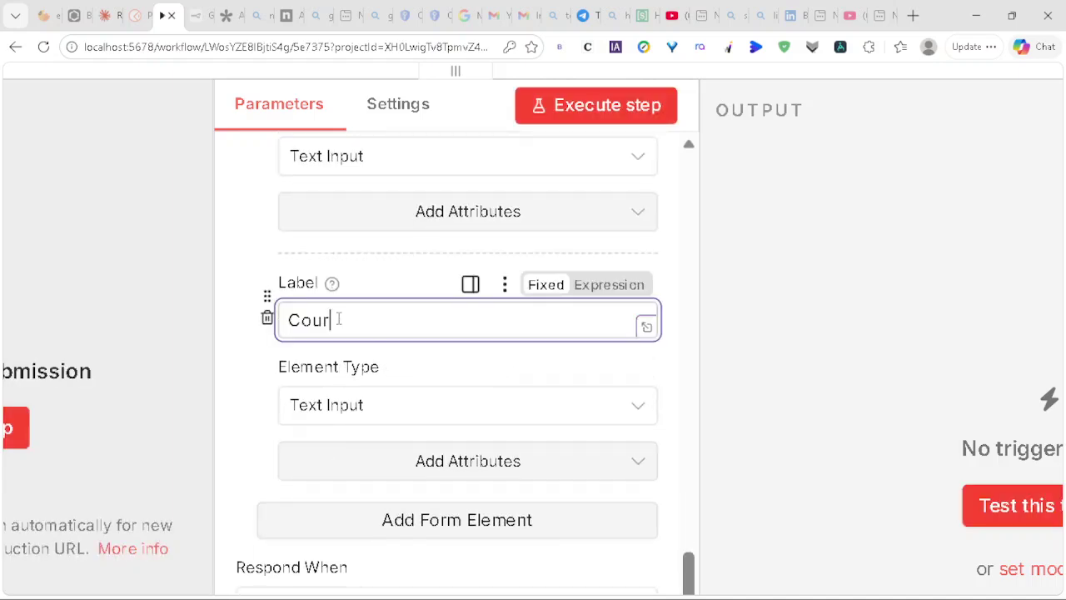
text(se)
Step: Add a fifth field 'The lecture Notes' with Element Type Textarea
click(439, 521)
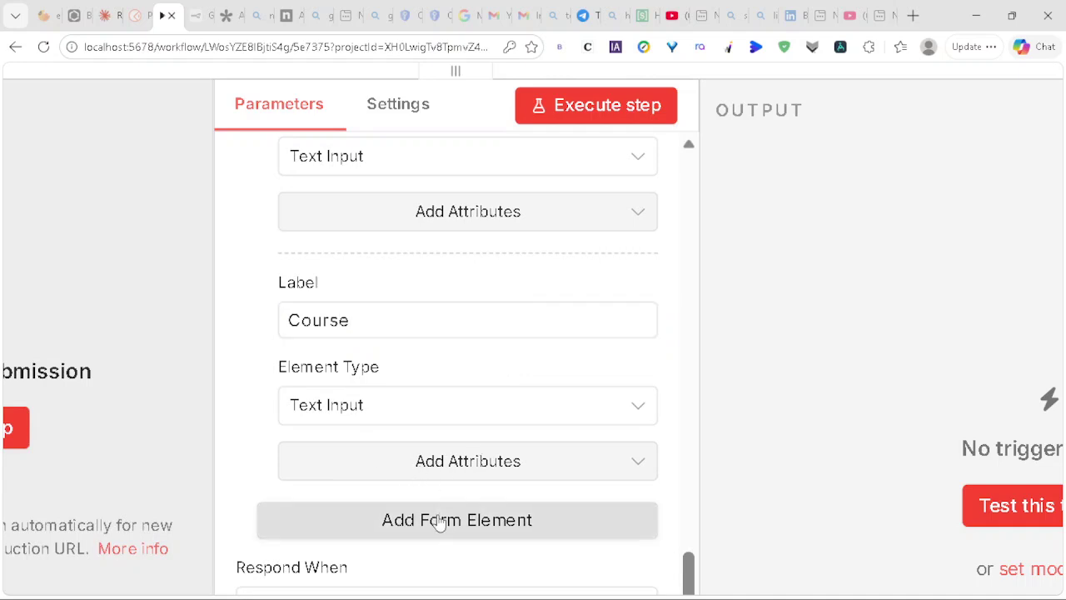
scroll(440, 521, down, 3)
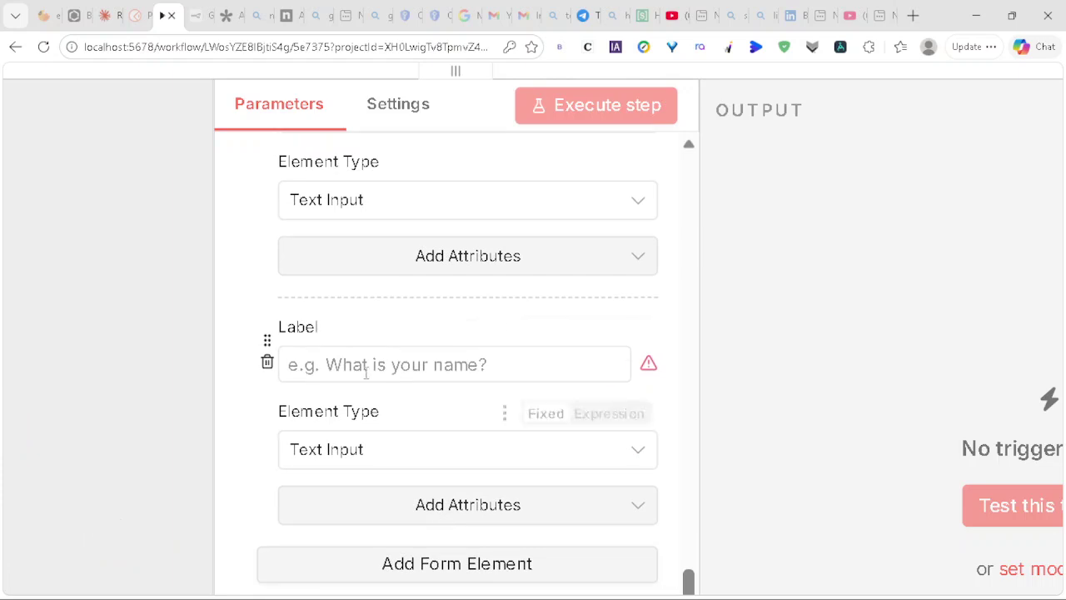
click(341, 367)
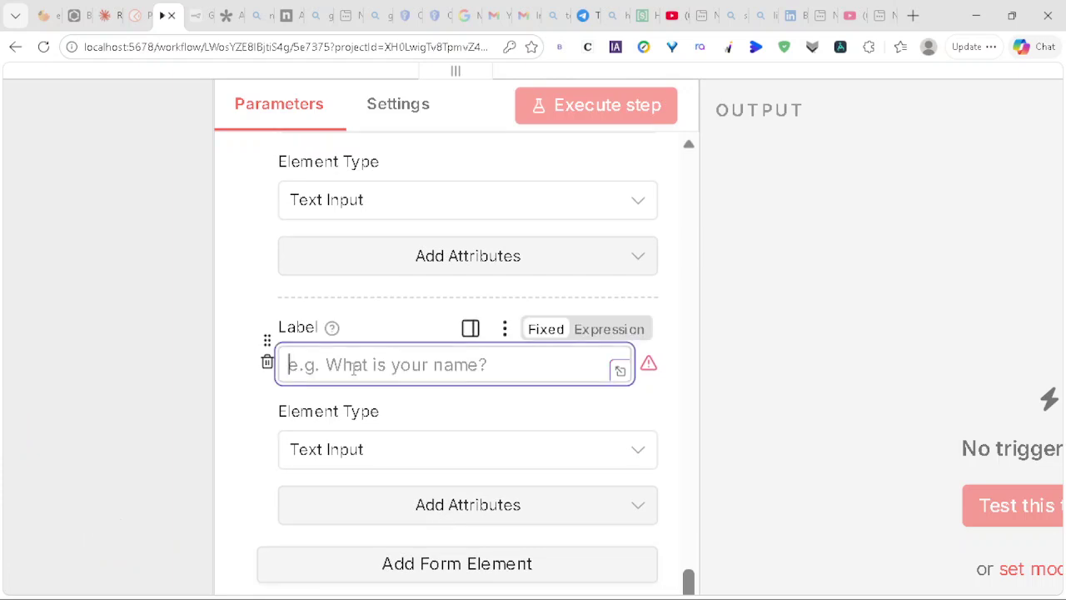
text(The lec)
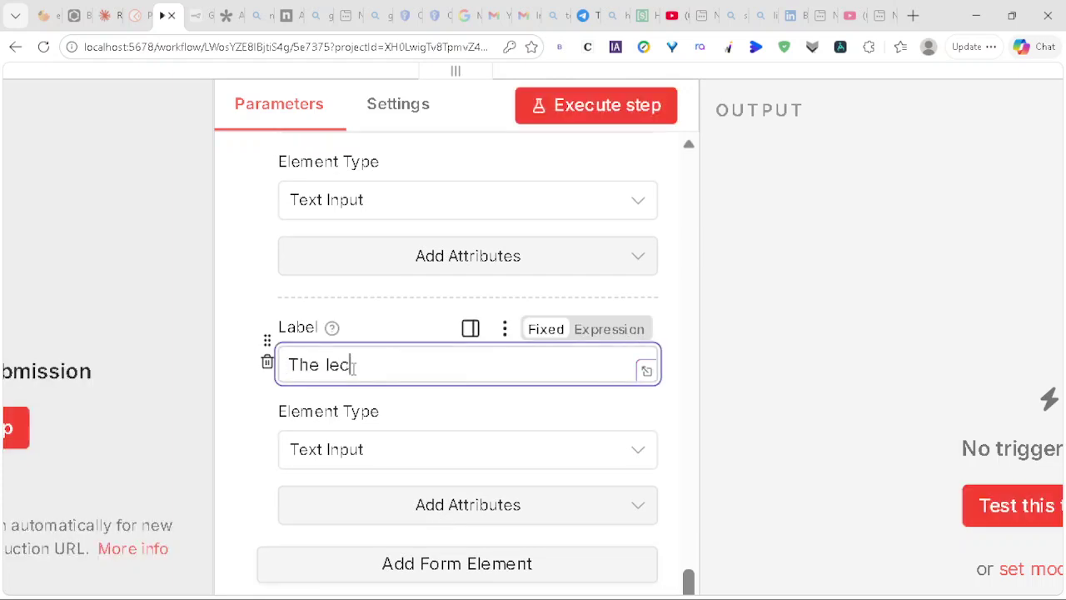
text(ture Notes)
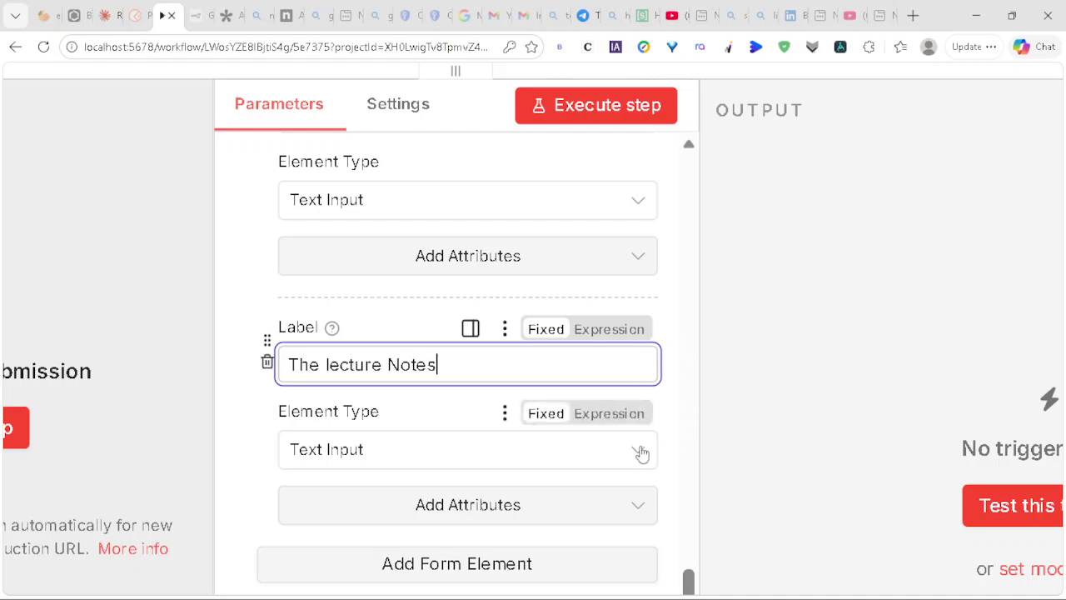
click(642, 450)
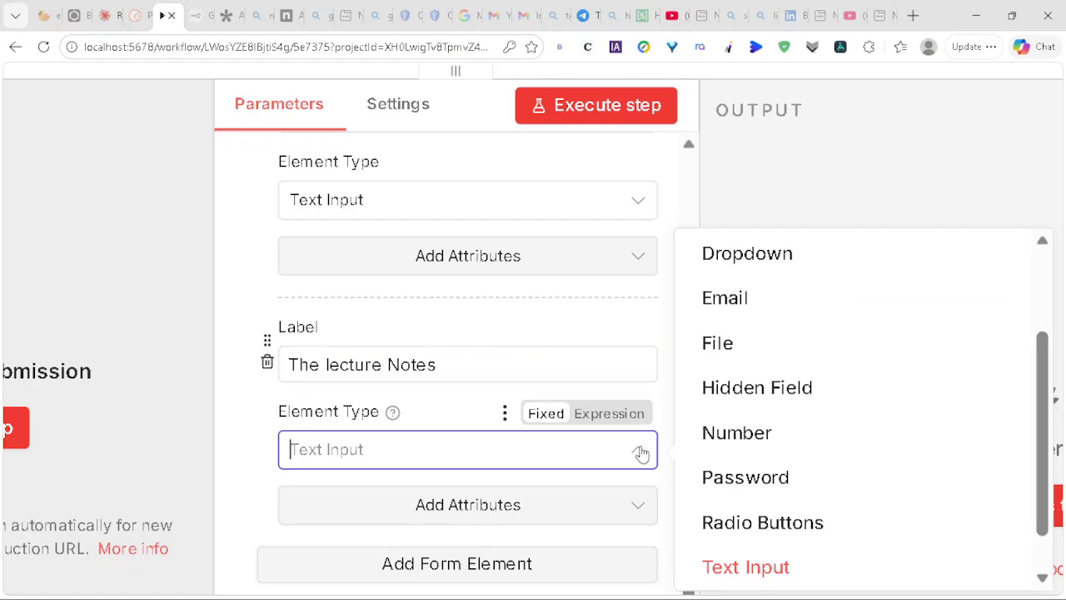
scroll(845, 305, up, 2)
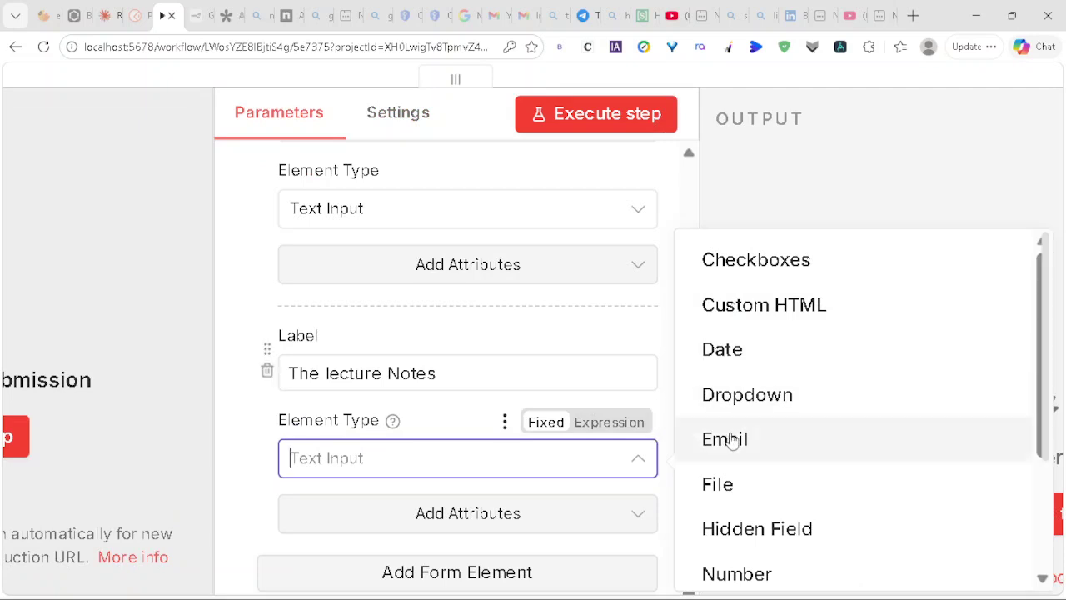
scroll(749, 446, down, 3)
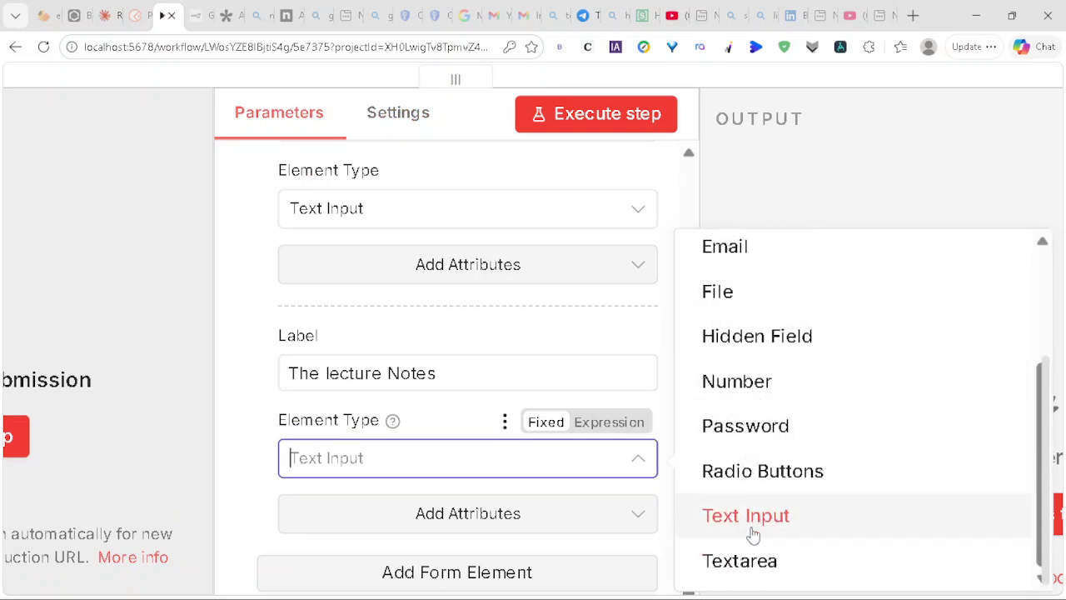
click(747, 560)
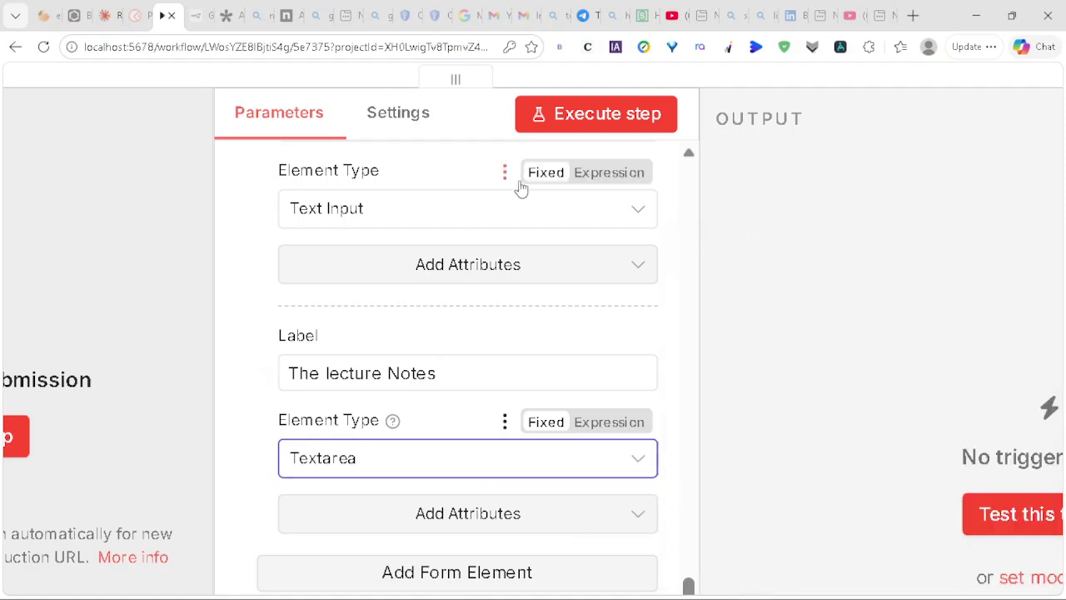
scroll(455, 240, up, 1)
Step: Open the test form, try and erase sample text in The lecture Notes box, then check Claude
click(587, 117)
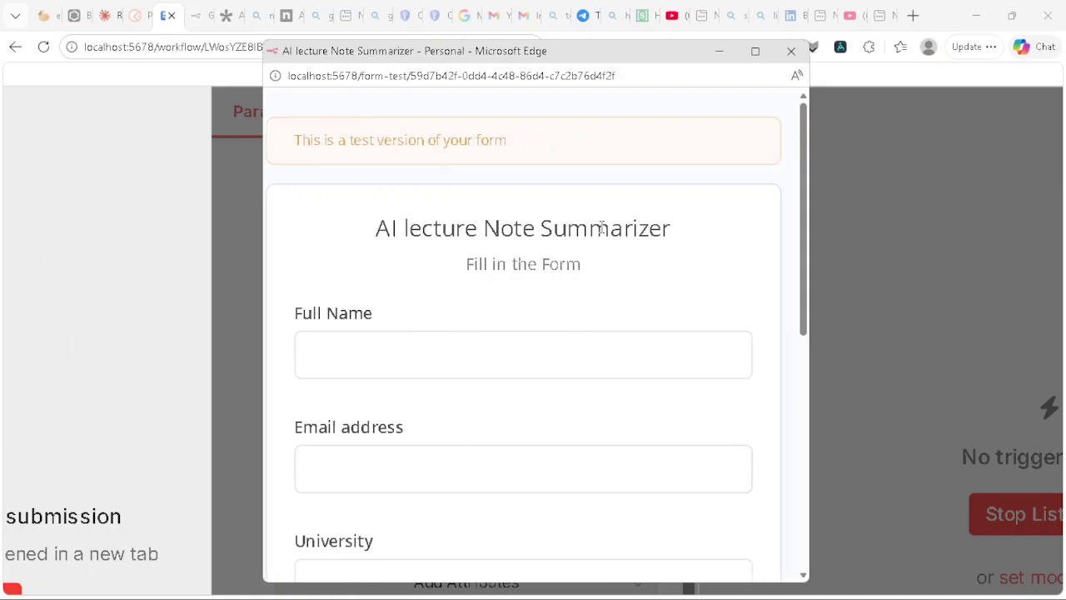
scroll(386, 292, down, 1)
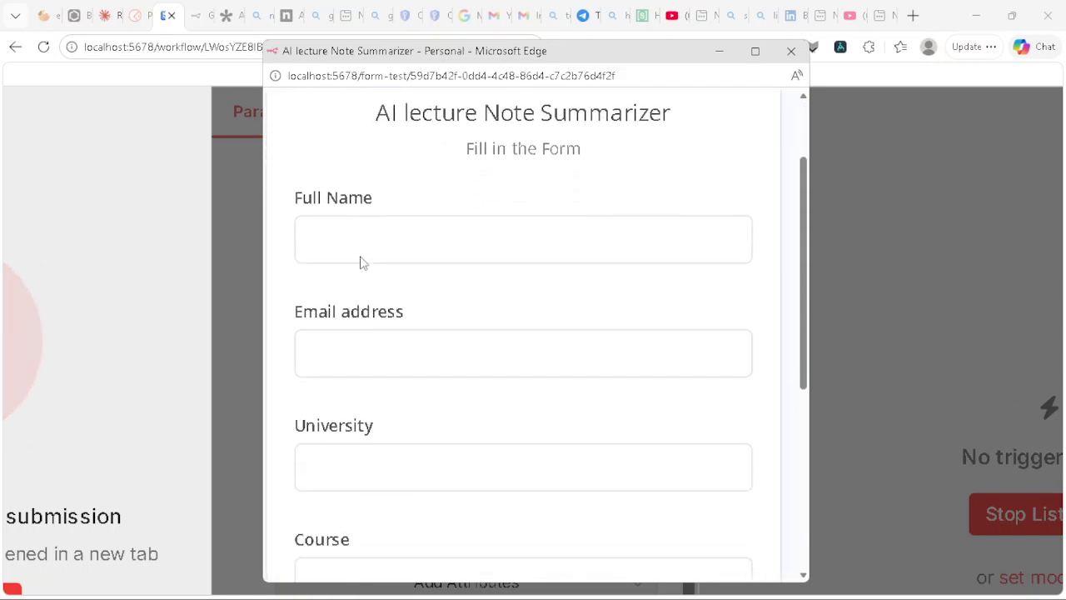
scroll(348, 400, down, 1)
scroll(341, 430, down, 2)
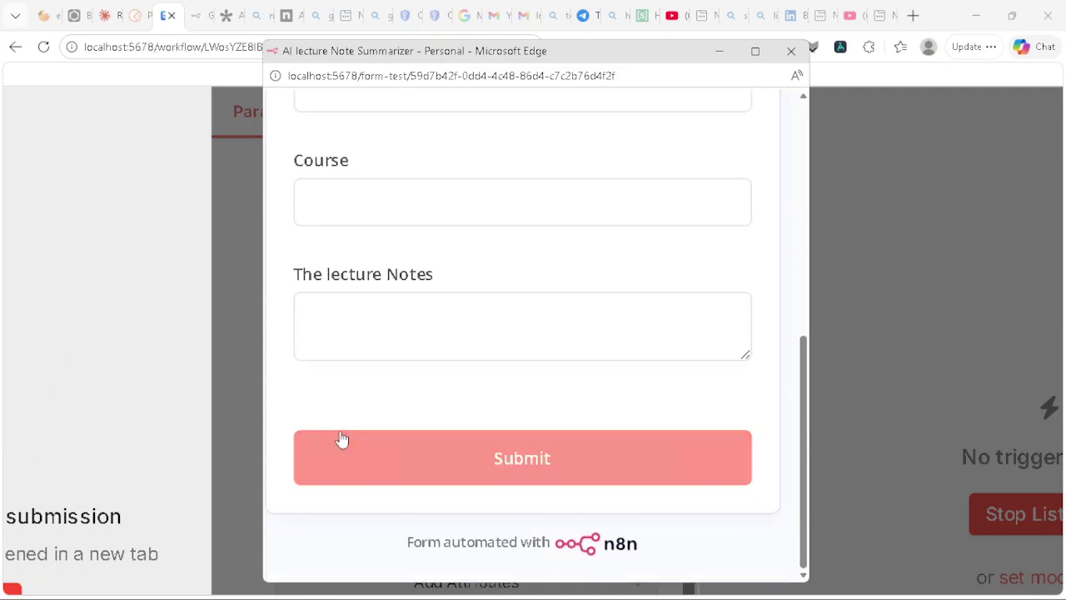
click(359, 304)
text(gghruh)
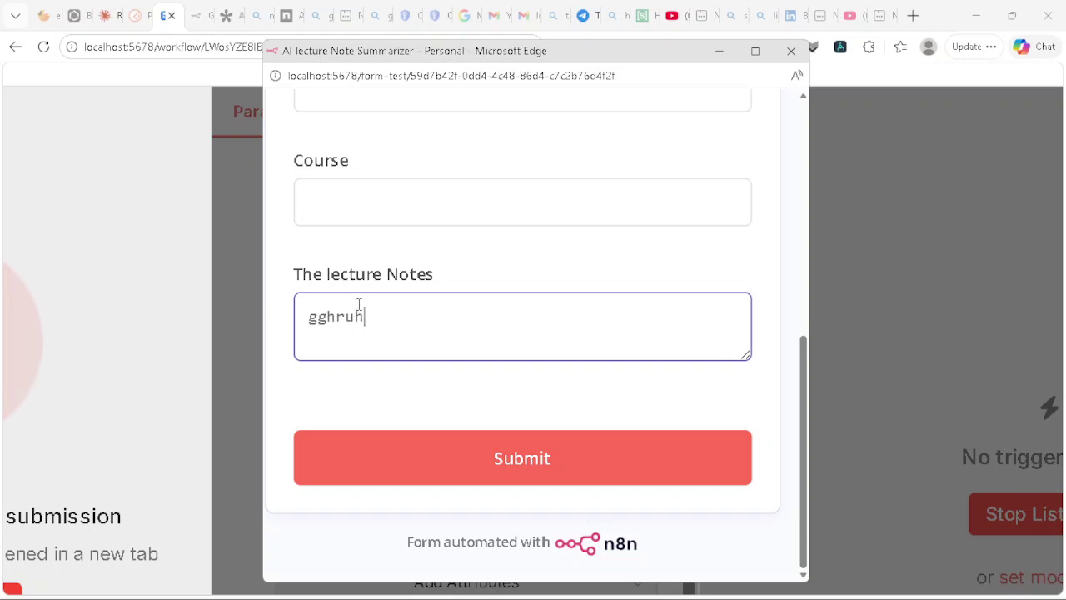
text(giiorjgfioigioteioy9whrg)
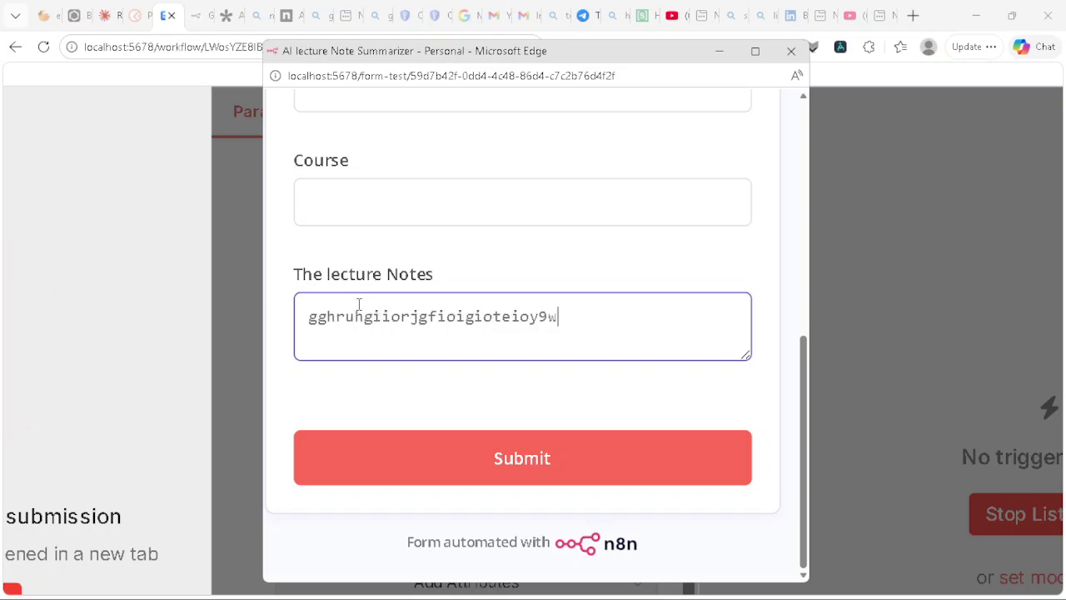
key(BackSpace)
key(BackSpace)
key(BackSpace)
key(BackSpace)
key(BackSpace)
key(BackSpace)
key(BackSpace)
key(BackSpace)
key(BackSpace)
key(BackSpace)
key(BackSpace)
key(BackSpace)
key(BackSpace)
key(BackSpace)
key(BackSpace)
key(BackSpace)
key(BackSpace)
key(BackSpace)
key(BackSpace)
key(BackSpace)
key(BackSpace)
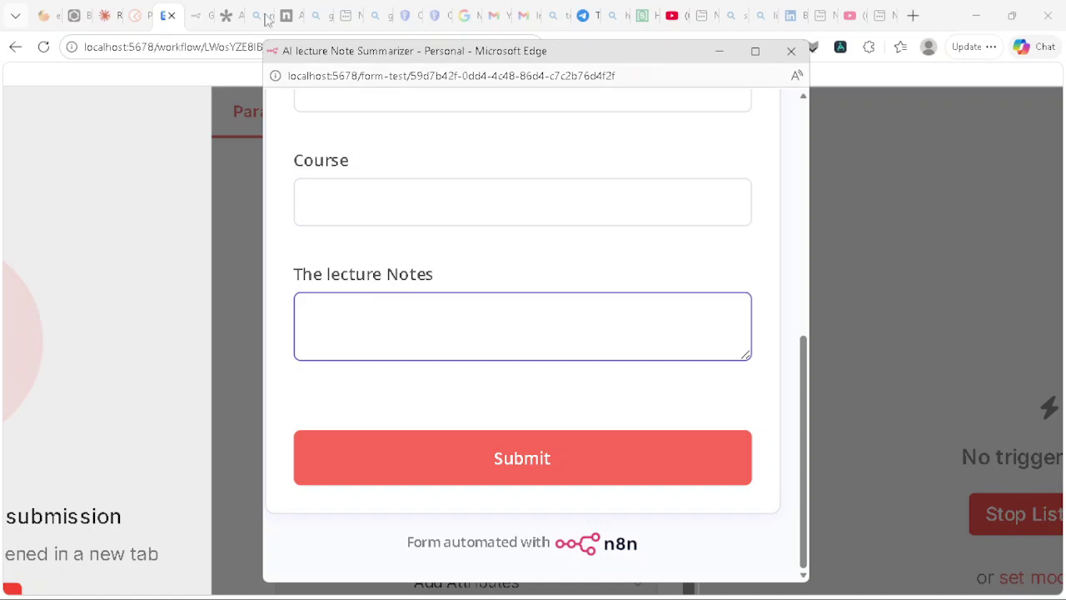
click(103, 17)
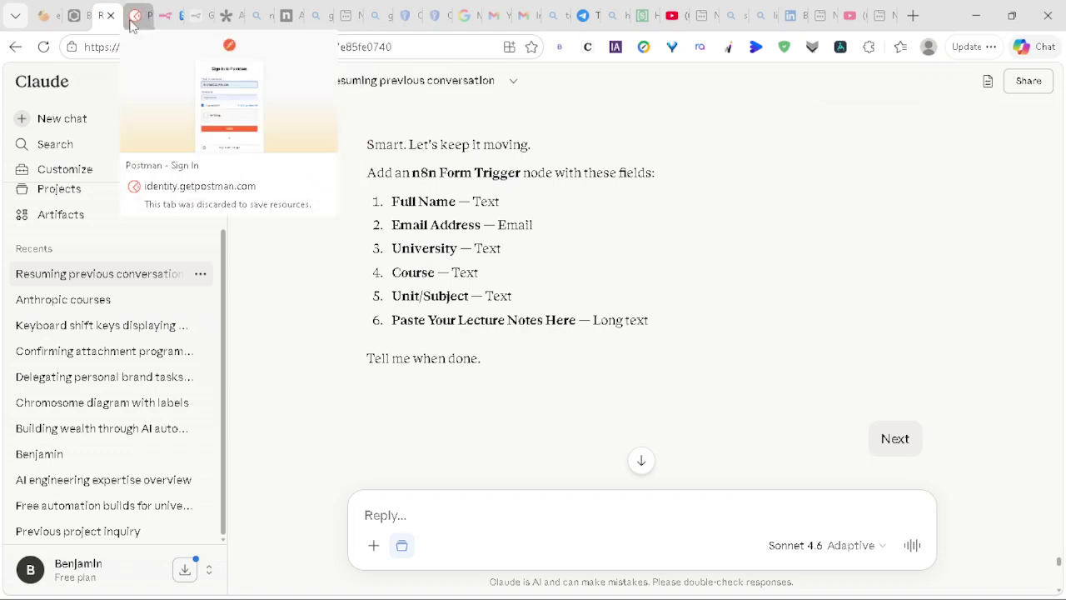
click(165, 22)
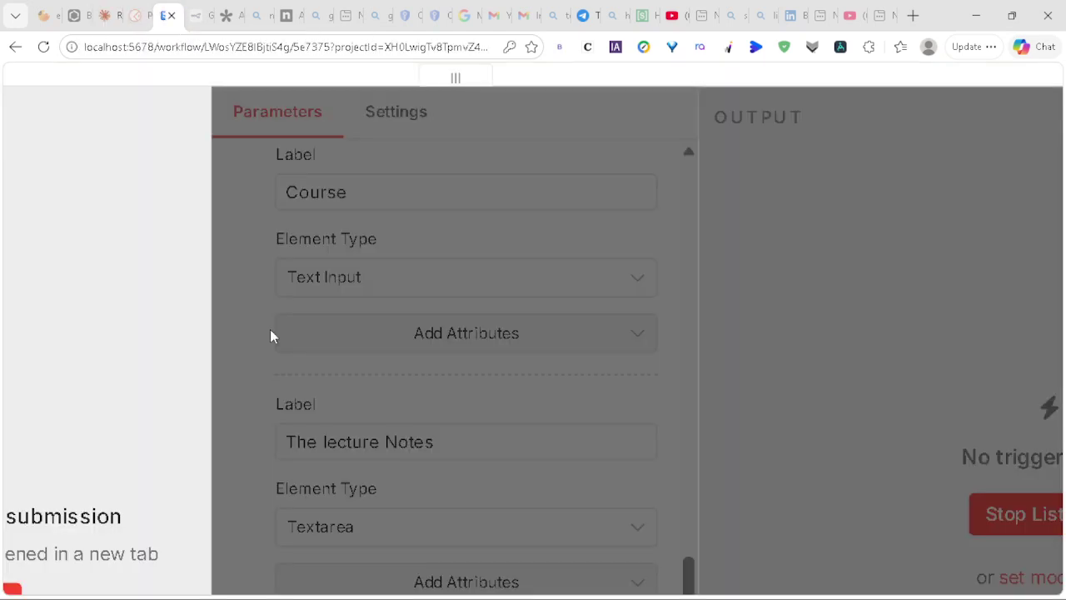
Step: Stop the form trigger listening for test submissions
scroll(380, 388, down, 1)
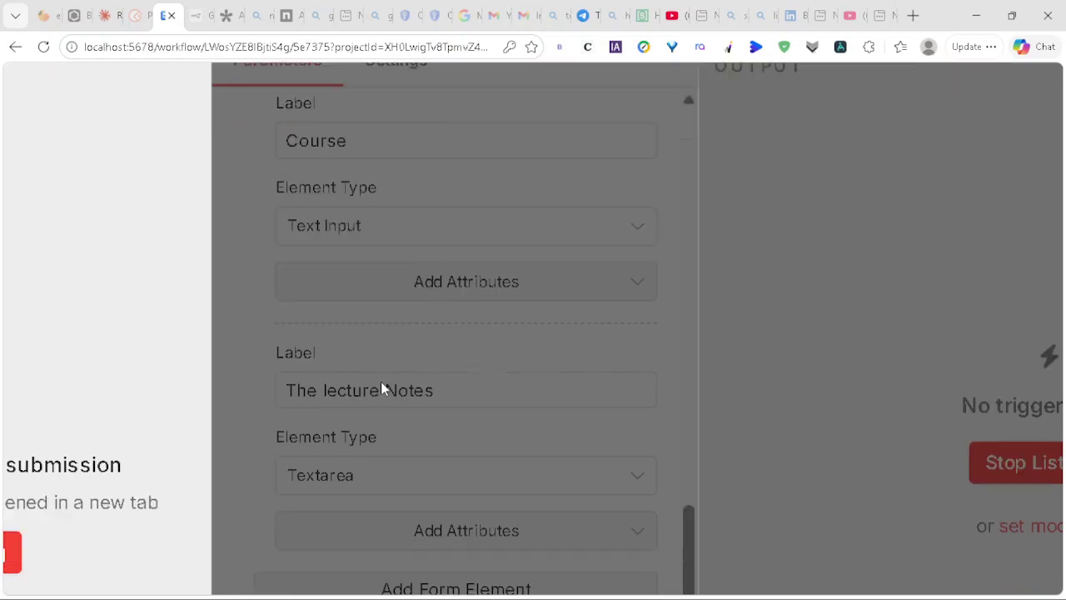
click(10, 521)
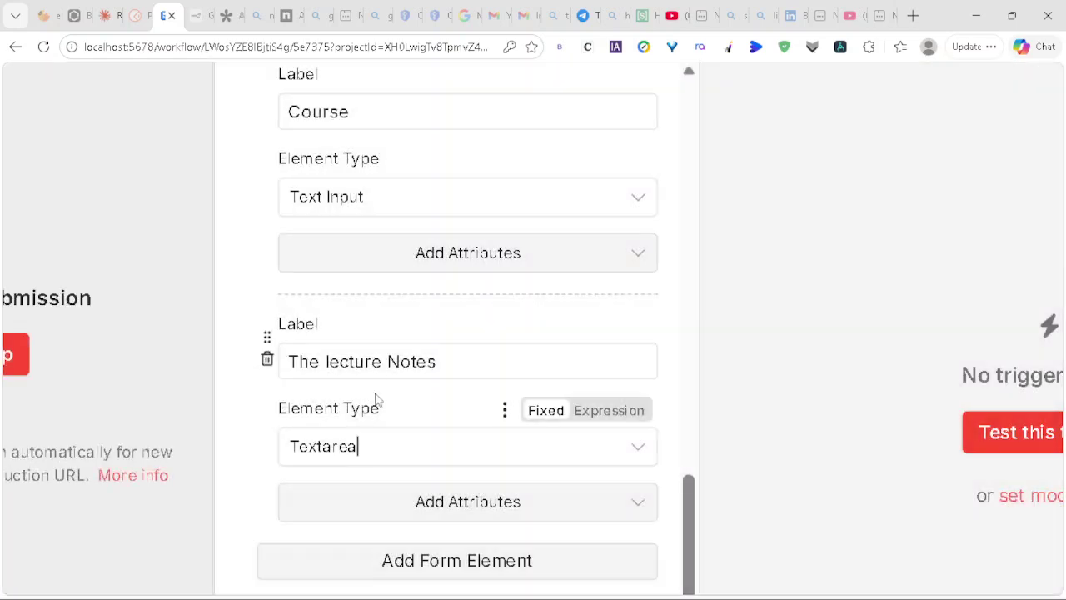
scroll(433, 391, up, 1)
Step: Relabel the notes field 'Unit / Subject' as a Text Input, and add another form element
click(441, 397)
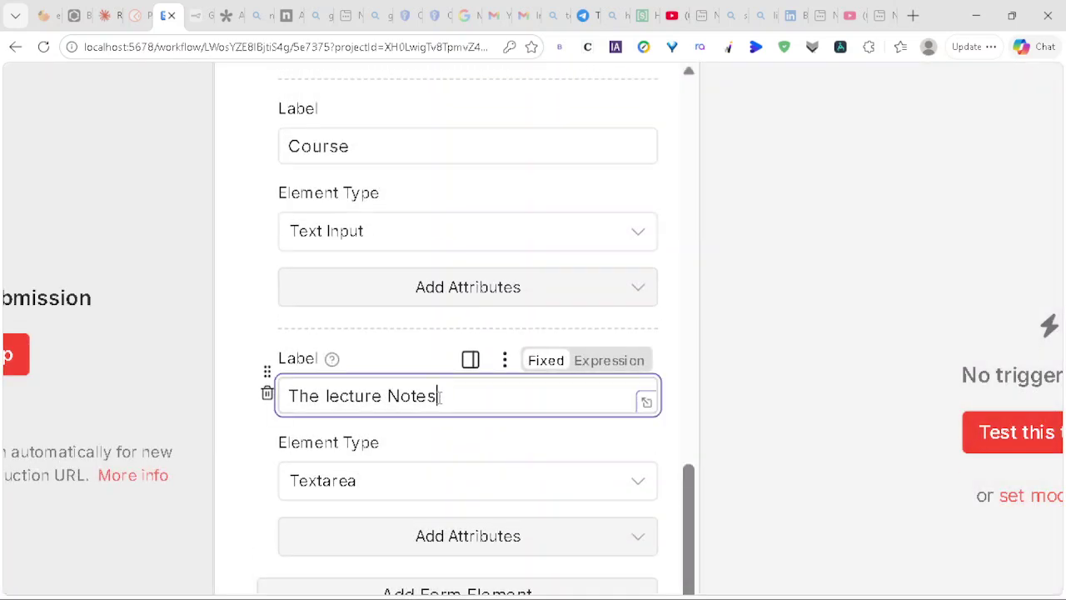
key(BackSpace)
key(BackSpace)
key(BackSpace)
key(BackSpace)
key(BackSpace)
key(BackSpace)
key(BackSpace)
key(BackSpace)
key(BackSpace)
key(BackSpace)
key(BackSpace)
key(BackSpace)
key(BackSpace)
key(BackSpace)
key(BackSpace)
key(BackSpace)
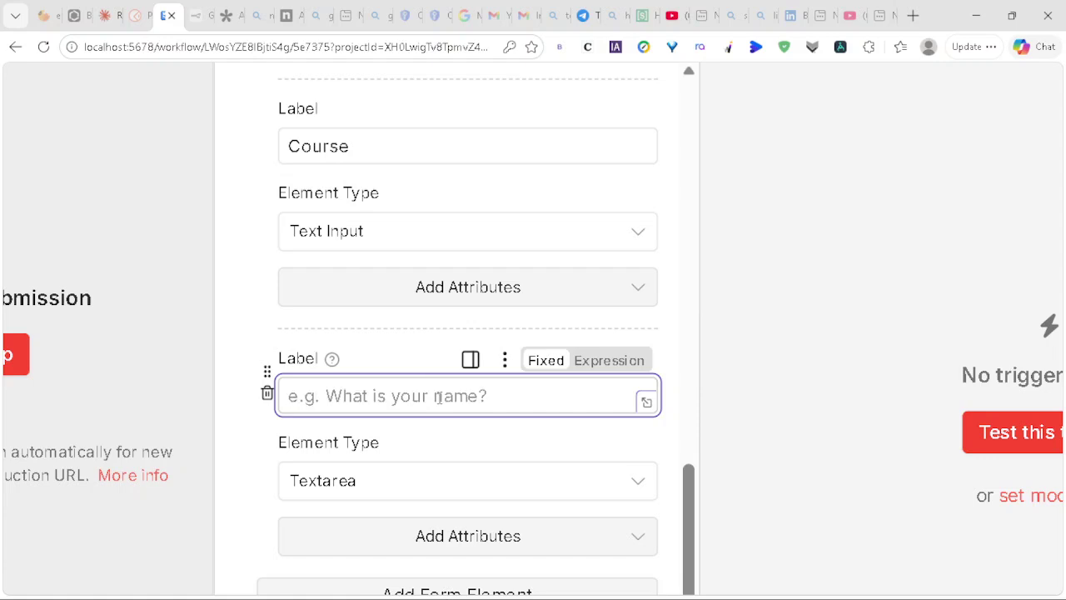
text(Unit/)
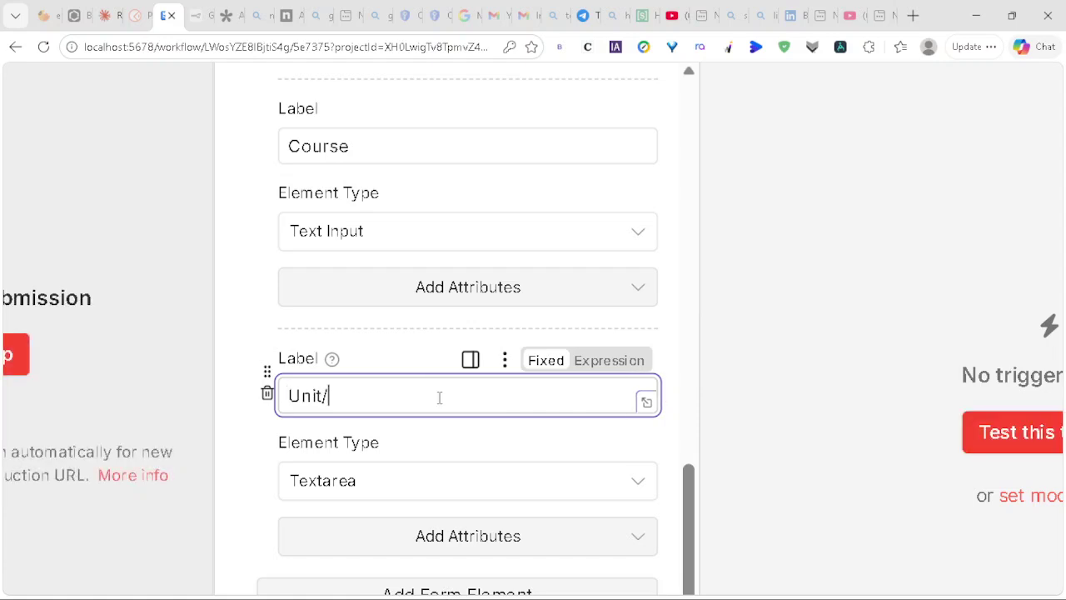
key(BackSpace)
text(/ Subject)
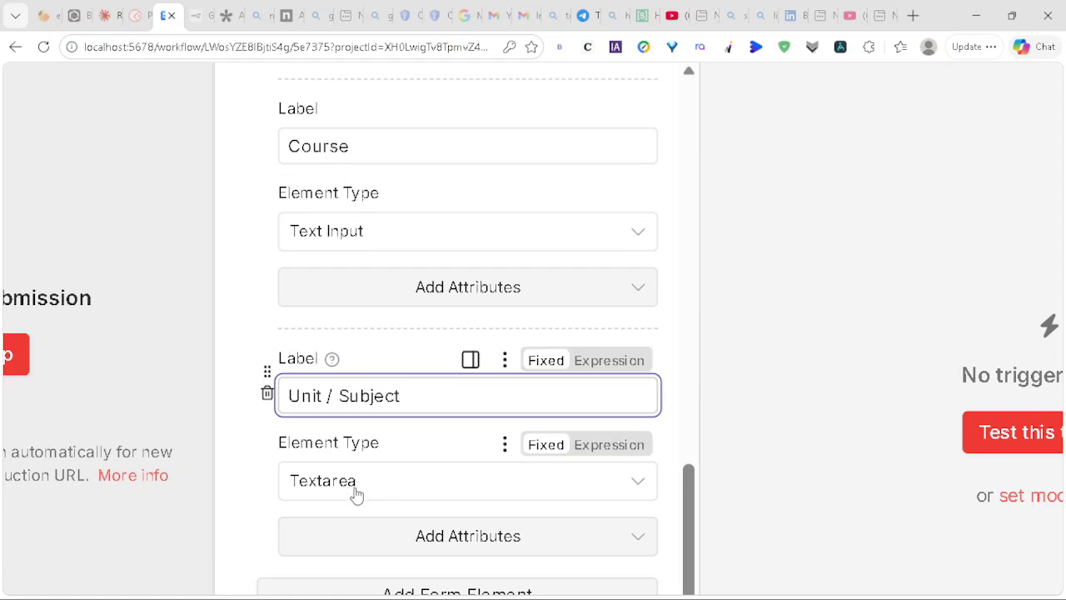
scroll(446, 471, down, 2)
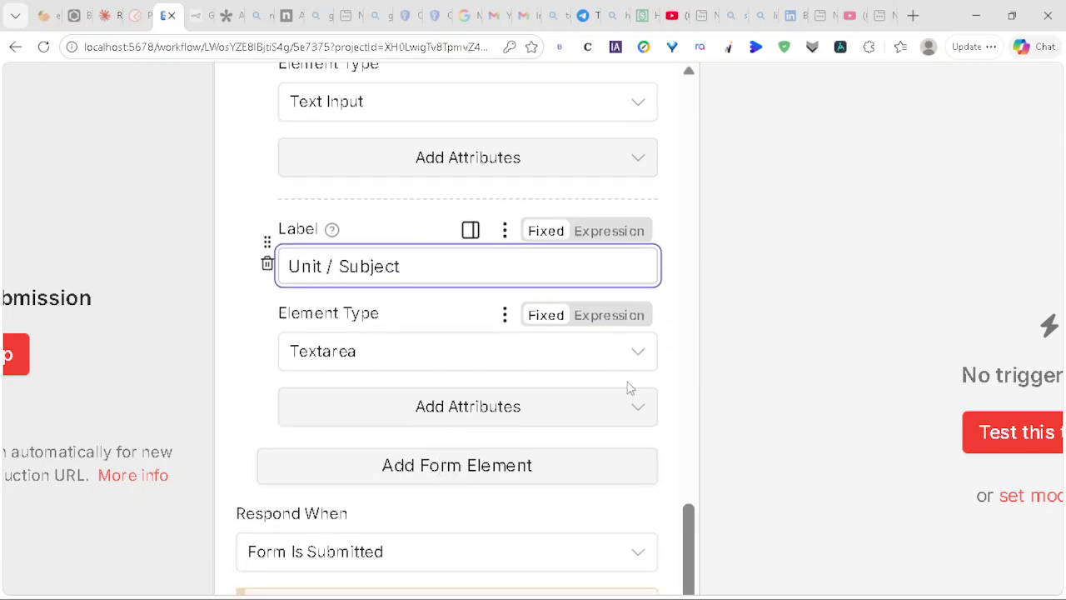
click(640, 354)
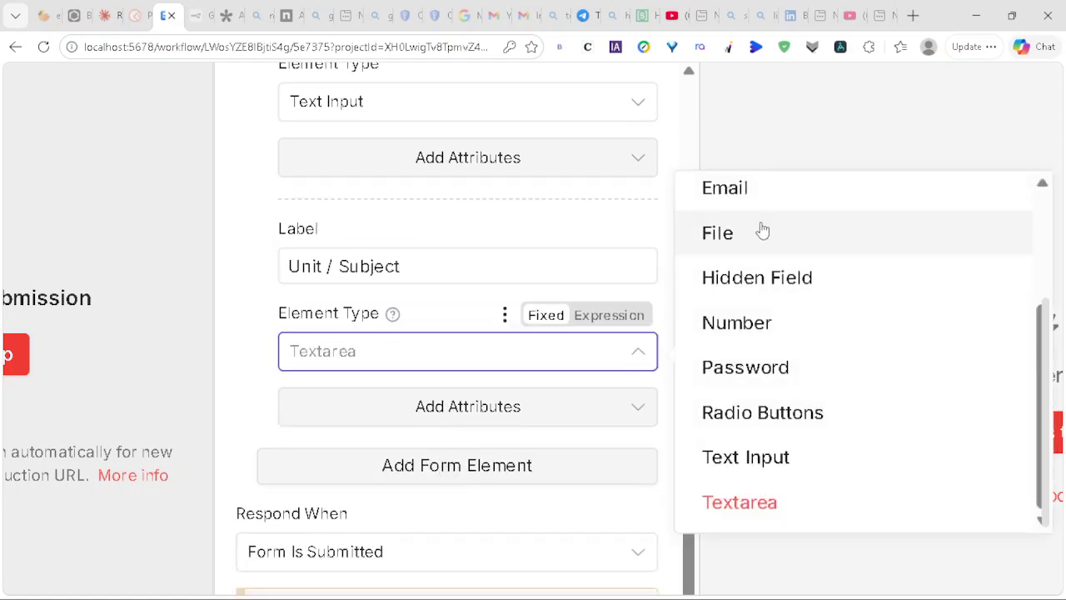
click(727, 459)
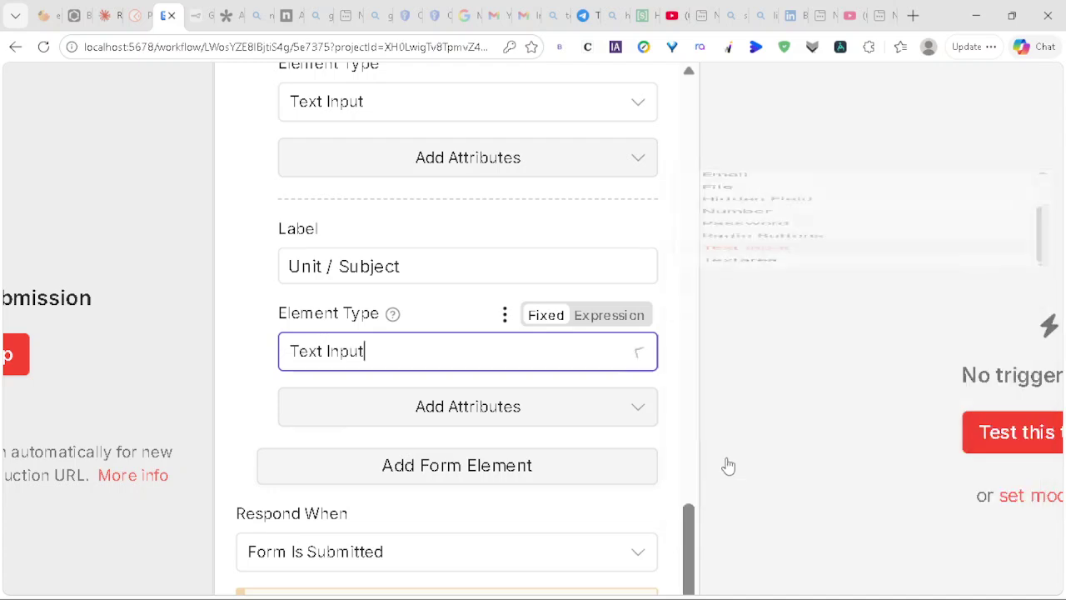
click(446, 466)
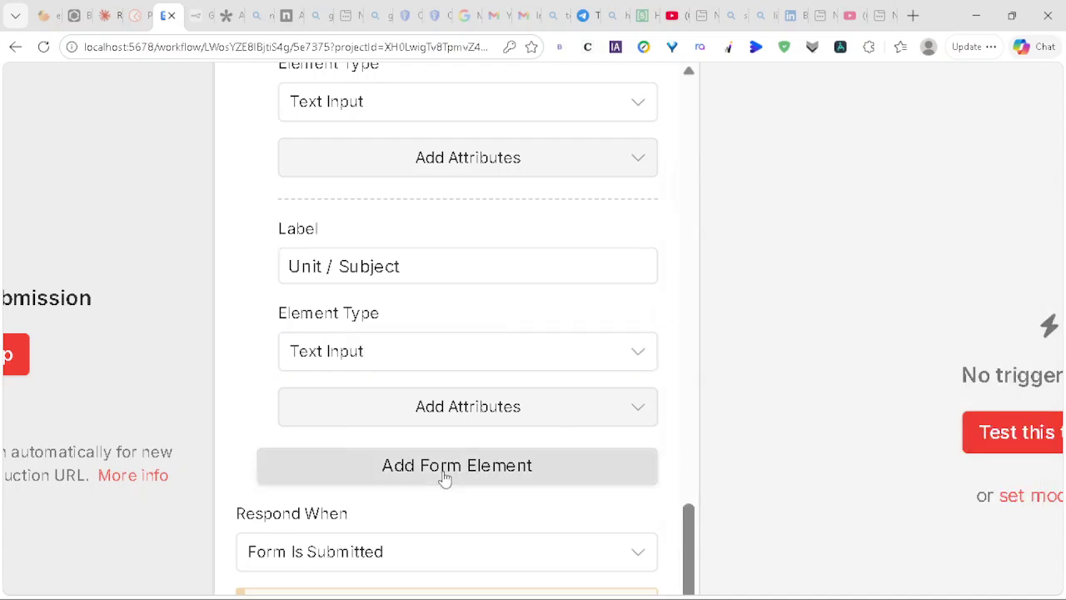
click(346, 324)
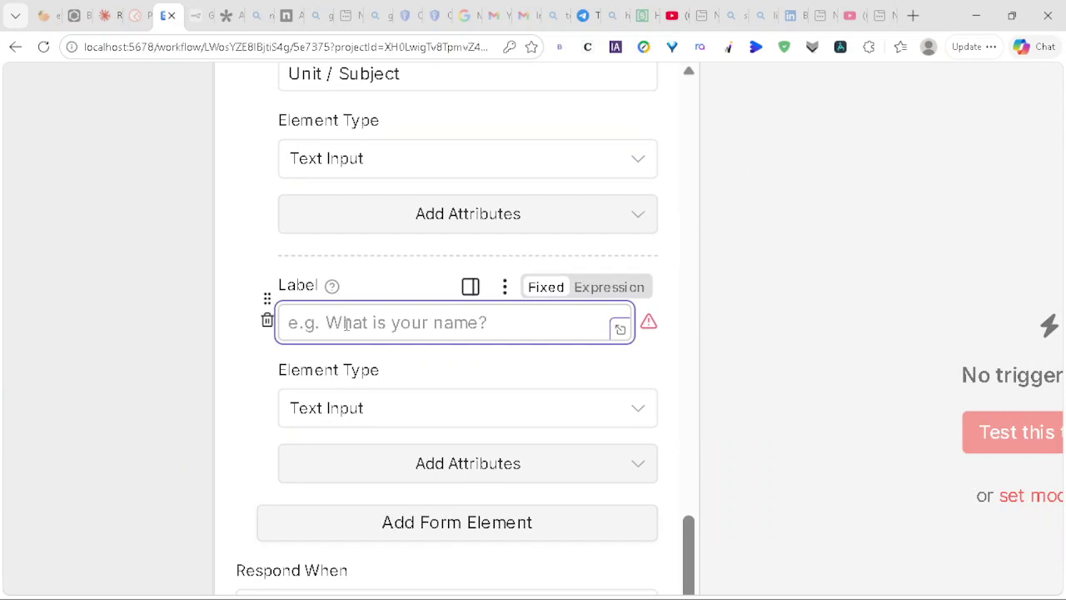
text(A)
key(BackSpace)
text(Lecture )
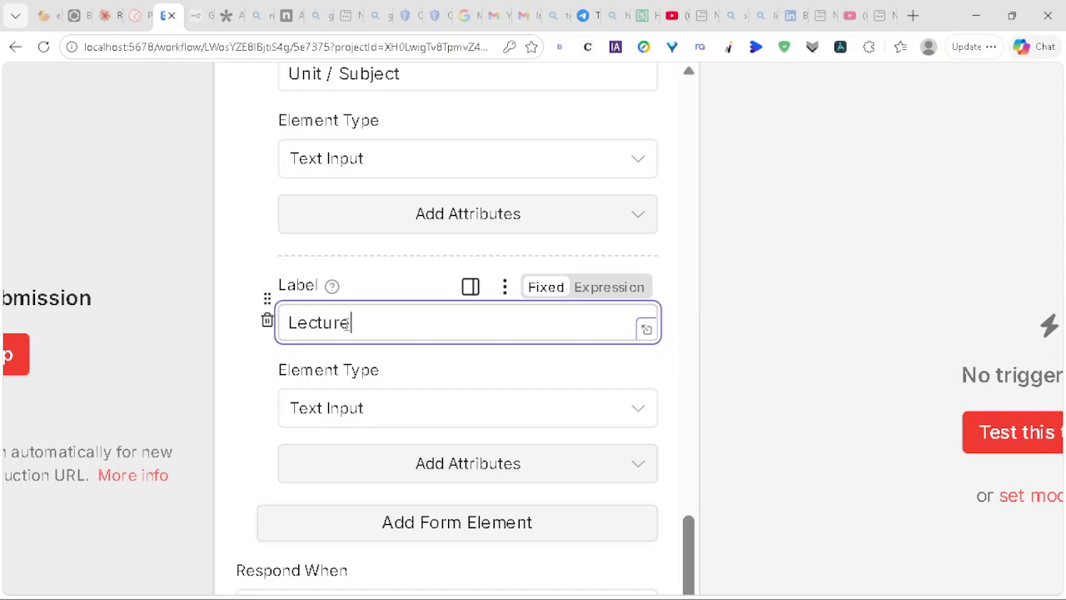
text(Notes)
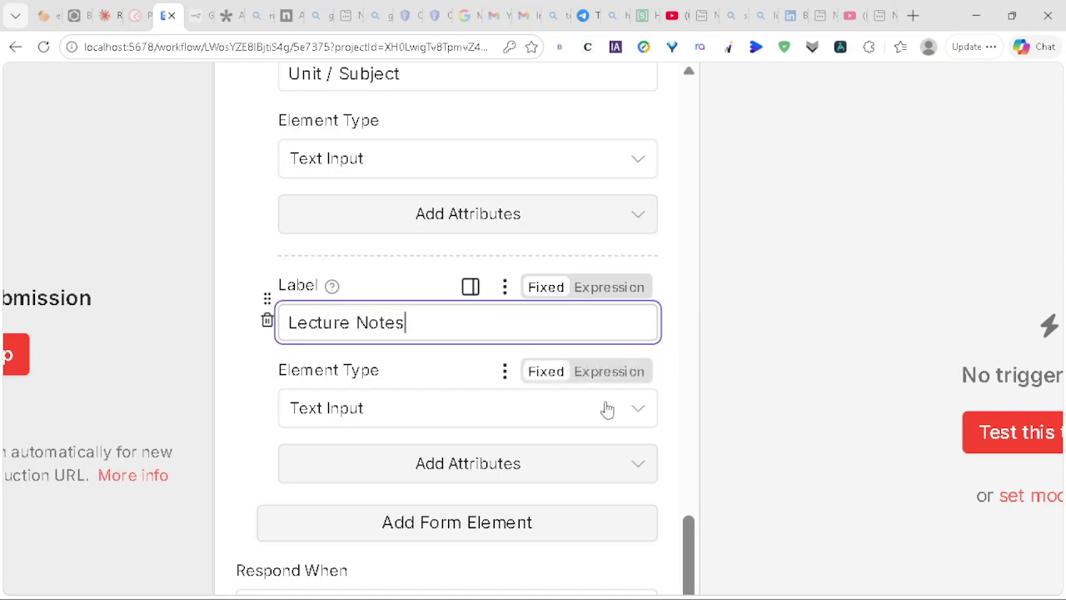
click(623, 411)
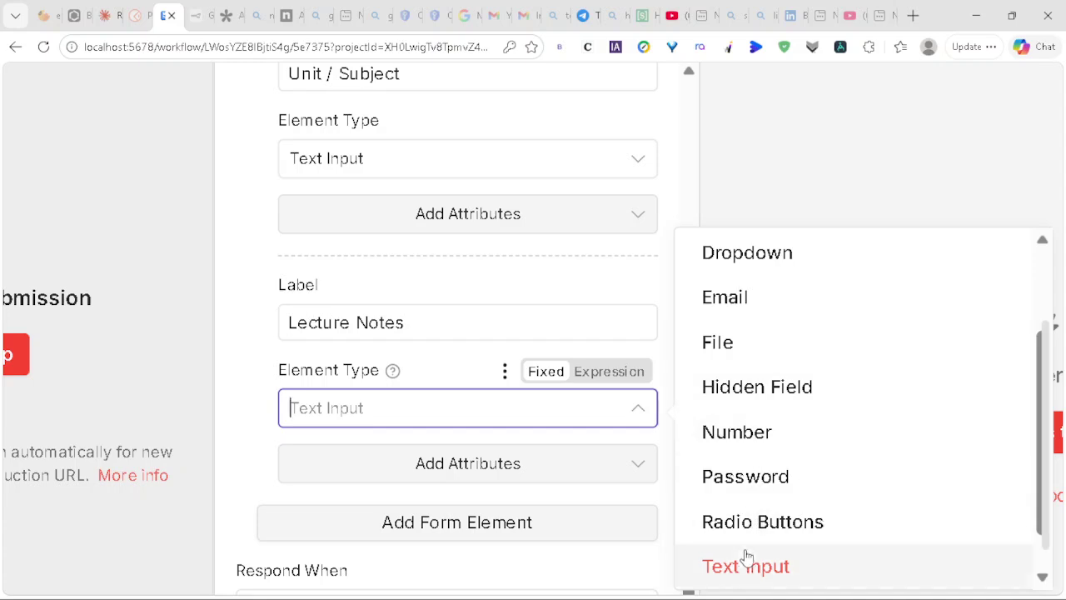
scroll(742, 568, down, 1)
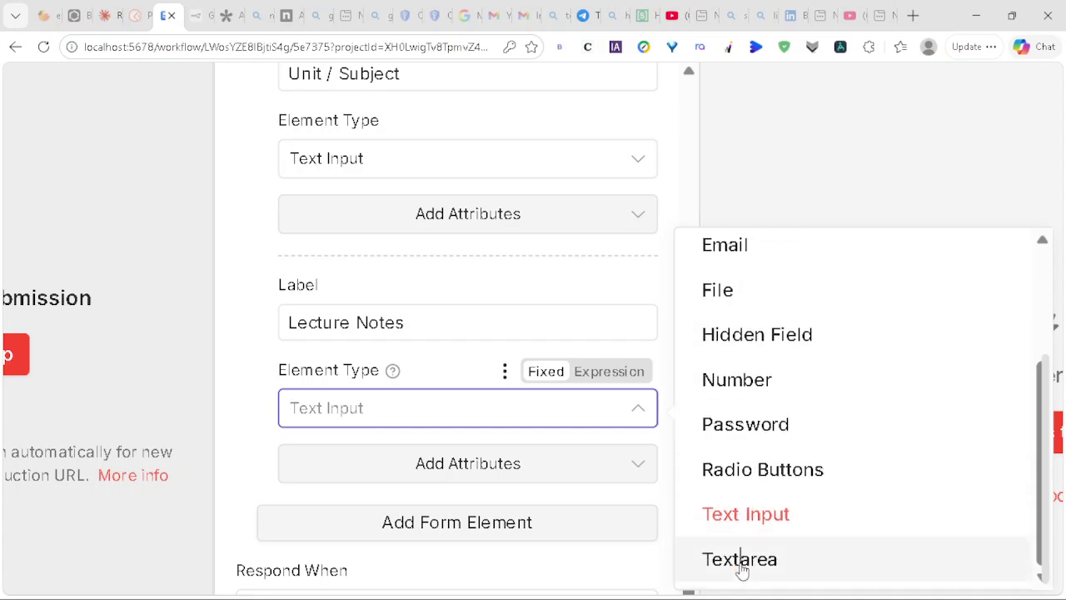
click(742, 560)
scroll(543, 437, up, 5)
scroll(543, 437, up, 1)
scroll(550, 334, up, 6)
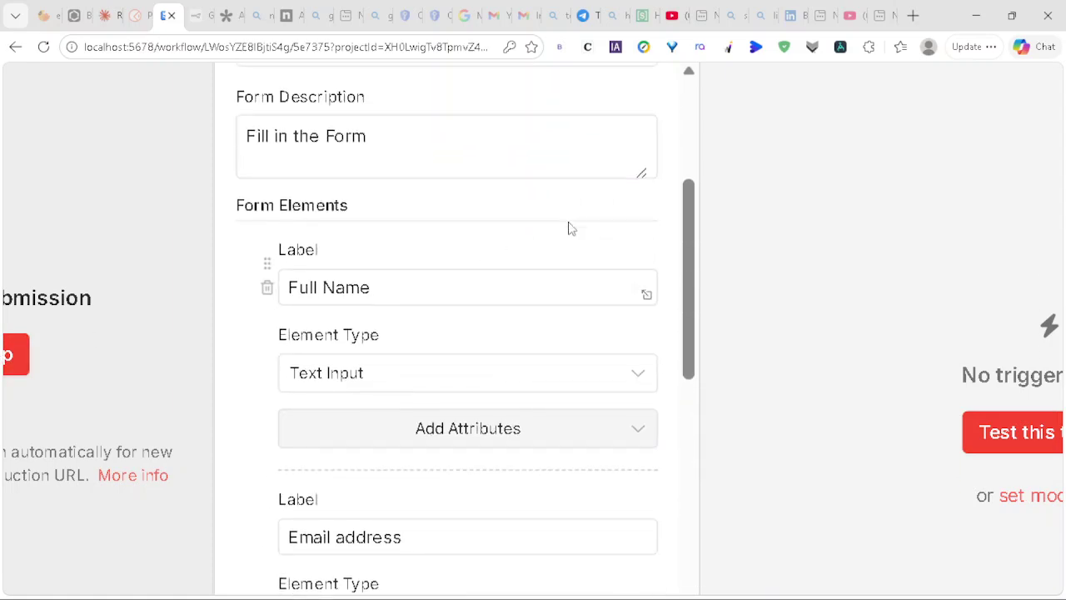
scroll(556, 230, up, 4)
scroll(533, 208, up, 3)
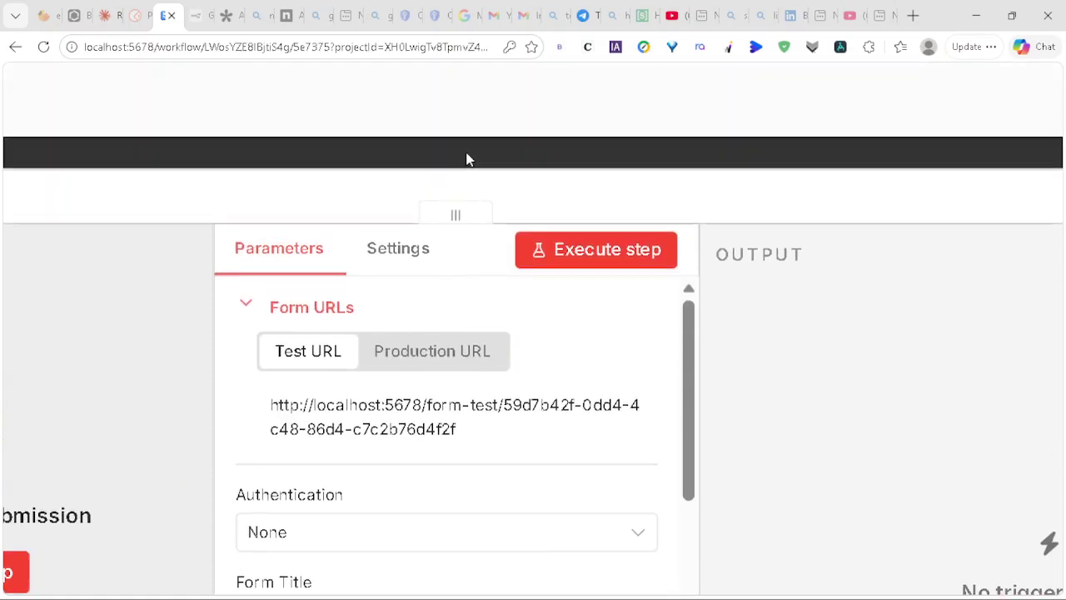
Step: Start the form trigger listening and preview the AI Lecture Note Summarizer test form through its Lecture Notes field
click(574, 172)
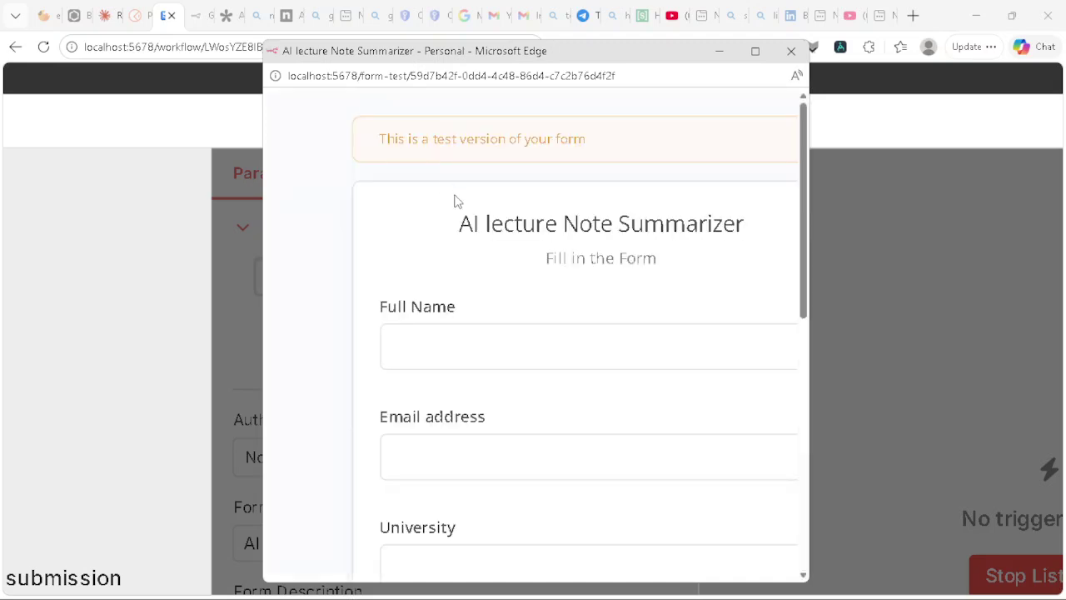
scroll(454, 200, down, 4)
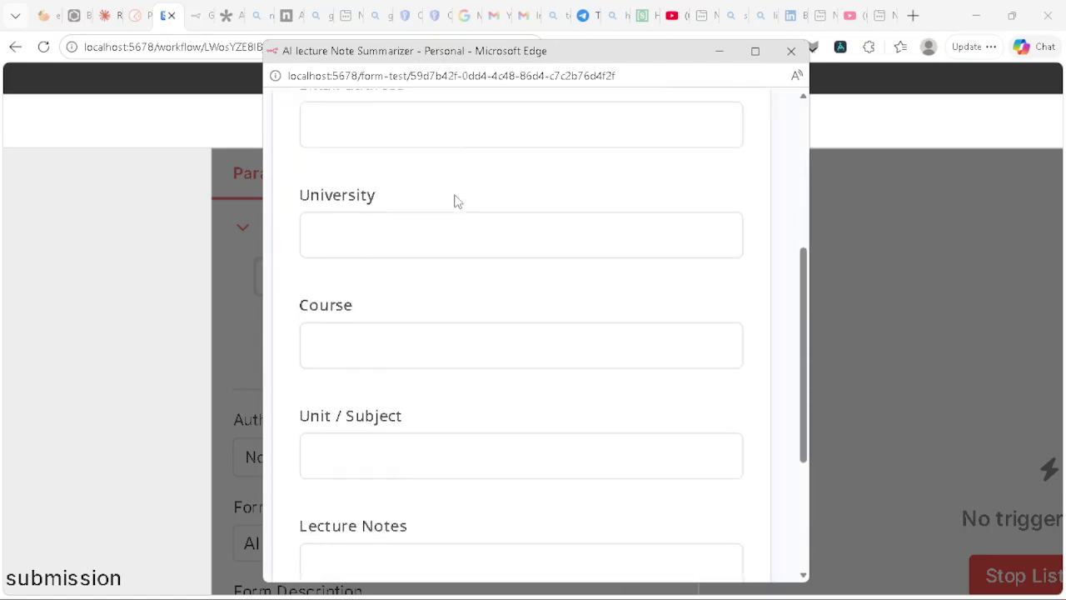
scroll(455, 200, down, 3)
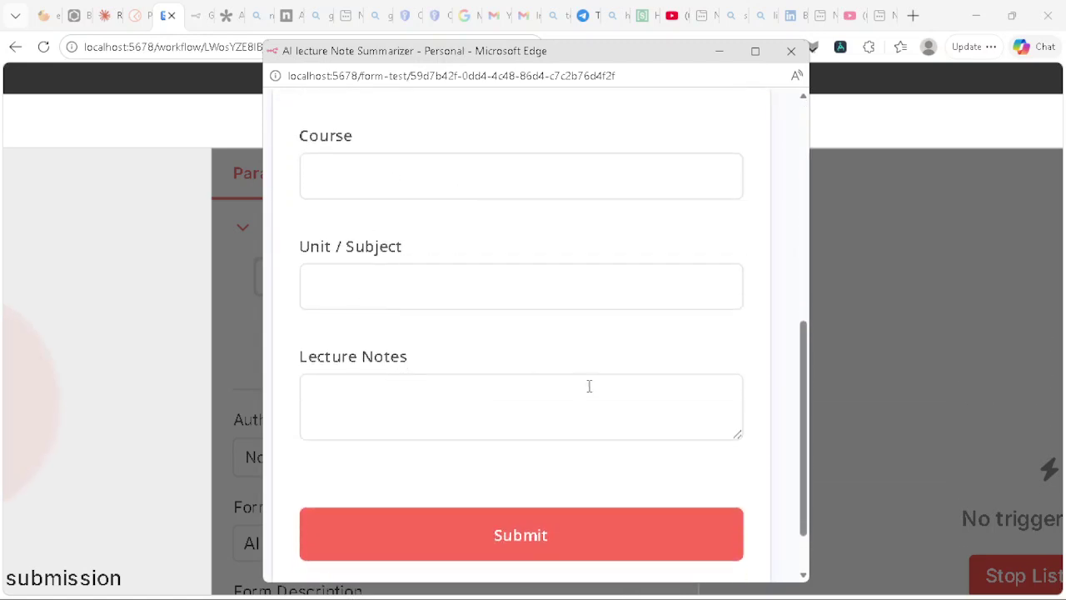
click(791, 51)
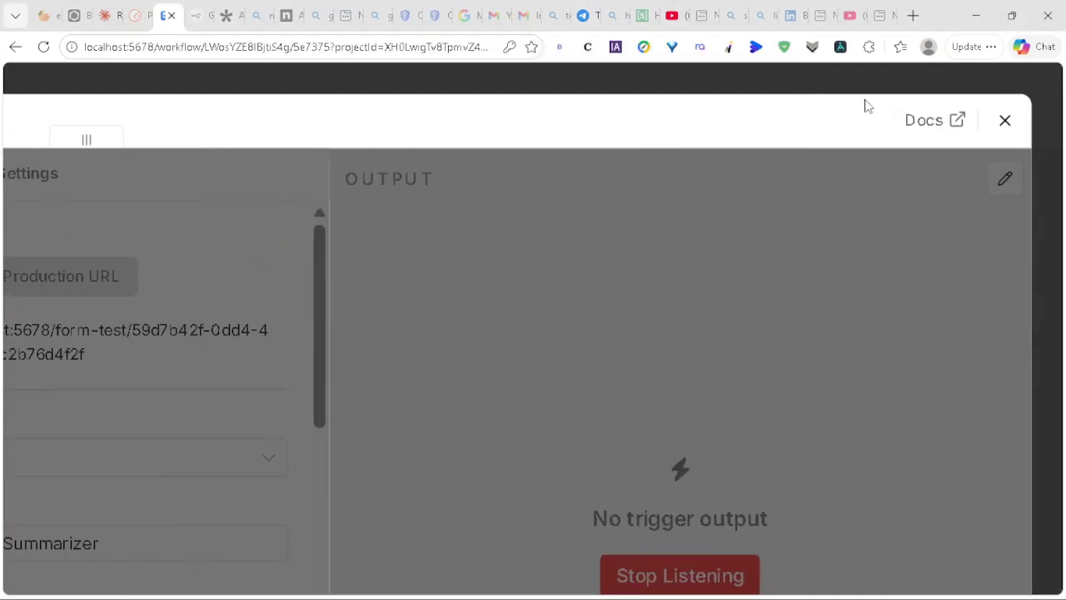
Step: Connect a new AI Agent node, found by searching 'AI agent', to the form trigger's output
click(1011, 124)
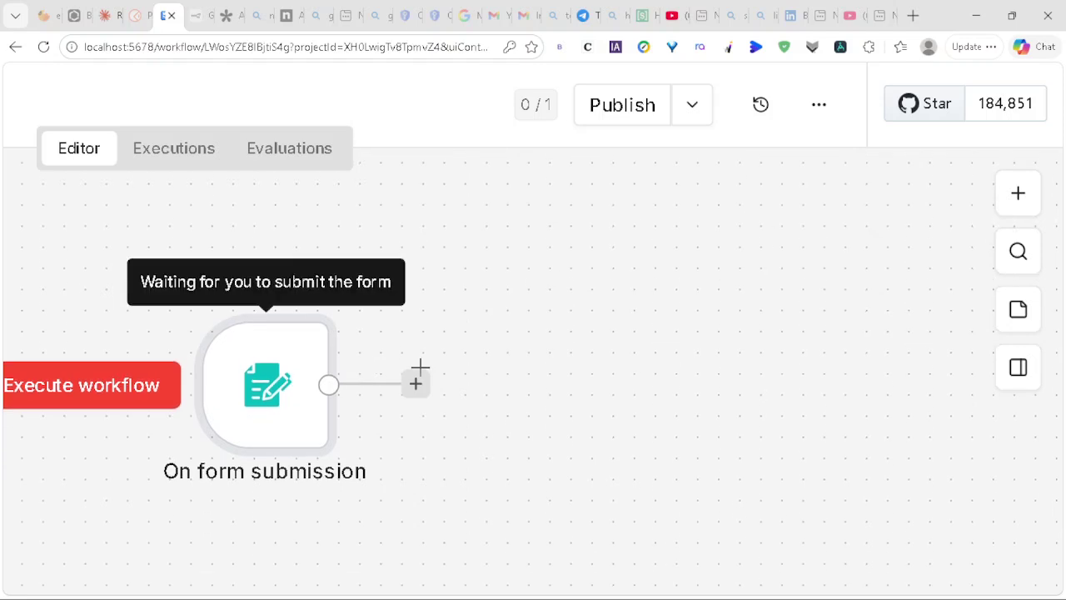
click(416, 386)
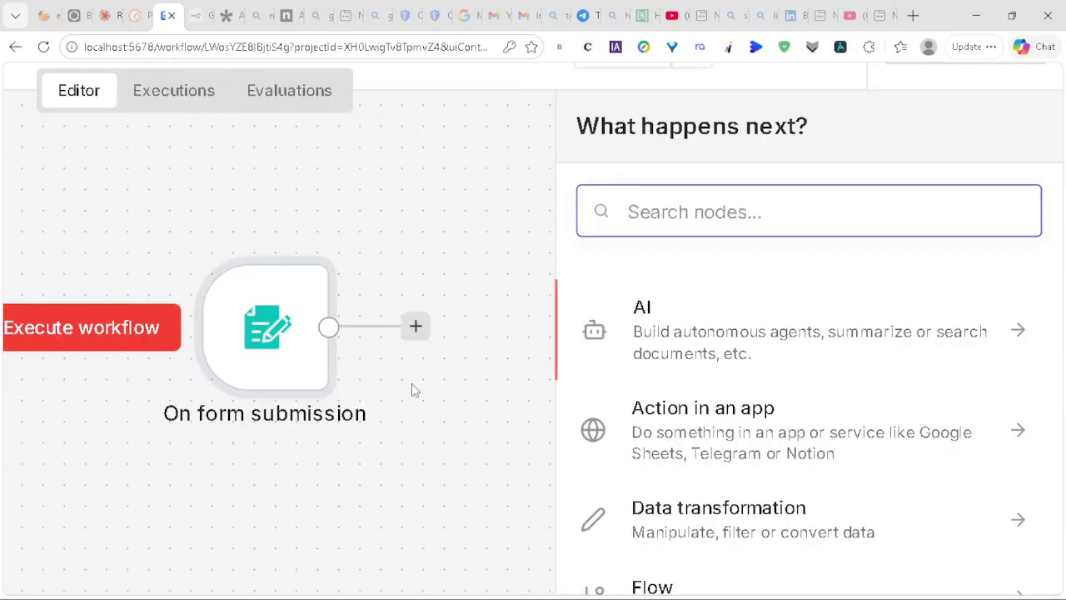
text(AI )
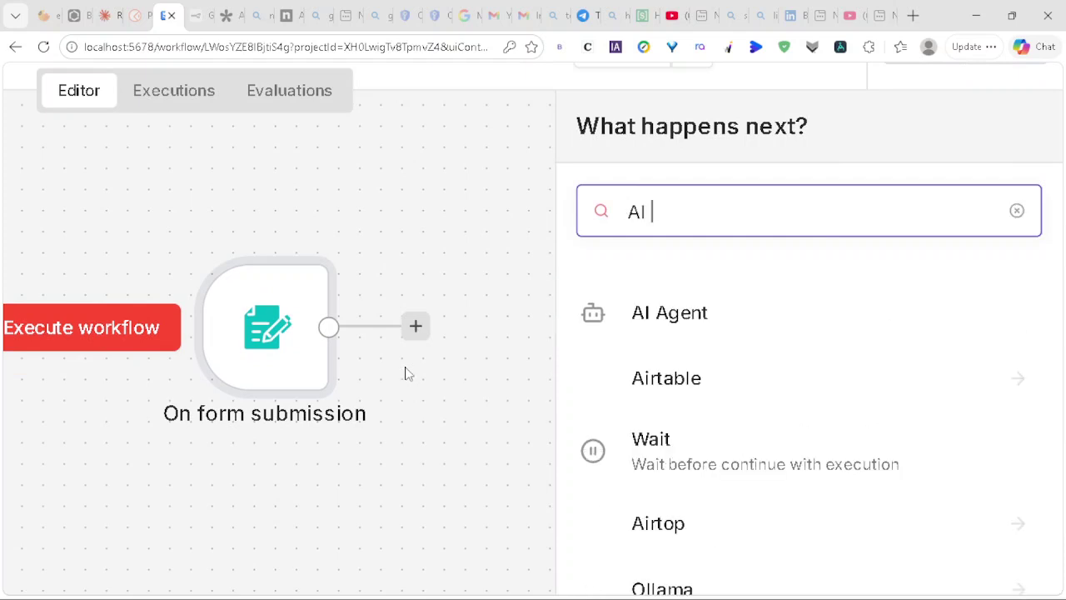
text(agent)
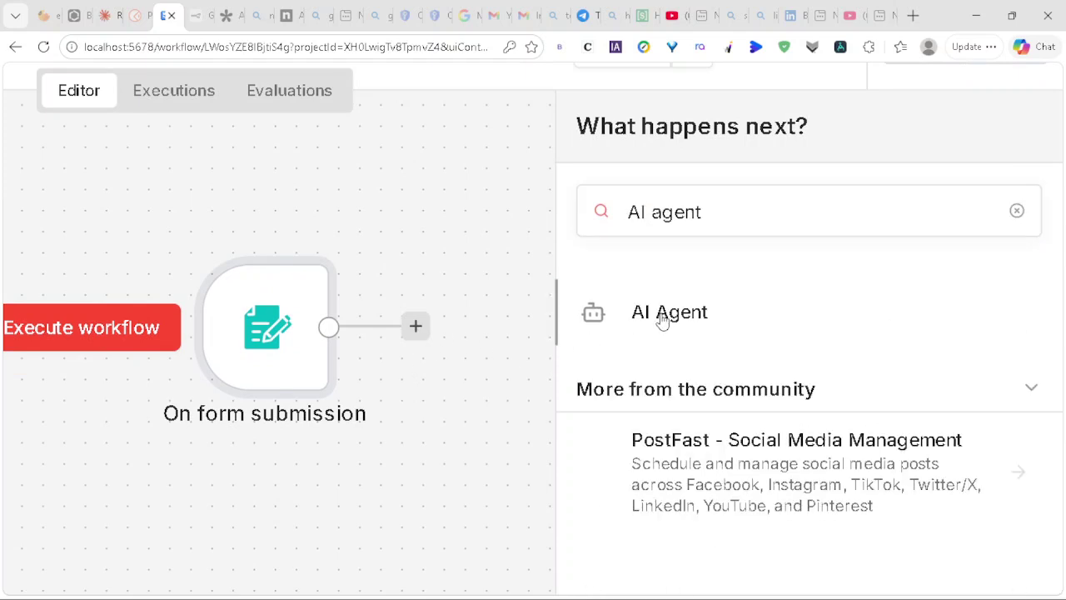
click(662, 322)
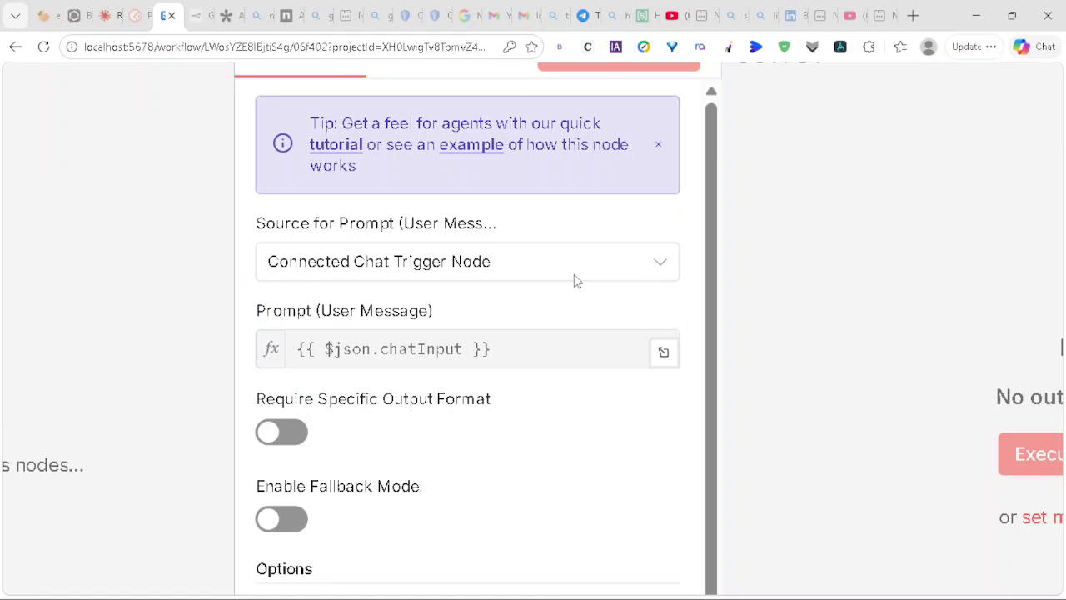
Step: Set the AI Agent's Source for Prompt to Define below
click(658, 265)
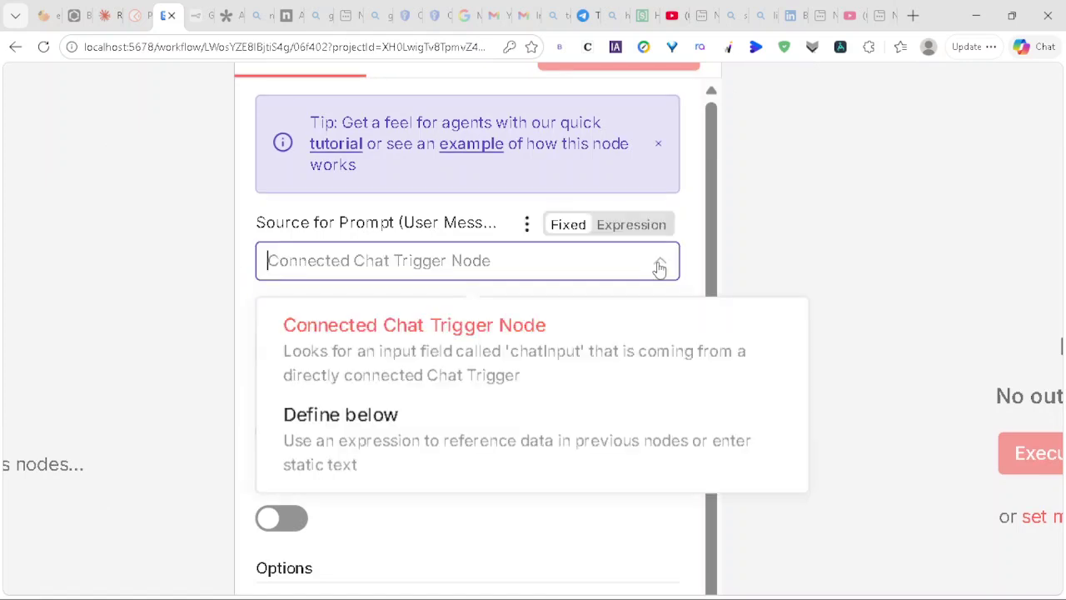
click(431, 442)
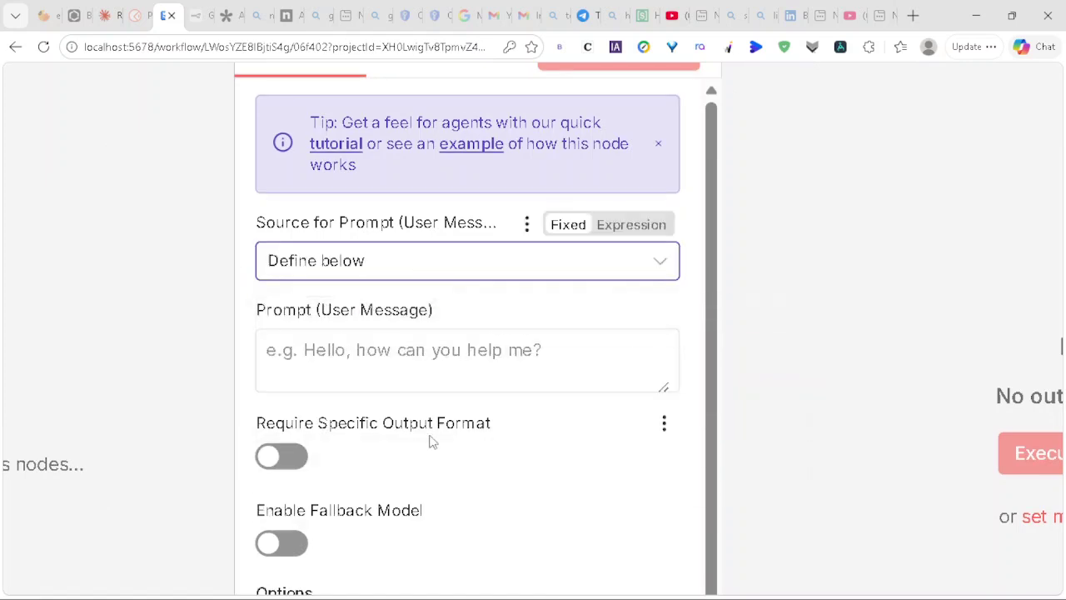
scroll(431, 375, down, 3)
scroll(408, 429, down, 1)
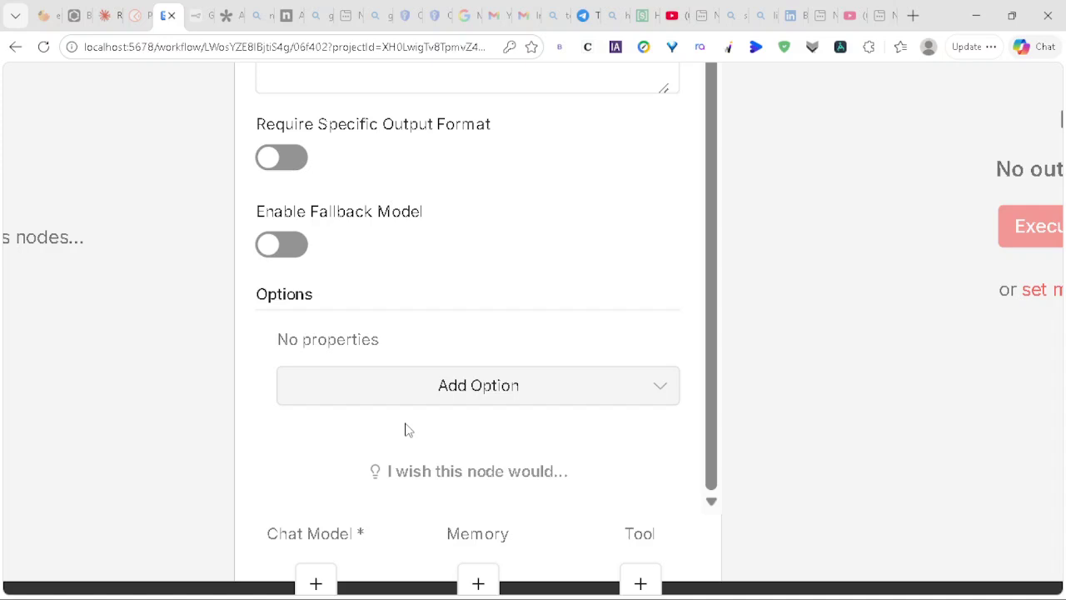
Step: Add a System Message option with its default text cleared, then go back to the Claude chat
click(503, 387)
click(385, 452)
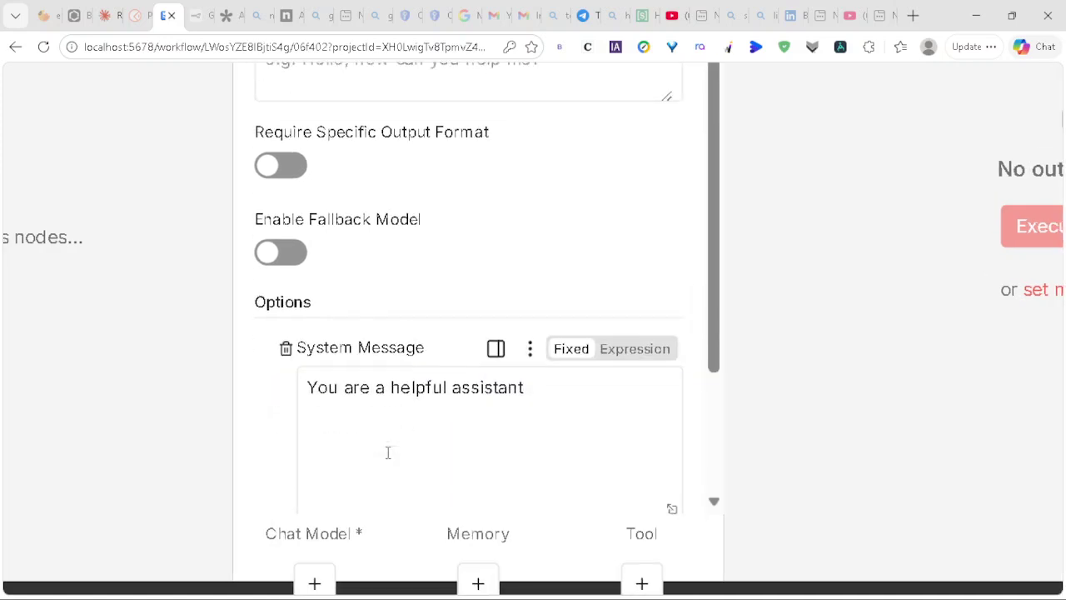
click(551, 359)
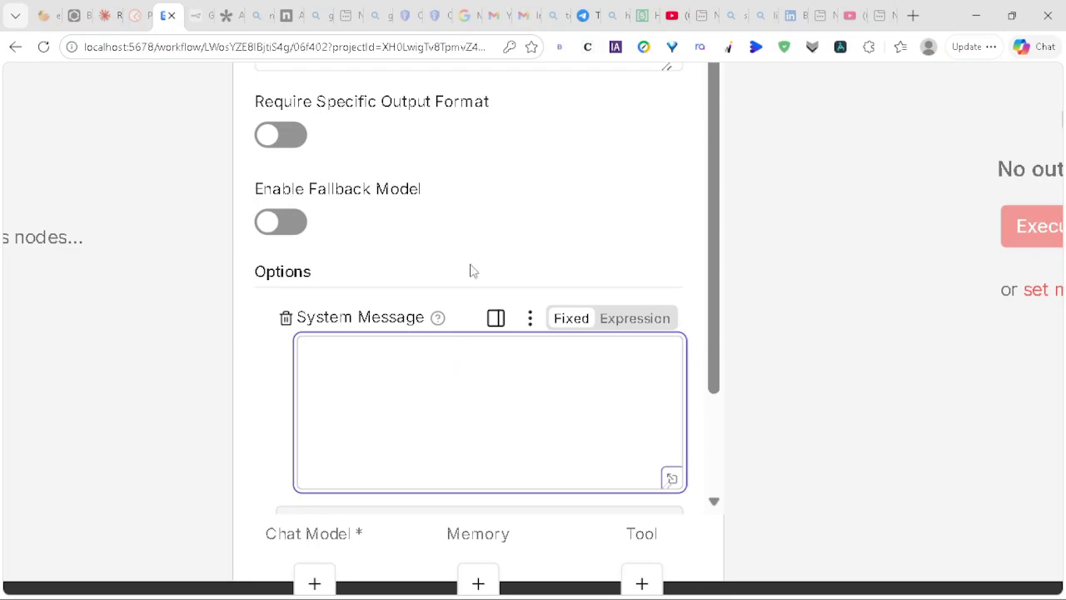
click(103, 18)
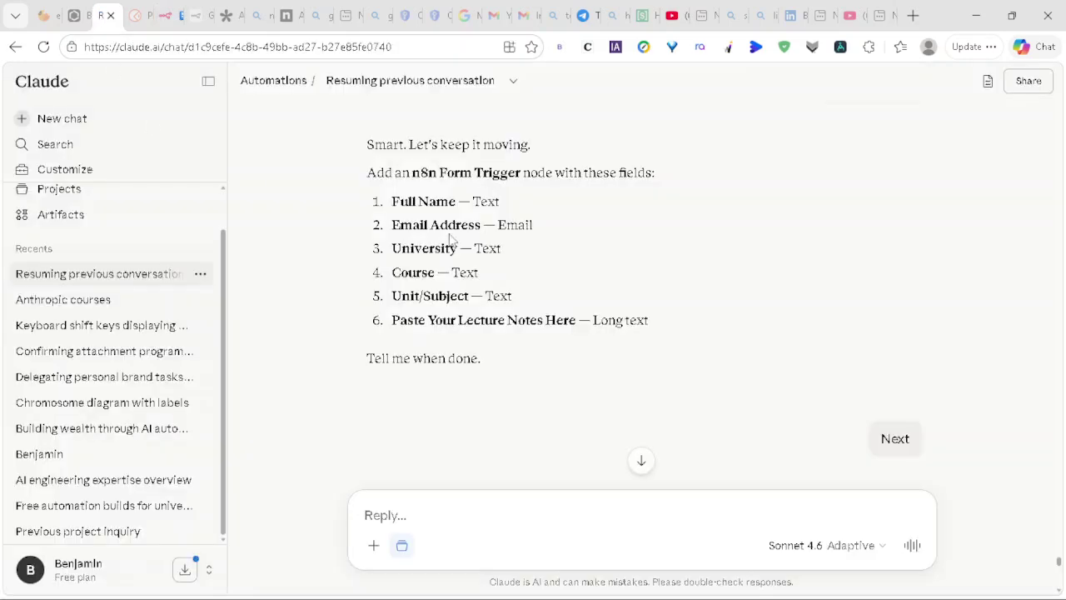
Step: Scroll through Claude's reply to locate the academic tutor System Prompt
scroll(449, 239, down, 20)
scroll(449, 236, down, 5)
scroll(449, 237, up, 2)
scroll(449, 238, down, 6)
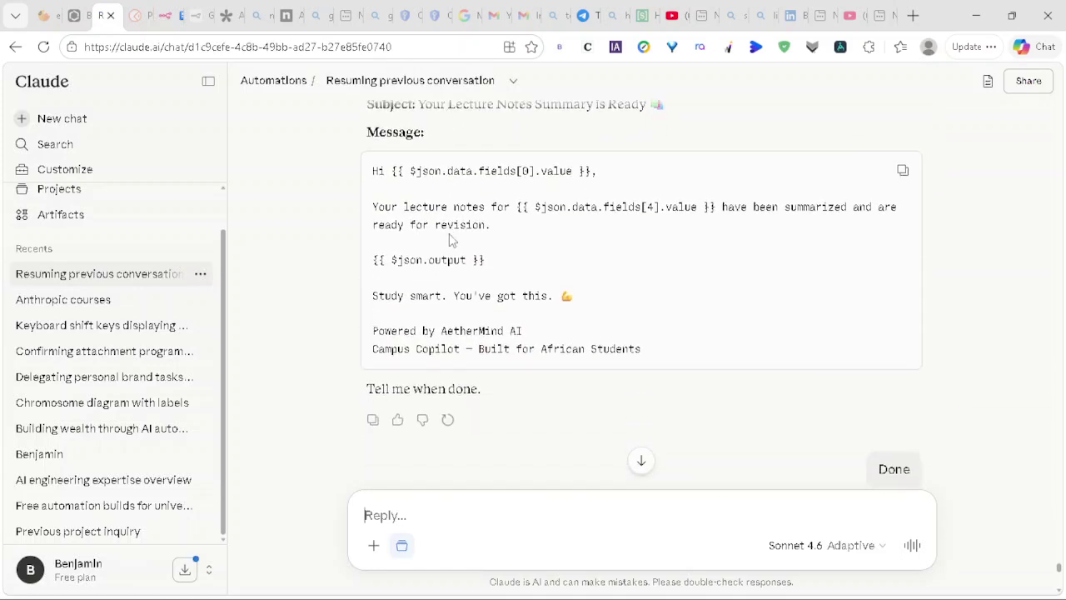
scroll(449, 234, down, 5)
scroll(450, 236, down, 8)
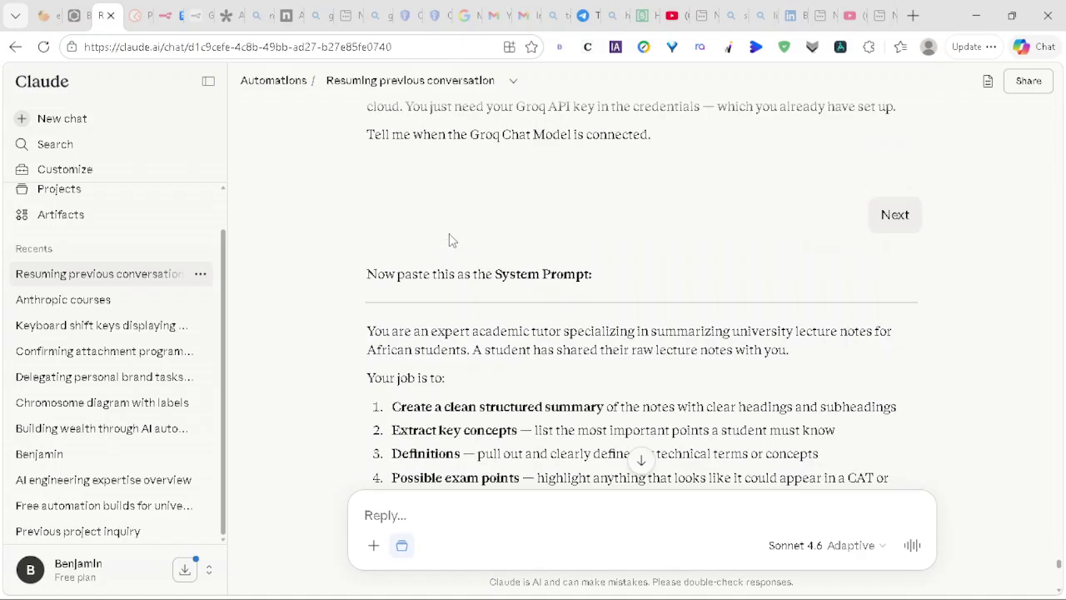
scroll(448, 239, up, 7)
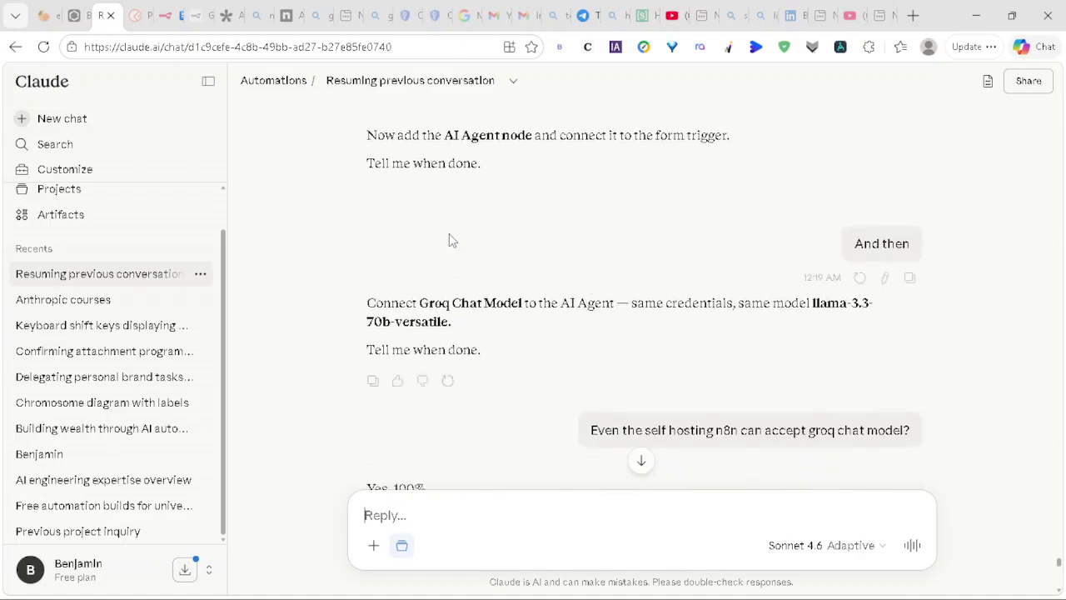
scroll(449, 240, up, 7)
scroll(449, 240, down, 5)
scroll(449, 239, down, 8)
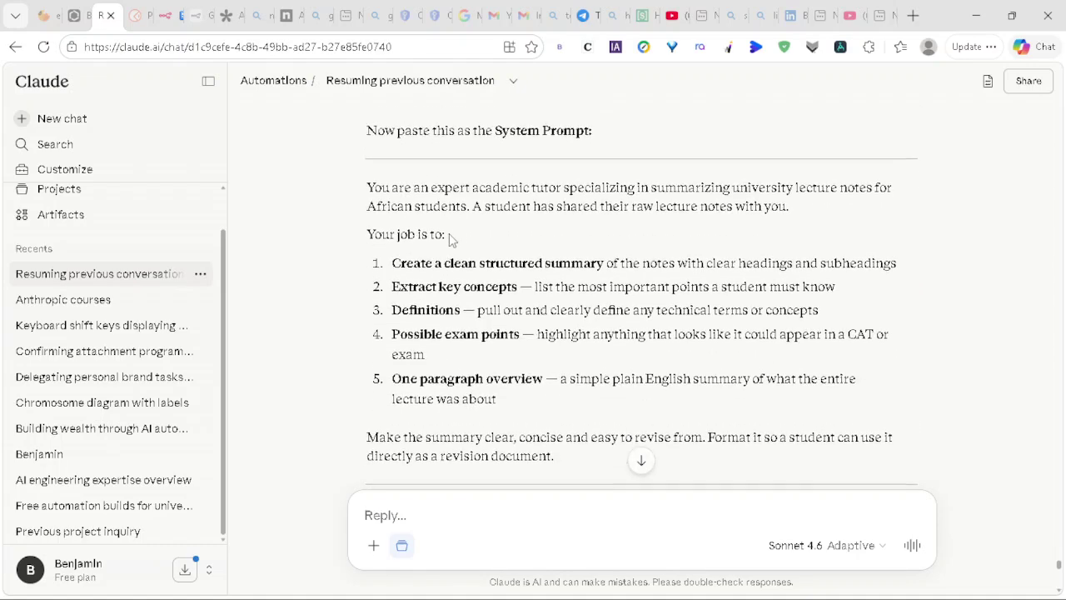
scroll(449, 239, down, 1)
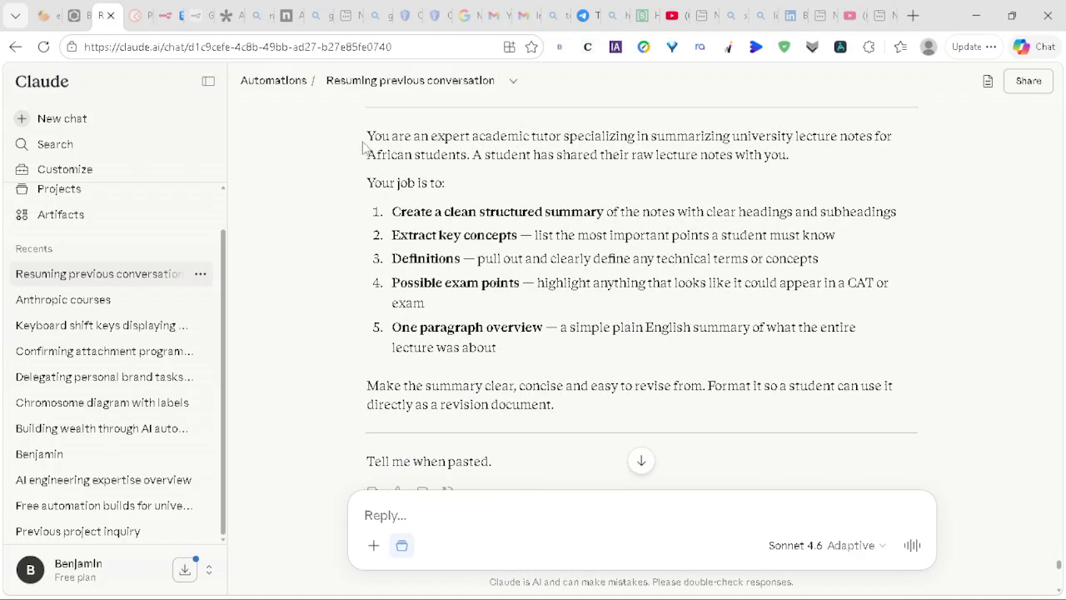
Step: Select the whole academic tutor System Prompt to its final sentence and copy it
drag(359, 136, 502, 353)
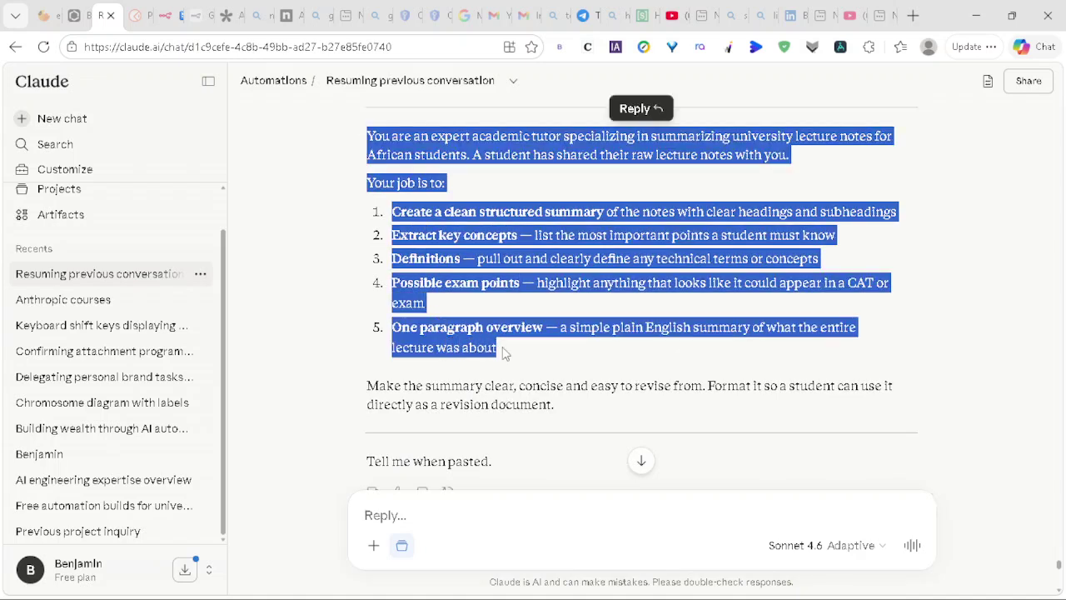
key(shift+Down)
key(shift+Down)
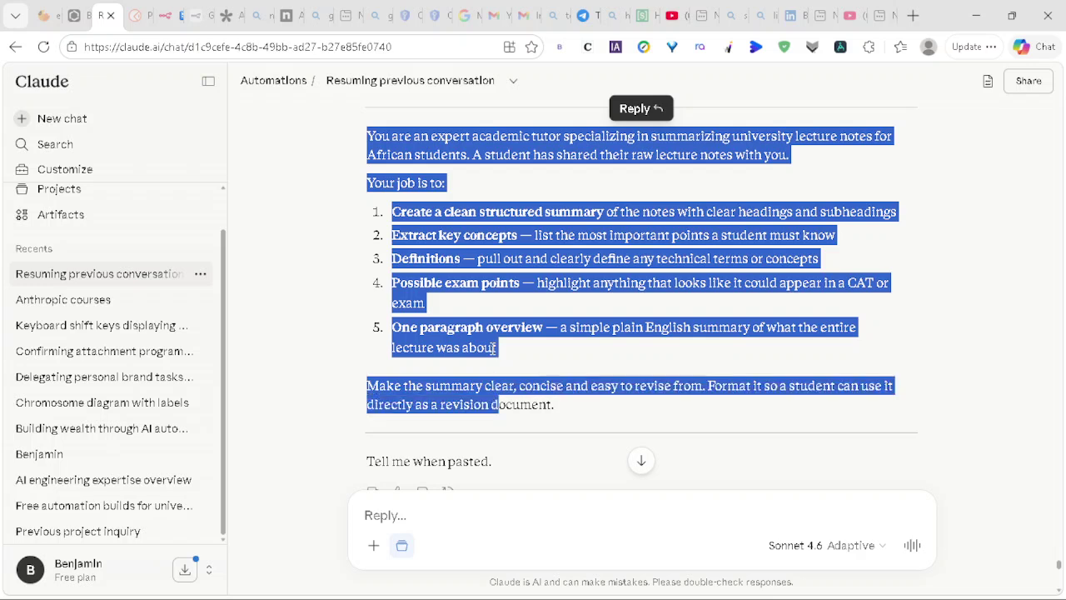
right_click(448, 385)
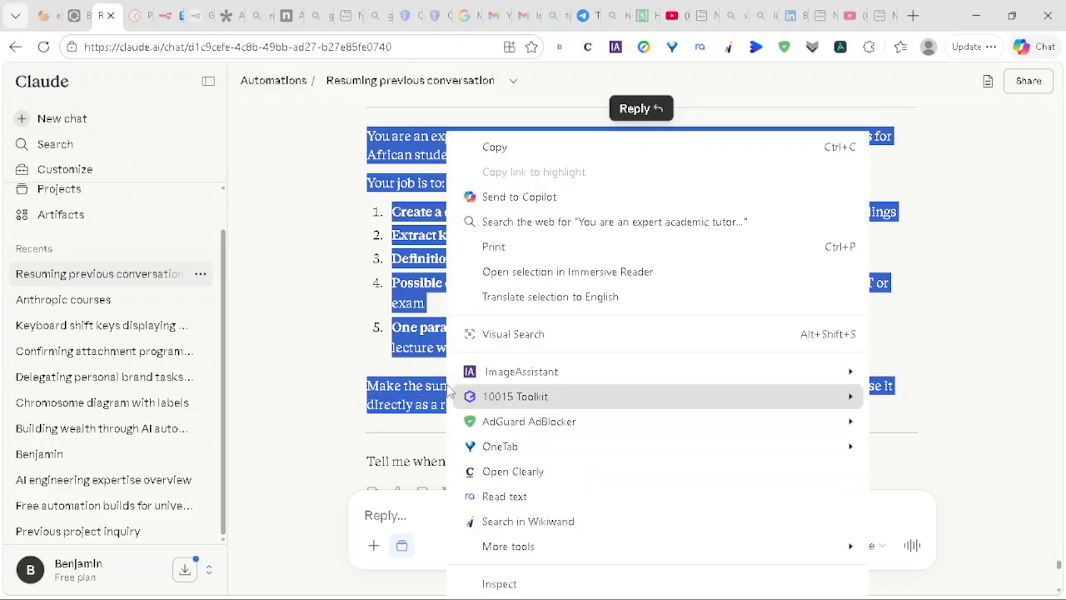
click(523, 156)
click(162, 25)
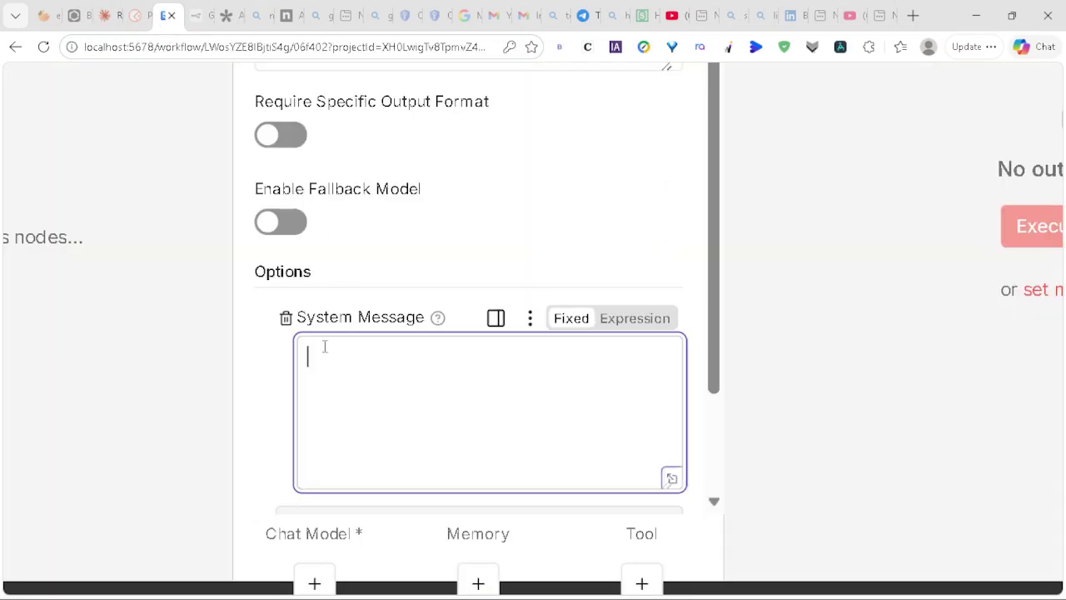
Step: Paste the copied academic tutor prompt into the AI Agent's System Message box
right_click(325, 346)
click(411, 308)
scroll(397, 374, up, 2)
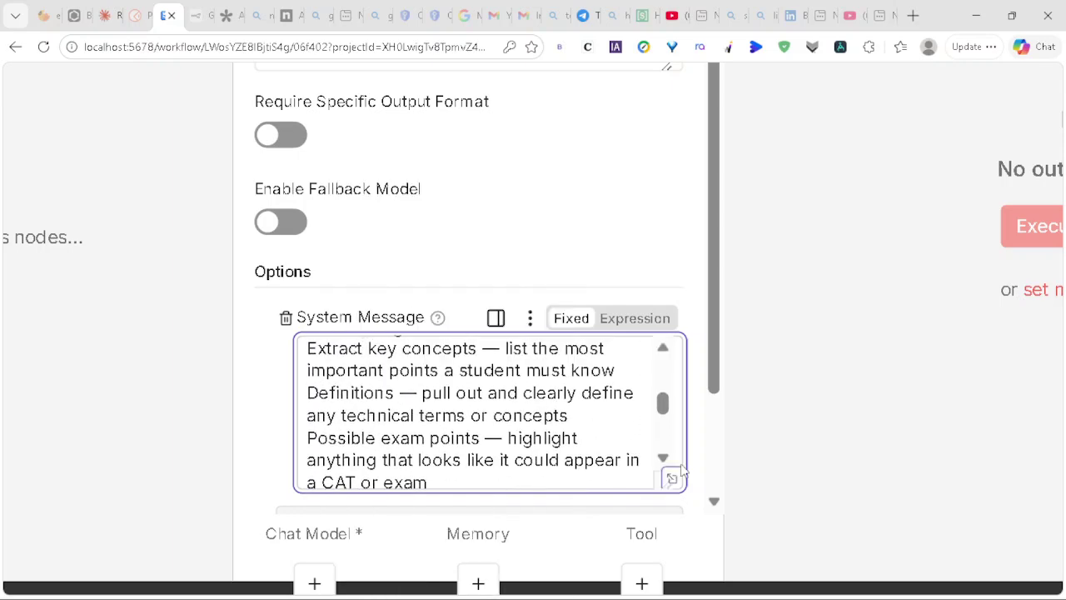
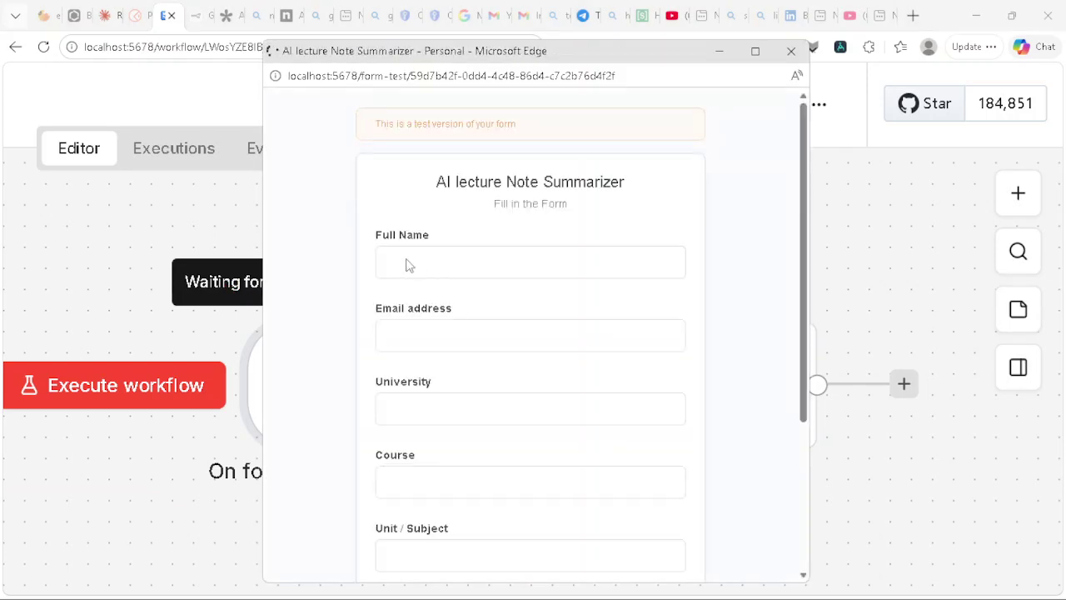
Step: Enter the student's full name, saved email and Kenyatta University in the test form, then bring up Claude
click(407, 259)
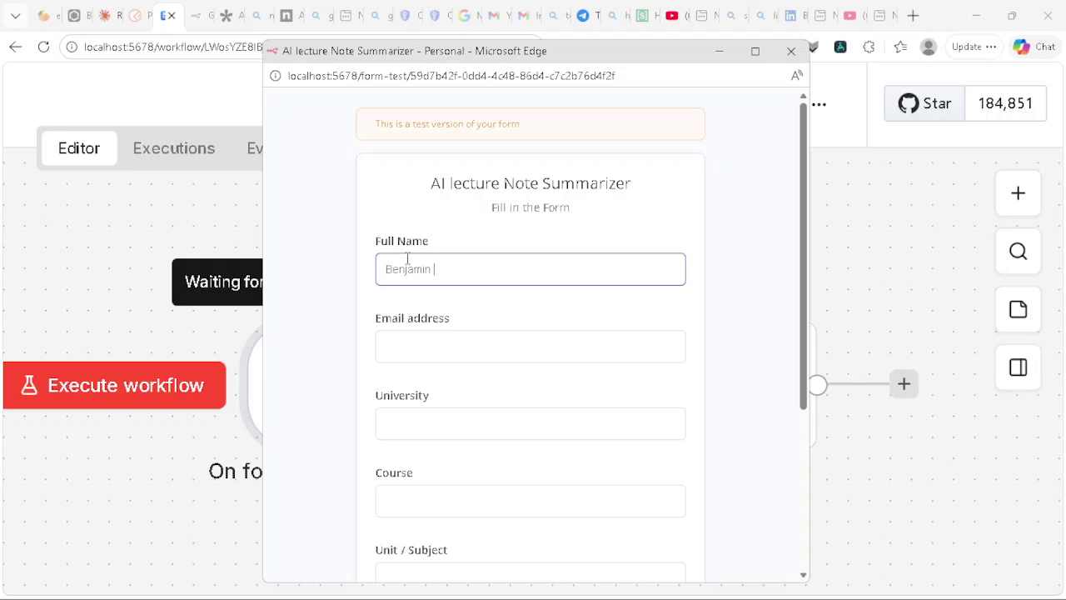
click(405, 337)
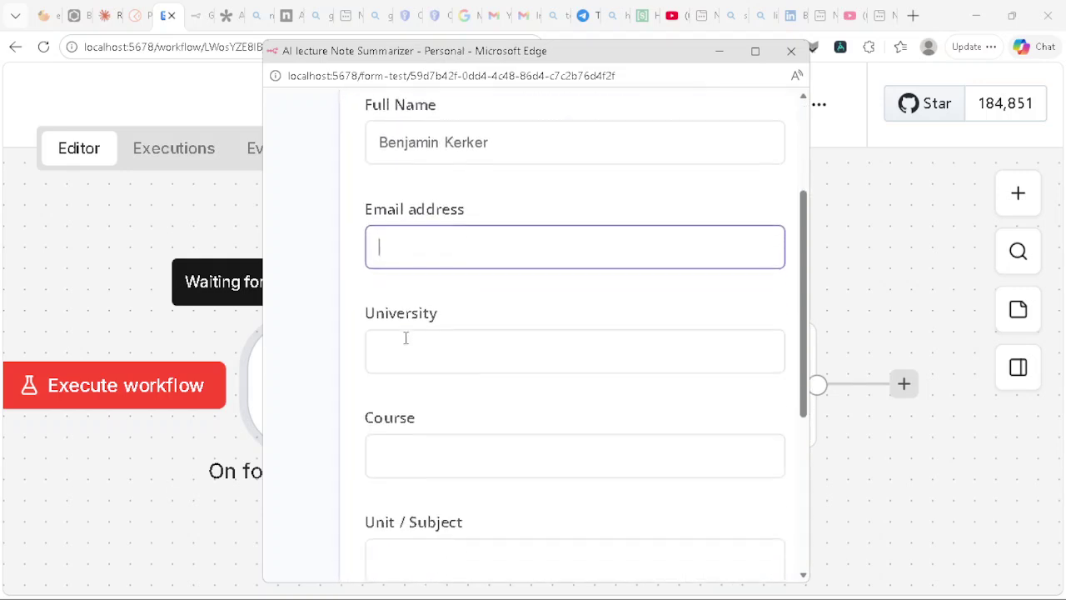
scroll(406, 338, down, 1)
click(395, 186)
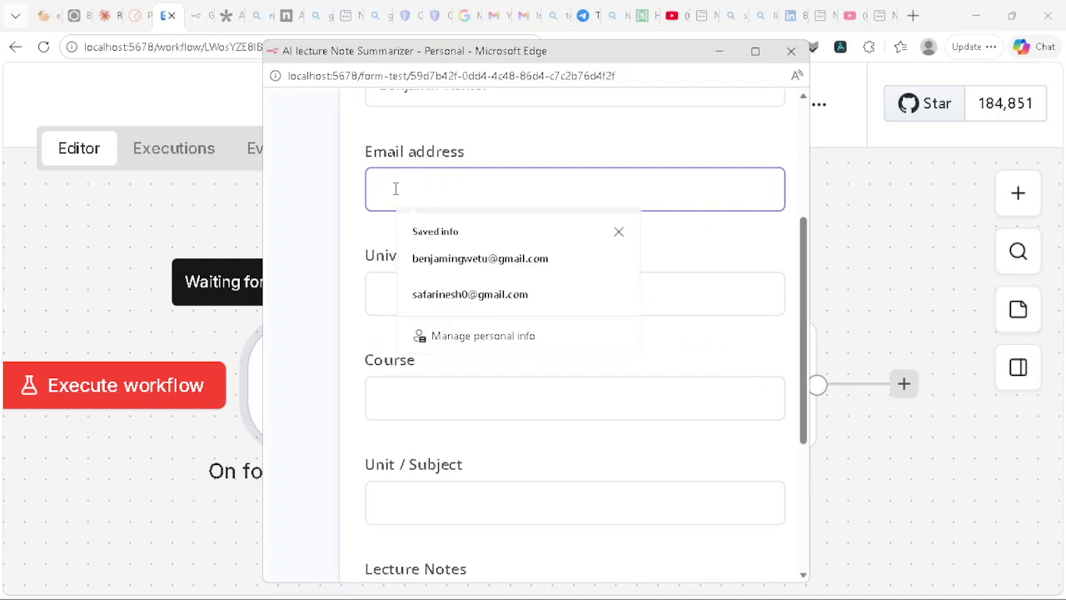
click(450, 259)
click(416, 286)
text(Kenyatta Univers)
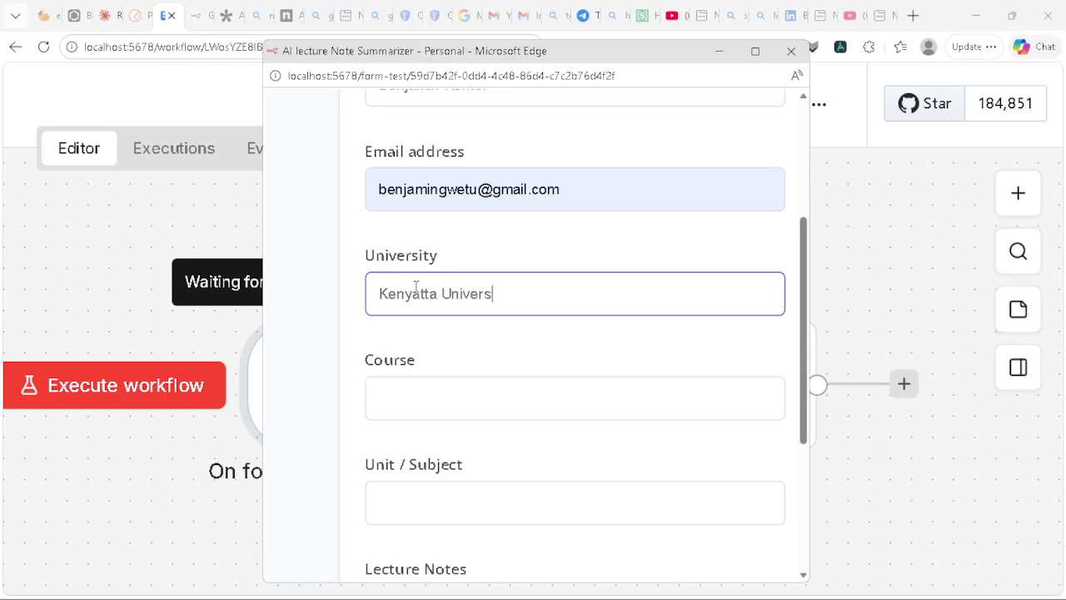
text(ity)
click(429, 381)
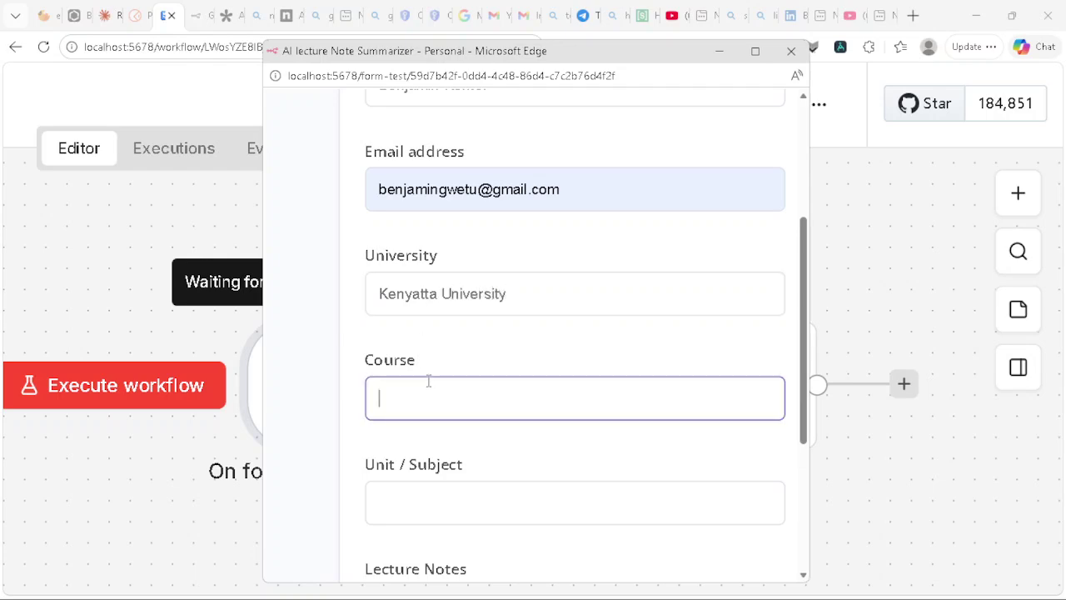
click(102, 16)
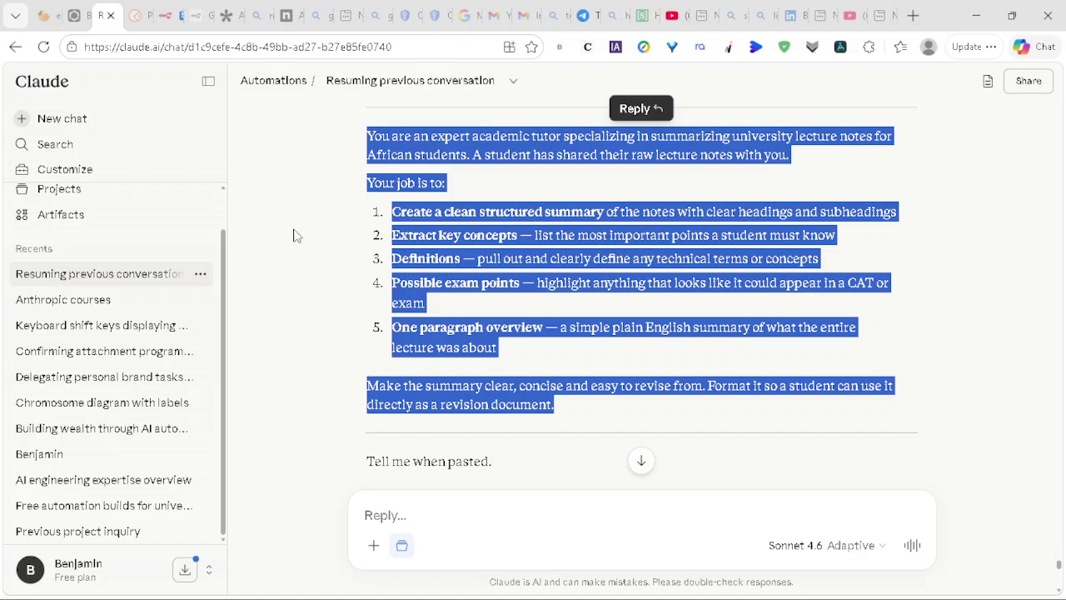
Step: Copy the sample bacteria lecture notes from Claude's mock test data
scroll(293, 235, down, 15)
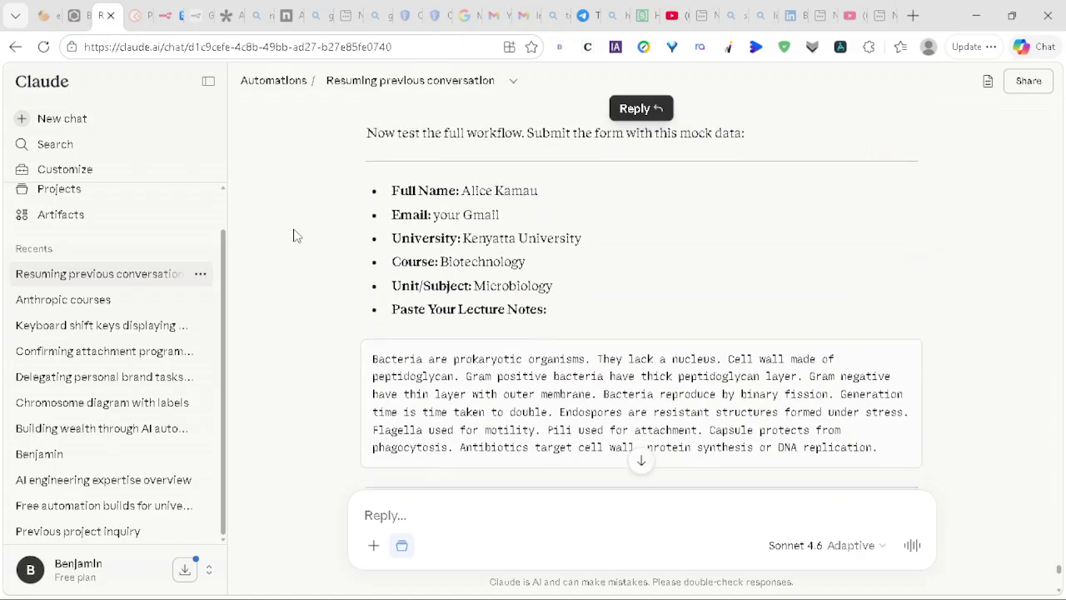
scroll(293, 236, up, 1)
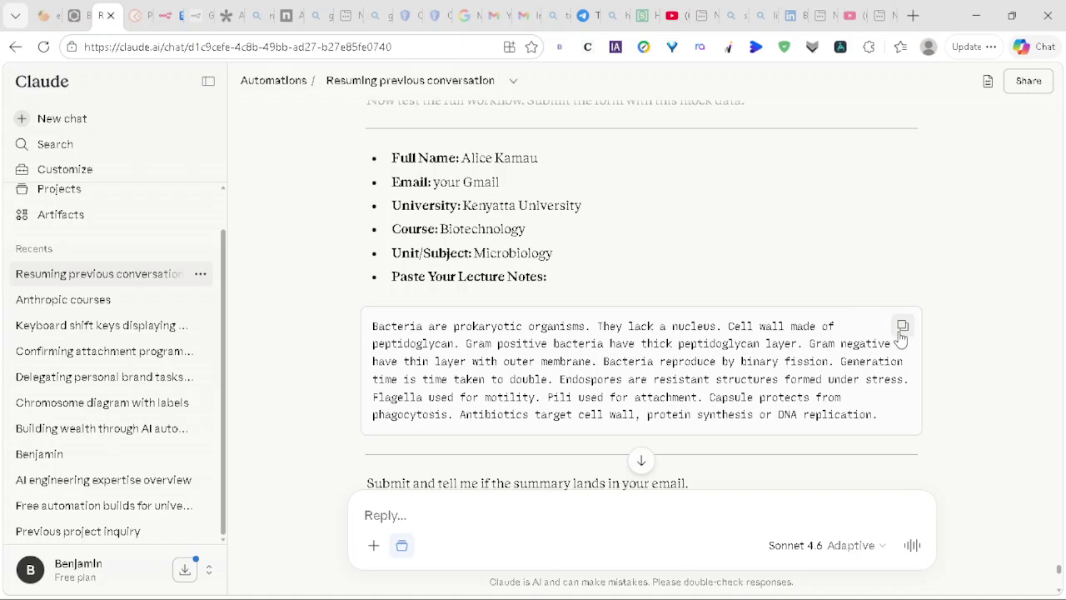
click(164, 15)
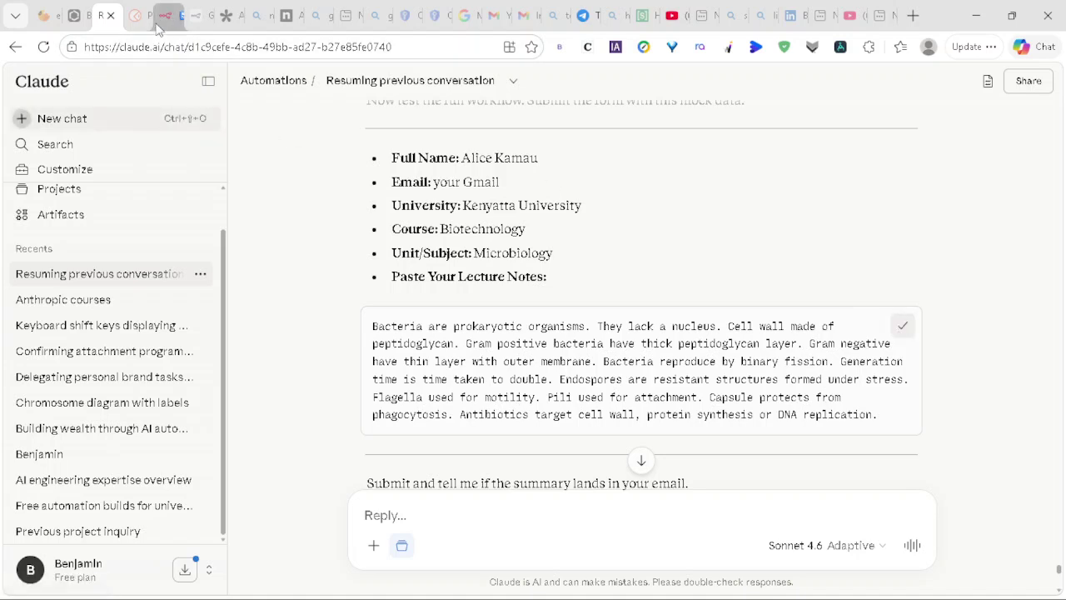
mouse_move(320, 311)
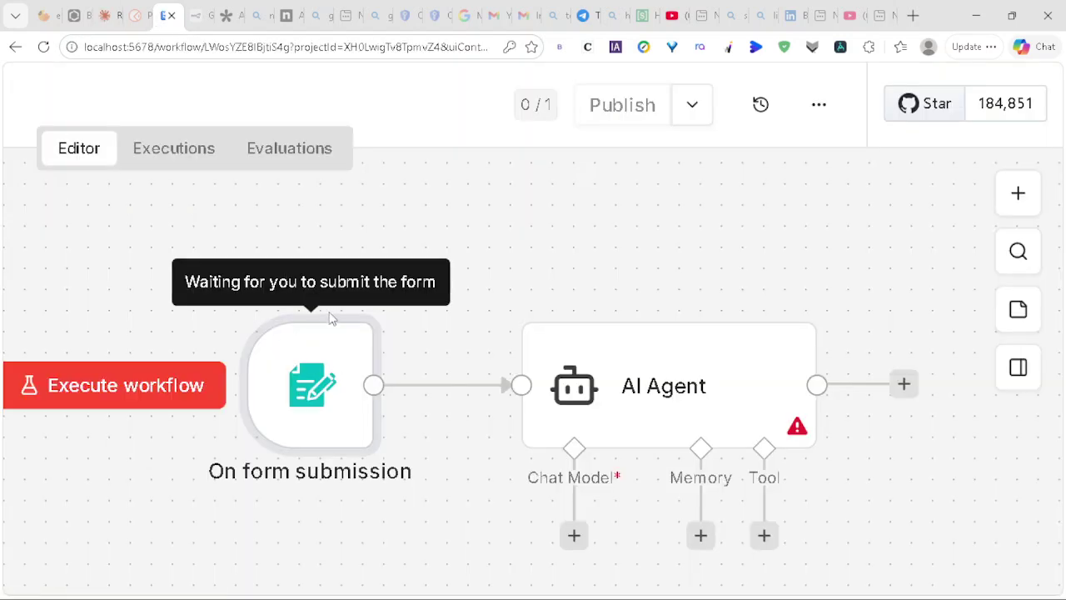
Step: Re-run the workflow and restart the form trigger's test listening to open a fresh test form
click(158, 383)
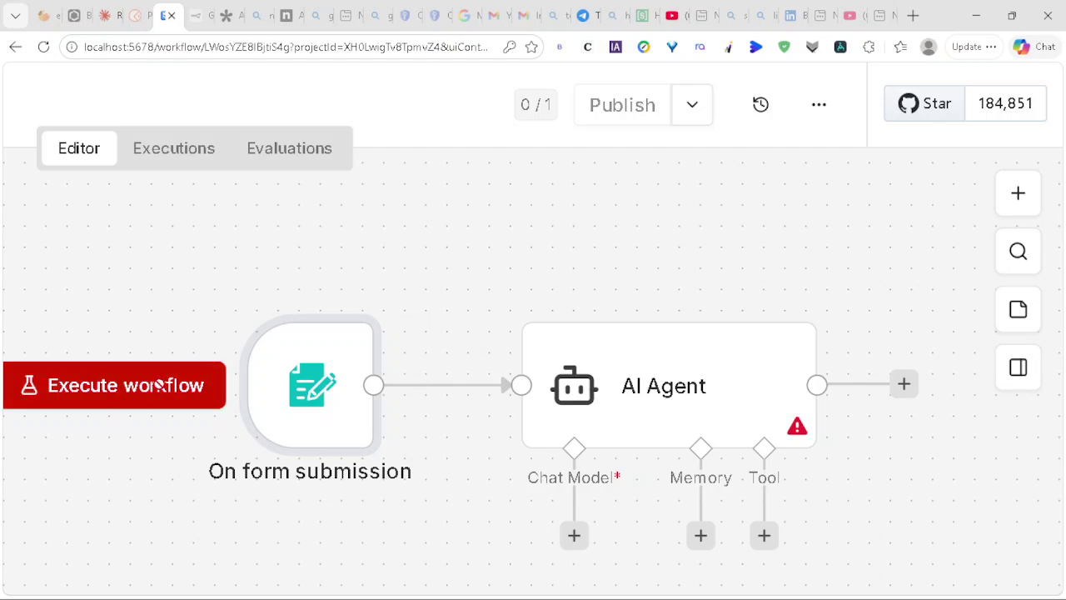
mouse_move(283, 345)
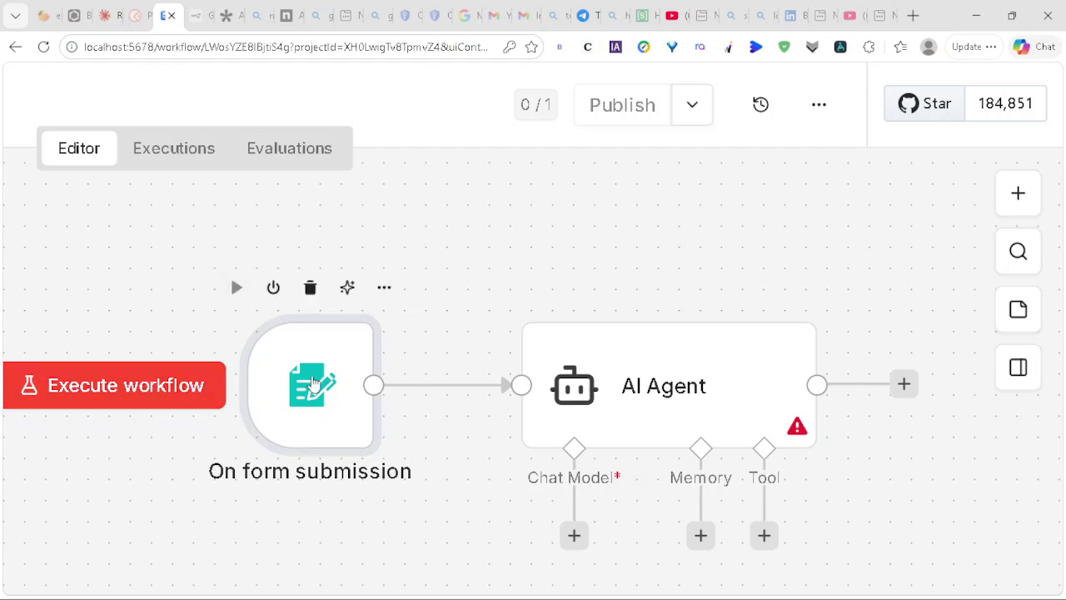
double_click(321, 397)
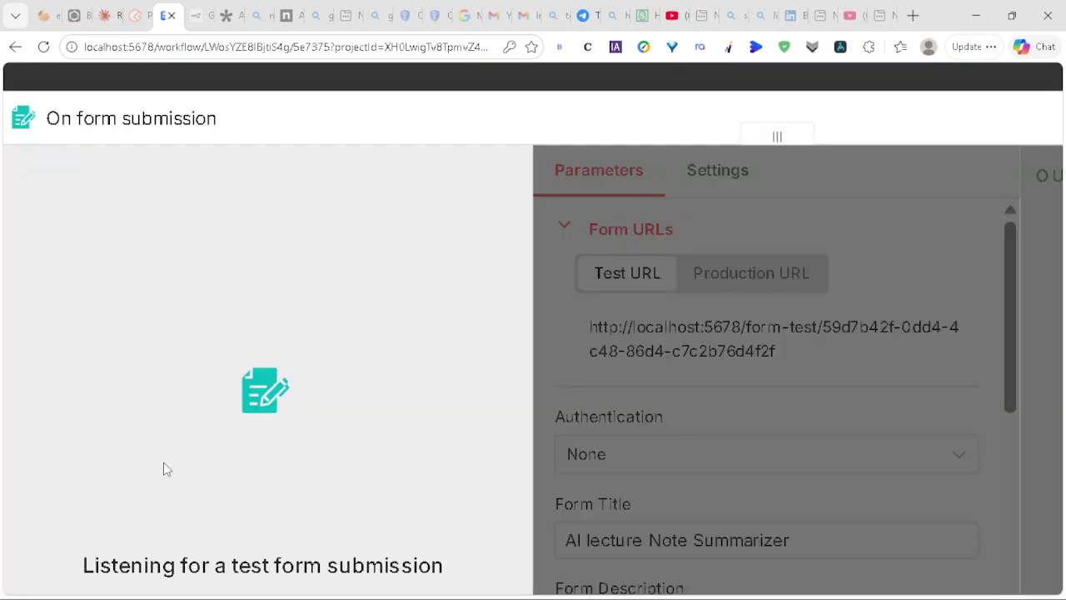
scroll(208, 425, down, 3)
click(244, 380)
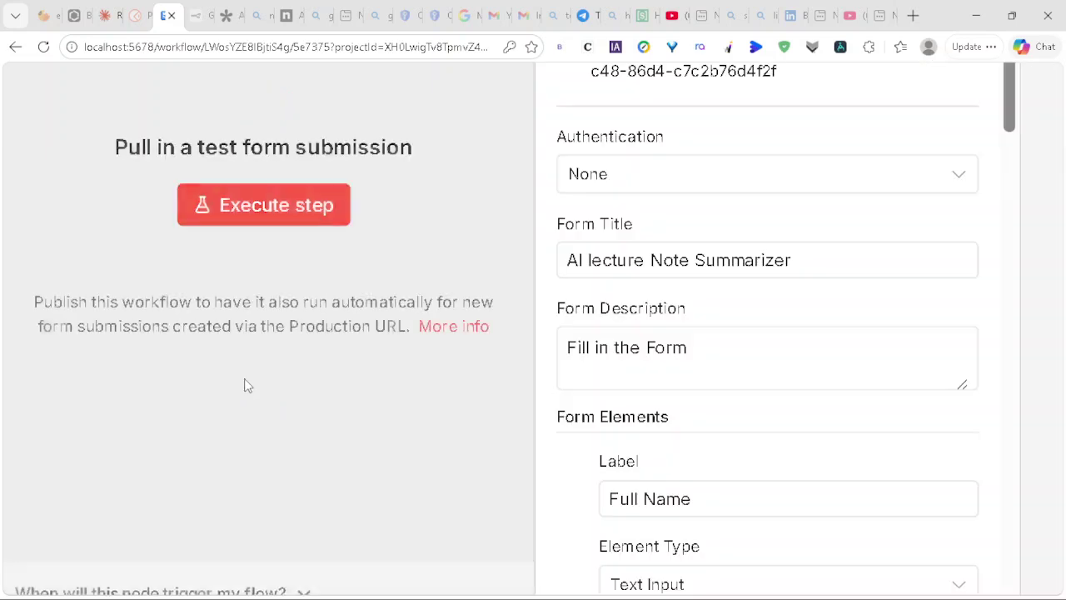
click(300, 205)
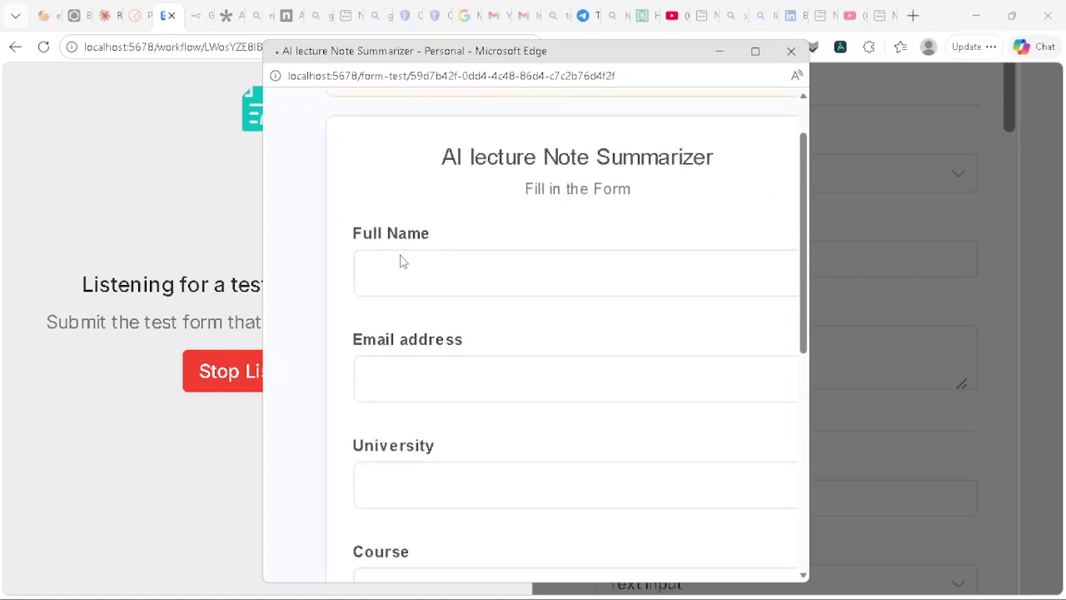
Step: Fill the student's name, saved email, Kenyatta University, Biotechnology and Microbiology in the test form
click(391, 280)
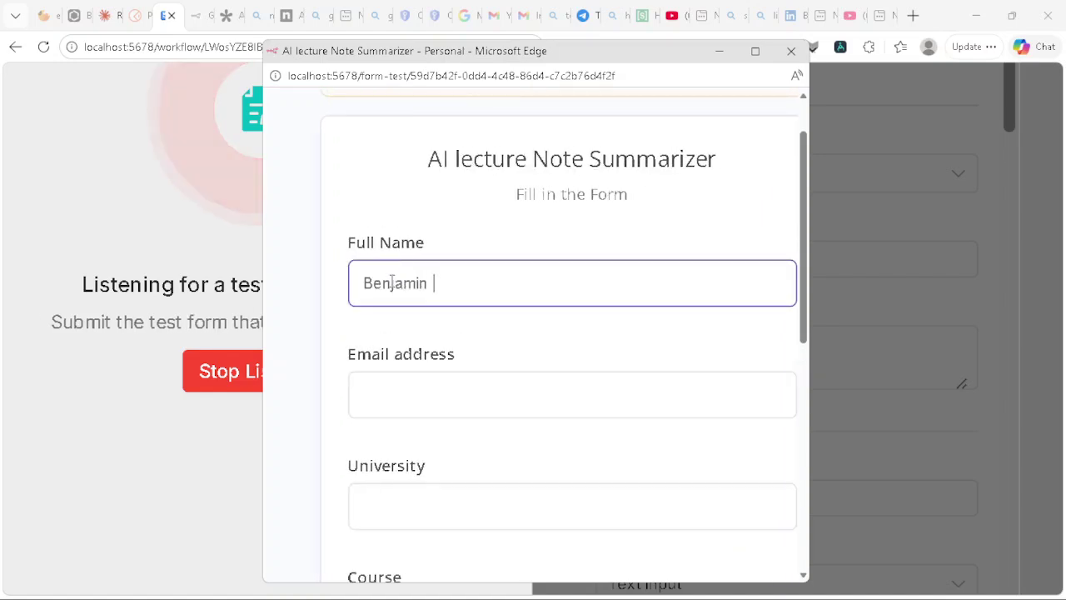
click(402, 381)
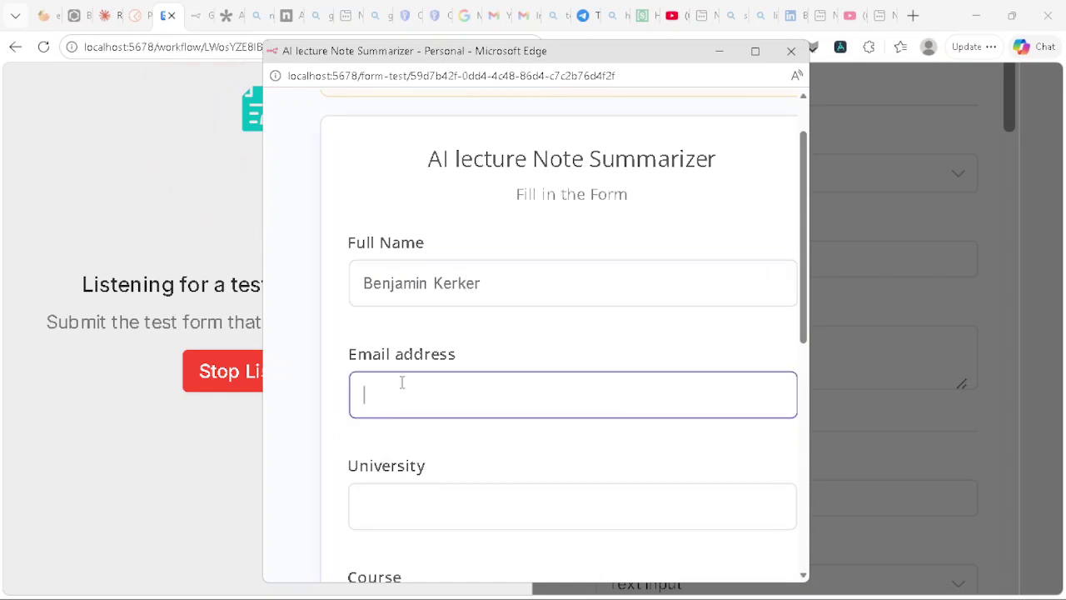
click(420, 474)
click(392, 500)
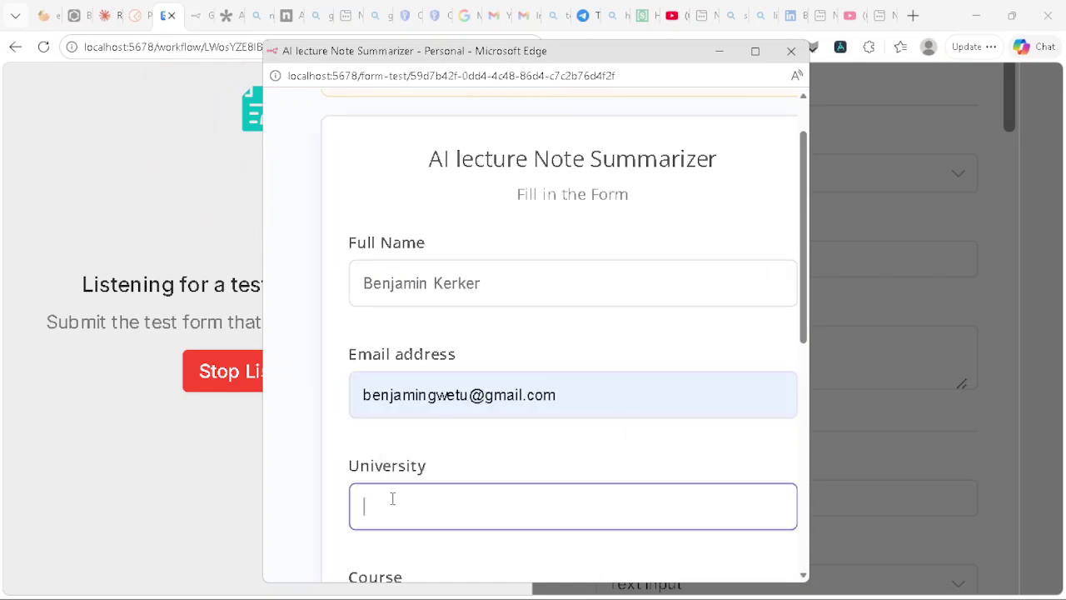
scroll(389, 437, down, 2)
text(Kenyatta)
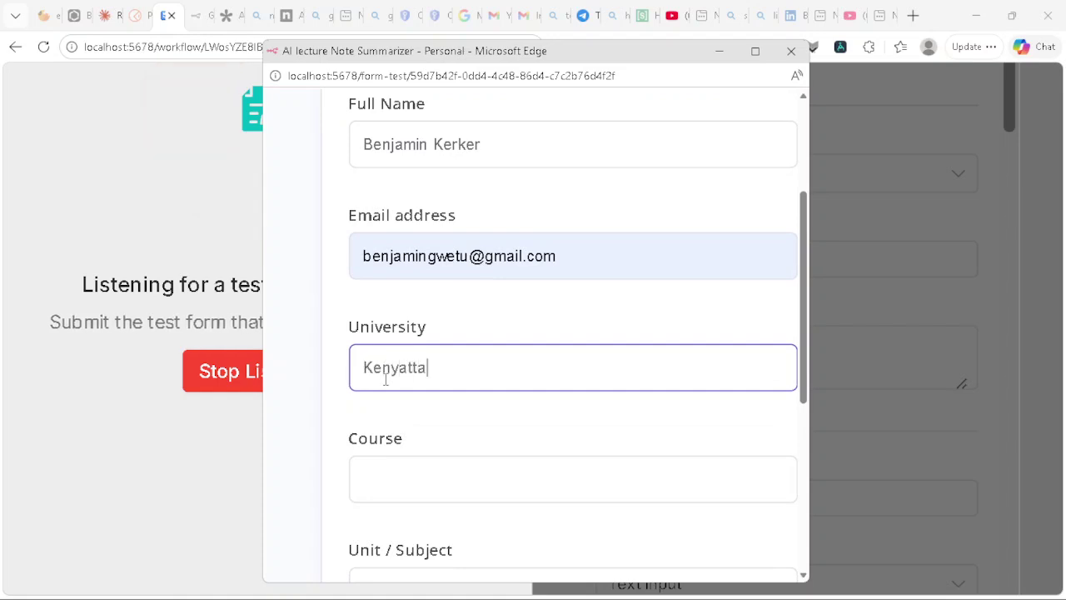
text( University)
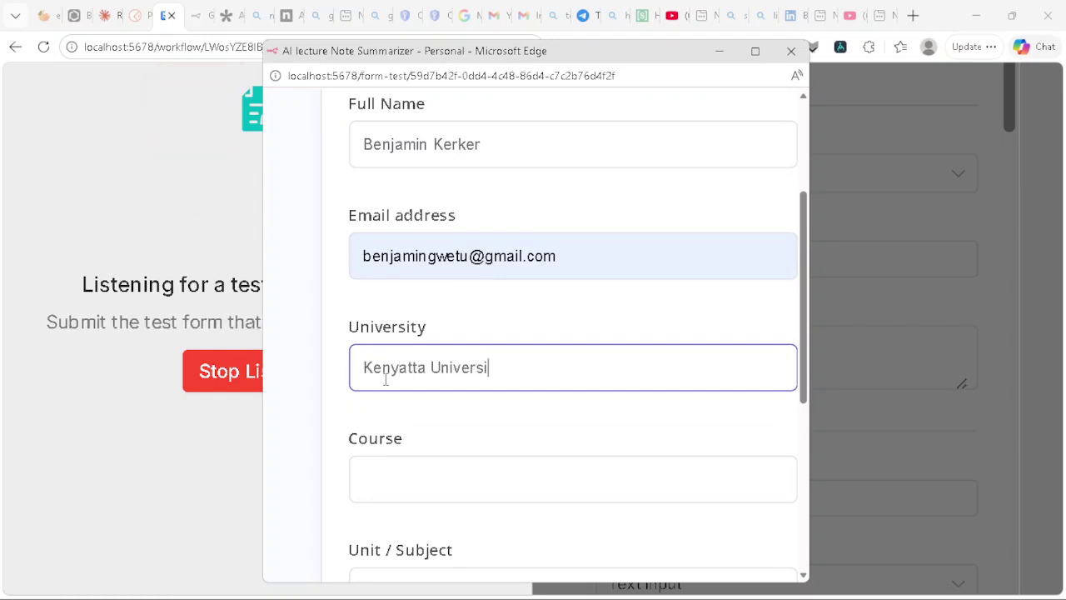
click(394, 488)
text(Bio)
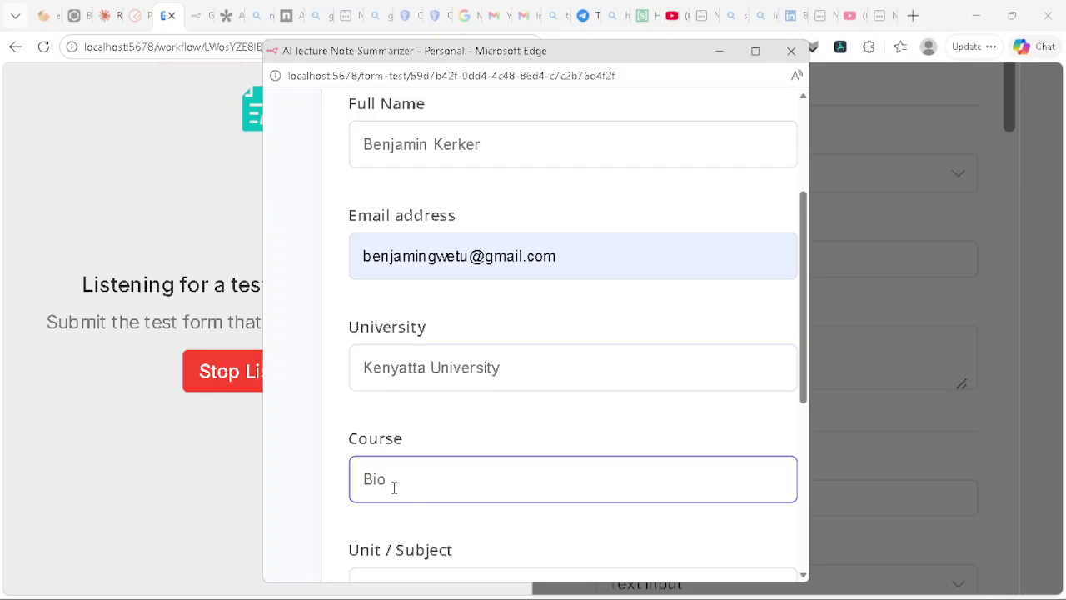
text(technology)
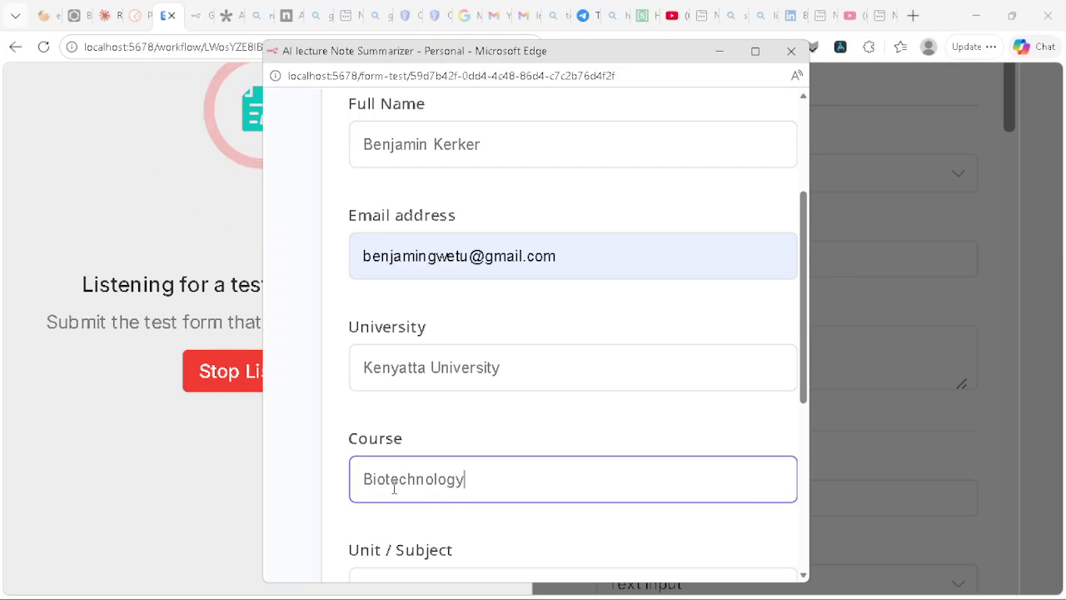
scroll(393, 489, down, 2)
click(391, 412)
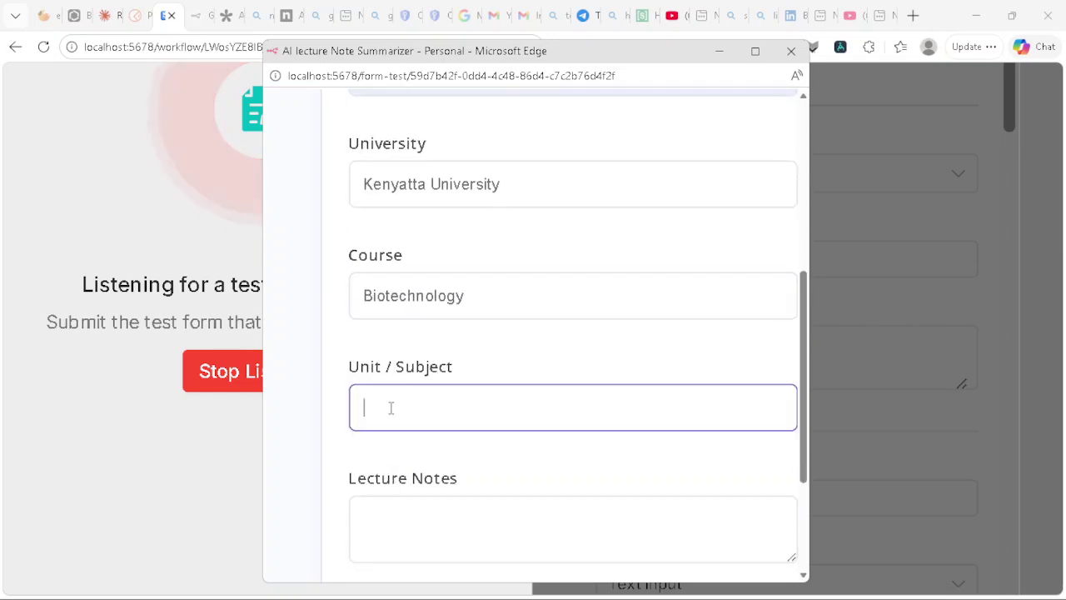
text(Microbiology)
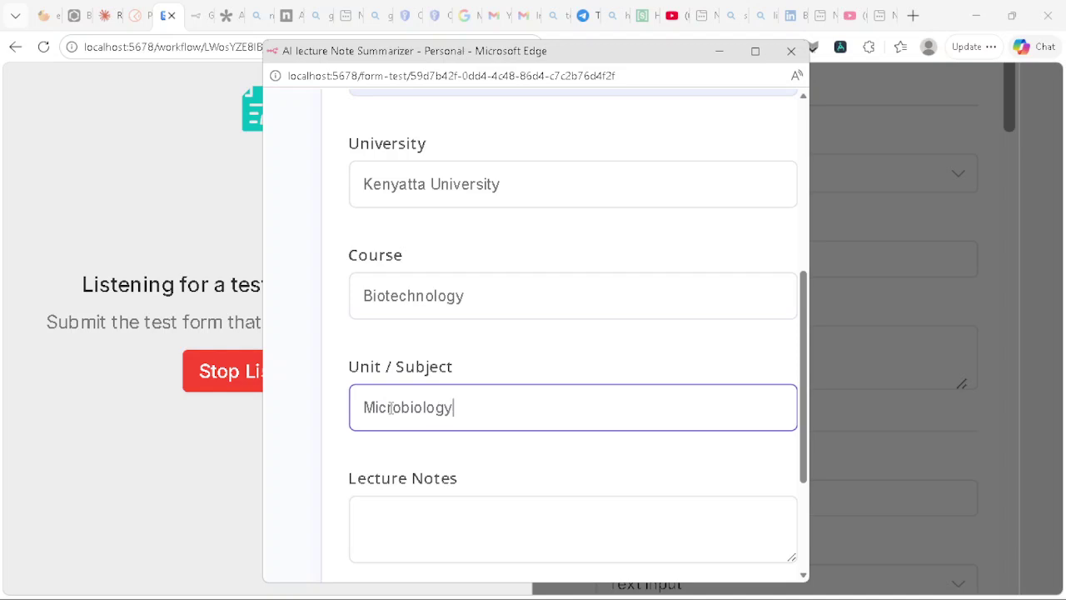
Step: Paste the bacteria lecture notes into Lecture Notes, enlarge the box, and submit the form
click(371, 508)
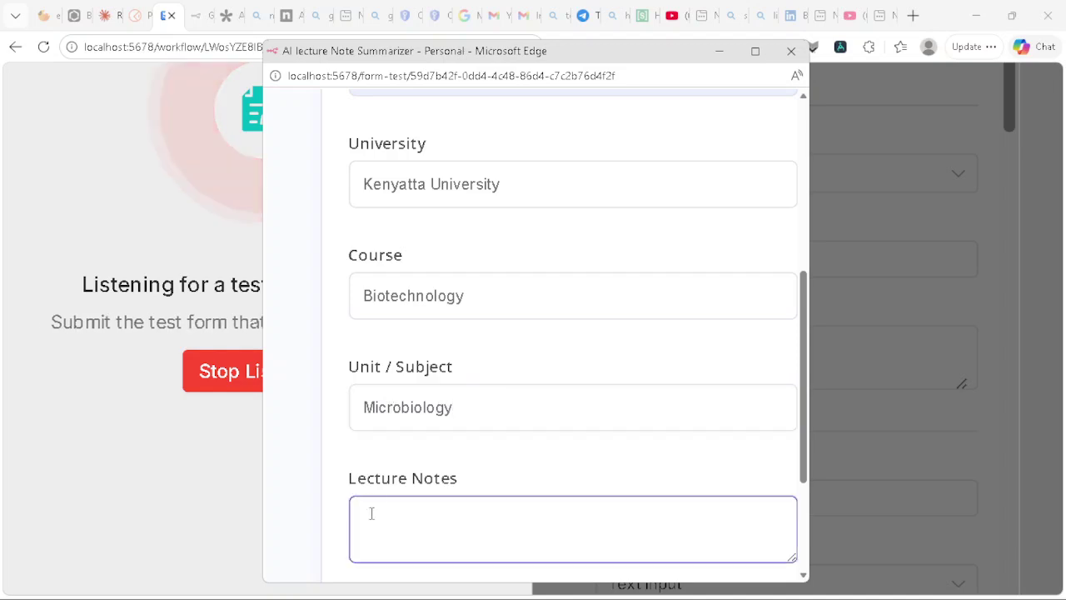
scroll(371, 513, down, 1)
right_click(375, 458)
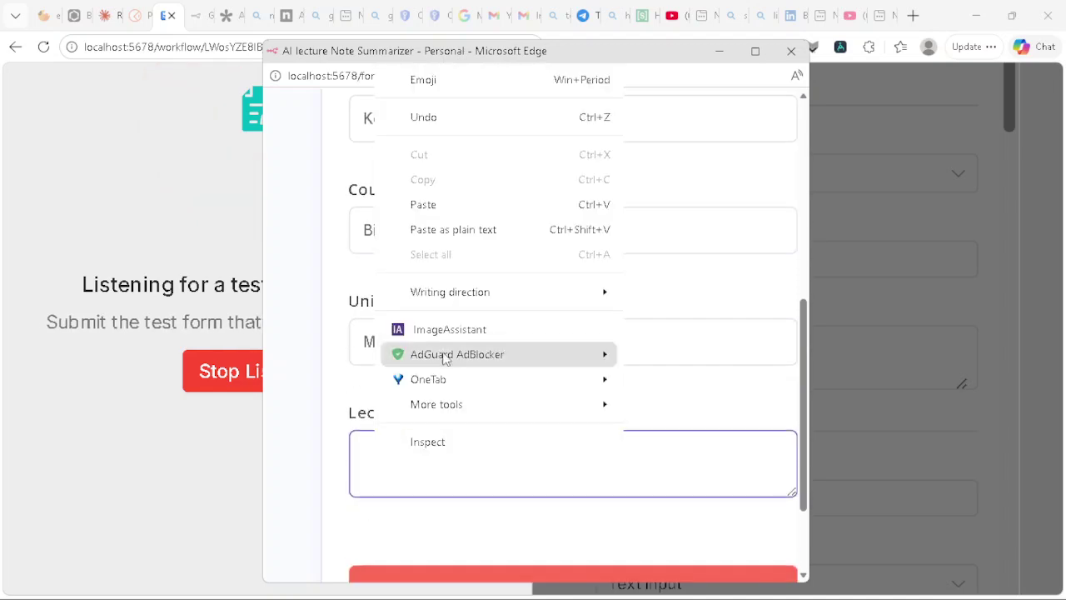
click(453, 210)
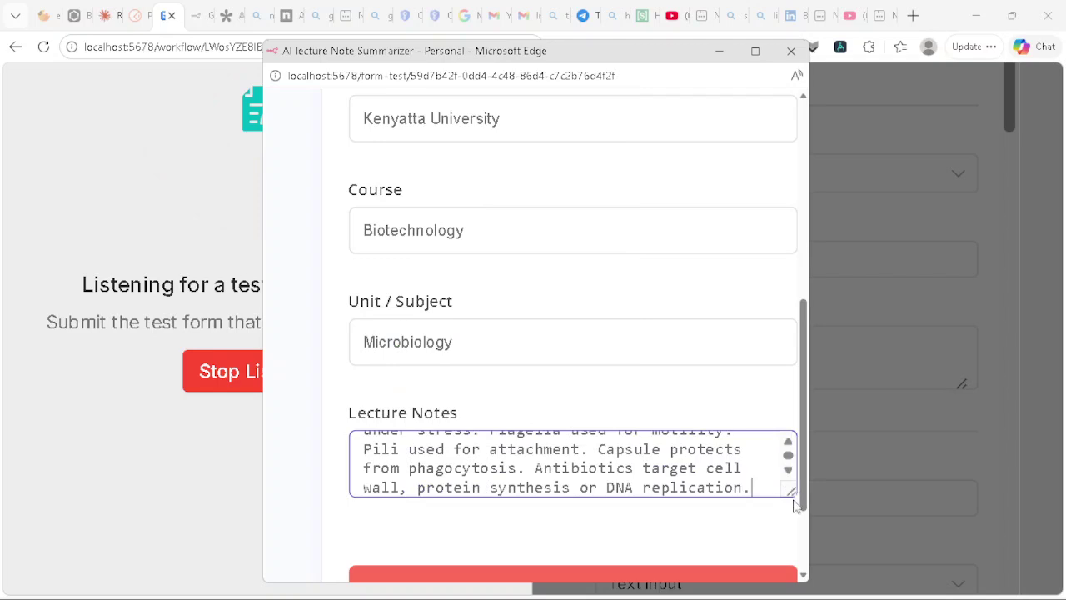
drag(791, 491, 785, 593)
scroll(708, 500, down, 1)
scroll(708, 498, up, 3)
scroll(708, 498, down, 1)
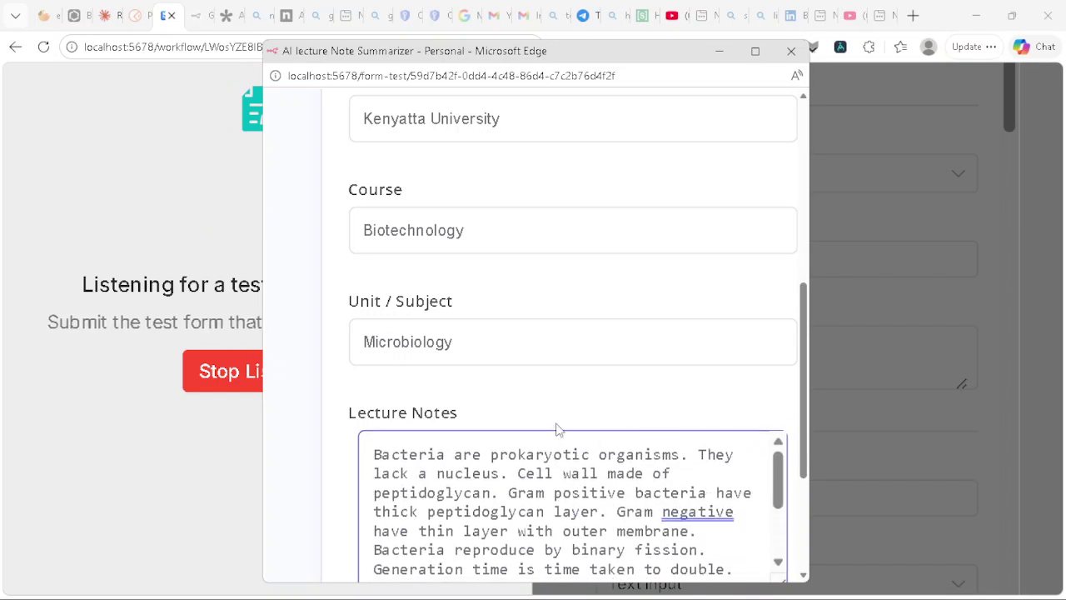
scroll(556, 495, down, 2)
scroll(513, 397, down, 3)
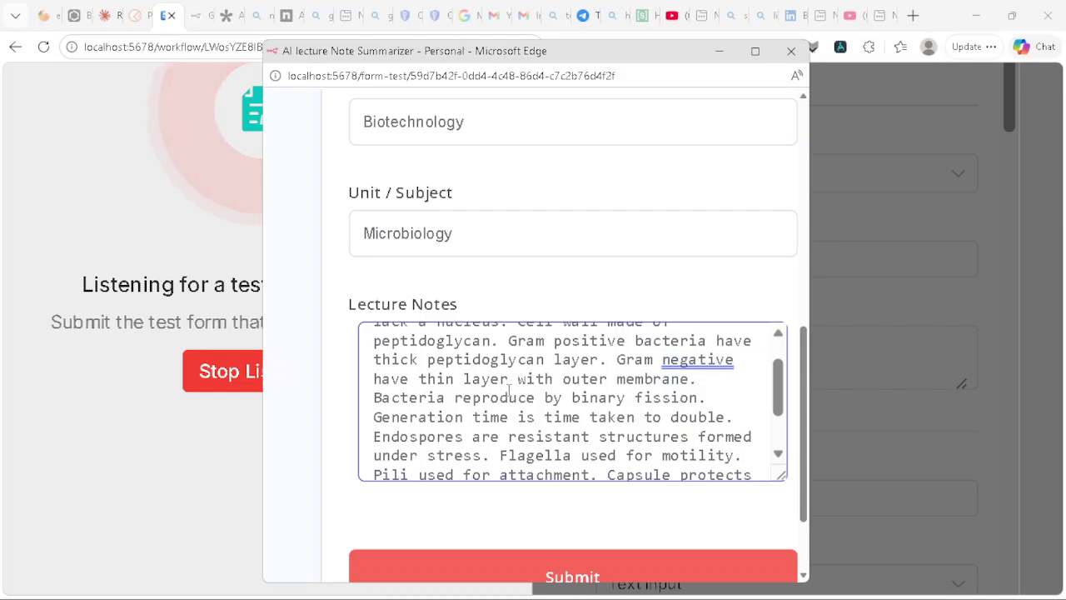
scroll(463, 377, down, 5)
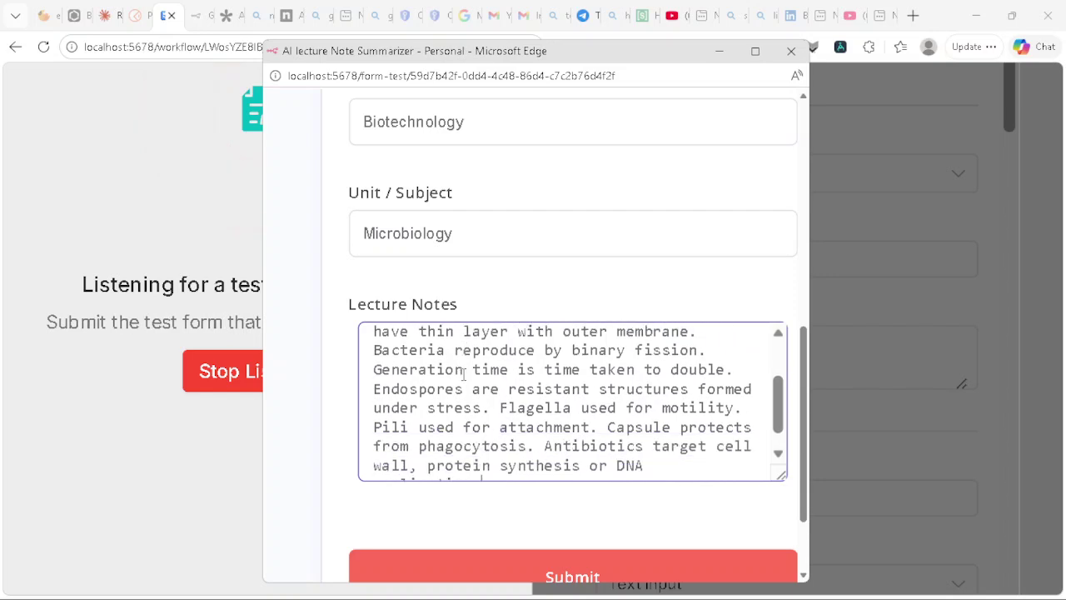
click(488, 542)
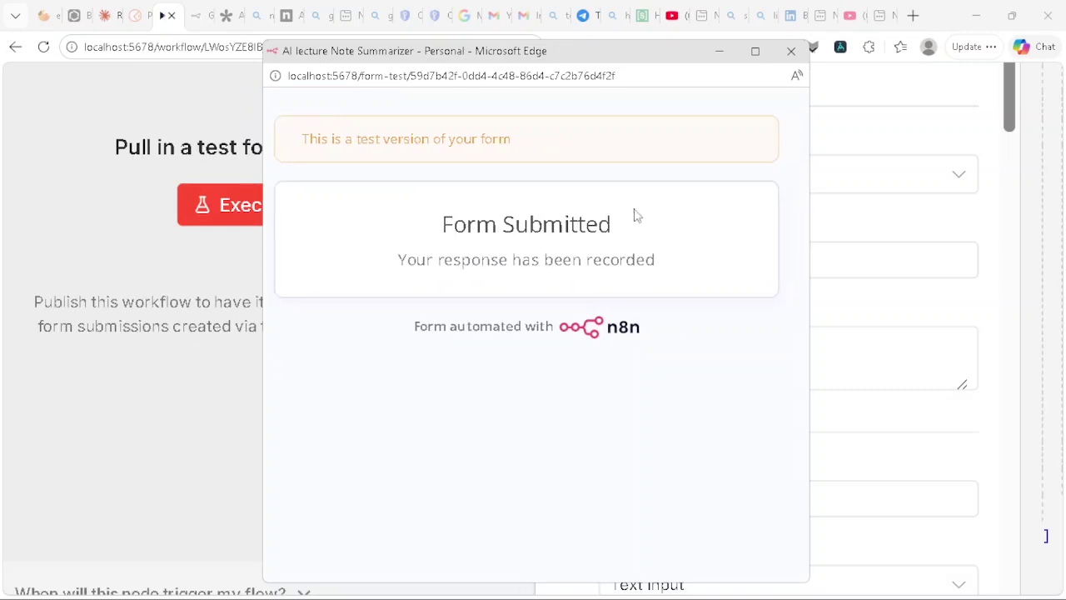
Step: Close the submitted form and form trigger panel, then open the AI Agent node's settings
click(792, 51)
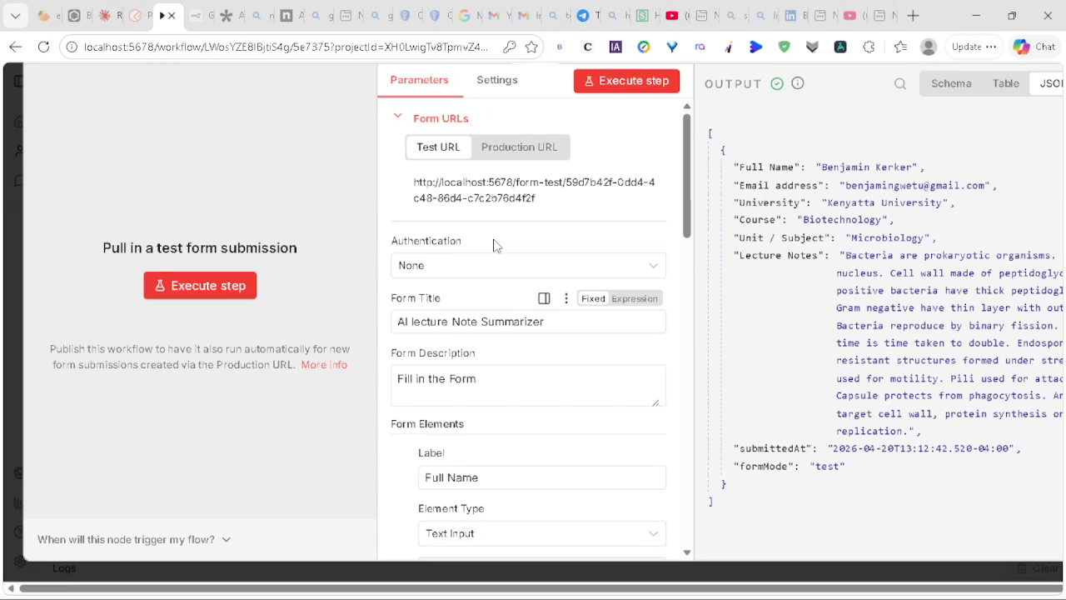
scroll(772, 223, up, 5)
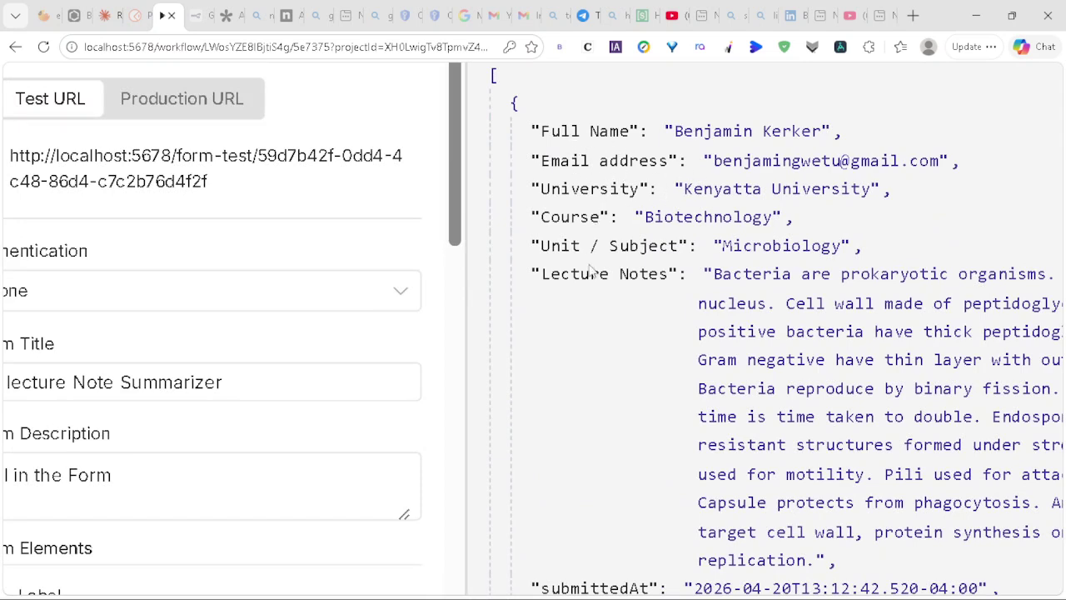
scroll(645, 275, down, 1)
scroll(835, 310, down, 5)
scroll(830, 300, right, 2)
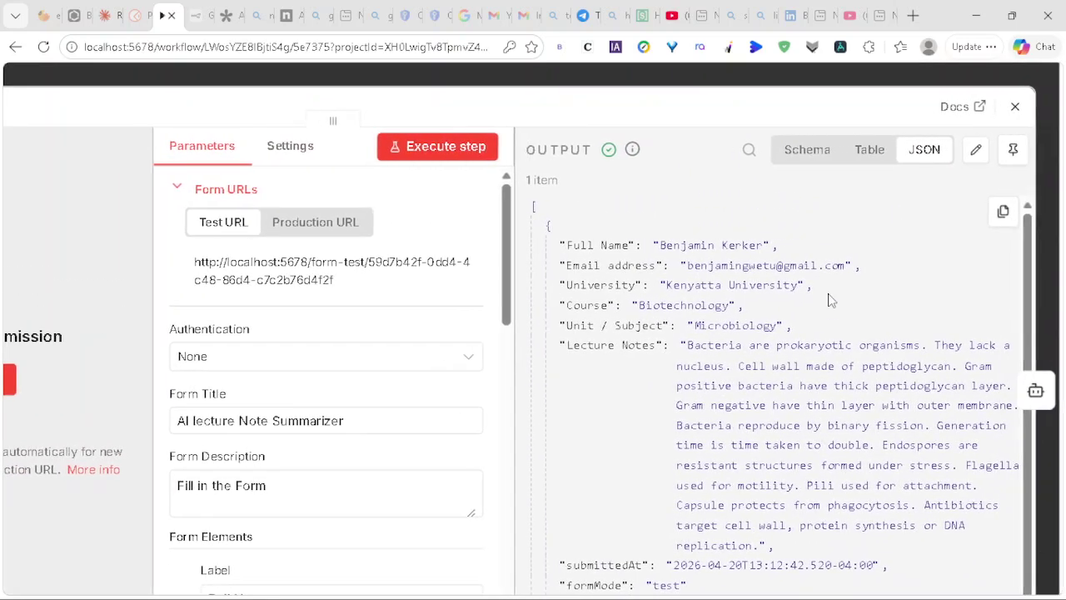
click(1019, 109)
click(717, 284)
double_click(715, 283)
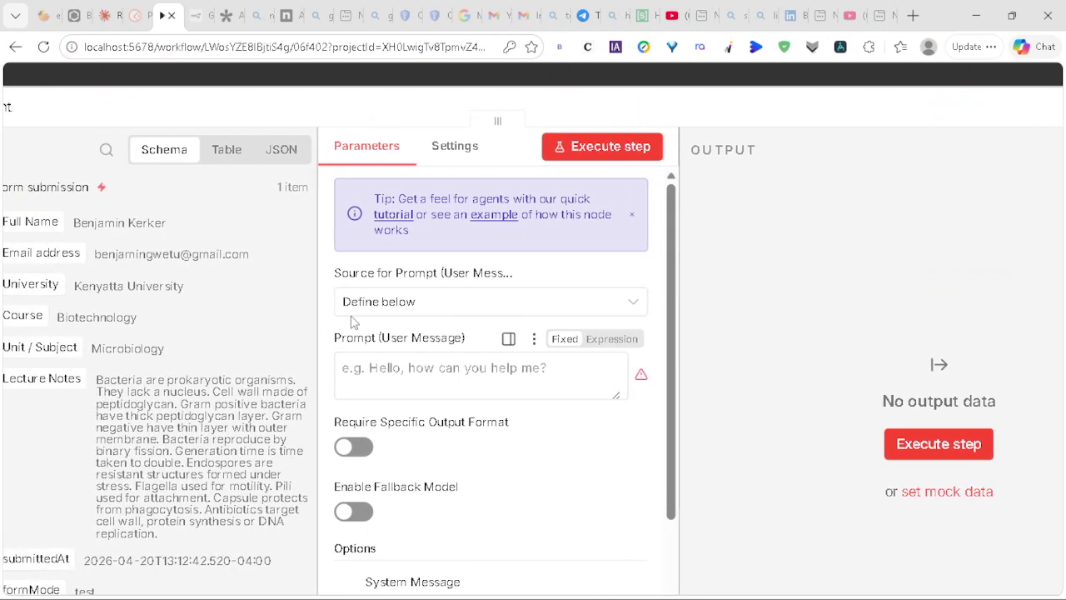
Step: Copy the lecture-notes summarize instruction sentence from Claude's suggested prompt
click(106, 15)
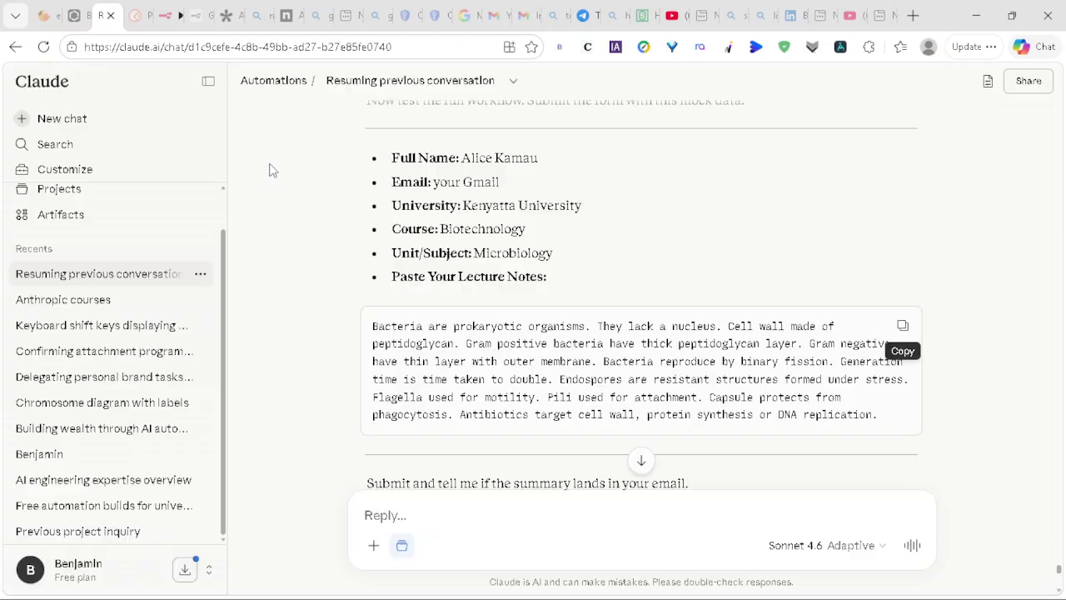
scroll(407, 243, up, 10)
scroll(407, 242, up, 10)
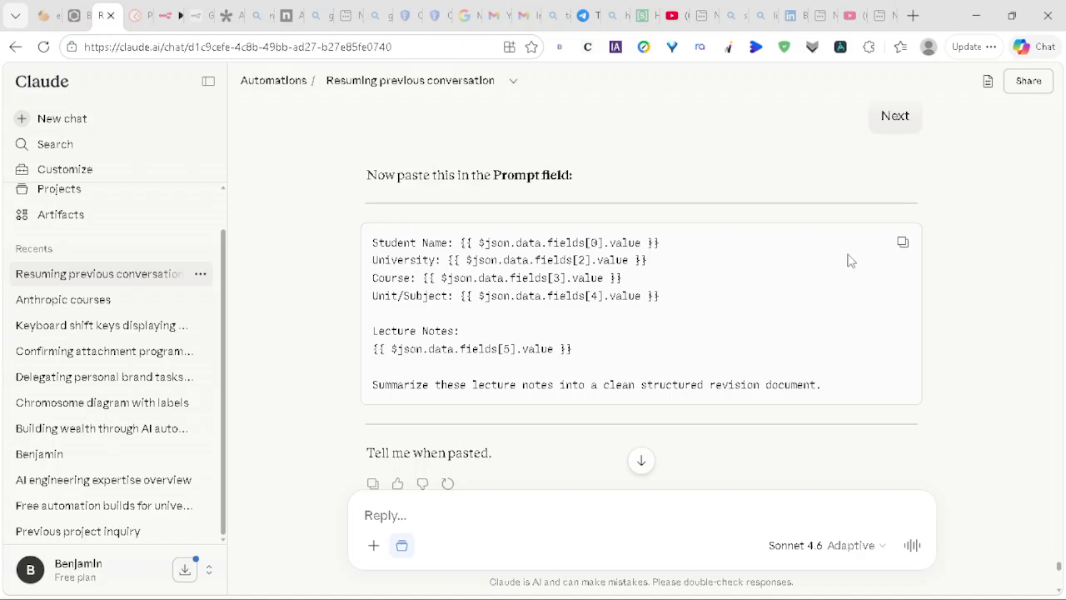
click(903, 242)
drag(374, 384, 887, 385)
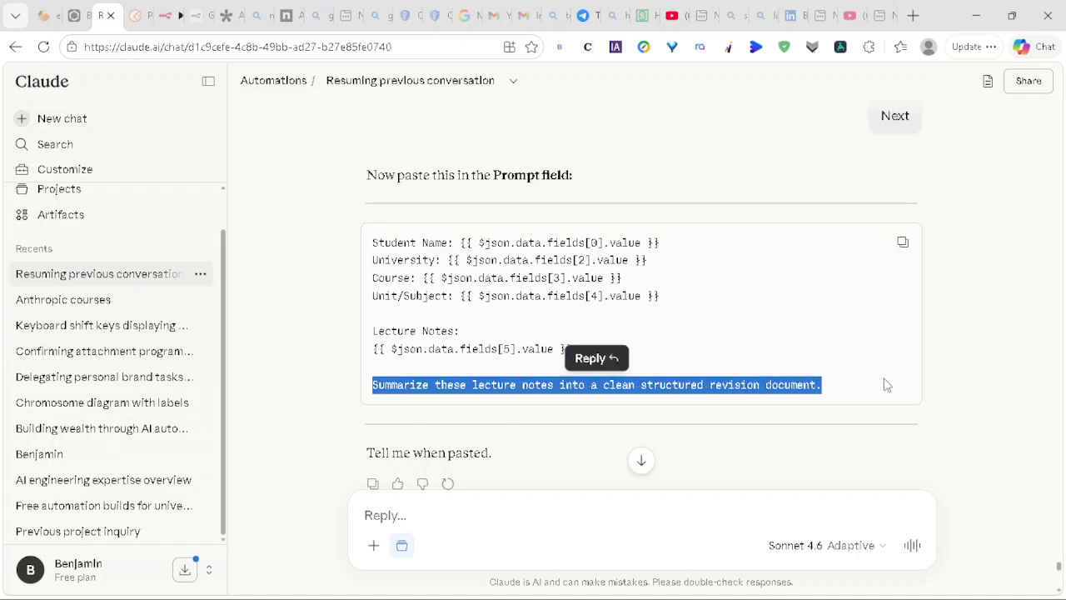
right_click(783, 384)
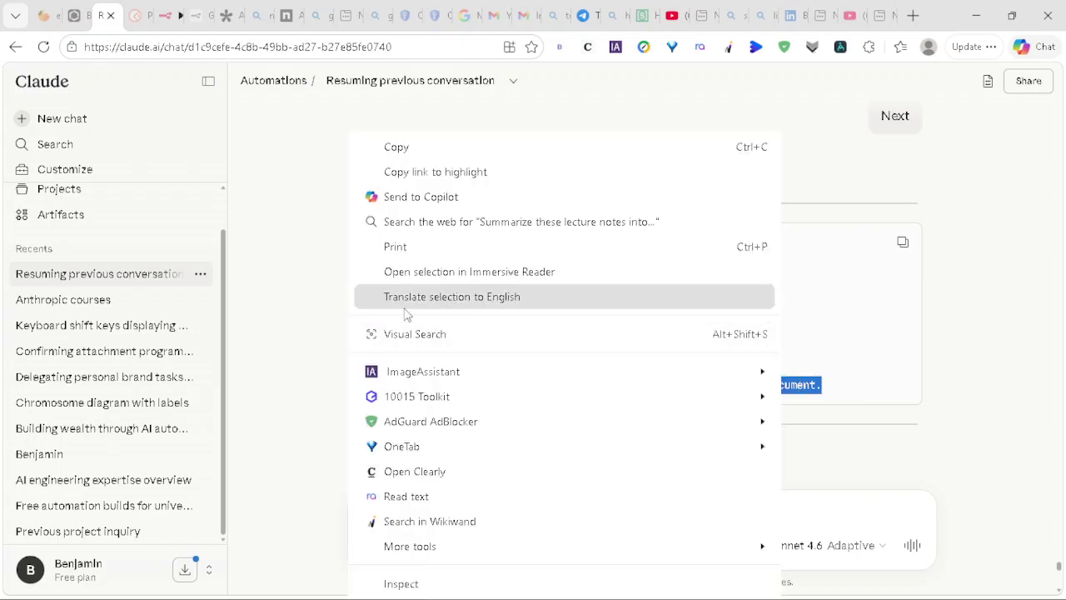
click(398, 149)
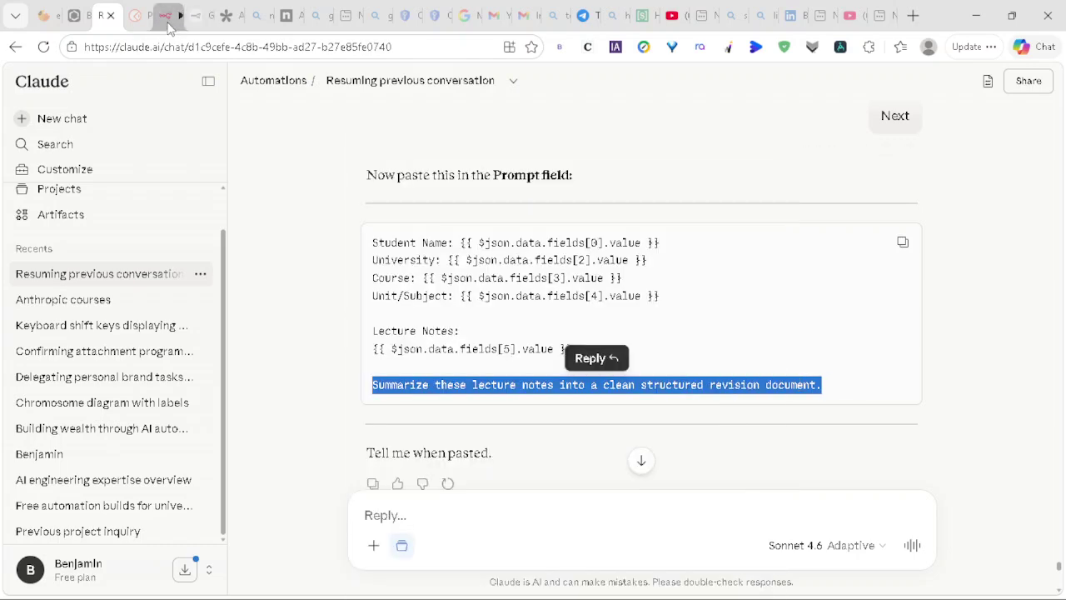
click(166, 18)
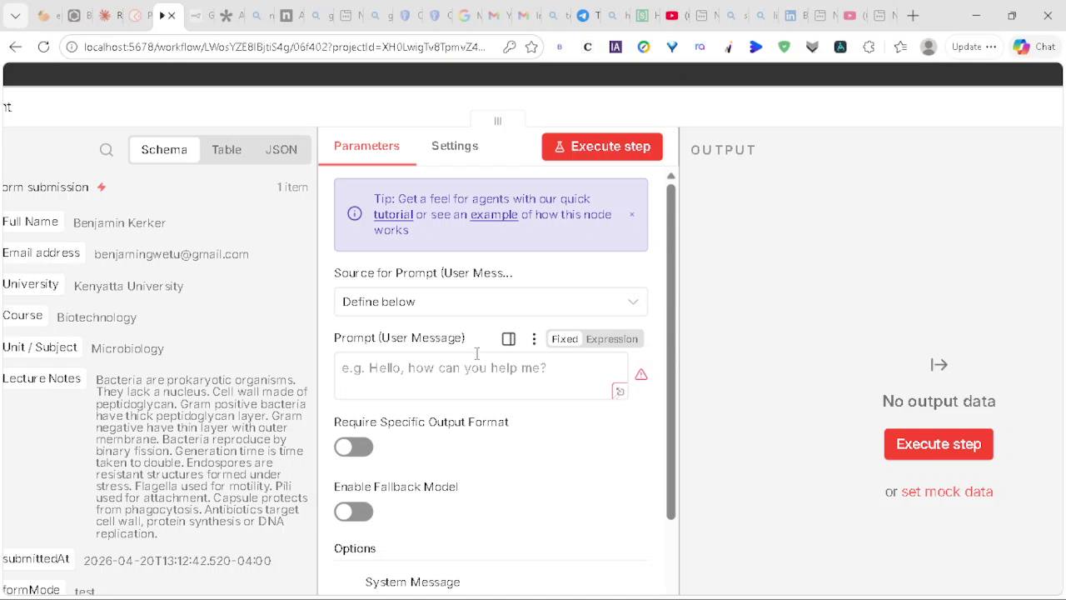
Step: Paste the summarize instruction into the Prompt, add a 'Student Name' line, and insert the Full Name field
click(391, 377)
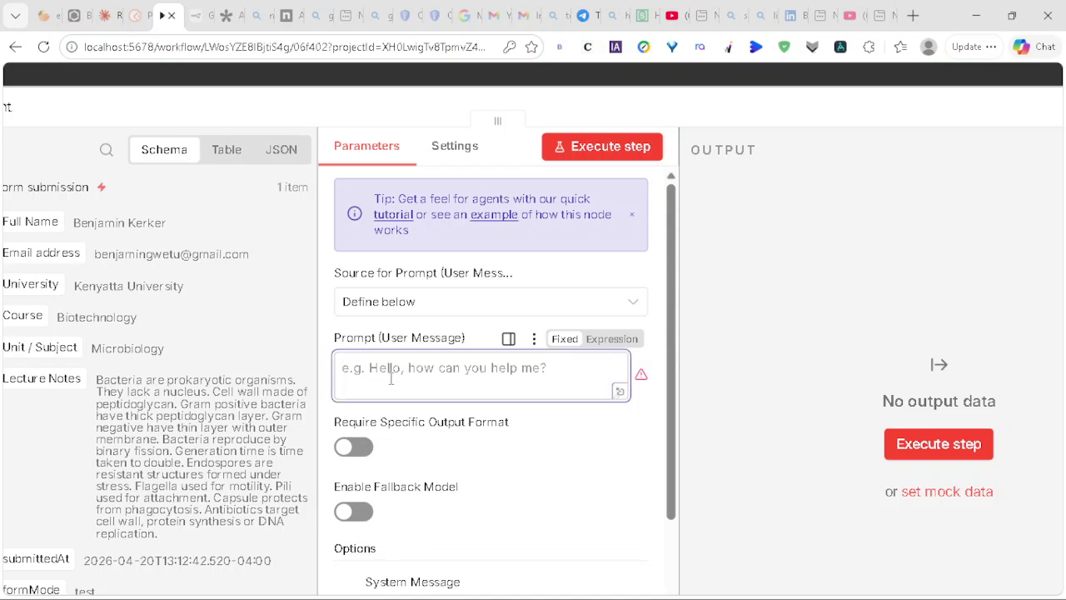
right_click(390, 377)
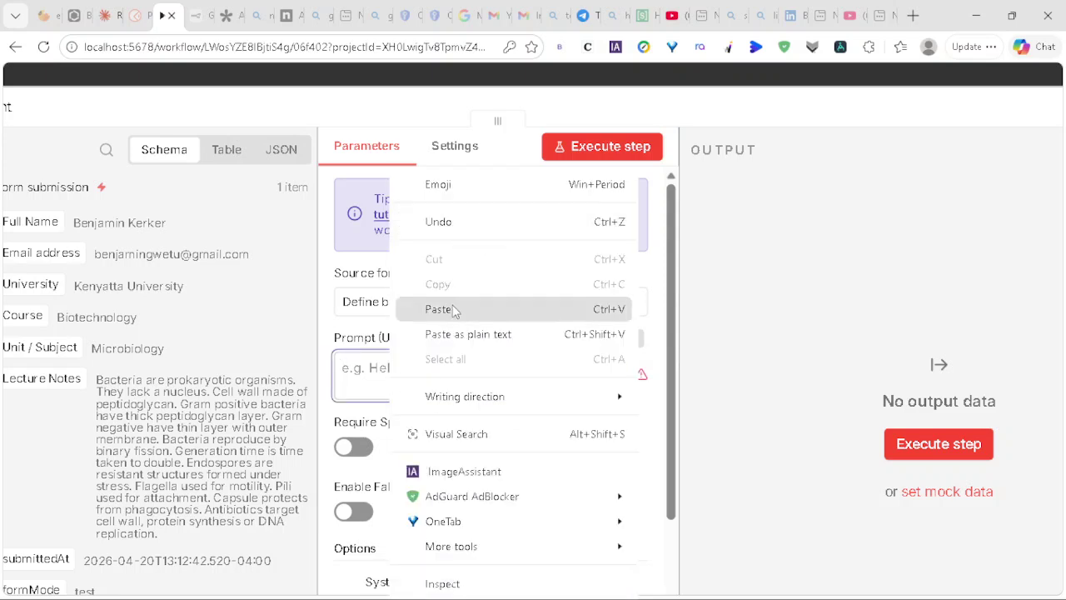
click(439, 309)
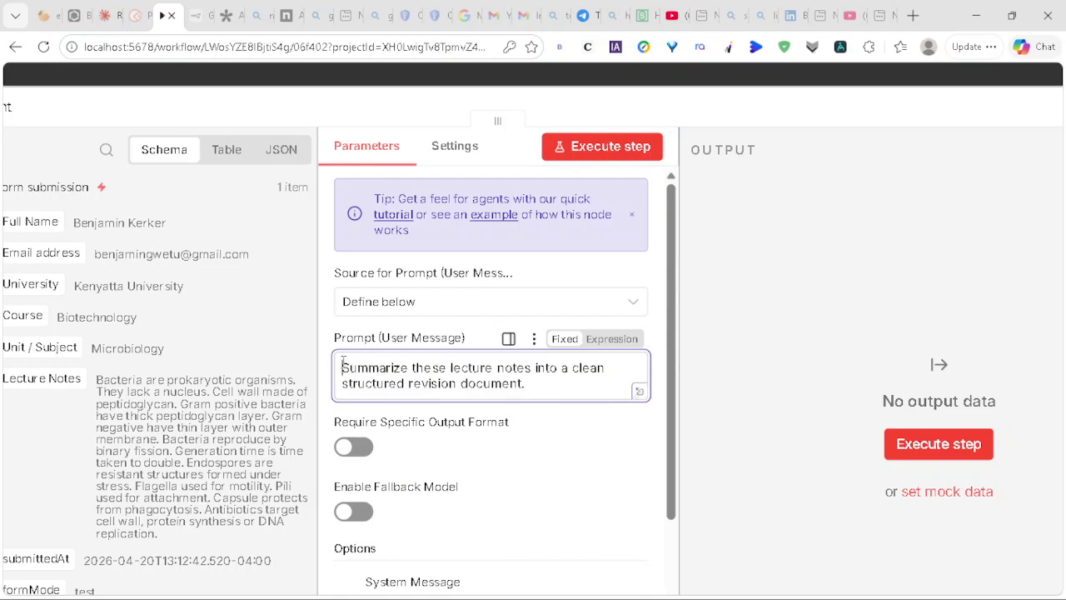
key(Return)
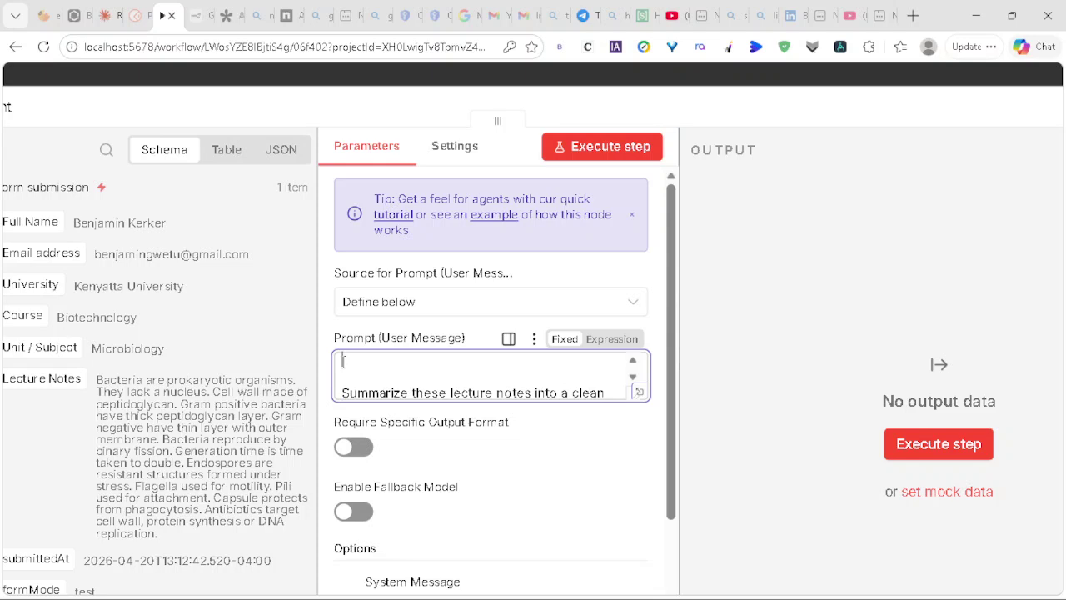
scroll(148, 272, left, 2)
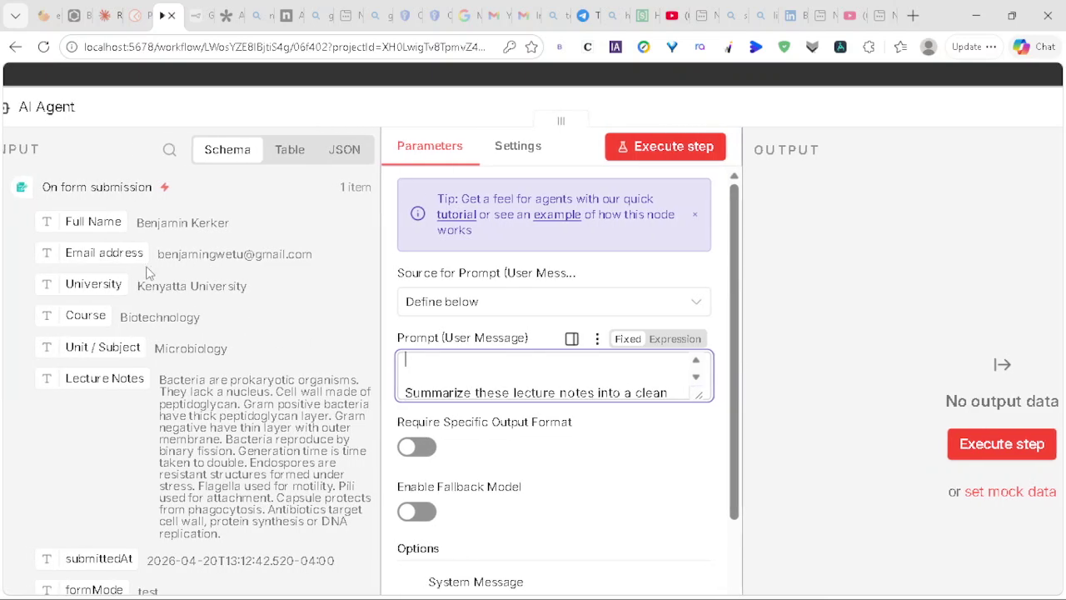
click(417, 359)
text(S)
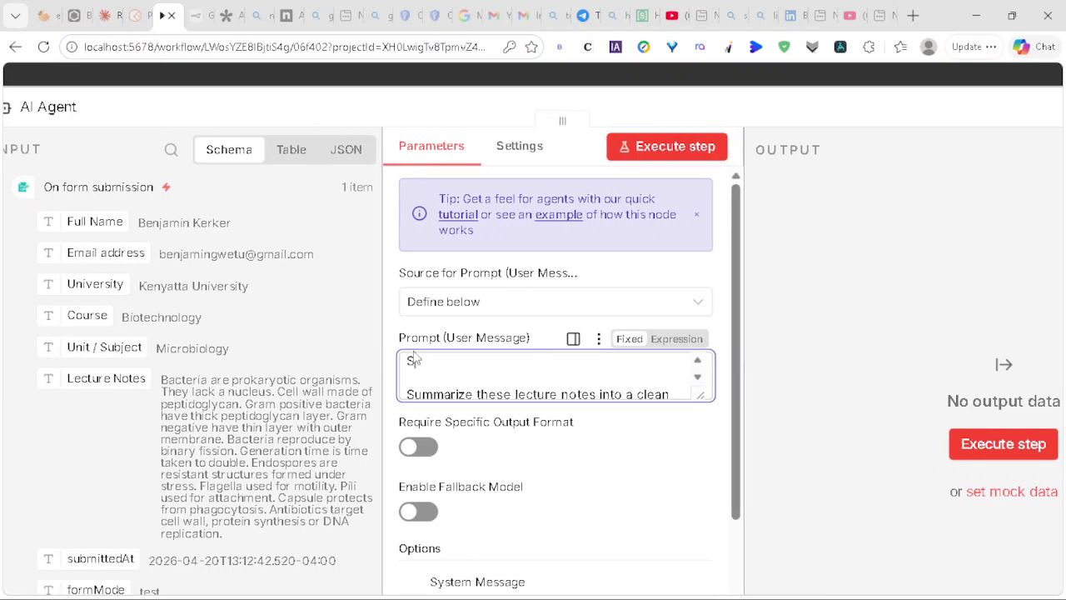
text(tudent Name :)
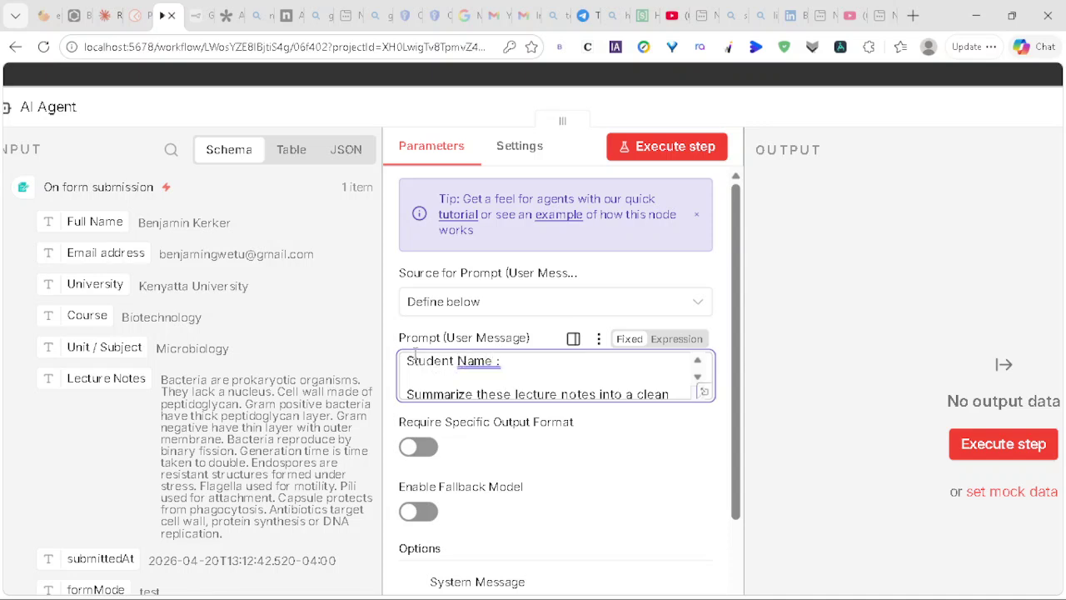
drag(87, 222, 544, 355)
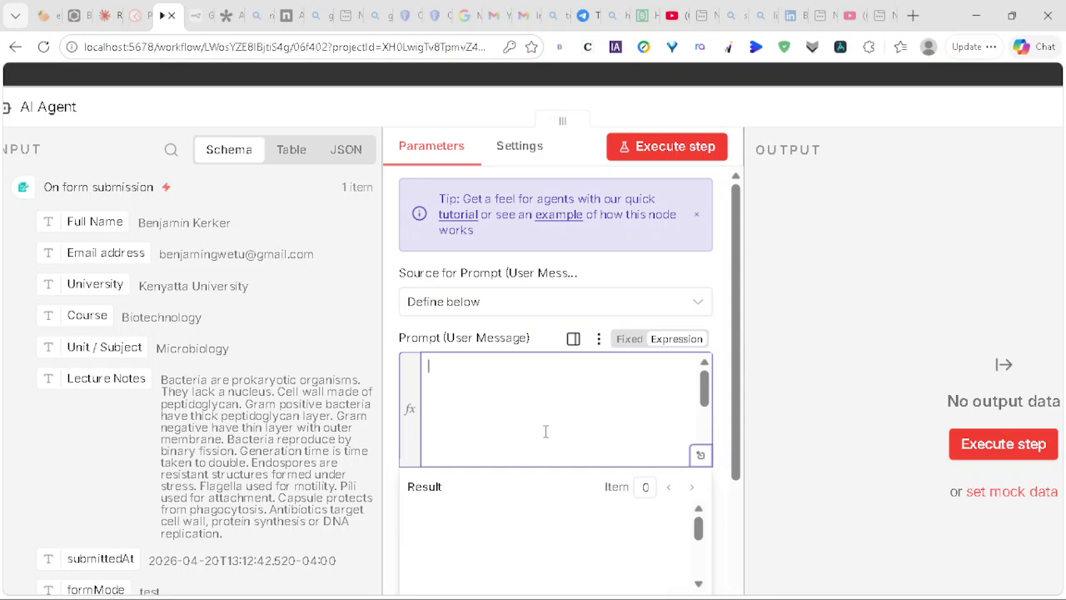
Step: In the expression editor, move the Full Name expression right after the Student Name label
click(701, 458)
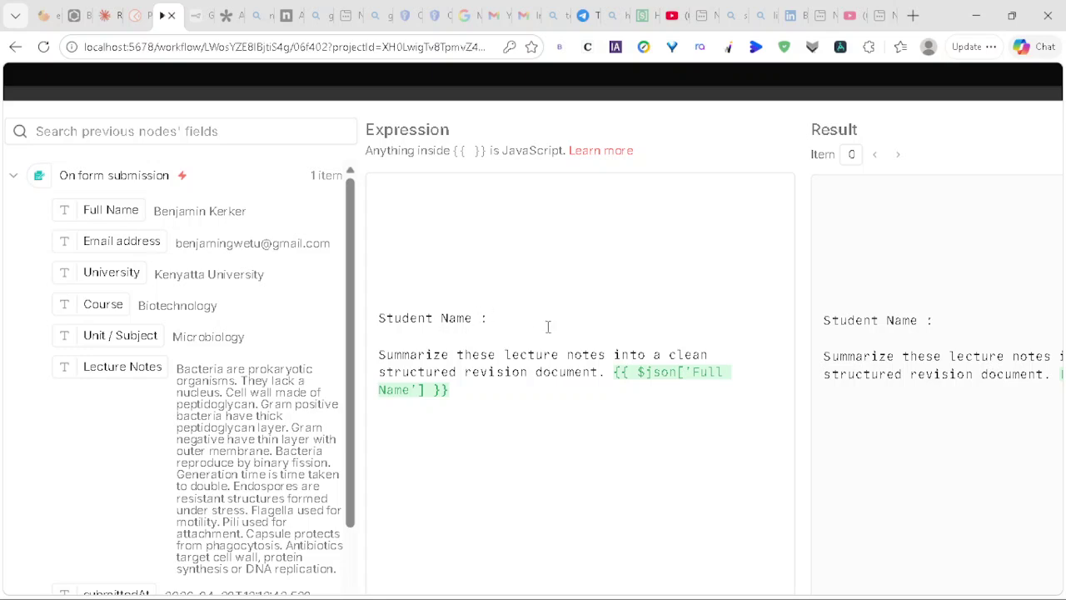
click(669, 381)
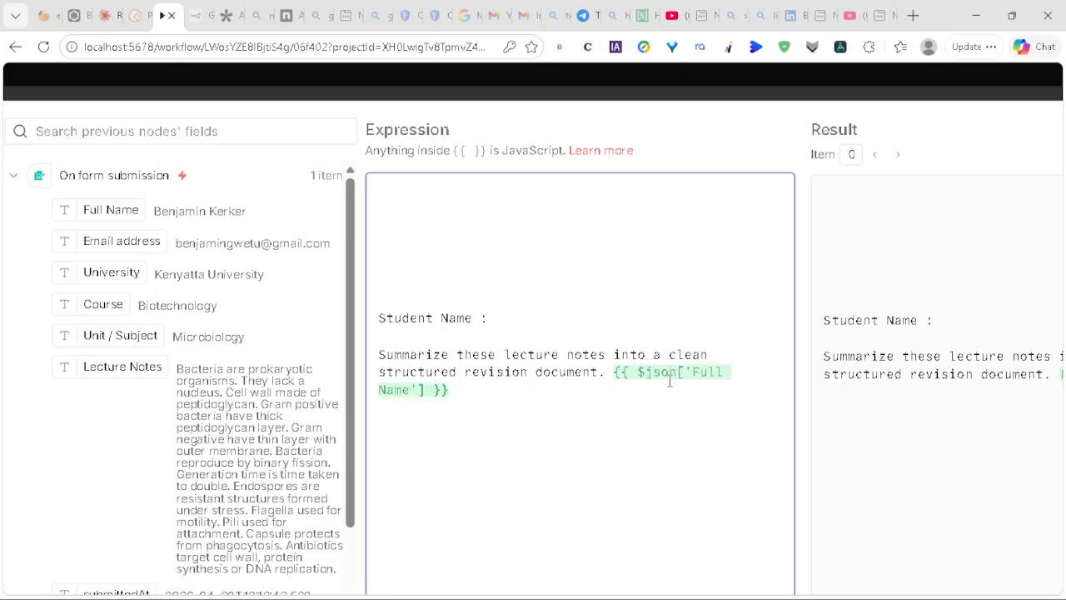
shift+click(646, 389)
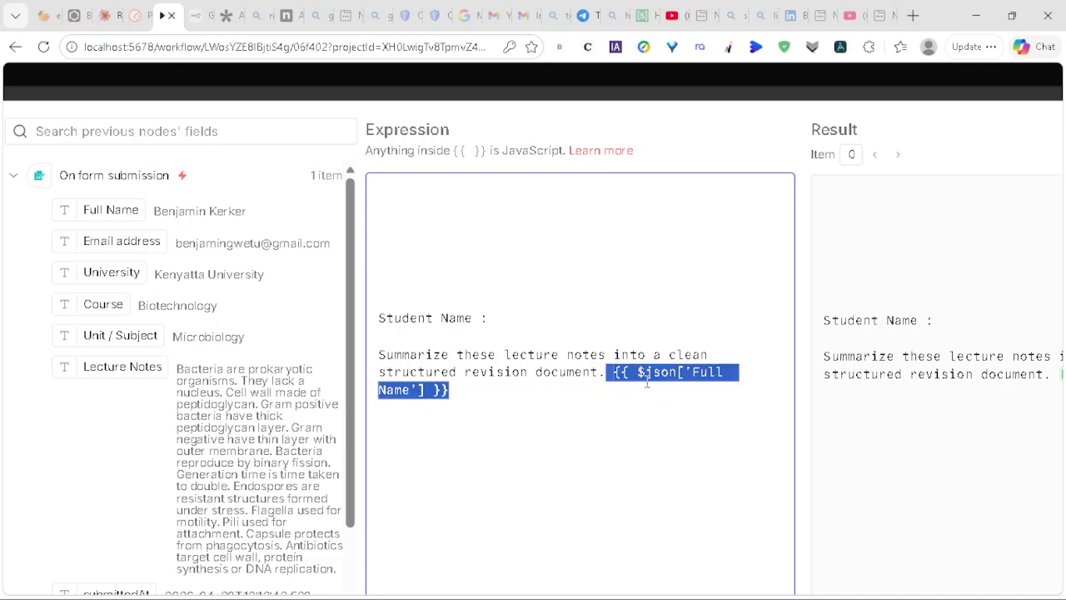
right_click(649, 377)
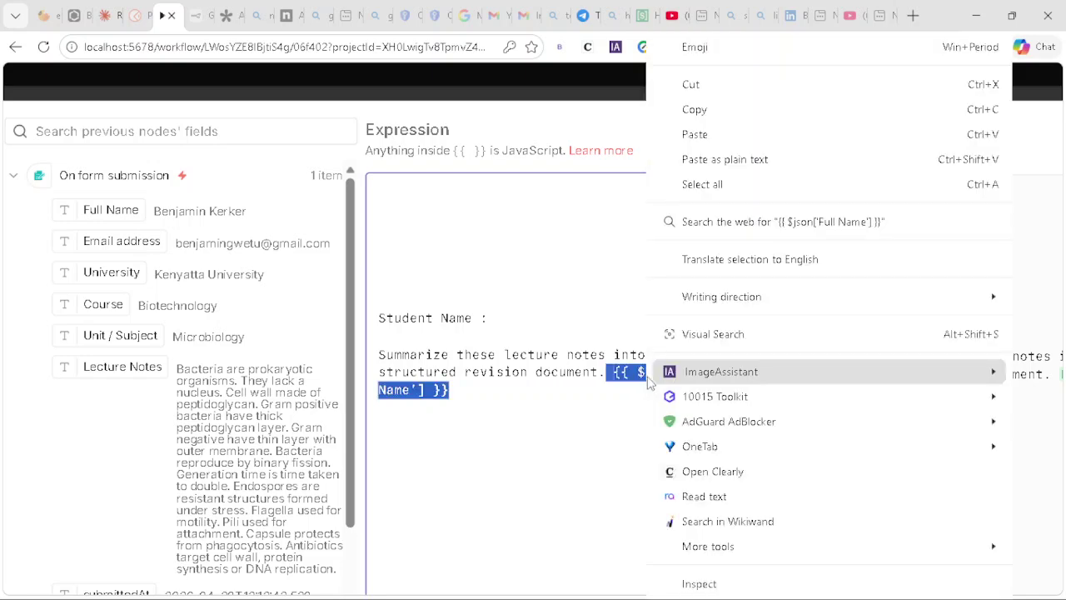
click(707, 92)
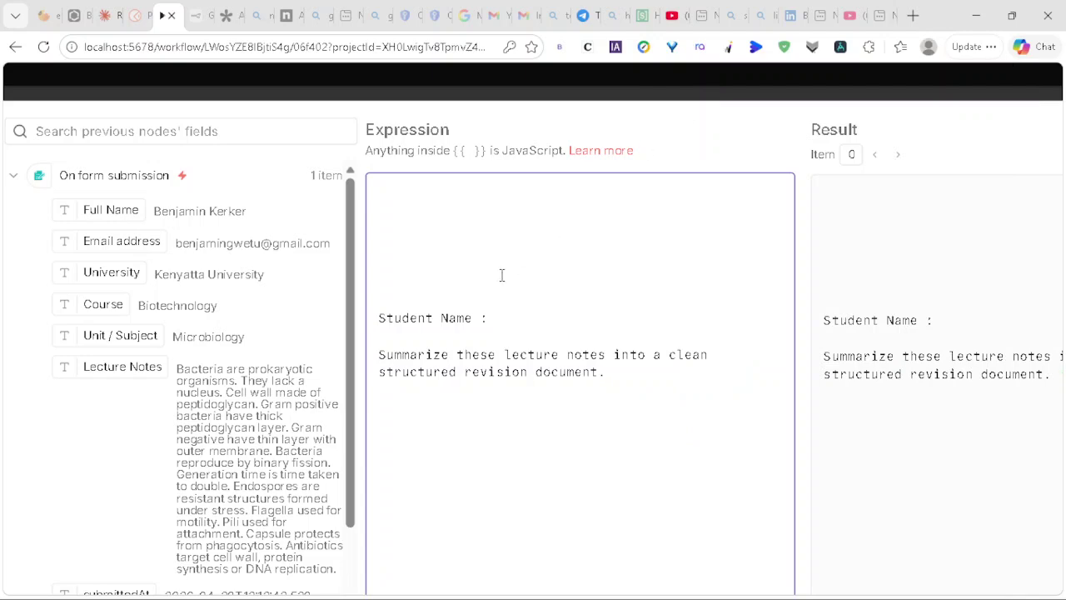
right_click(493, 327)
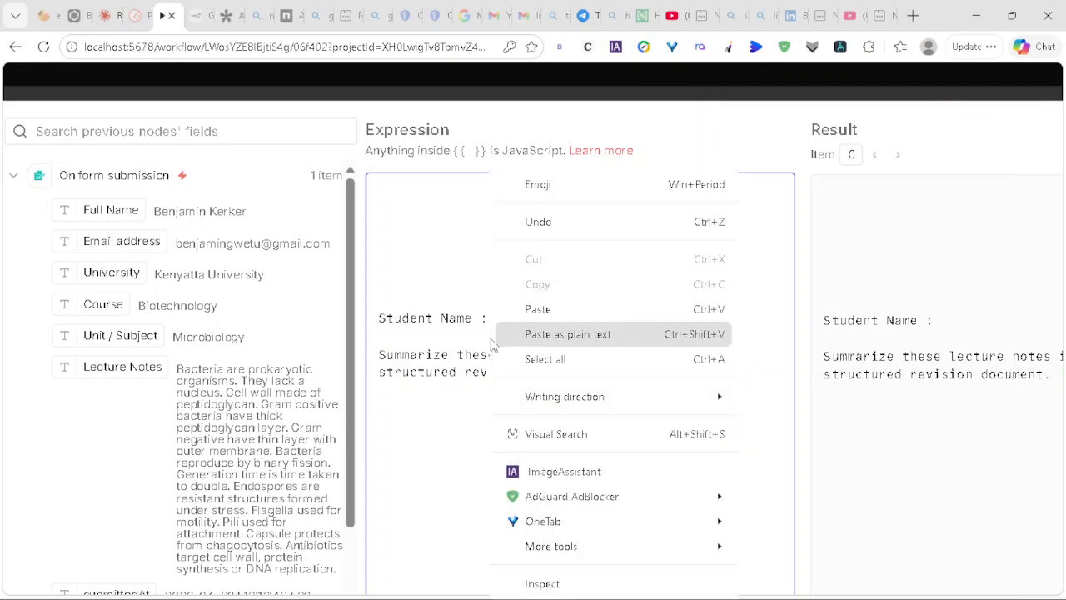
click(537, 310)
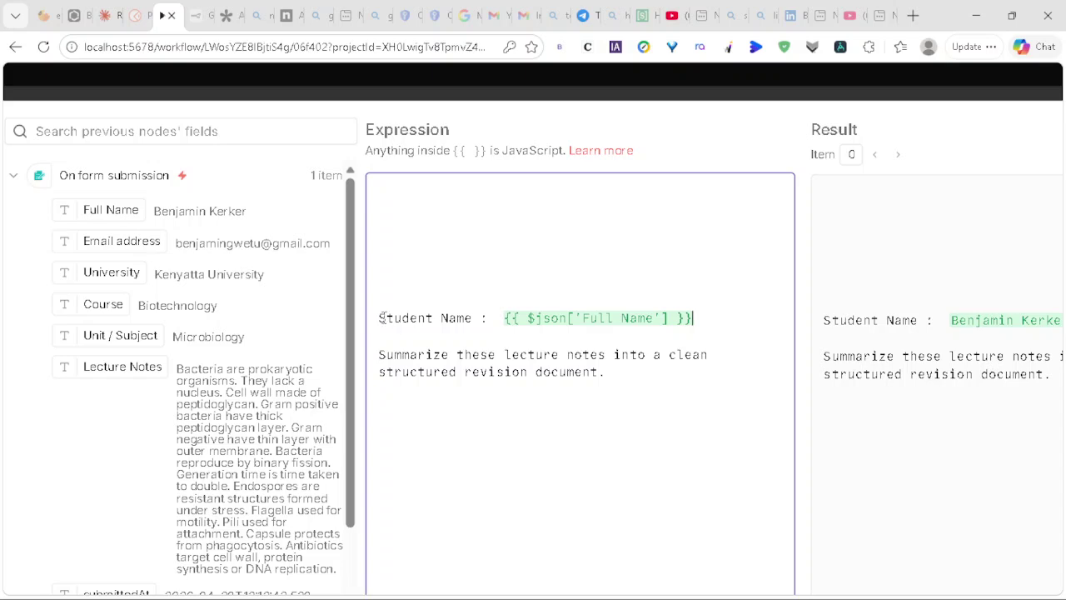
key(BackSpace)
key(BackSpace)
key(BackSpace)
key(BackSpace)
key(BackSpace)
key(BackSpace)
key(BackSpace)
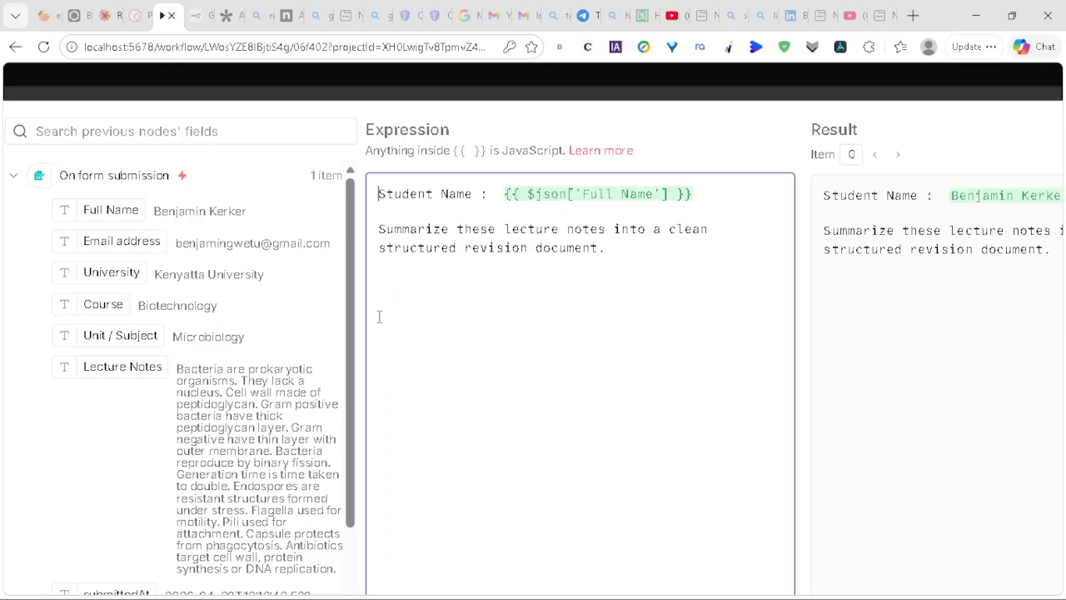
Step: Add an 'Emial Address:' line mapped to the Email address field and remove the stray leftover text
key(Return)
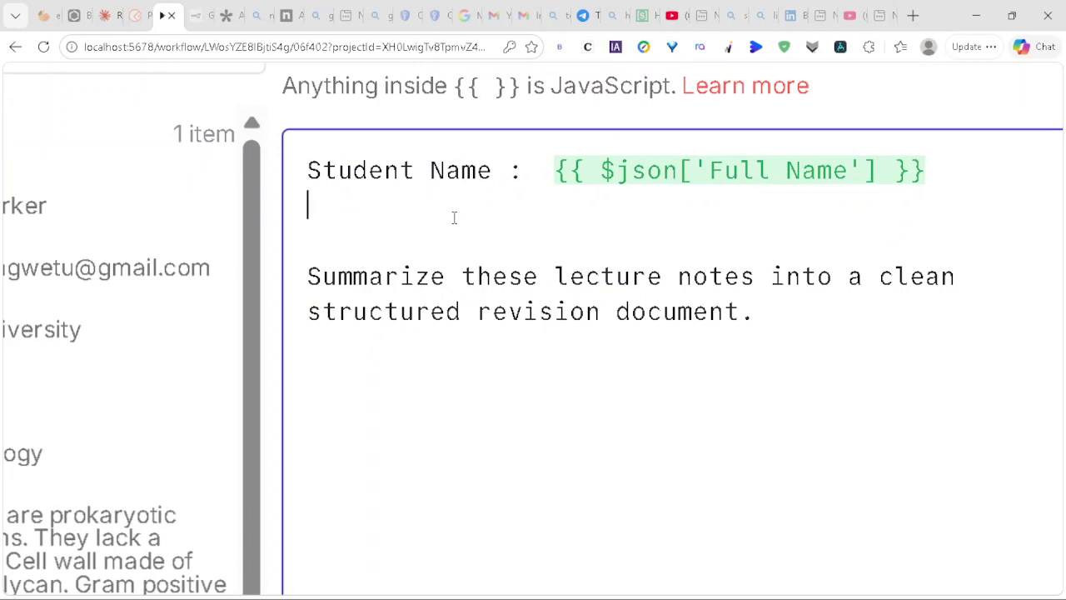
text(Emia)
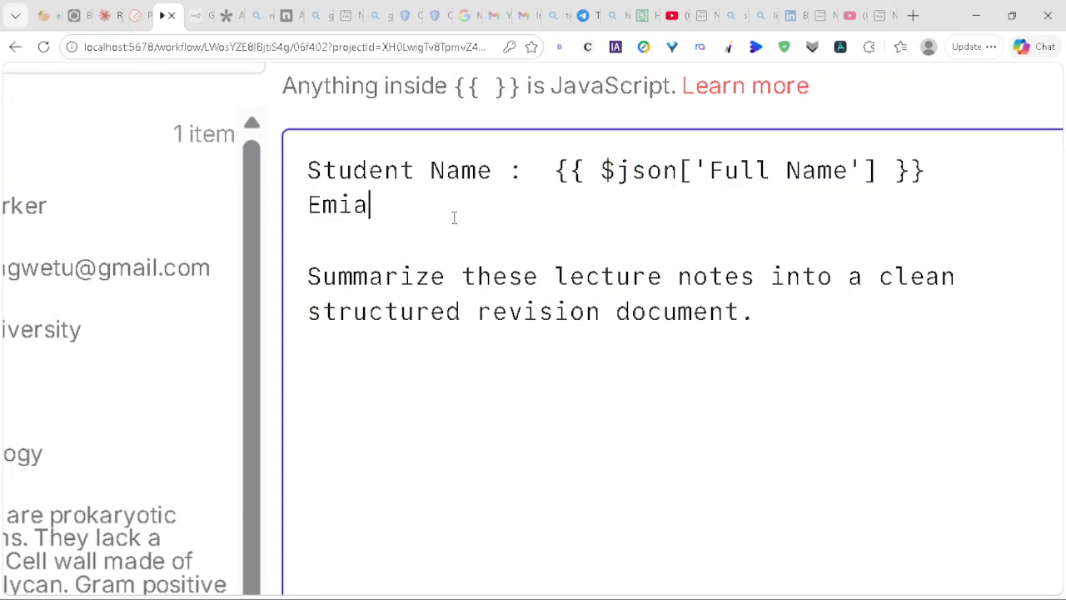
text(l address :)
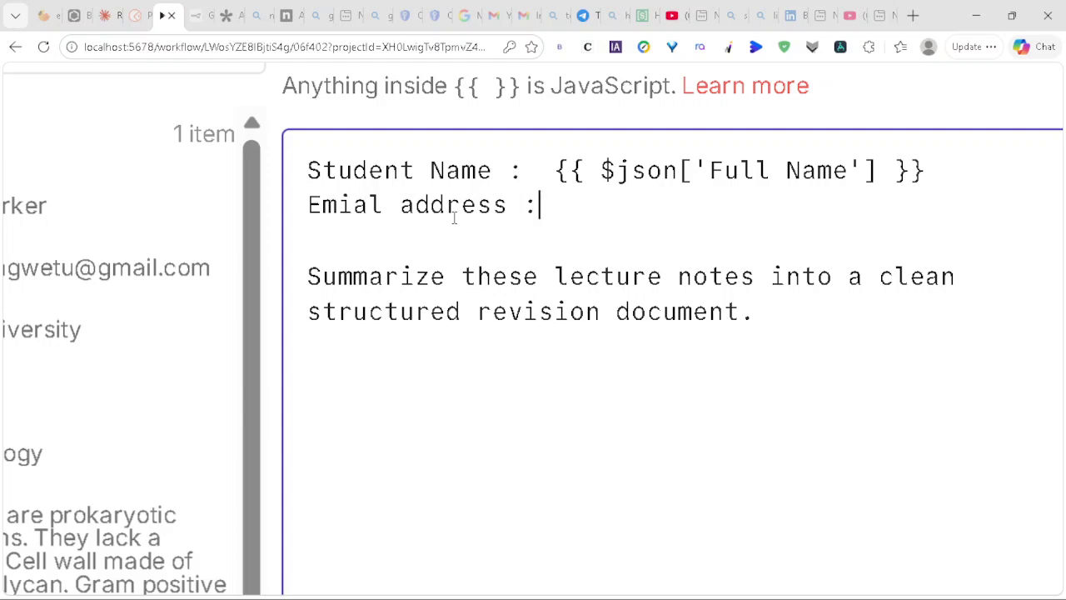
scroll(108, 260, left, 3)
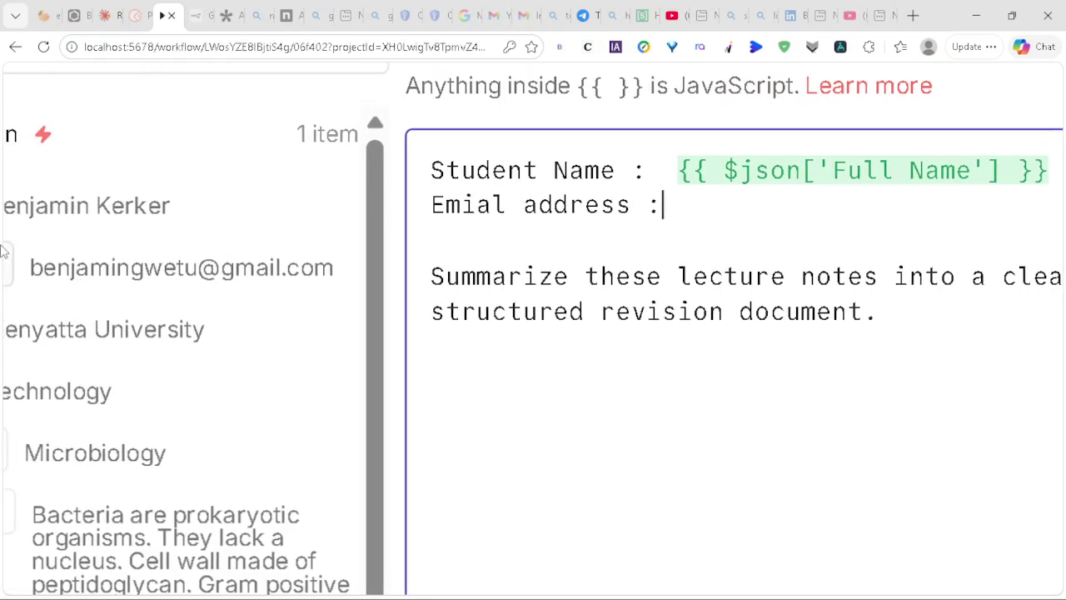
drag(4, 254, 613, 248)
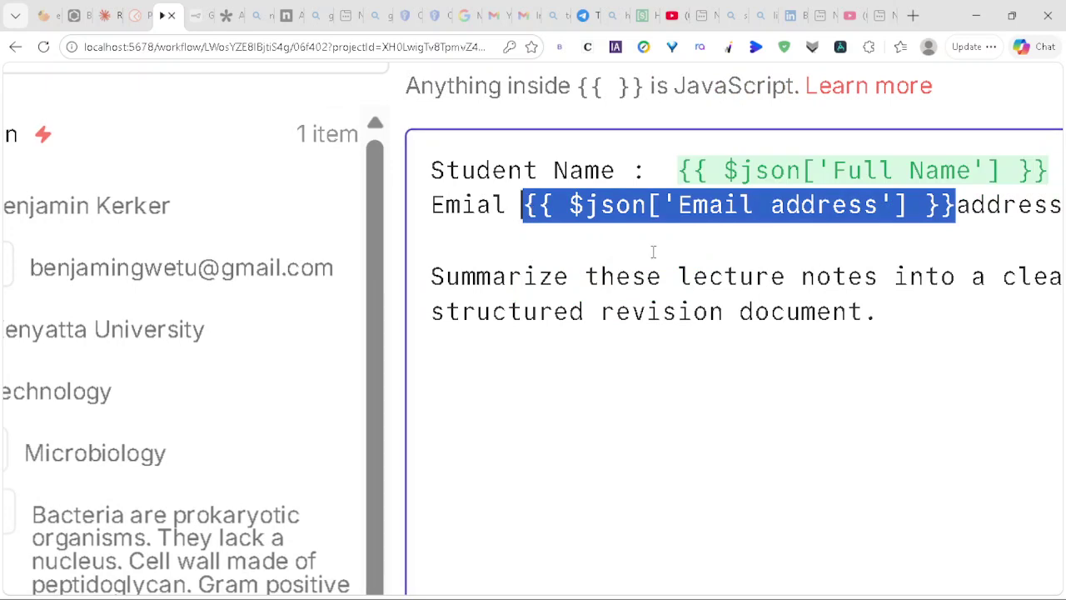
click(515, 200)
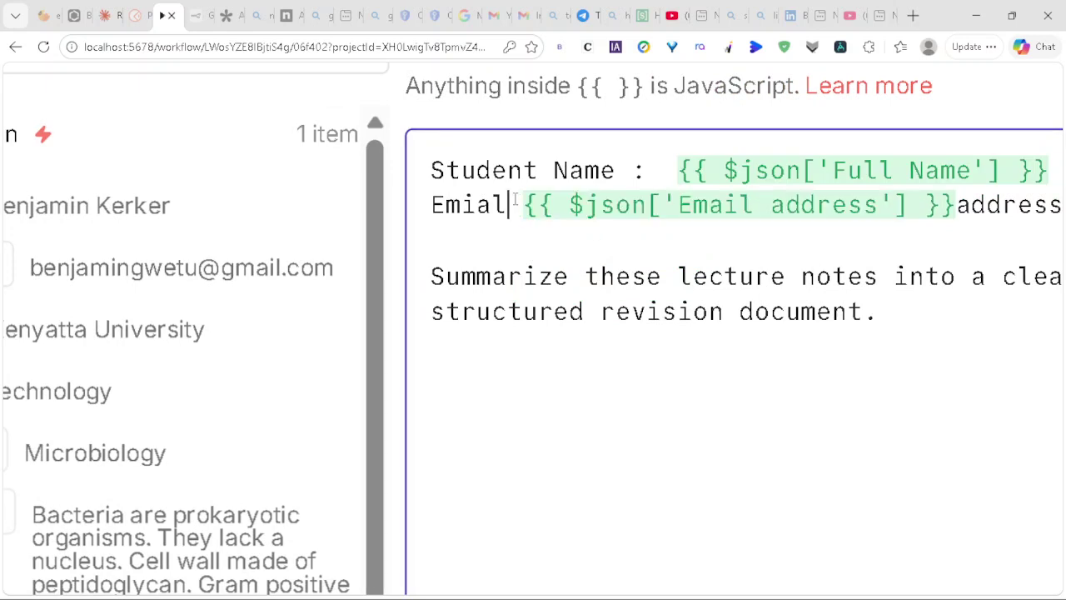
text(A)
key(BackSpace)
text(Address)
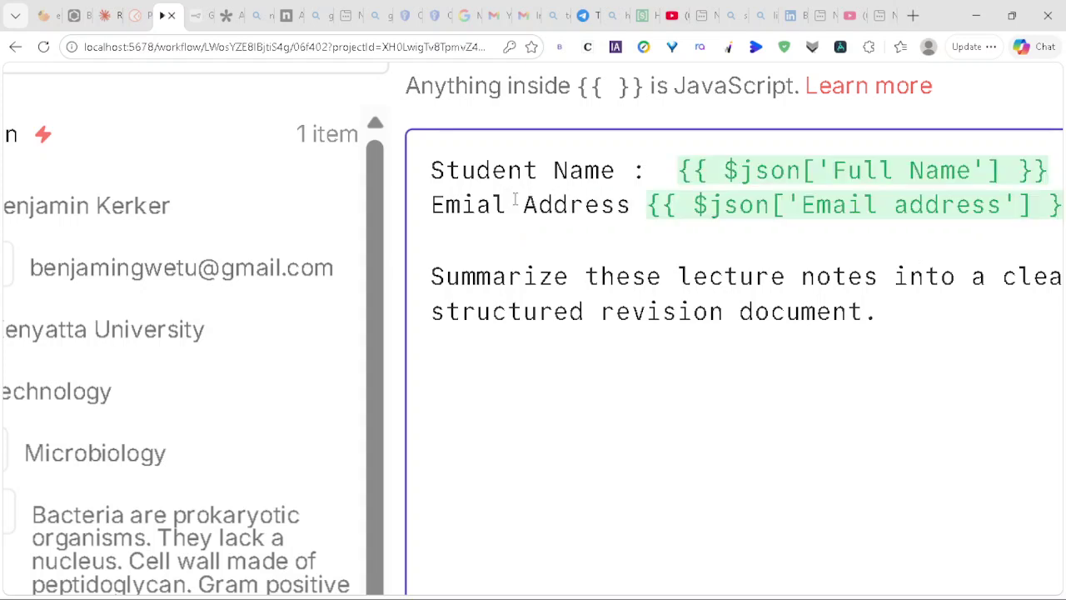
text(:)
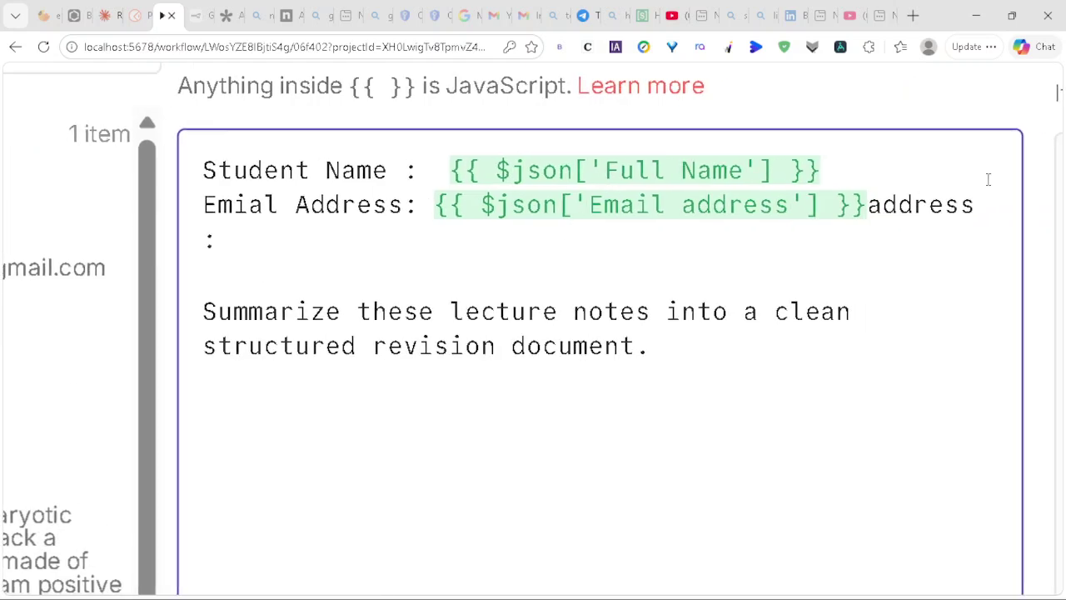
key(BackSpace)
key(BackSpace)
key(BackSpace)
key(BackSpace)
key(BackSpace)
key(BackSpace)
key(BackSpace)
key(BackSpace)
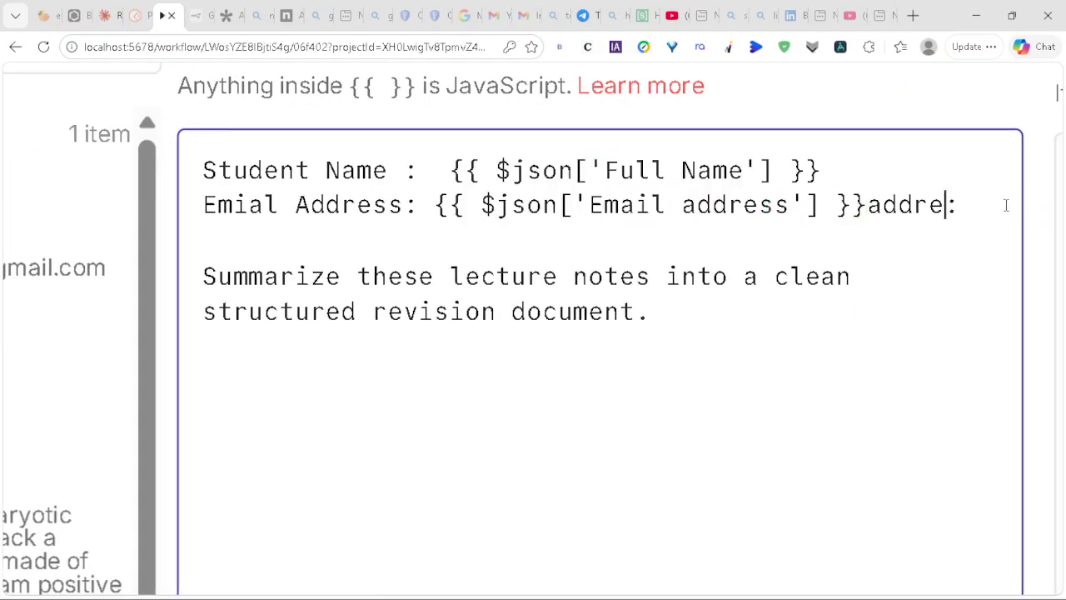
key(Right)
key(BackSpace)
key(Return)
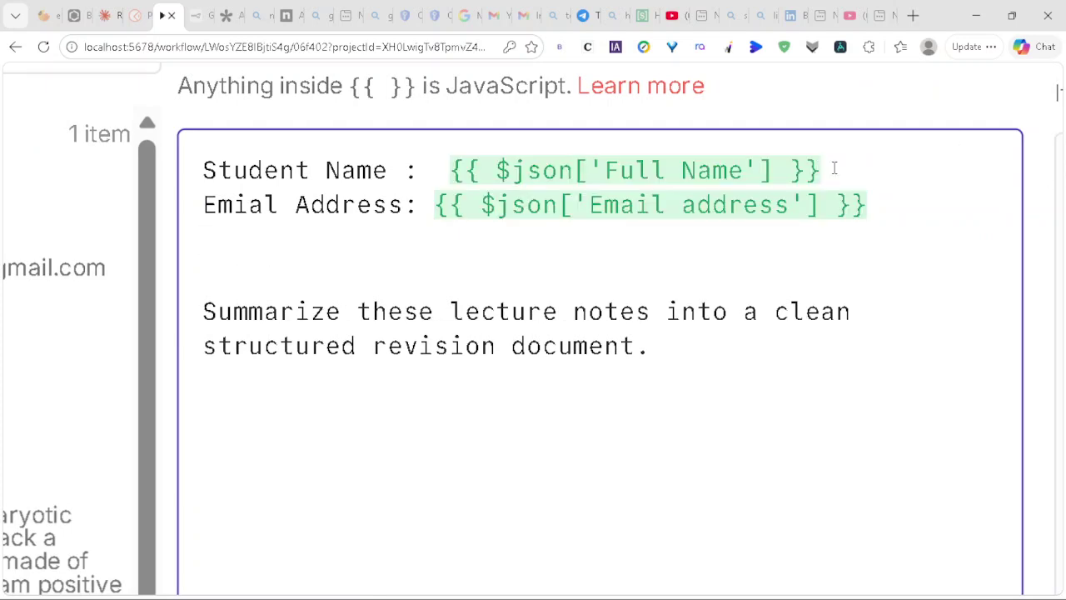
key(Return)
click(902, 241)
Step: Add a 'University:' line mapped to the University form field
key(Return)
key(Return)
scroll(902, 241, right, 4)
scroll(902, 241, left, 8)
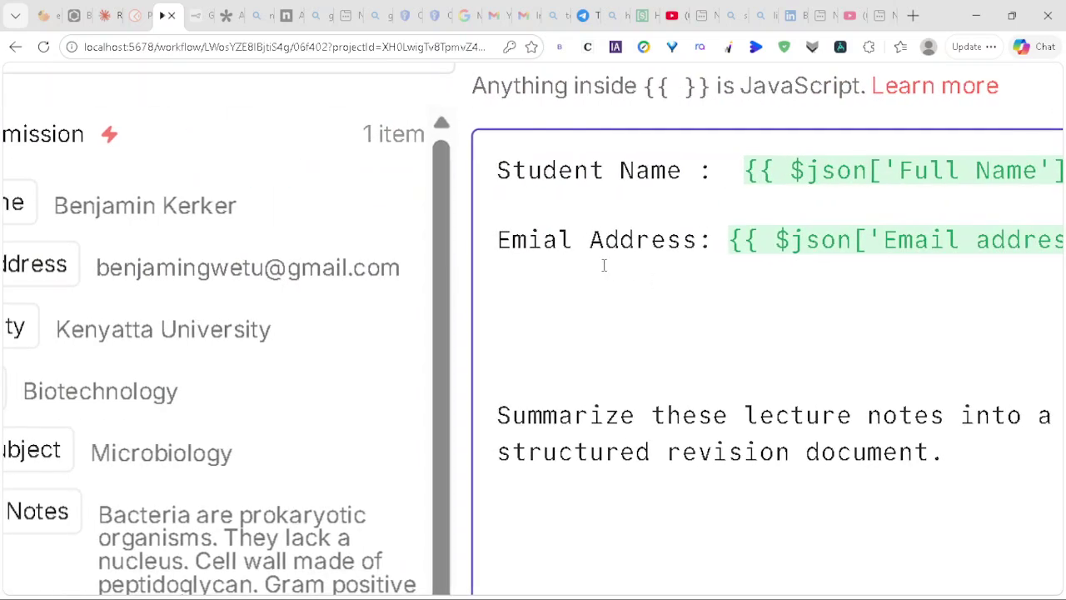
text(Univr)
key(BackSpace)
text(ersity )
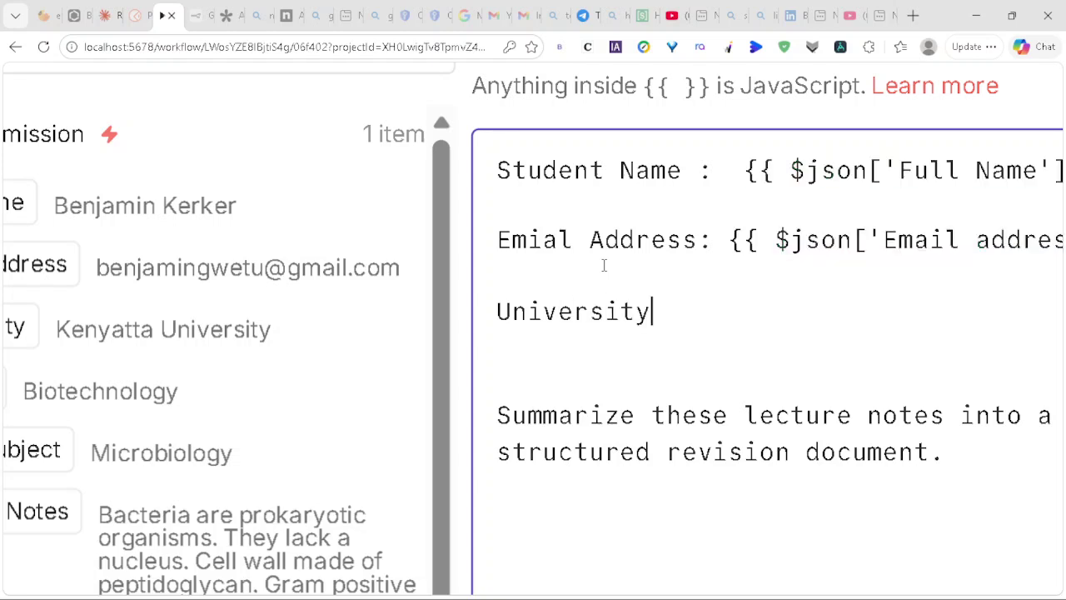
text(:)
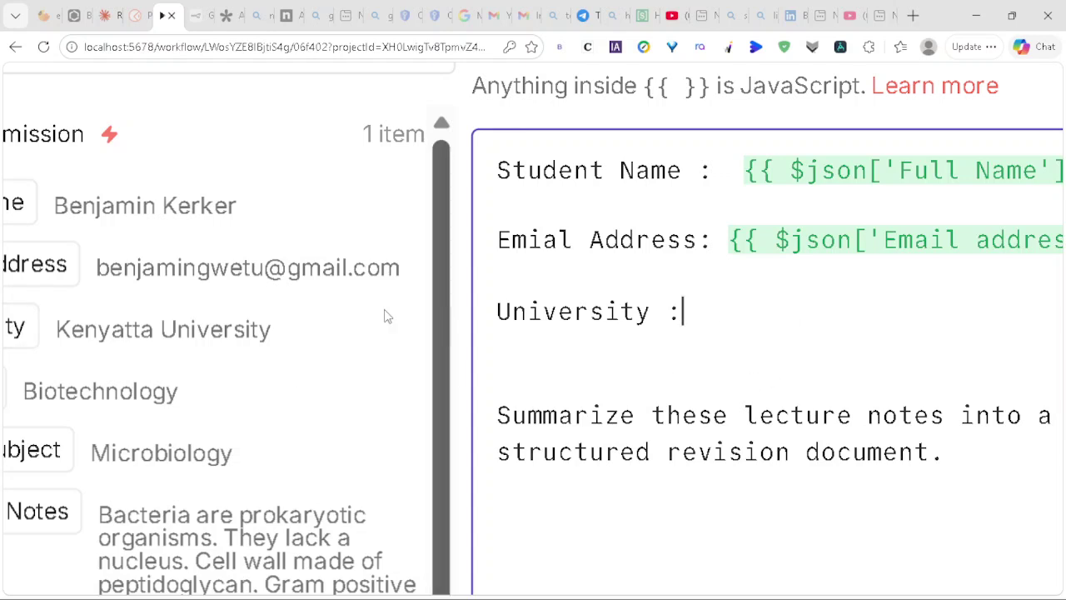
drag(16, 325, 681, 288)
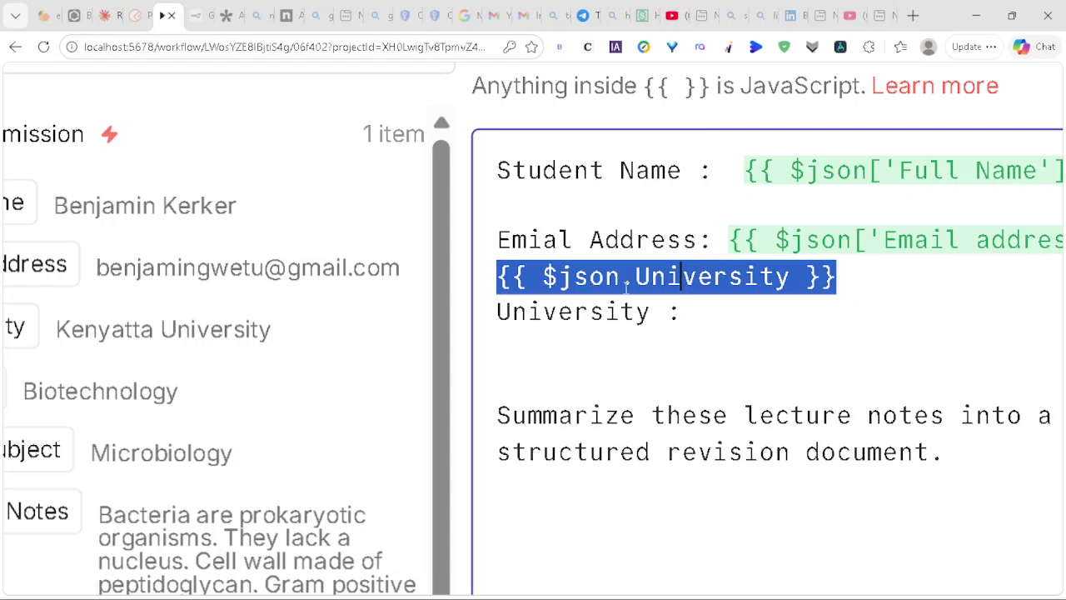
click(490, 274)
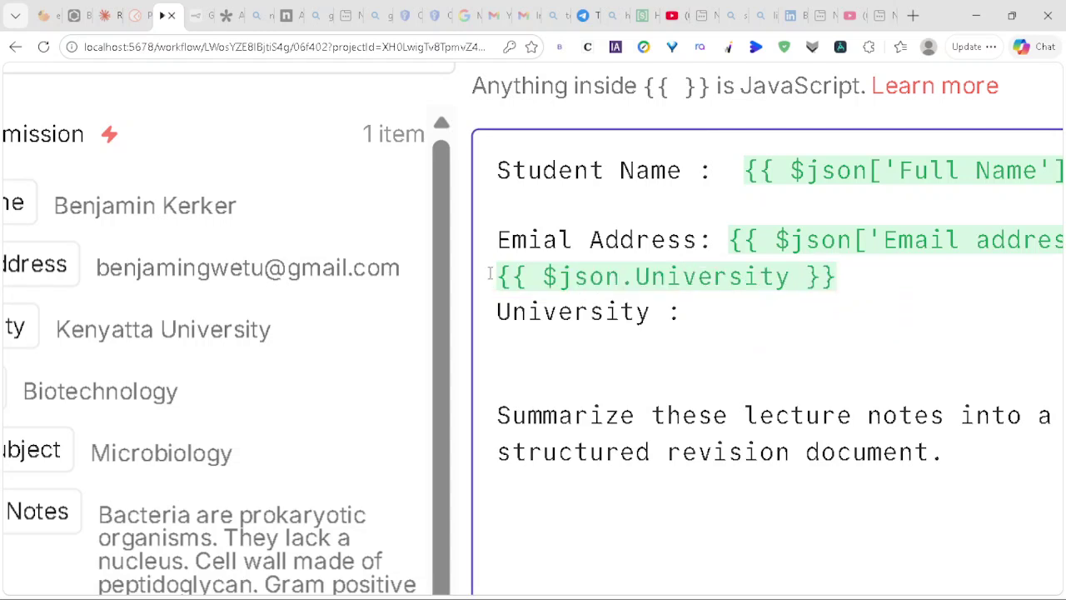
text(University:)
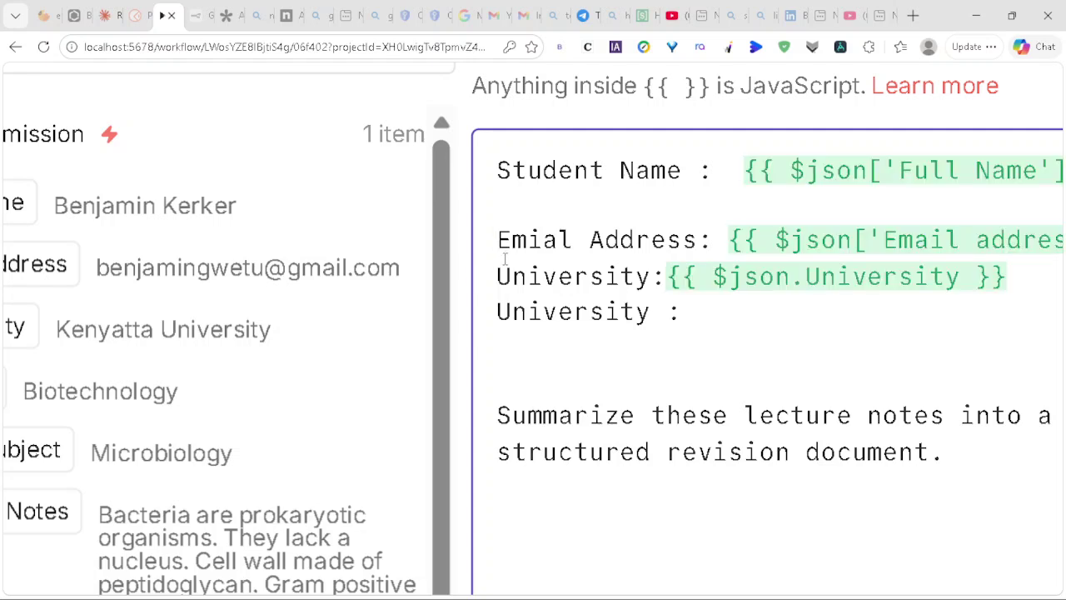
key(Return)
key(BackSpace)
key(Down)
key(Return)
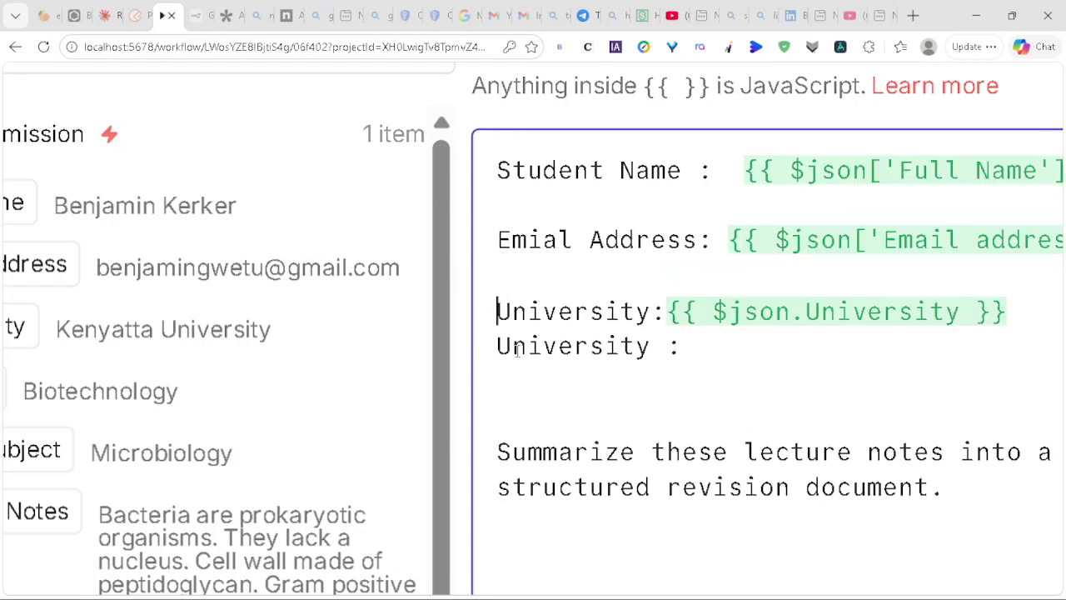
Step: Add a 'Course' line mapped to the Course form field
click(489, 346)
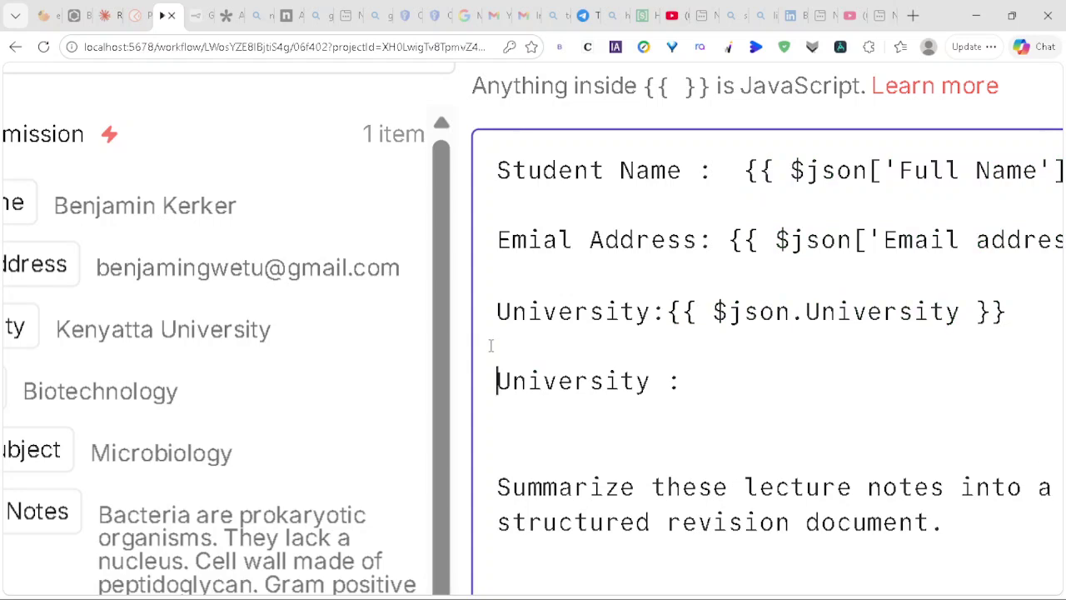
scroll(152, 380, left, 3)
scroll(152, 381, down, 1)
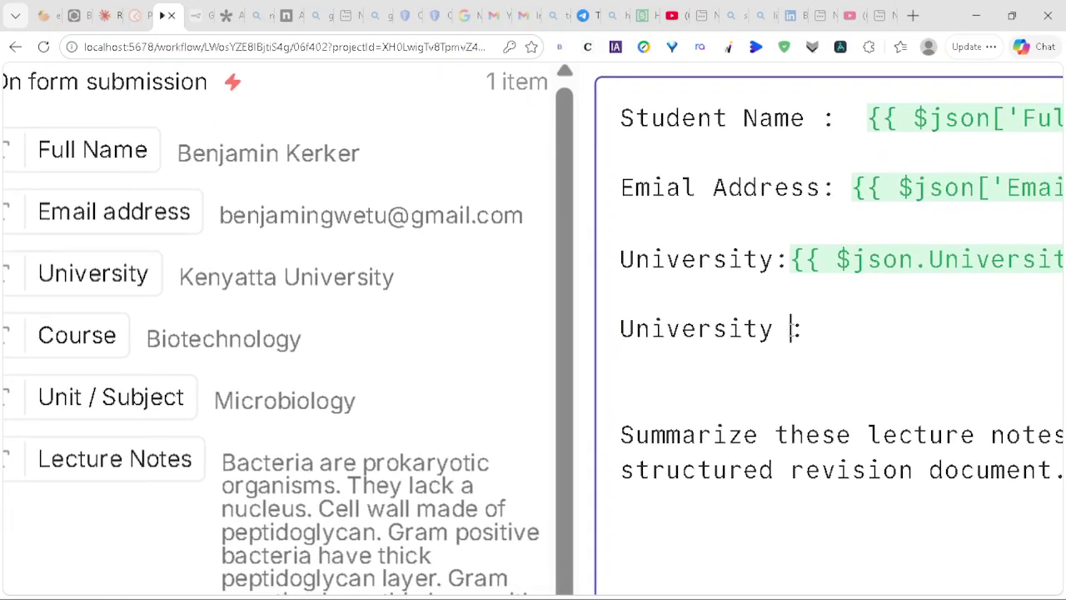
key(BackSpace)
key(BackSpace)
key(BackSpace)
key(BackSpace)
key(BackSpace)
key(BackSpace)
key(BackSpace)
key(BackSpace)
key(BackSpace)
key(BackSpace)
key(BackSpace)
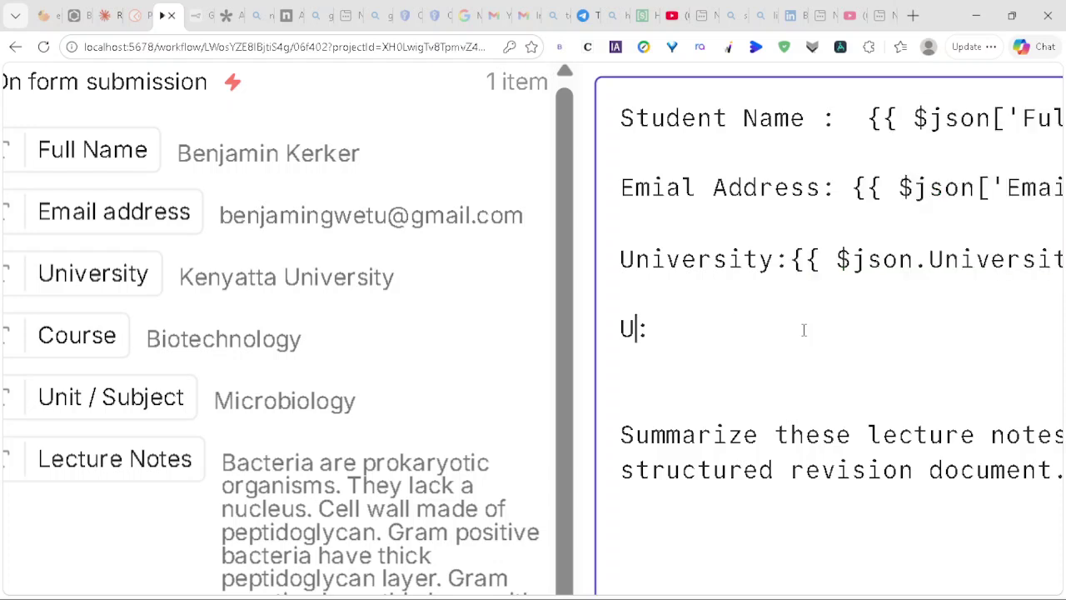
text(Course)
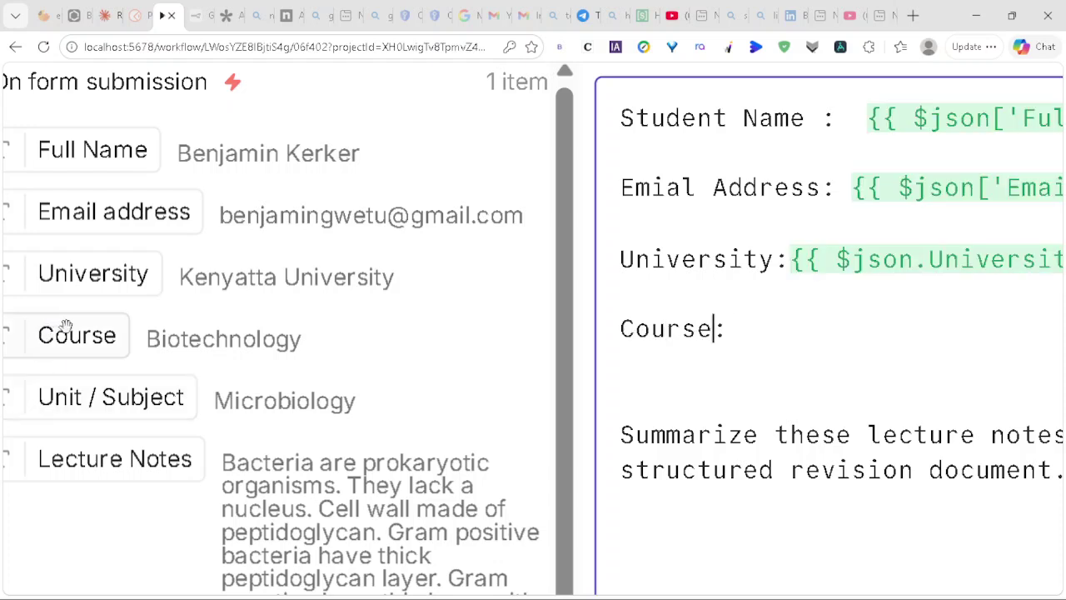
drag(76, 335, 729, 328)
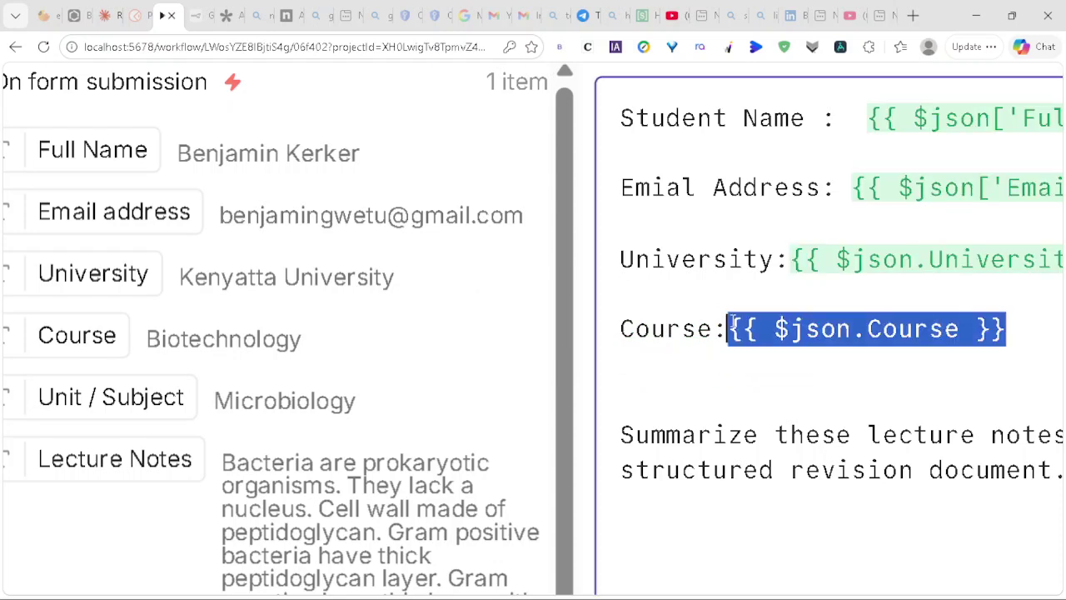
click(619, 330)
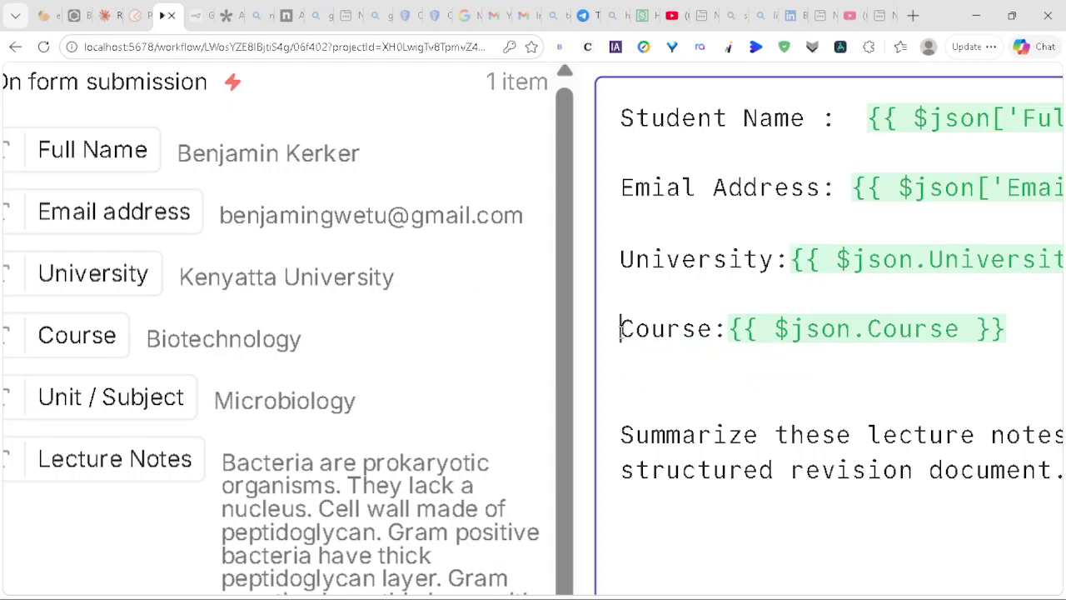
key(Return)
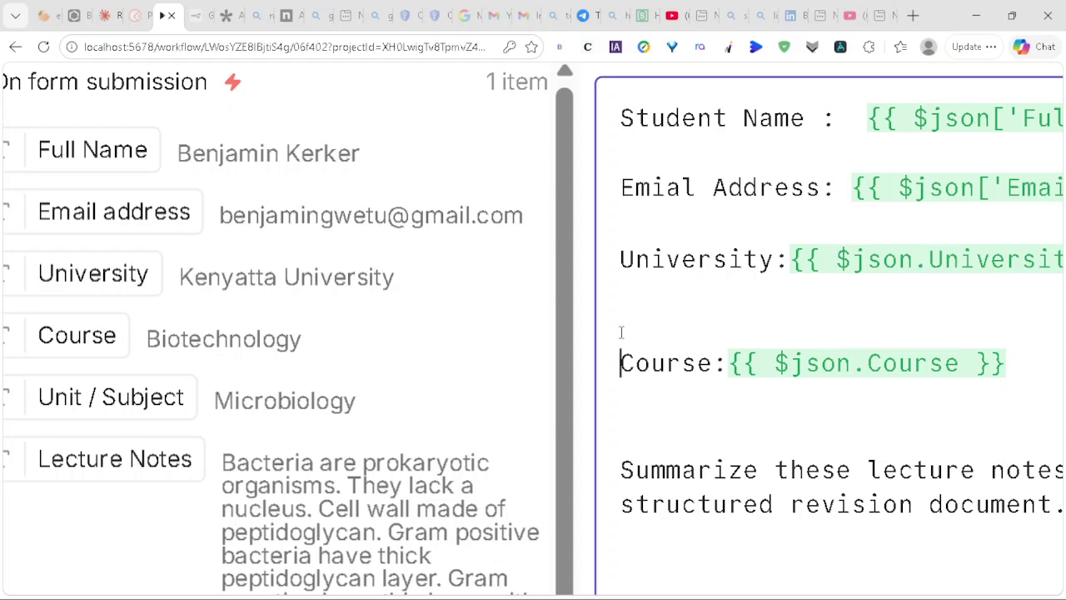
key(BackSpace)
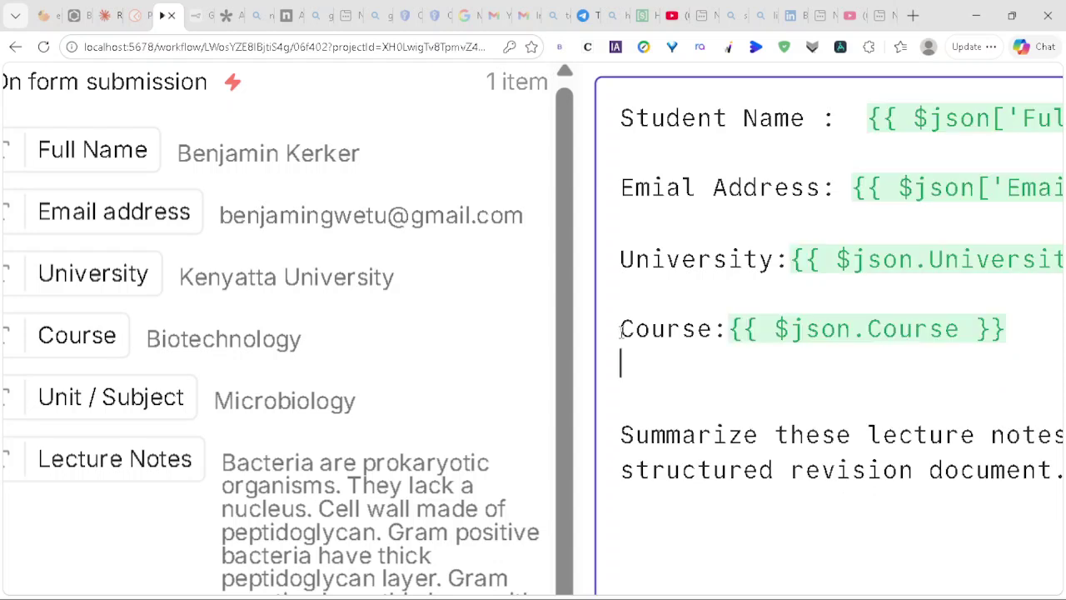
Step: Clear the student detail lines and type a 'Name :' label above the summarize instruction
key(Return)
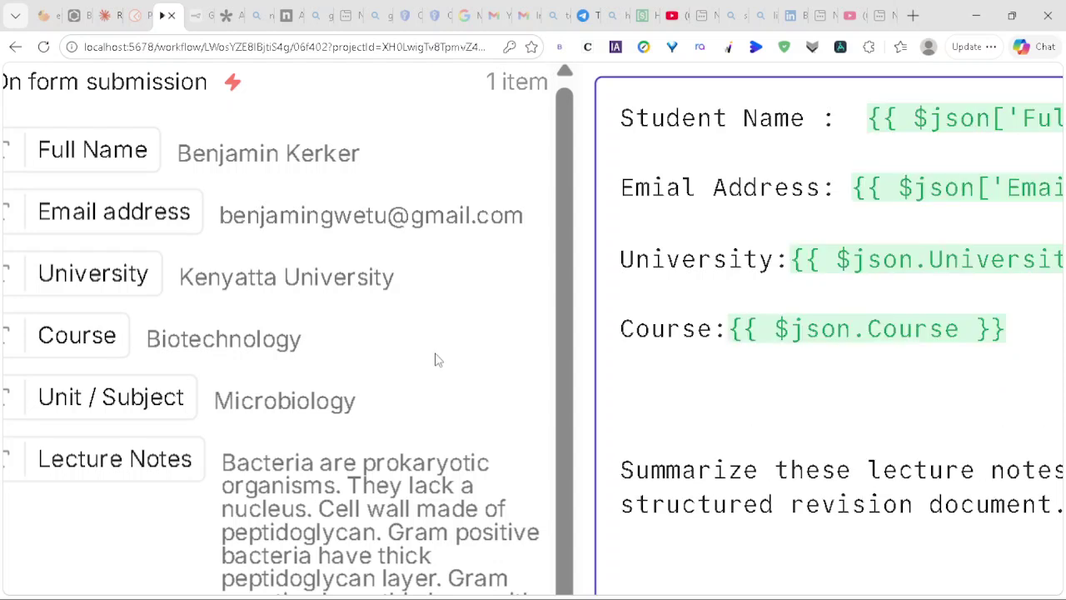
key(ctrl+shift+Home)
text(U)
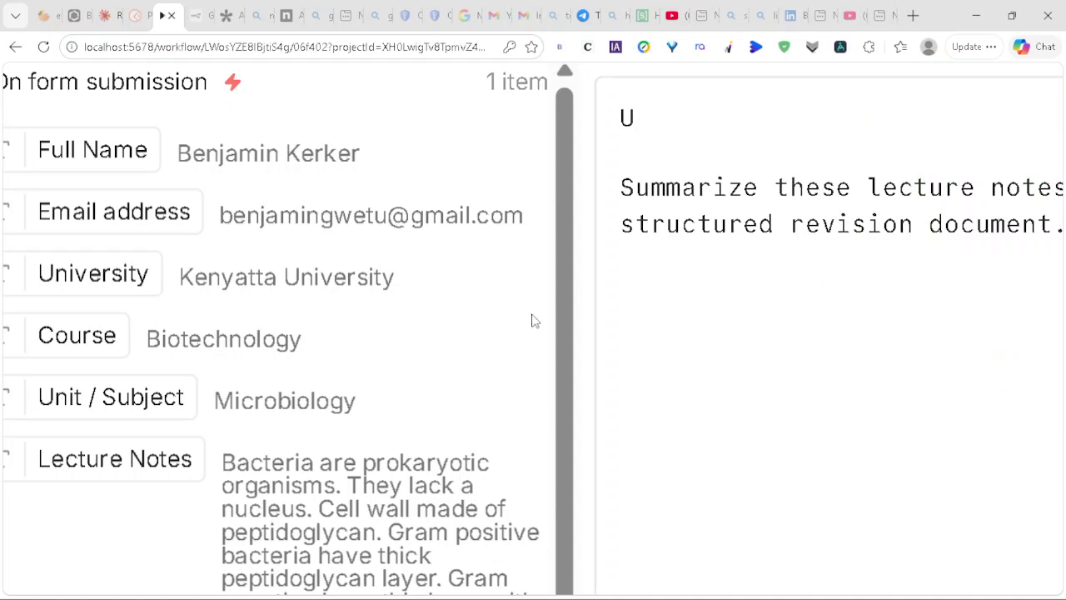
scroll(645, 321, up, 1)
scroll(645, 275, up, 1)
scroll(659, 288, down, 2)
scroll(659, 288, right, 3)
scroll(659, 288, right, 6)
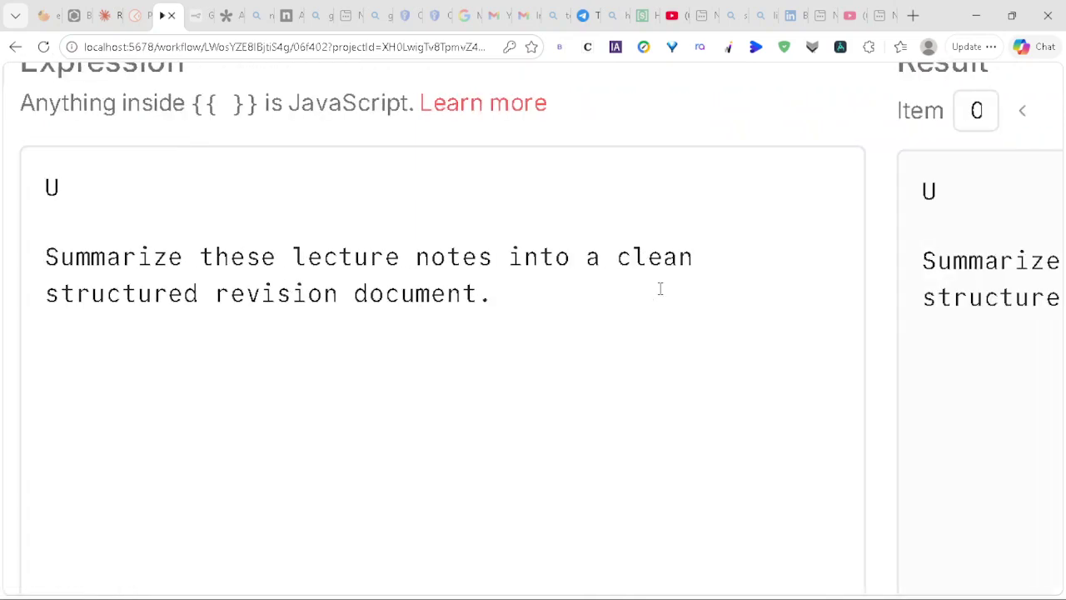
scroll(660, 288, left, 2)
scroll(659, 288, down, 3)
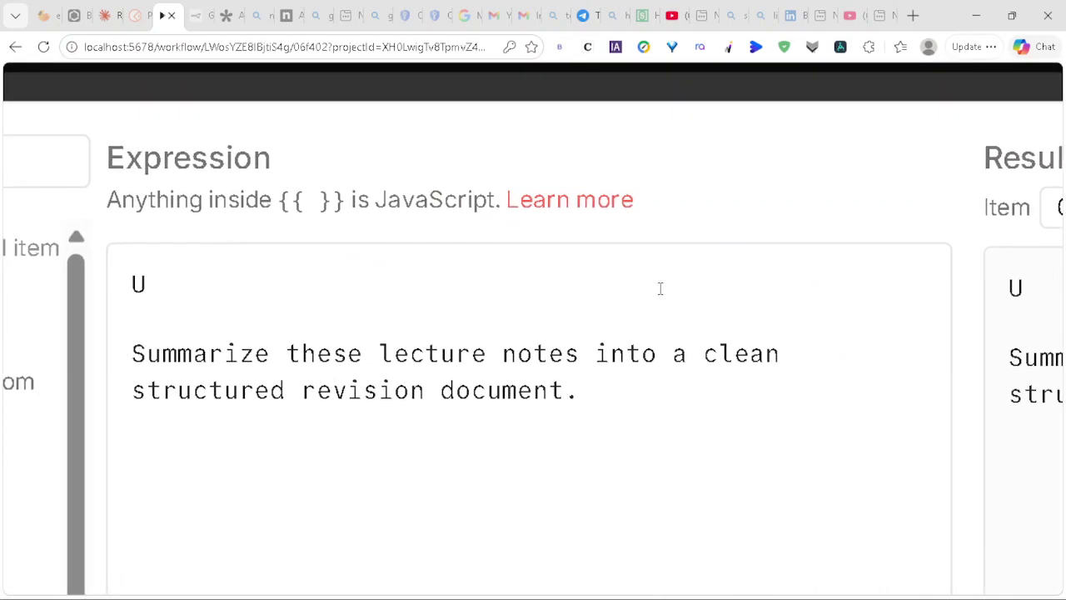
scroll(545, 282, up, 3)
click(453, 307)
scroll(452, 308, down, 6)
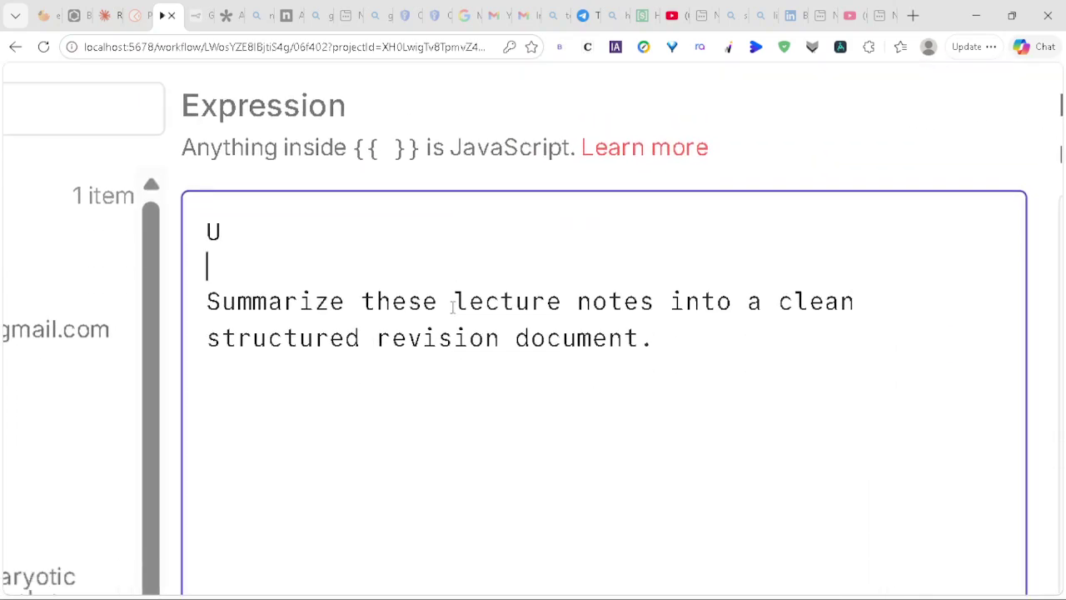
scroll(452, 308, down, 5)
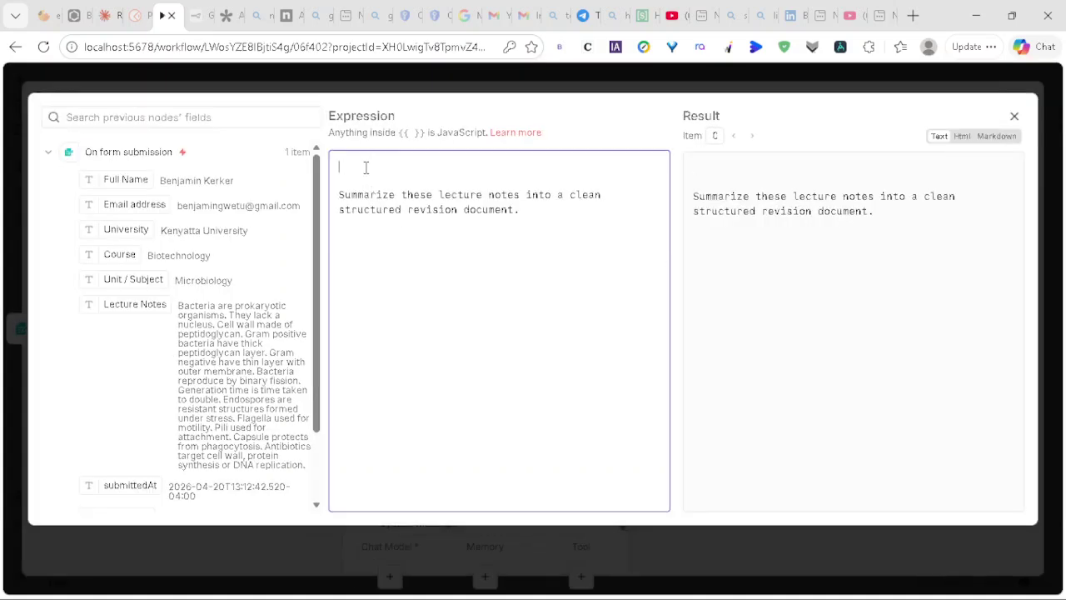
scroll(366, 167, up, 4)
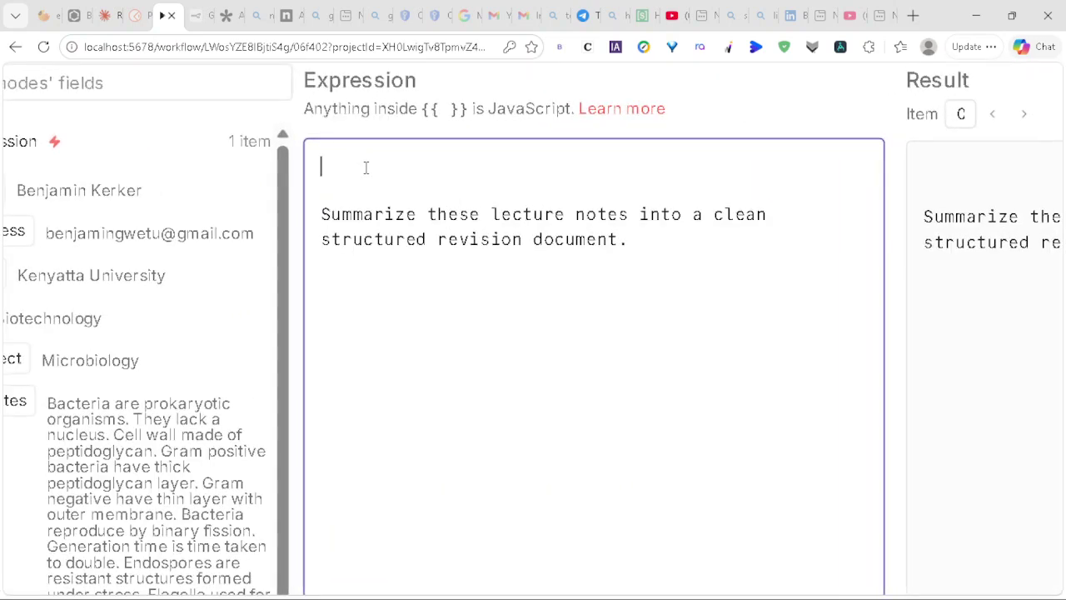
text(Name :)
Step: Drop the Full Name field into the prompt's first line and delete the misplaced label text
scroll(315, 166, up, 3)
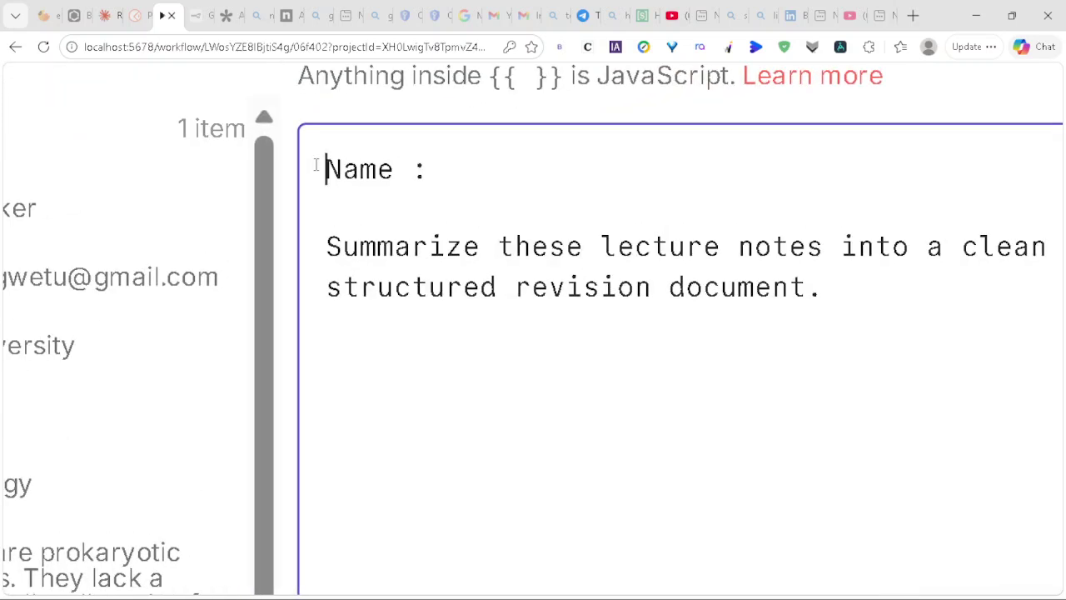
text(A)
key(BackSpace)
text(Student)
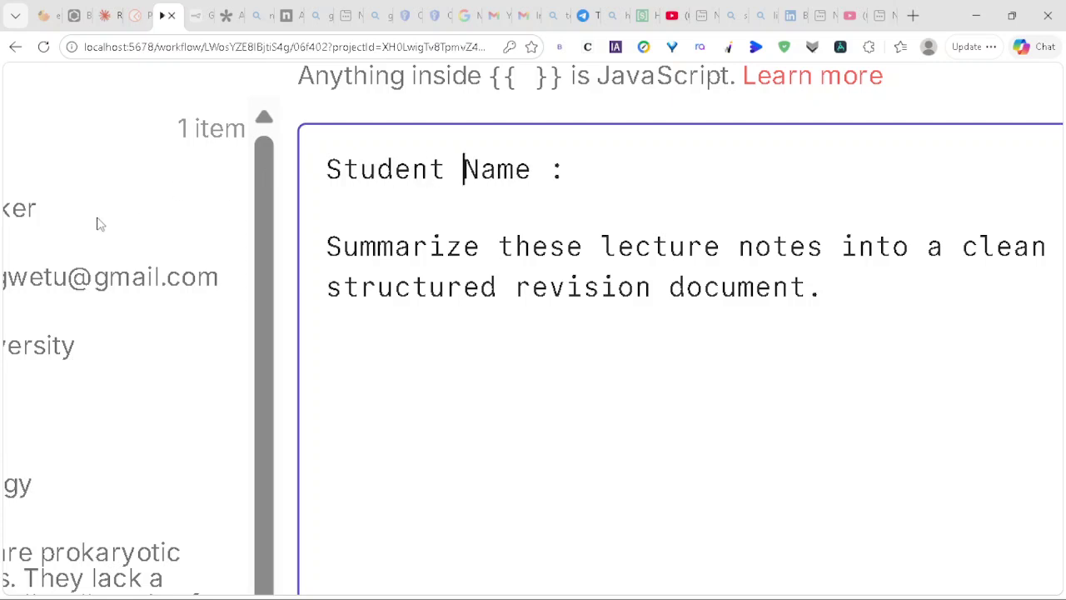
scroll(9, 218, left, 4)
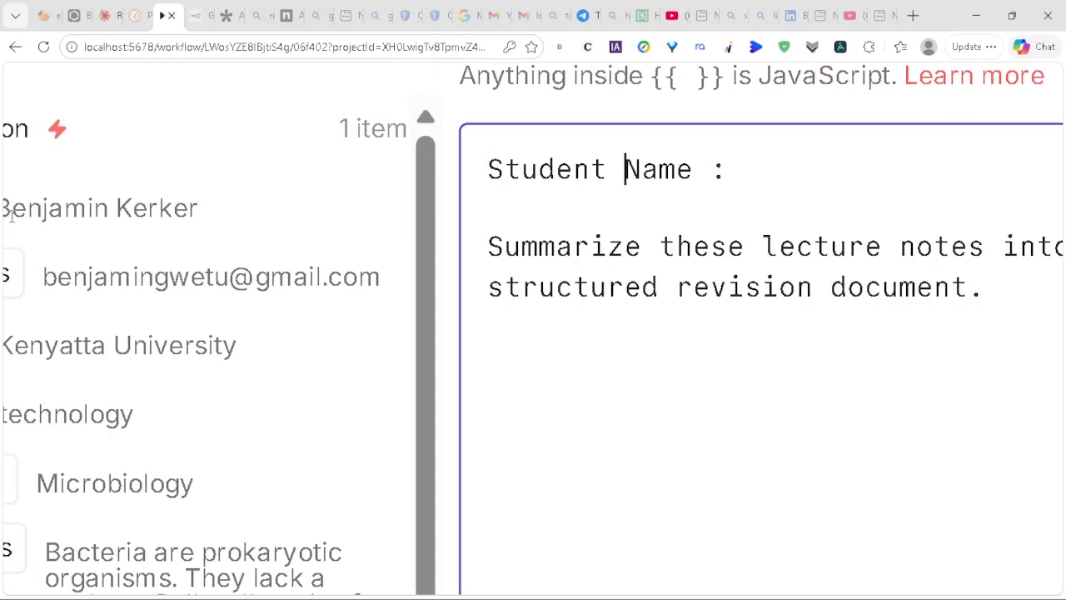
drag(24, 215, 810, 144)
scroll(809, 146, right, 5)
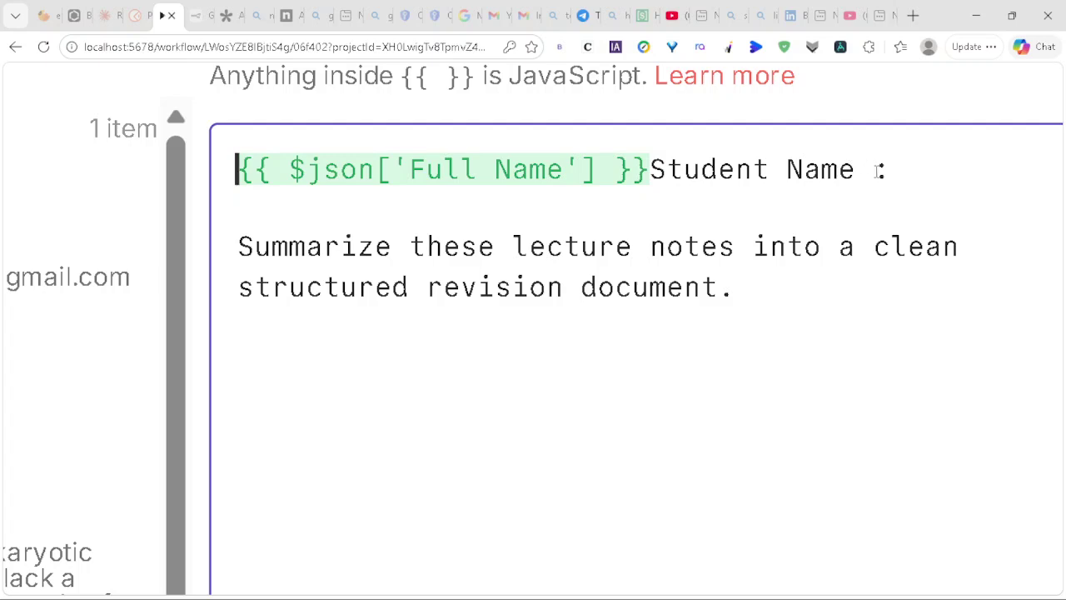
click(862, 171)
key(BackSpace)
key(BackSpace)
key(BackSpace)
key(BackSpace)
key(BackSpace)
key(BackSpace)
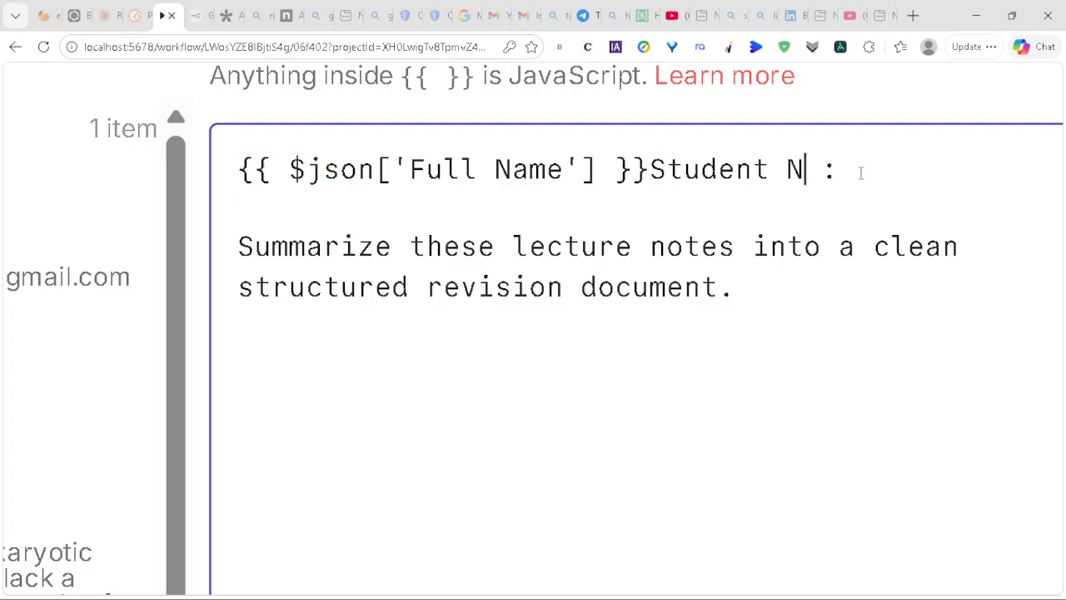
key(BackSpace)
click(861, 173)
key(BackSpace)
key(BackSpace)
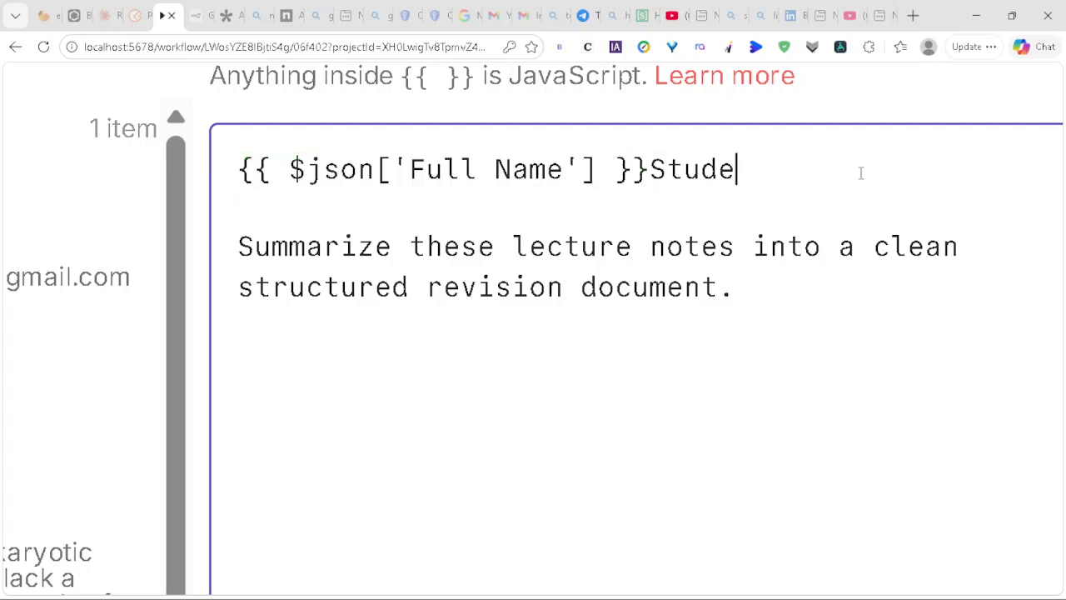
key(BackSpace)
key(BackSpace)
key(BackSpace)
key(BackSpace)
key(BackSpace)
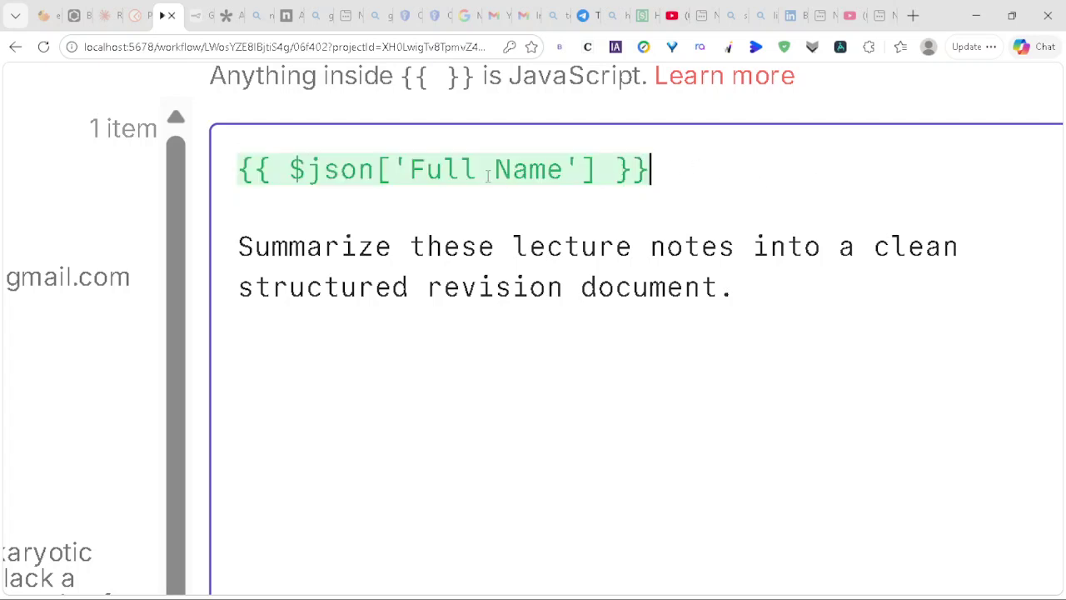
Step: Label the line 'Student Name:' before Full Name and add an 'Email Address:' line below
click(222, 169)
text(Student Name:)
click(916, 170)
key(Return)
key(Return)
text(ee)
key(BackSpace)
key(BackSpace)
text(Email Addre)
key(BackSpace)
text(ress:)
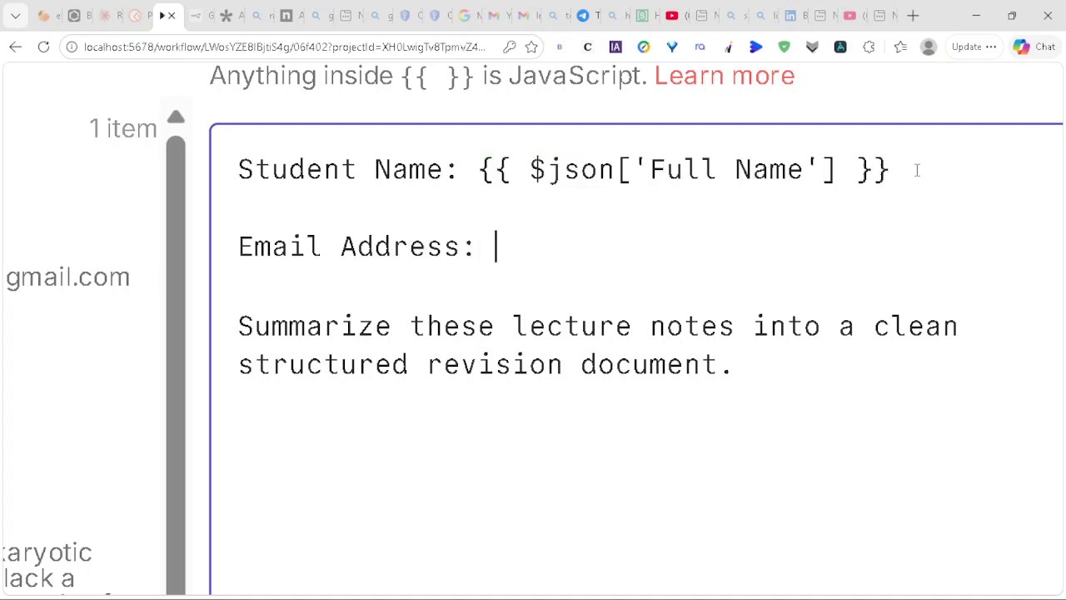
Step: Insert the Email address field after the Email Address label and open a new line below
scroll(122, 193, left, 5)
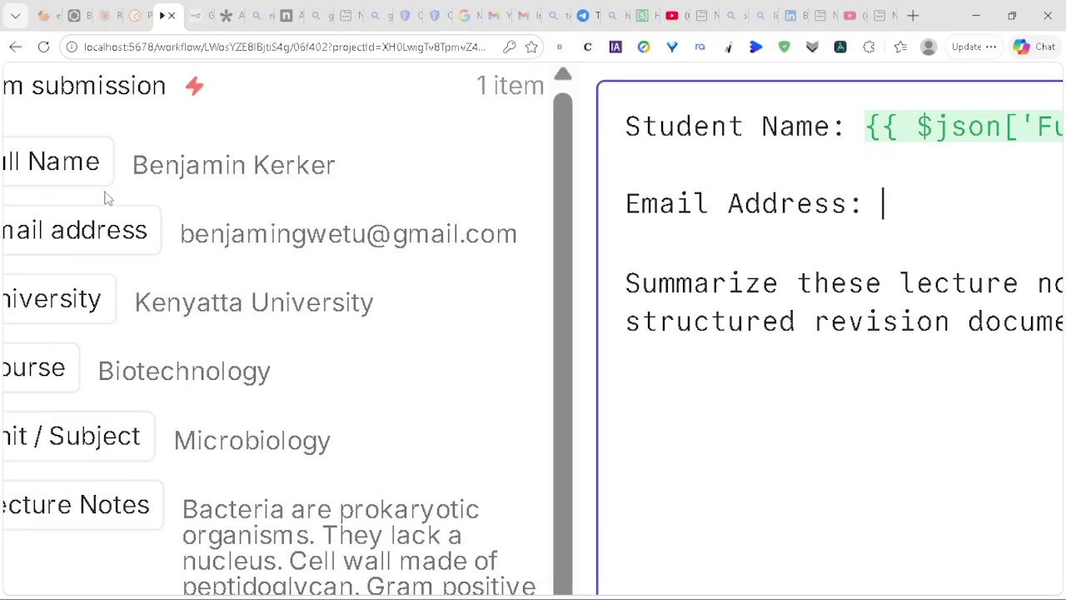
drag(72, 231, 917, 198)
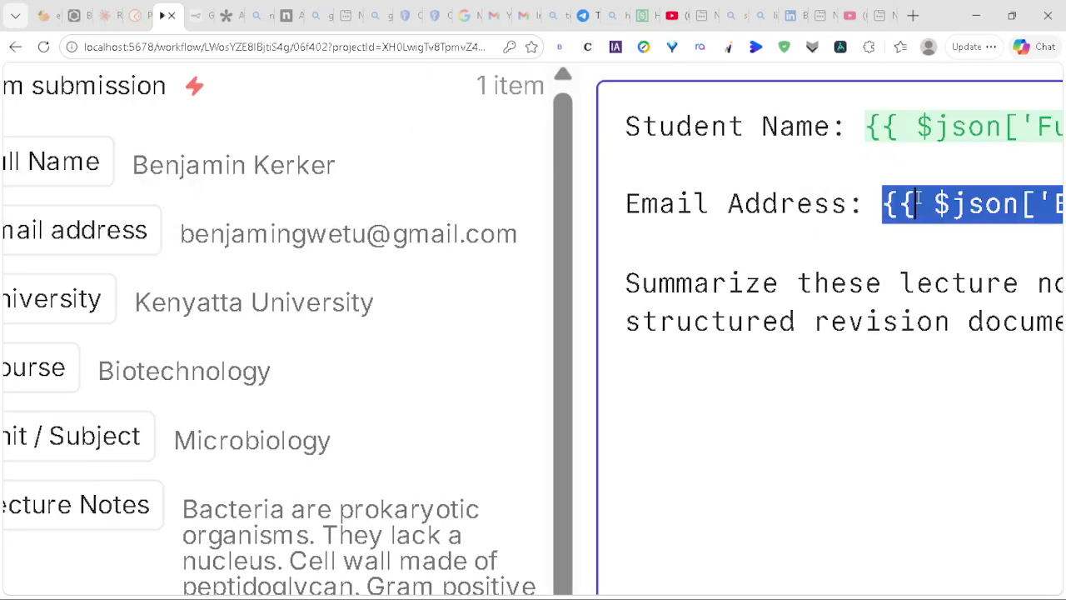
click(621, 200)
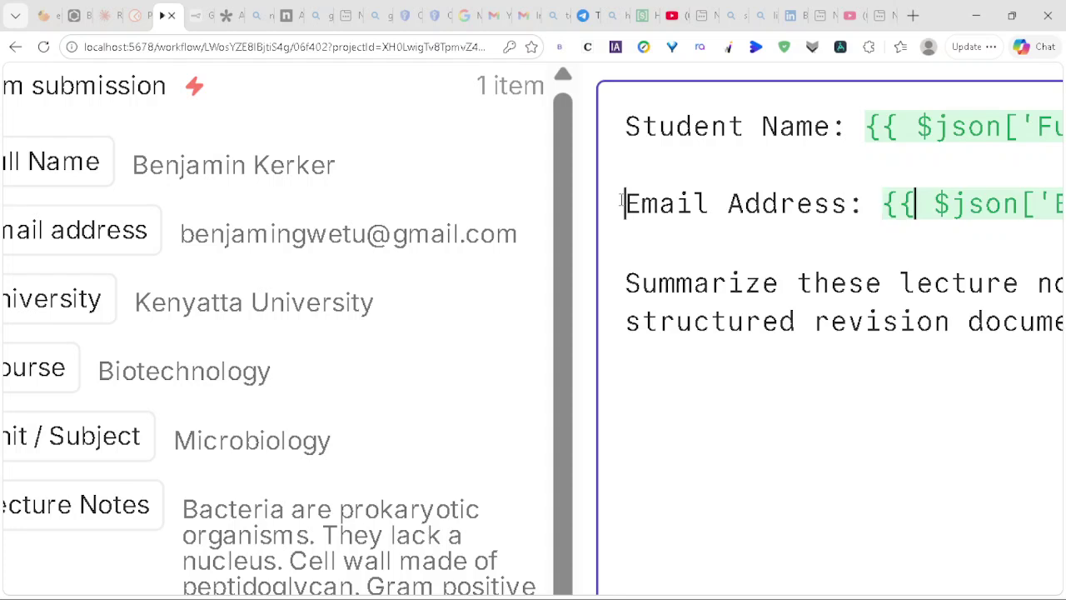
key(Return)
key(BackSpace)
key(Down)
key(Return)
Step: Add a 'University :' line holding the University field, with blank lines before Summarize
text(Uniser)
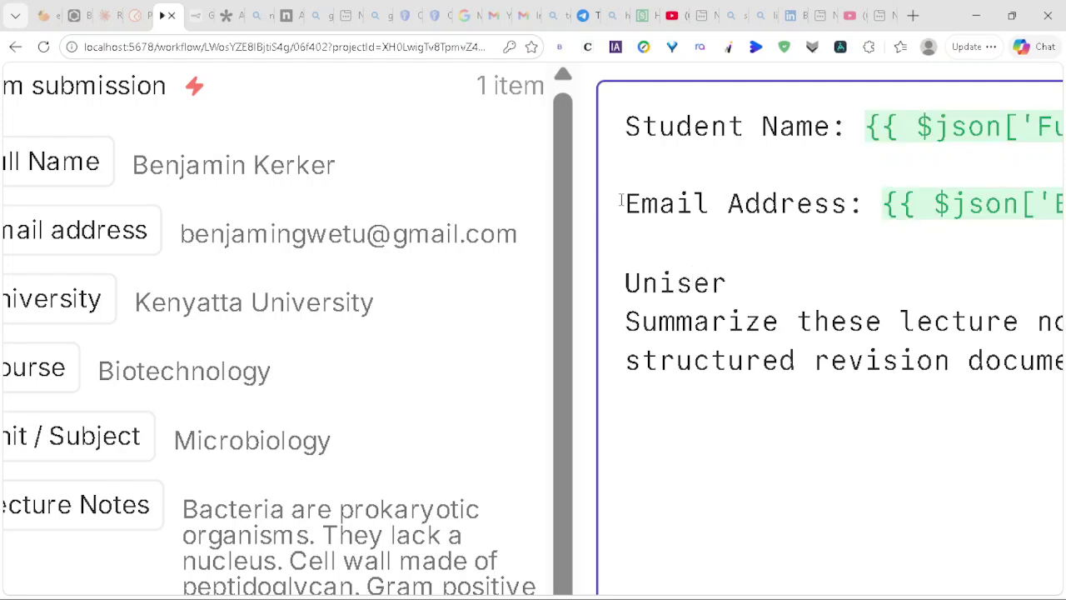
key(BackSpace)
key(BackSpace)
key(BackSpace)
text(v)
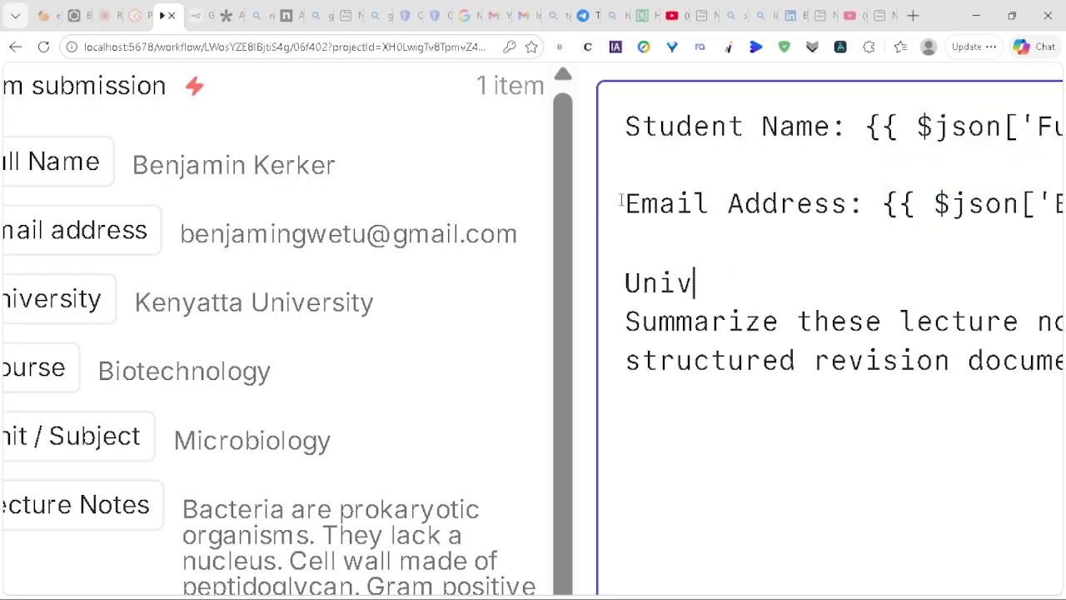
text(ers)
text(ity :)
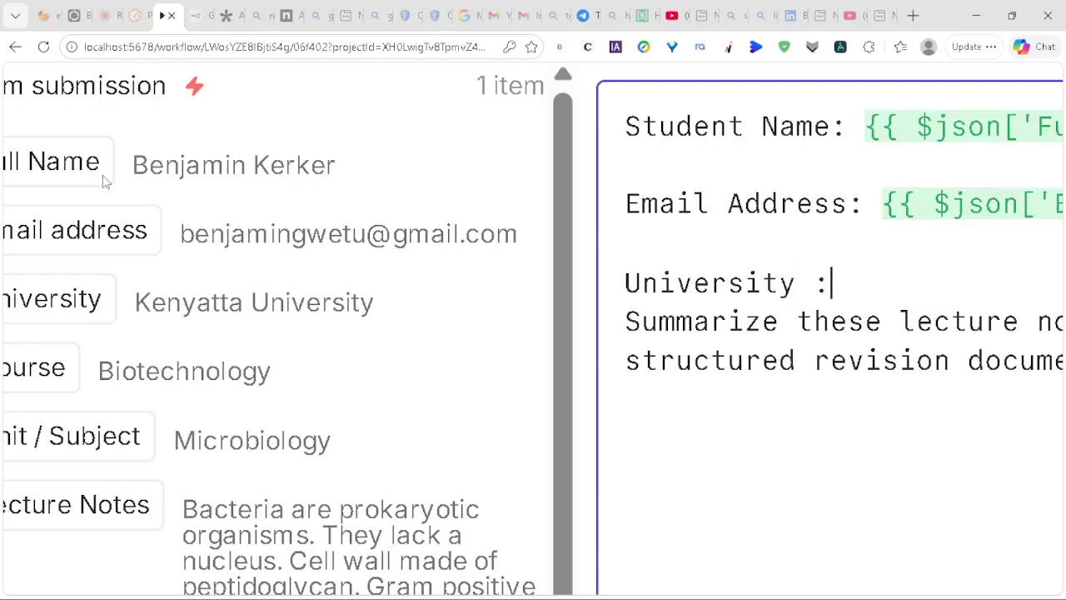
drag(84, 289, 871, 250)
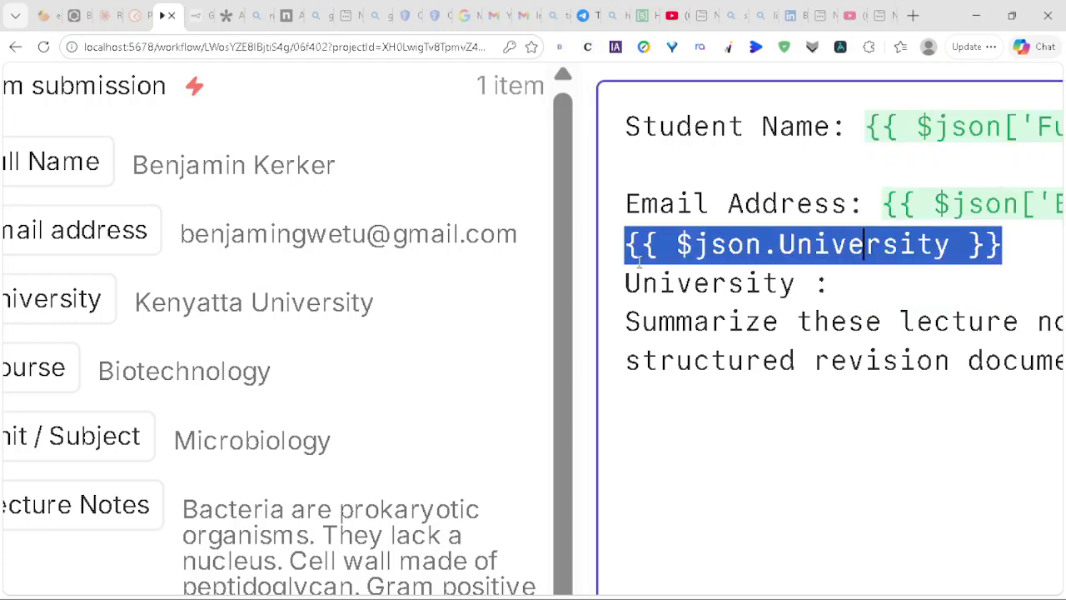
click(618, 244)
drag(618, 244, 1007, 234)
right_click(836, 244)
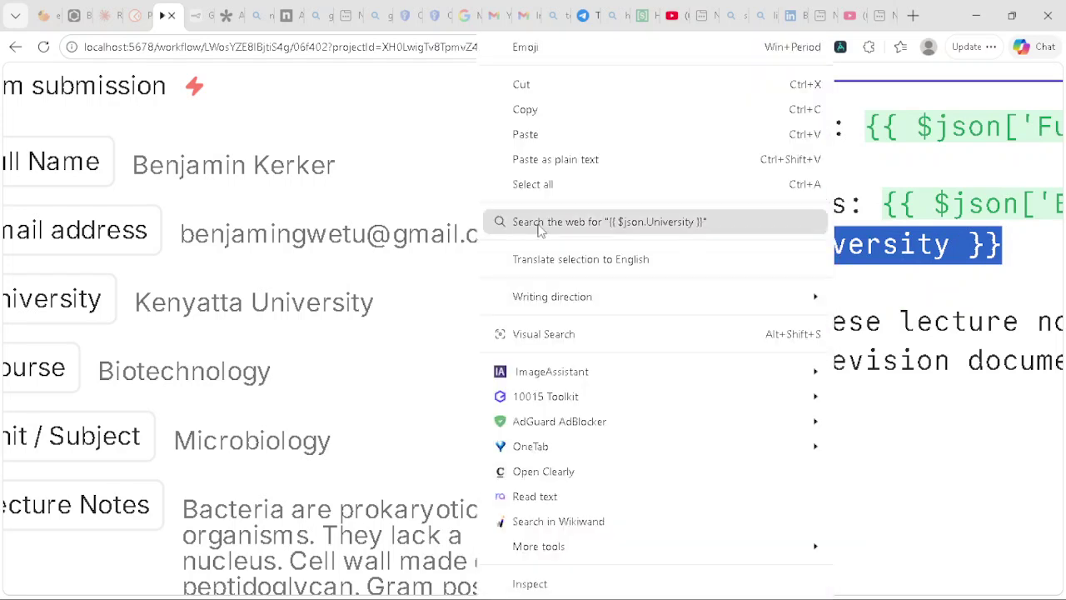
click(542, 90)
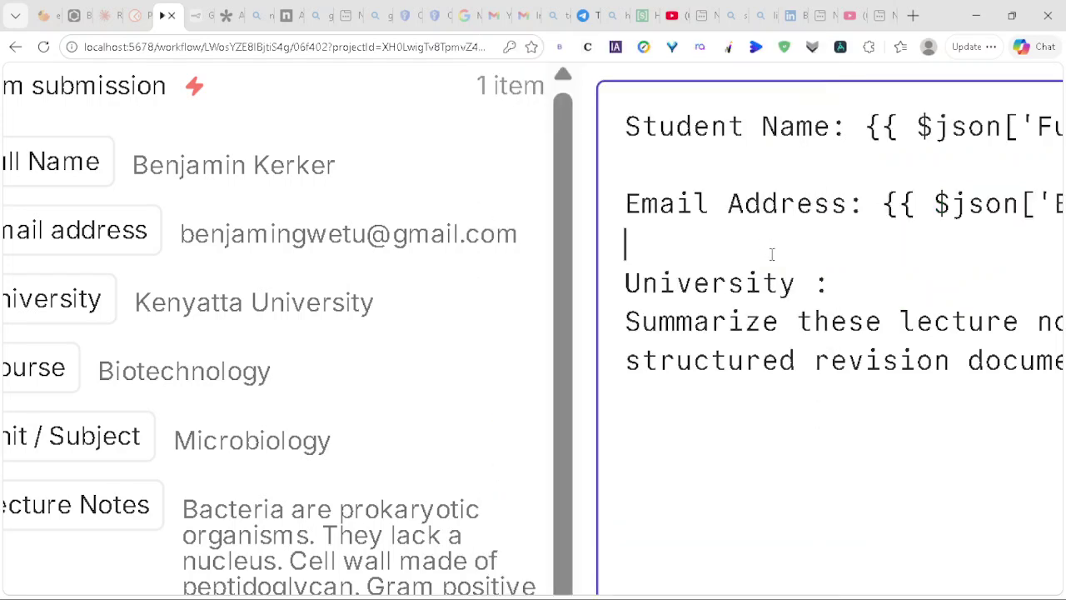
right_click(851, 283)
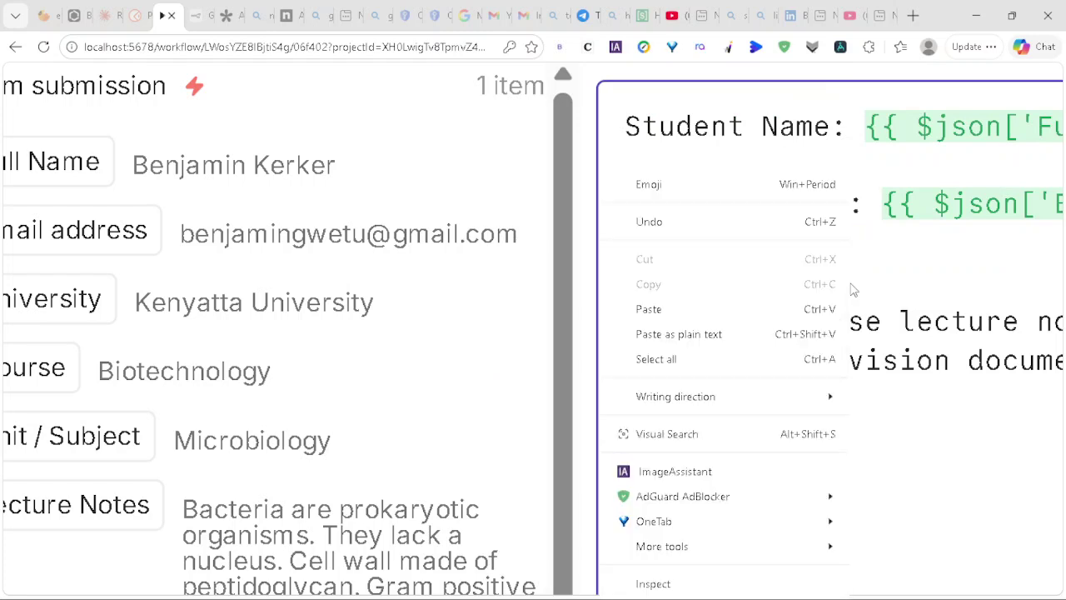
click(649, 308)
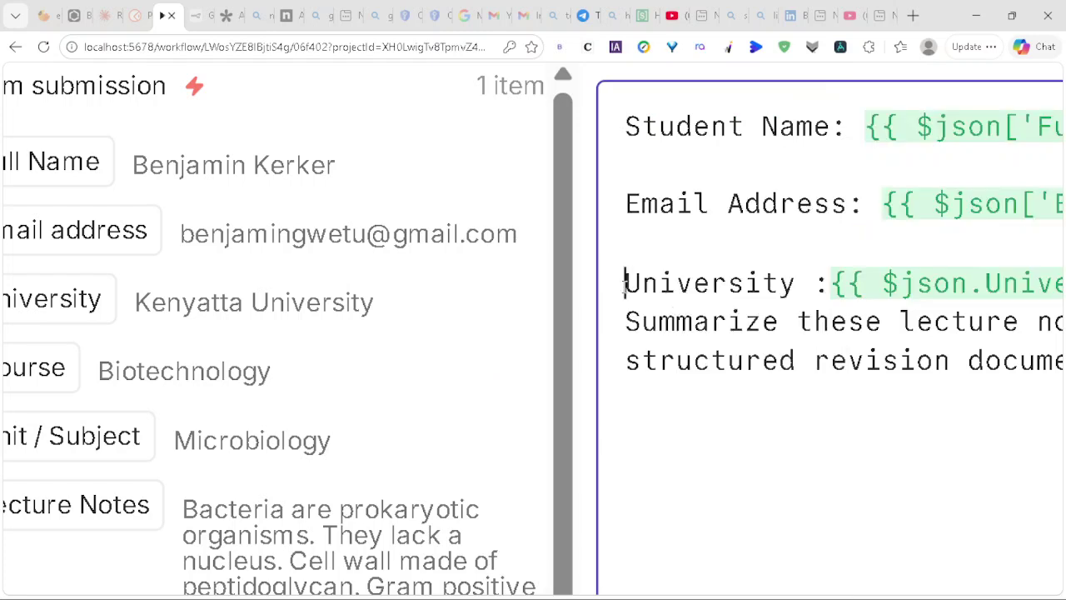
click(623, 299)
key(Return)
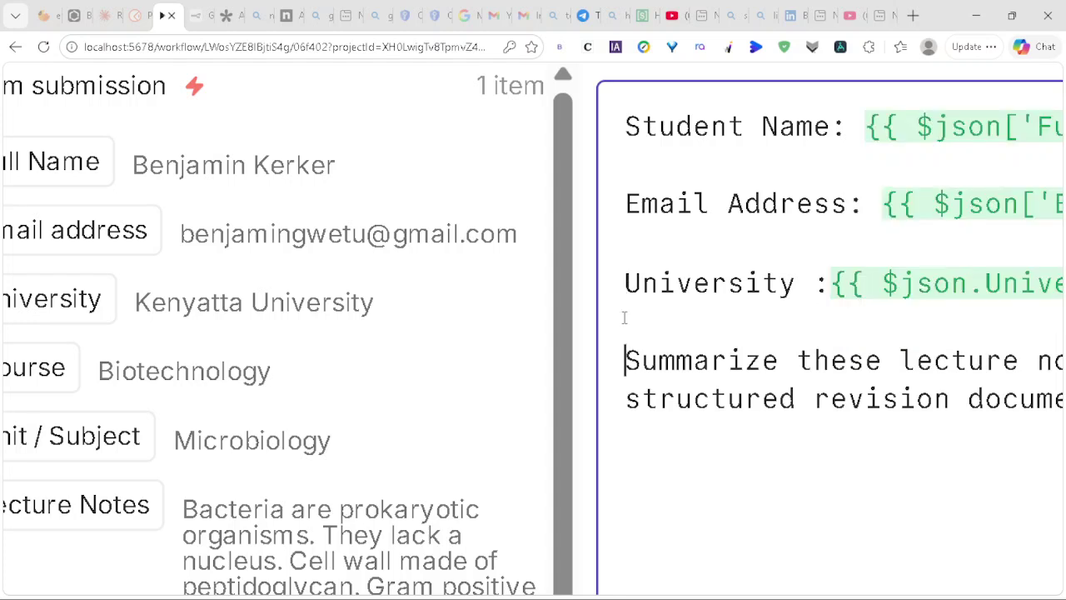
key(Return)
key(Return)
key(Return)
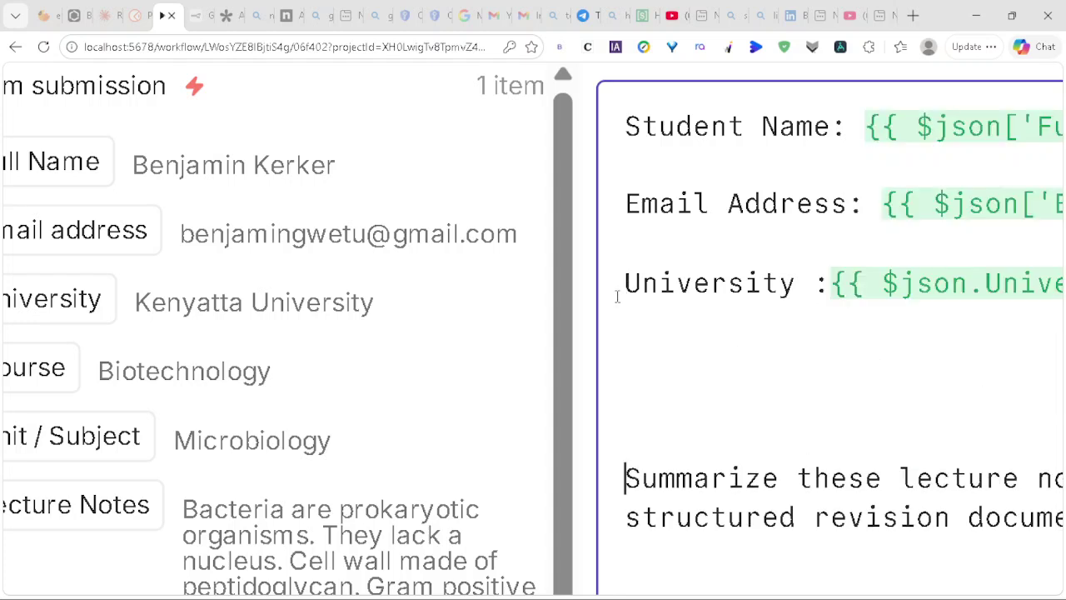
Step: Add a 'Course:' line mapped to the Course form field
key(Down)
text(C)
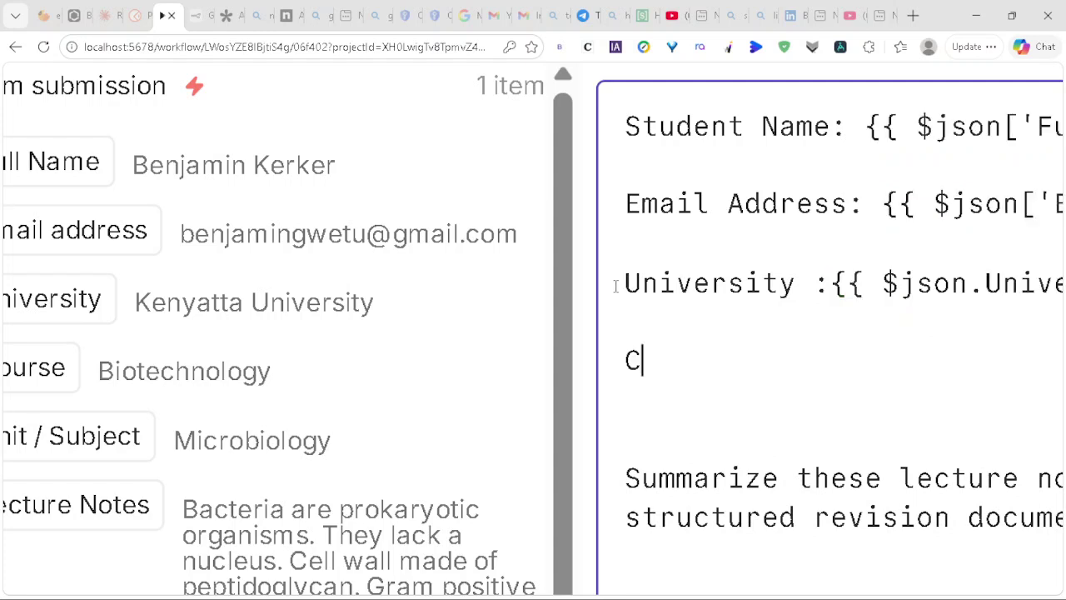
text(ourse:)
drag(29, 375, 775, 360)
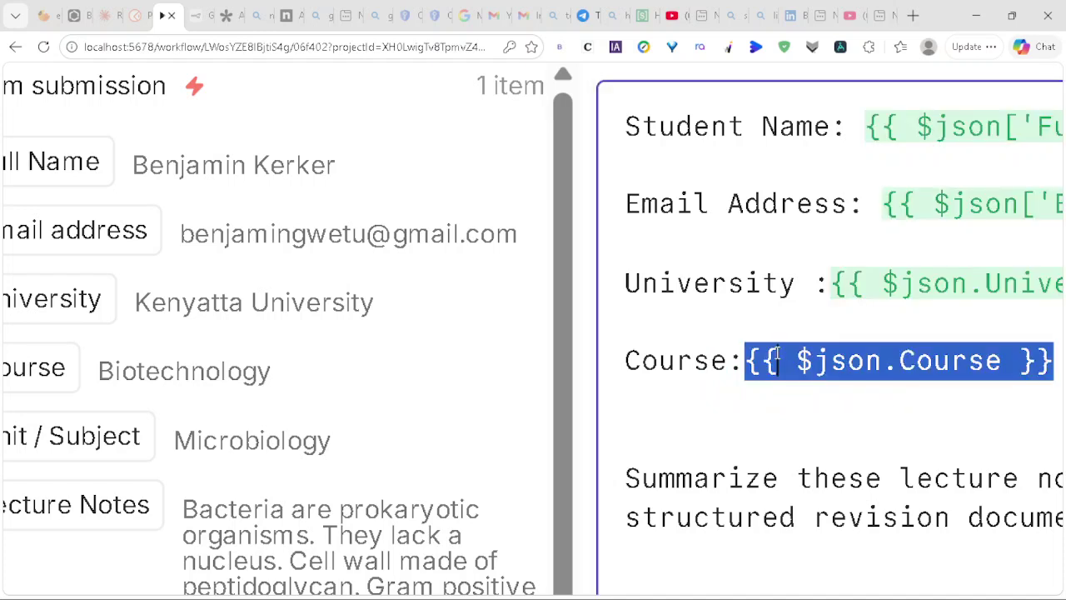
click(624, 382)
click(623, 382)
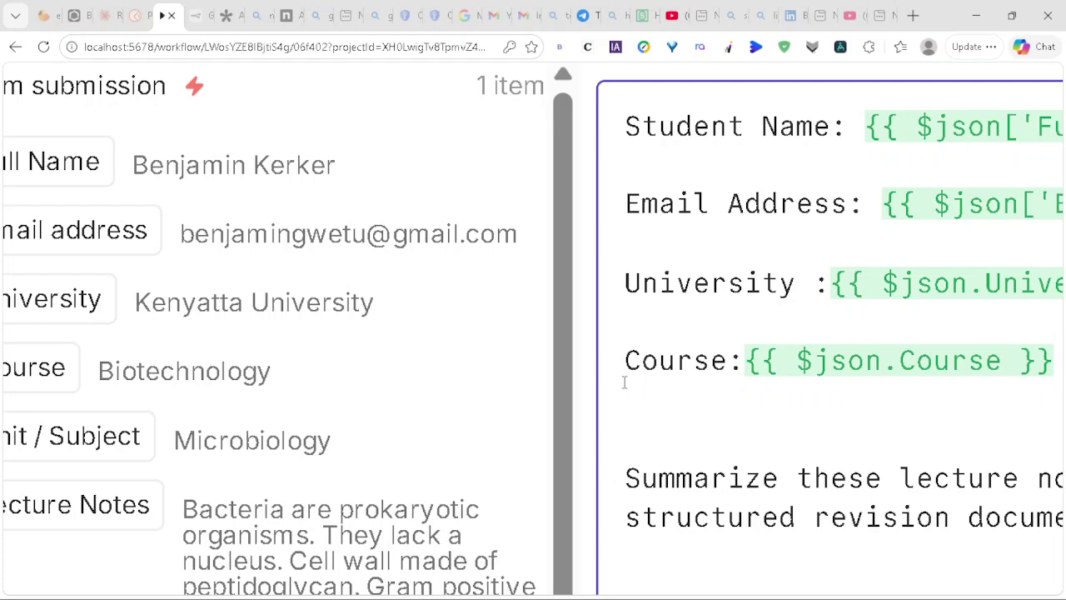
Step: Add a 'Unit/ Subject:' line mapped to the Unit / Subject field
text(Unit?)
key(BackSpace)
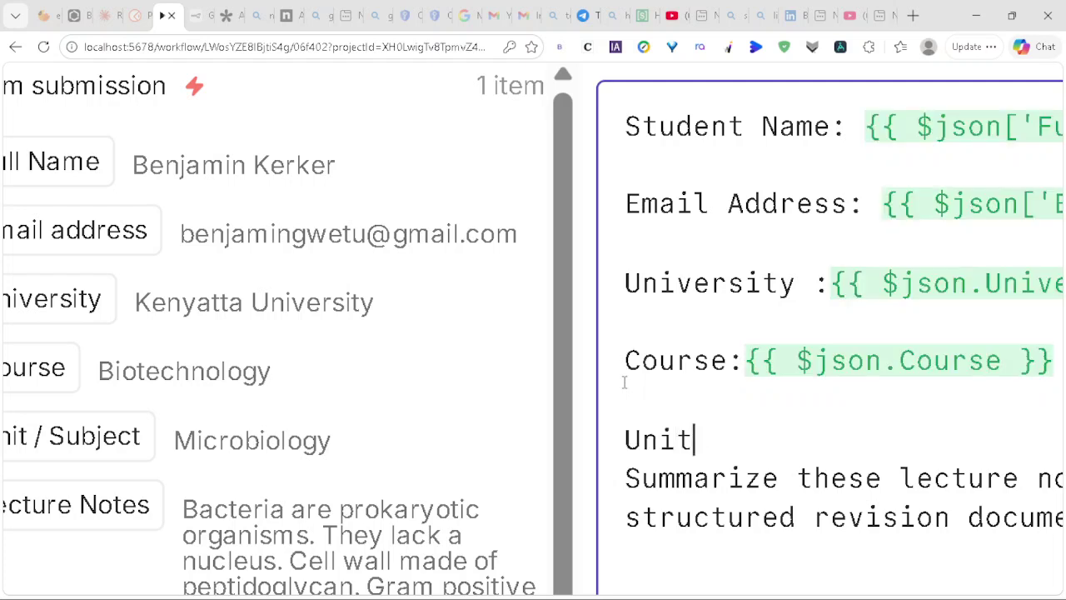
text(/ )
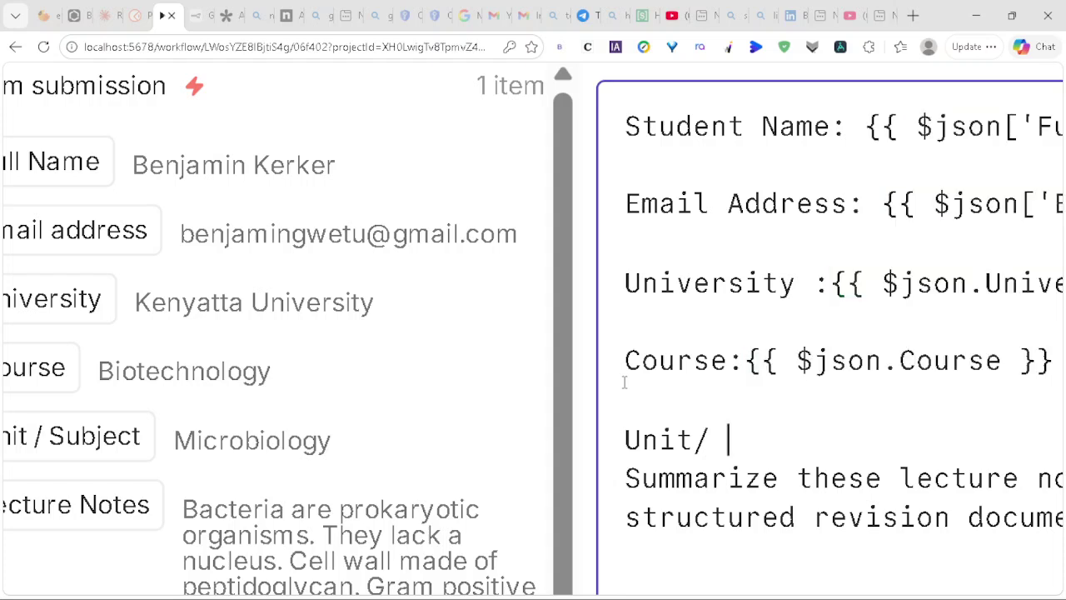
text(Subje)
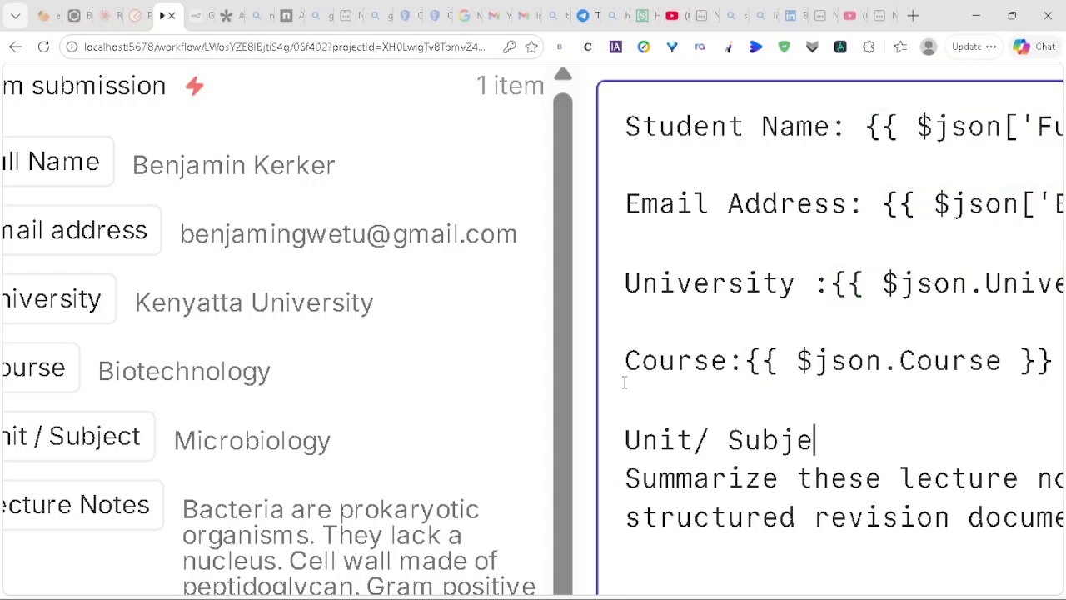
text(ct:)
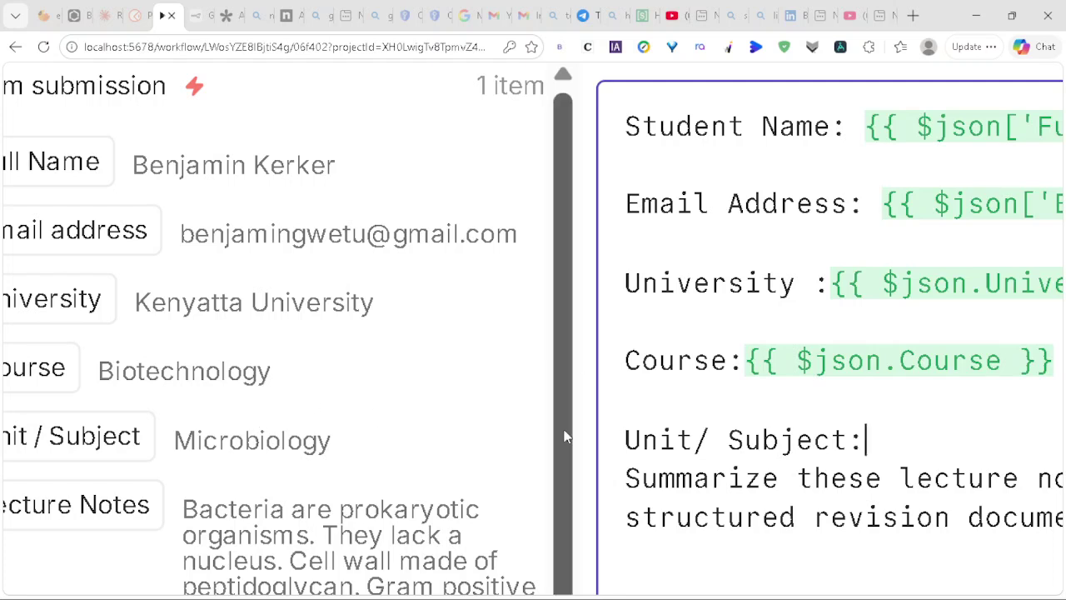
key(Return)
key(Return)
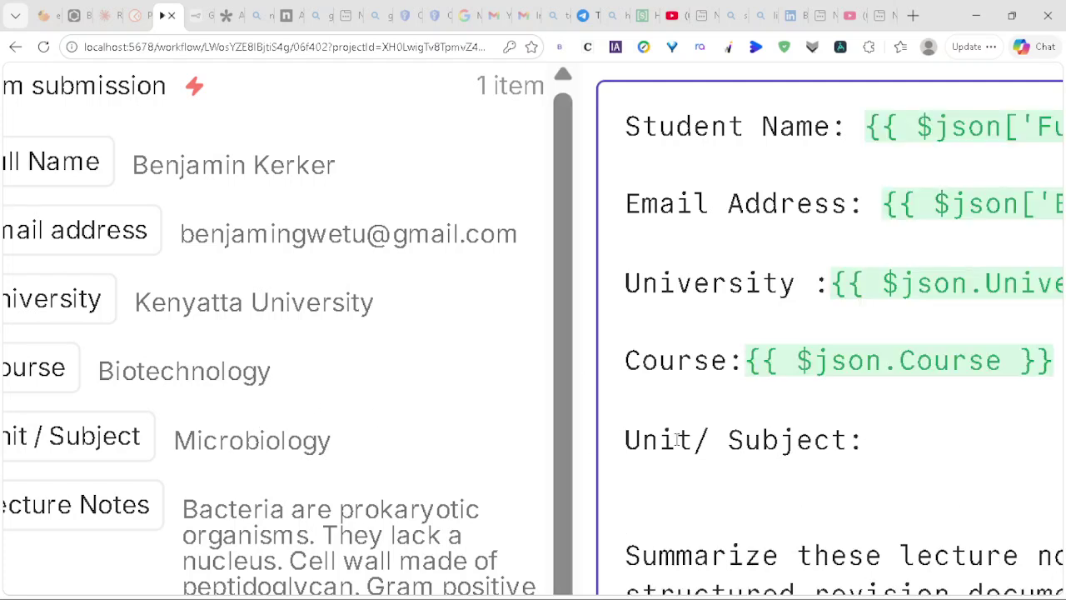
click(888, 425)
click(32, 436)
drag(105, 416, 917, 439)
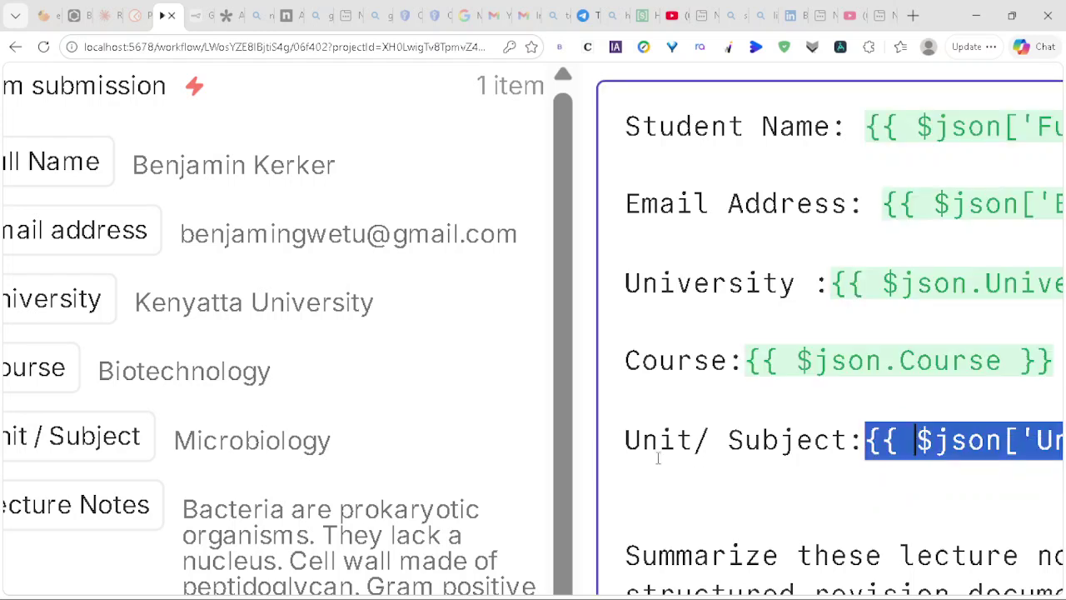
click(611, 439)
Step: Type a 'Lecture Notes :' label on the line above the Summarize instruction
key(Down)
key(Down)
text(Le)
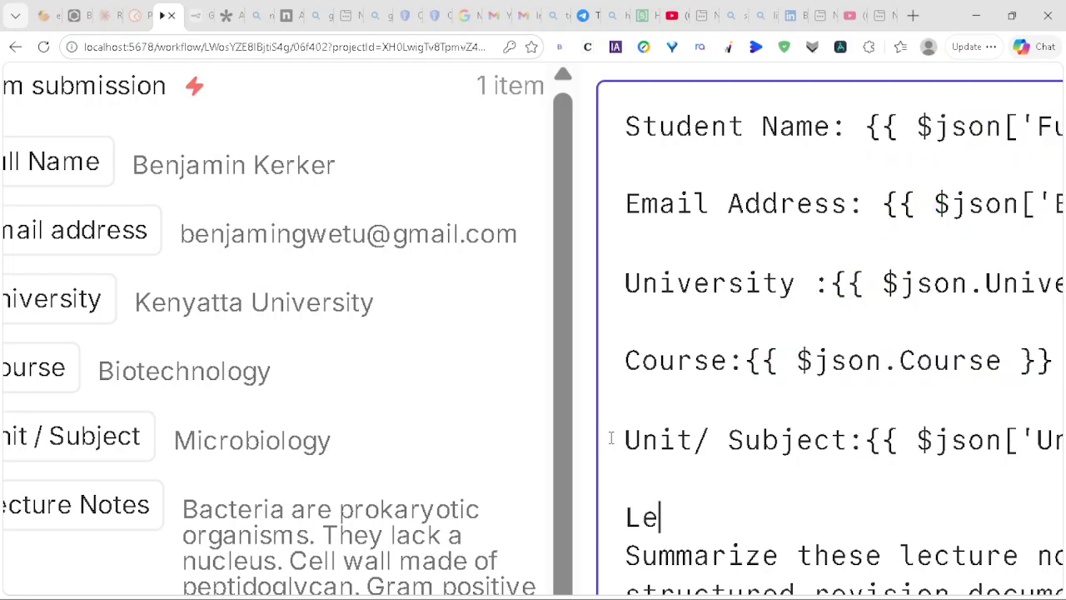
text(cture N)
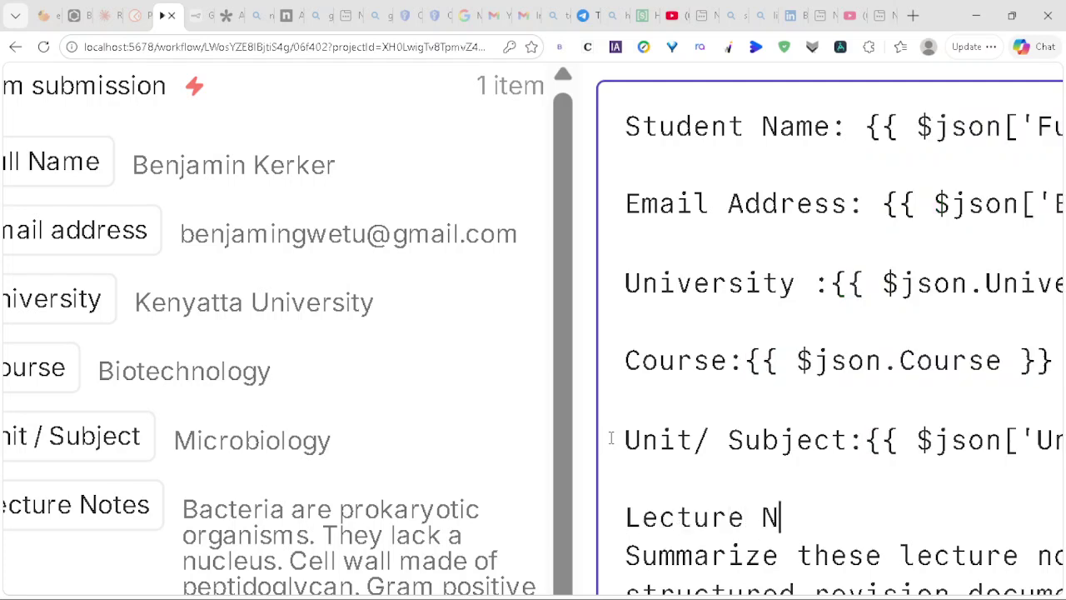
text(otes :)
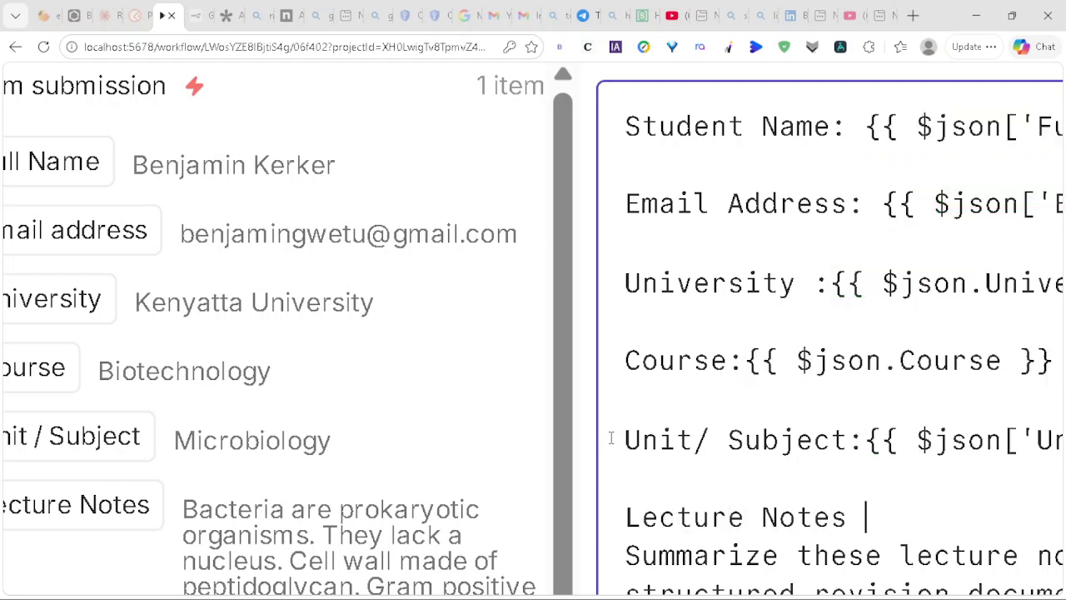
scroll(802, 494, down, 1)
scroll(802, 494, down, 1)
key(Return)
key(Return)
click(916, 318)
Step: Insert the Lecture Notes field after its label and review the resolved prompt with the bacteria notes
drag(206, 325, 891, 326)
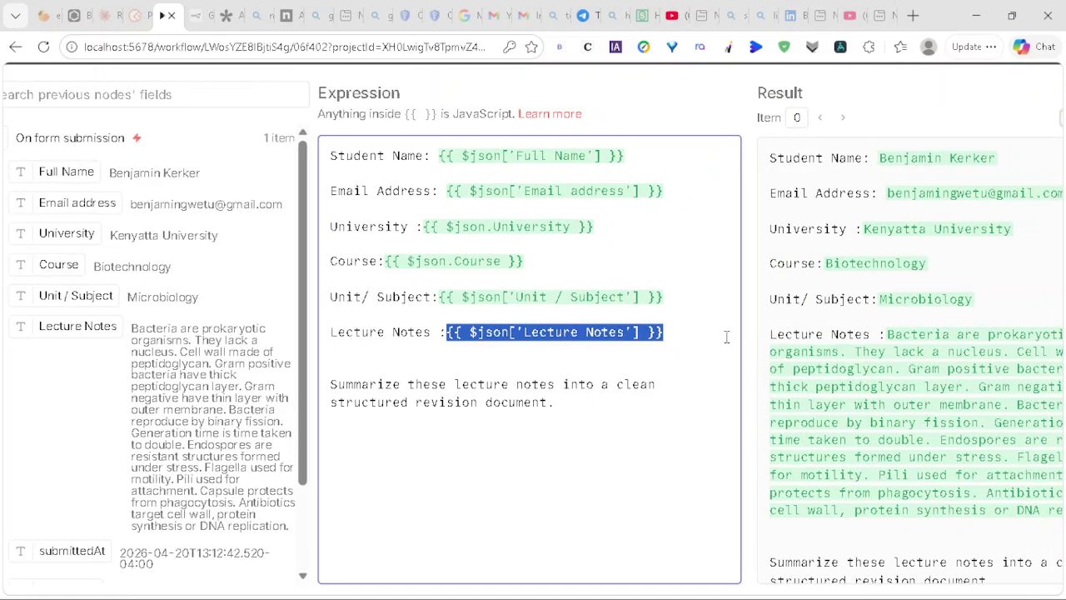
scroll(702, 323, right, 2)
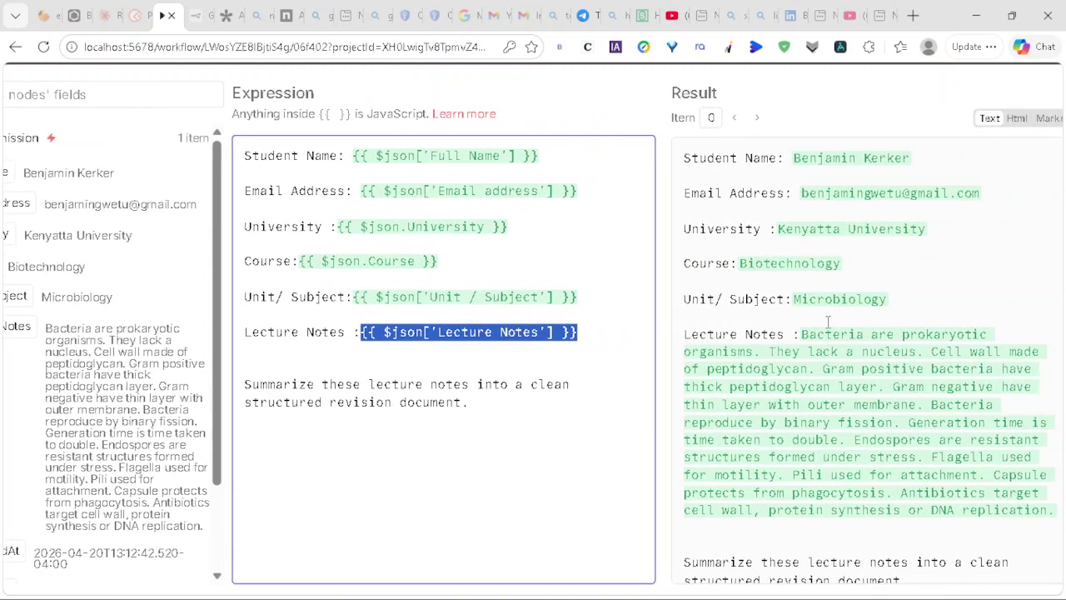
scroll(688, 239, up, 4)
scroll(657, 232, right, 5)
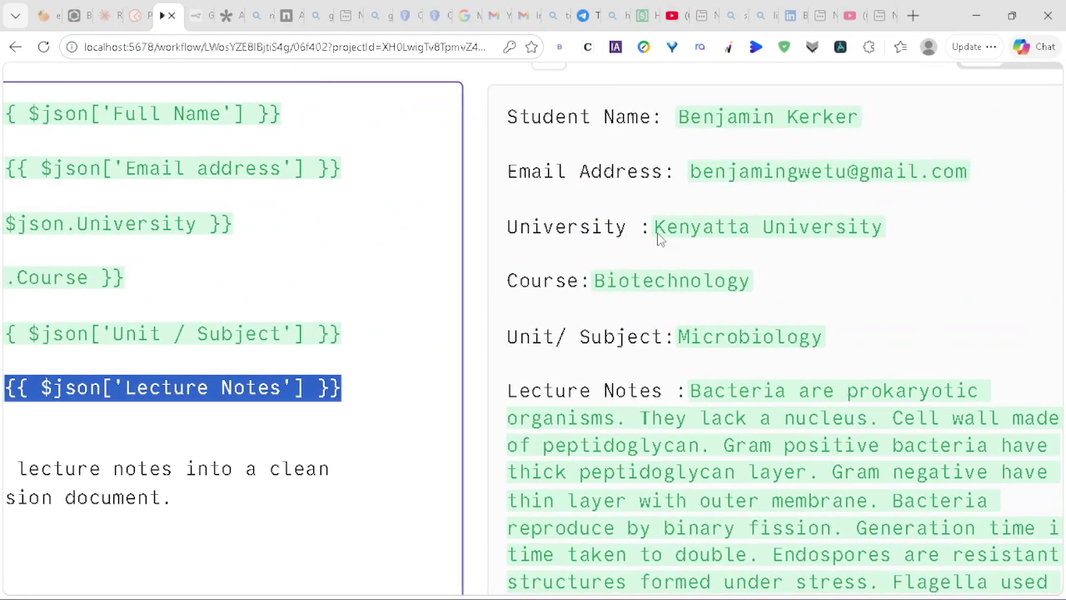
scroll(612, 266, down, 2)
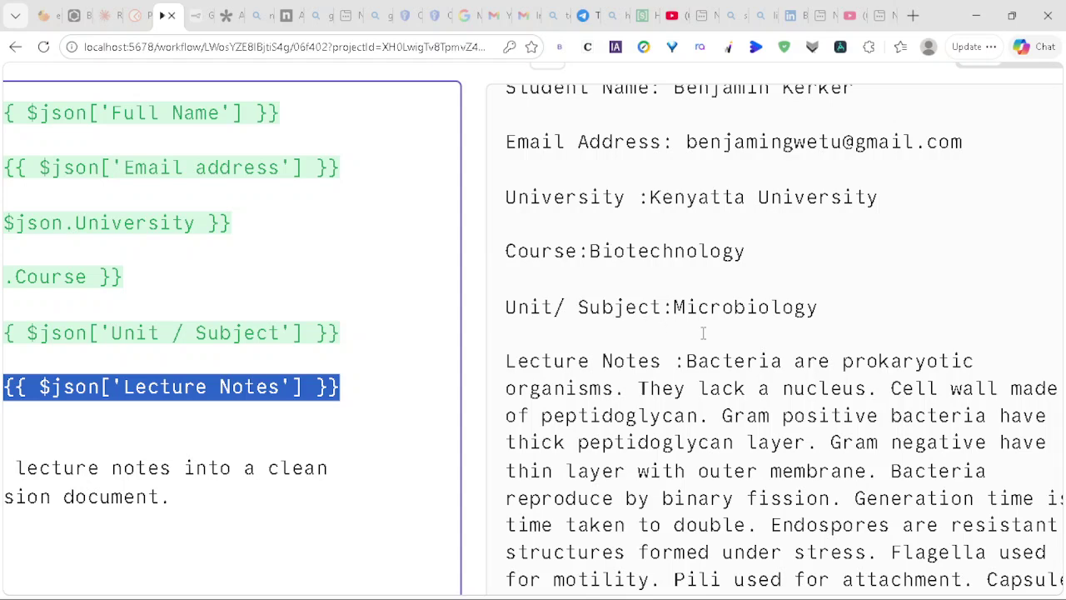
scroll(704, 424, down, 3)
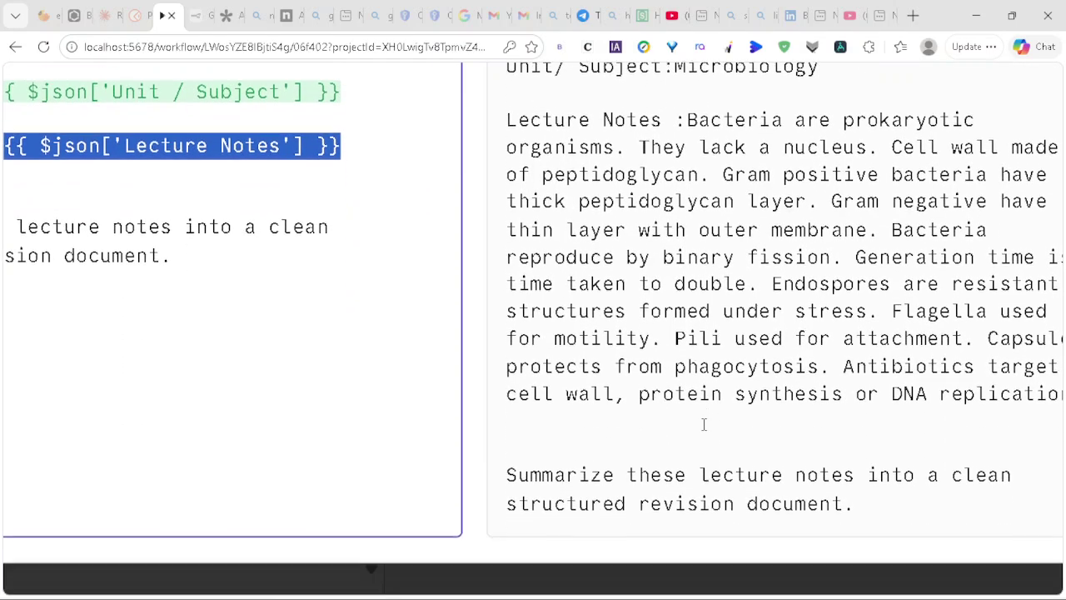
scroll(587, 464, up, 2)
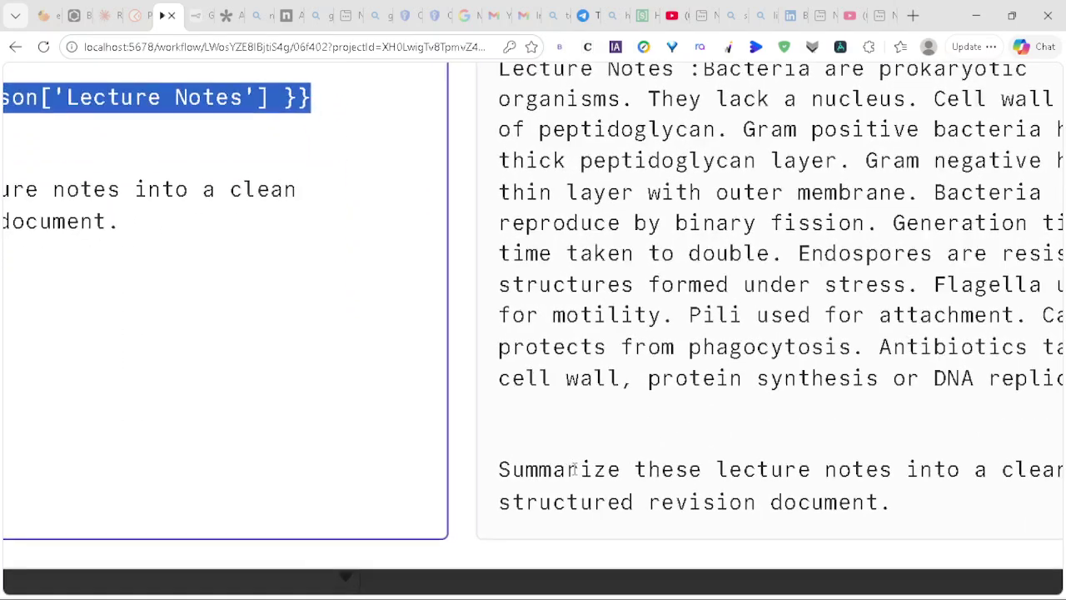
scroll(687, 469, right, 2)
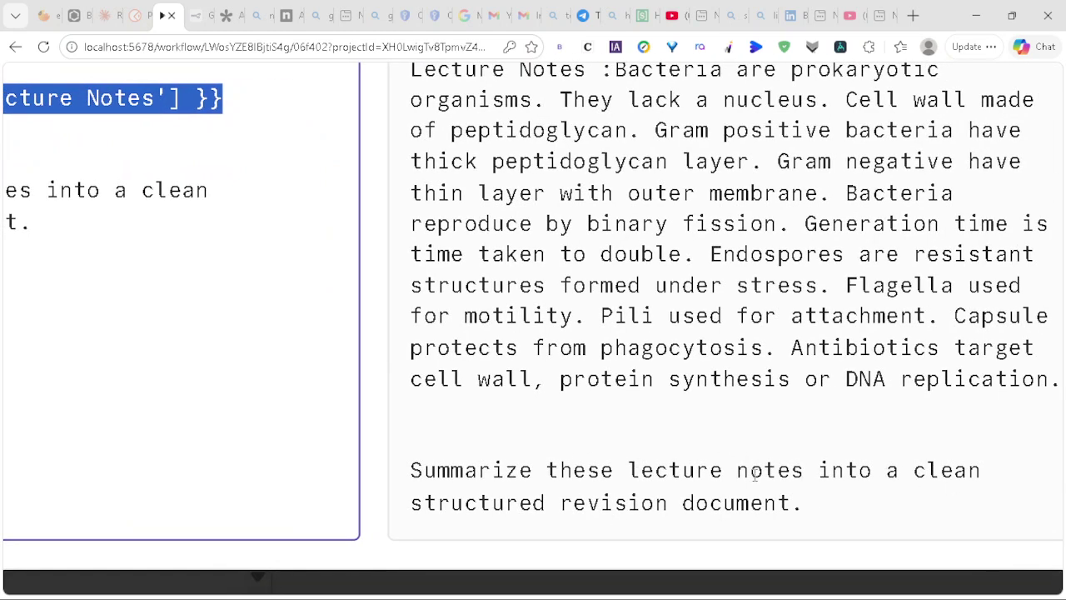
scroll(703, 353, down, 5)
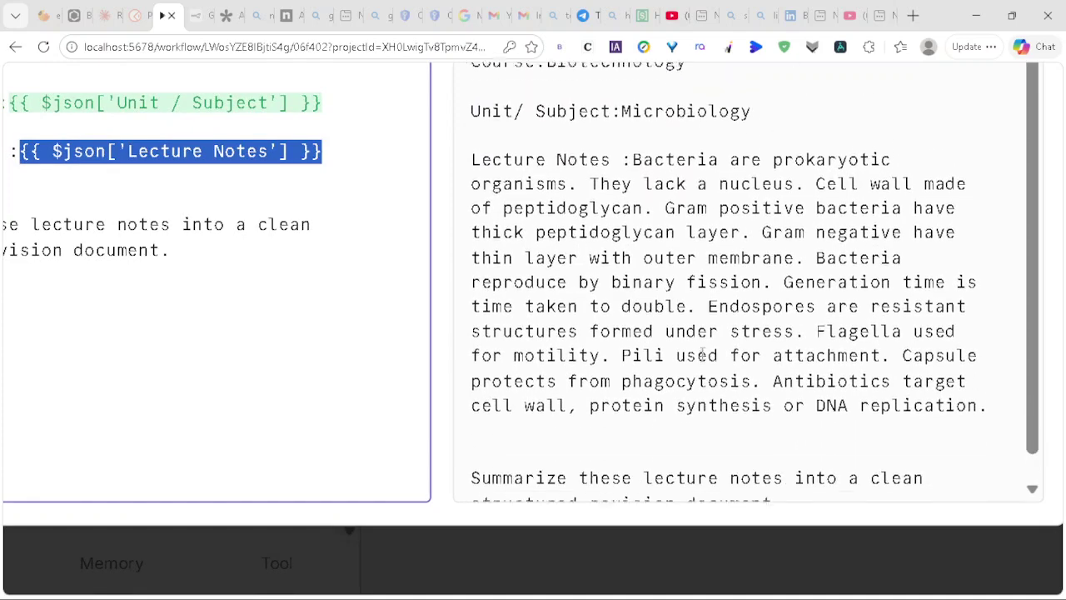
scroll(700, 351, down, 2)
scroll(884, 280, up, 1)
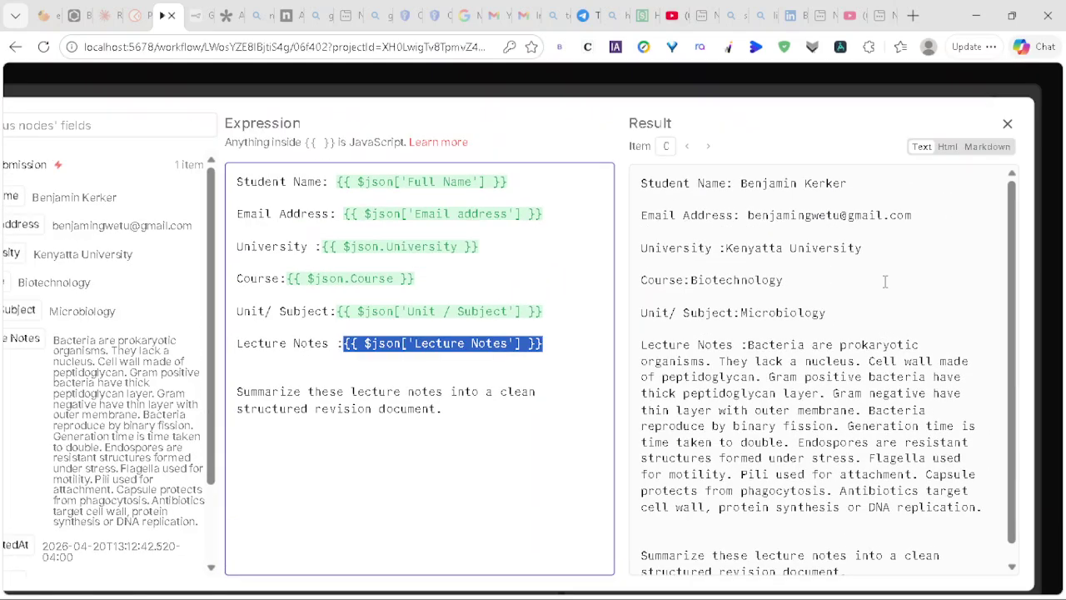
Step: Close the expression editor and AI Agent settings, and enlarge the canvas view
click(1007, 123)
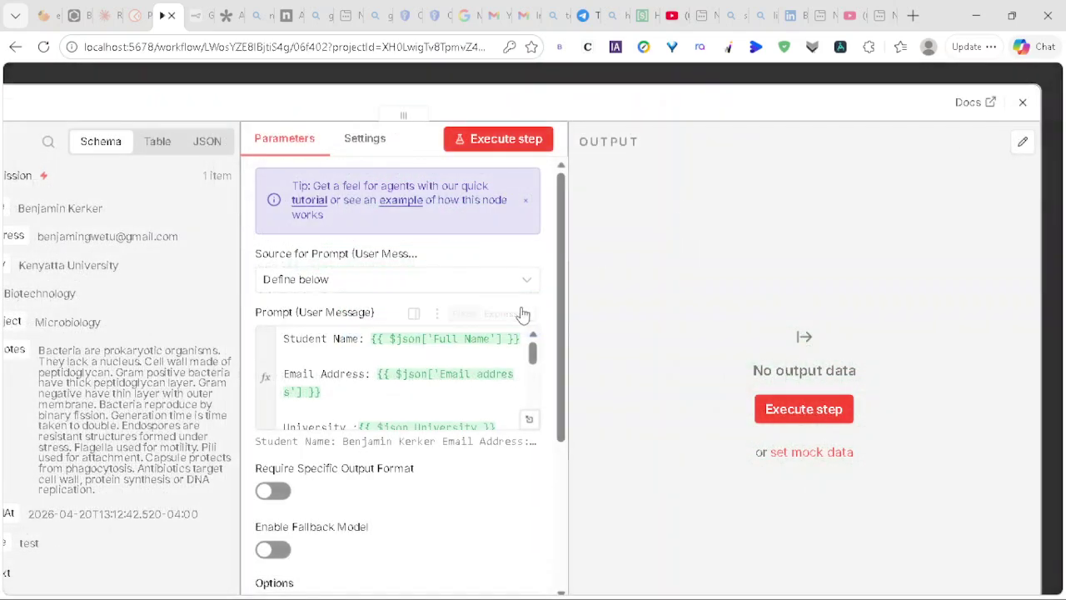
scroll(500, 447, down, 2)
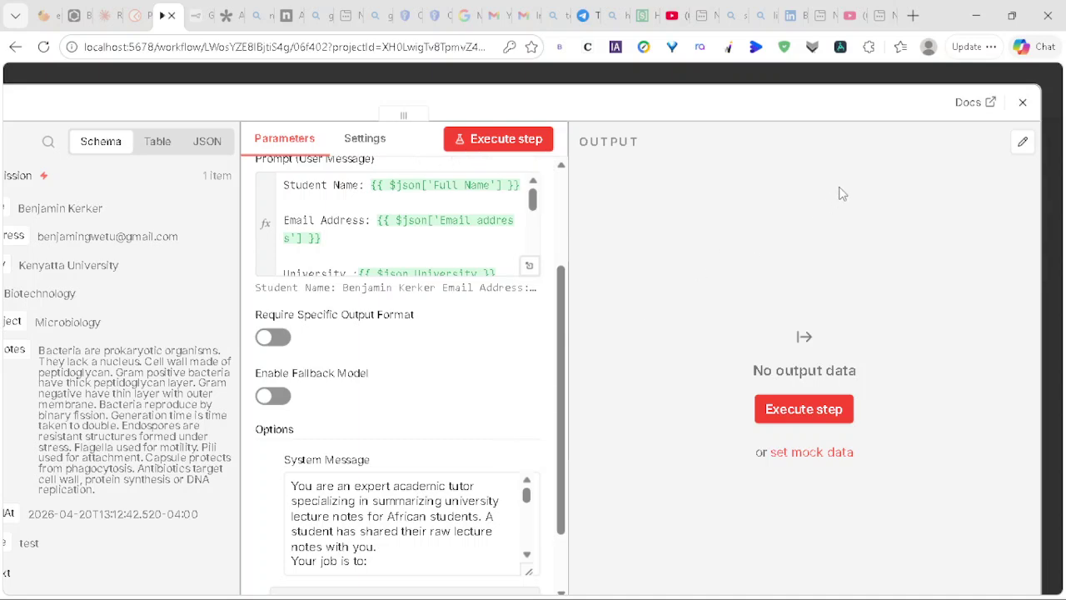
click(1023, 102)
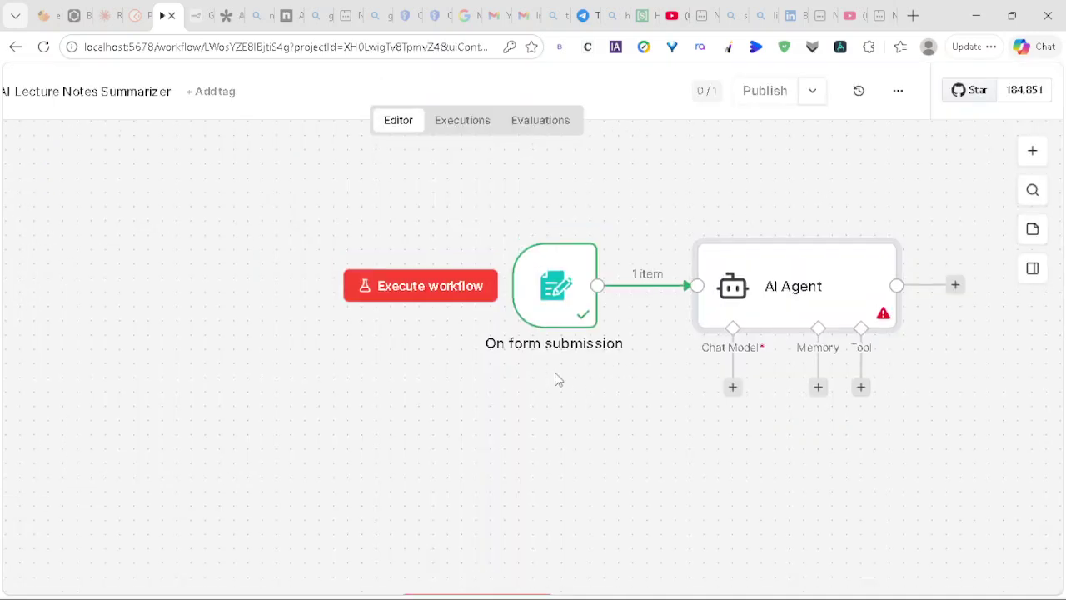
key(ctrl+plus)
key(ctrl+plus)
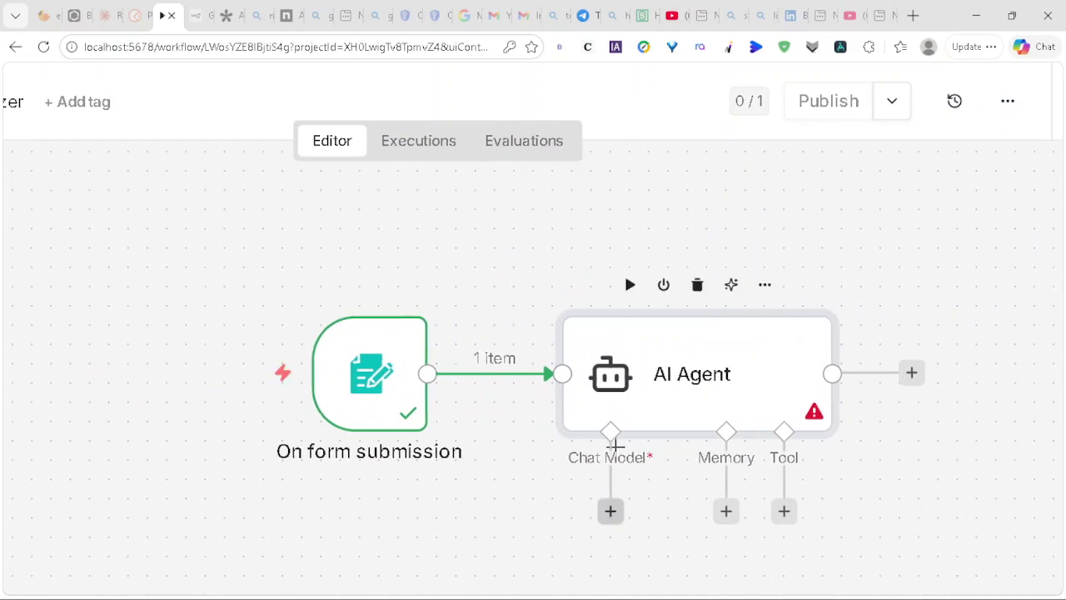
Step: Attach a Groq Chat Model to the AI Agent using llama-3.3-70b-versatile
click(610, 510)
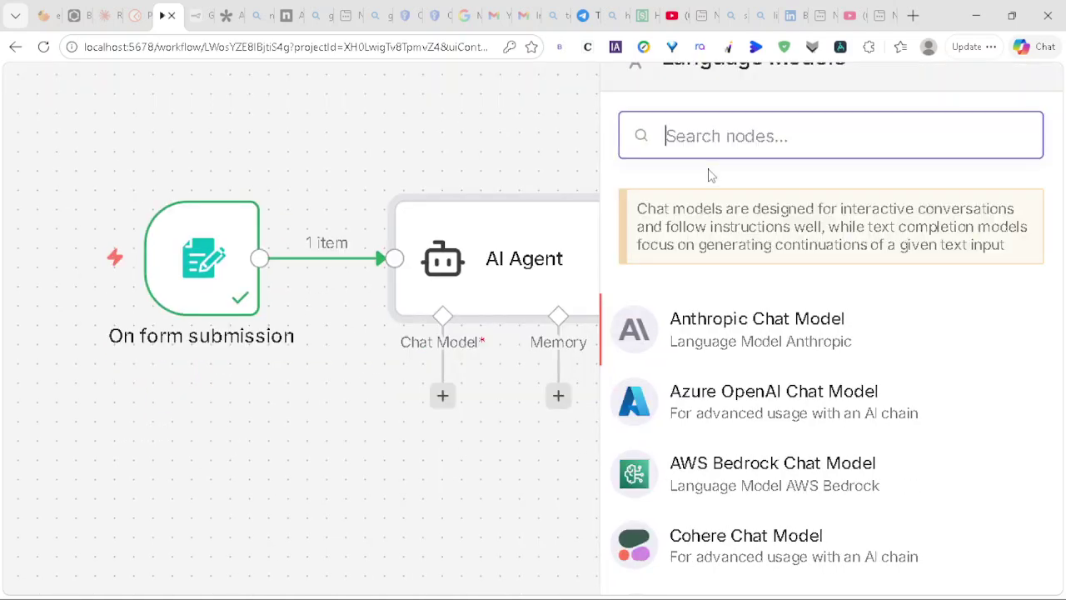
text(g)
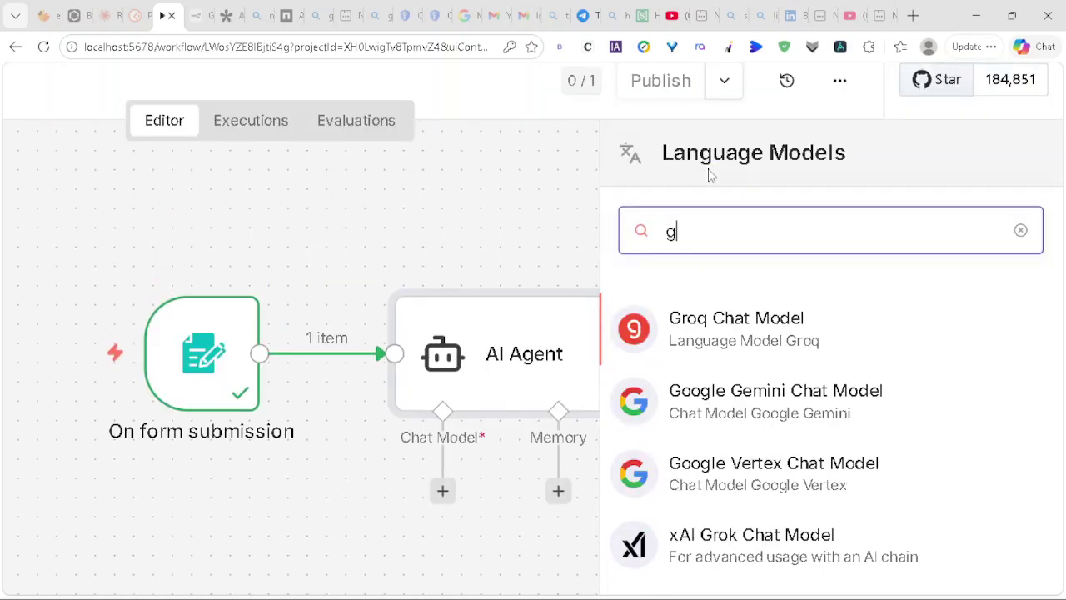
click(673, 335)
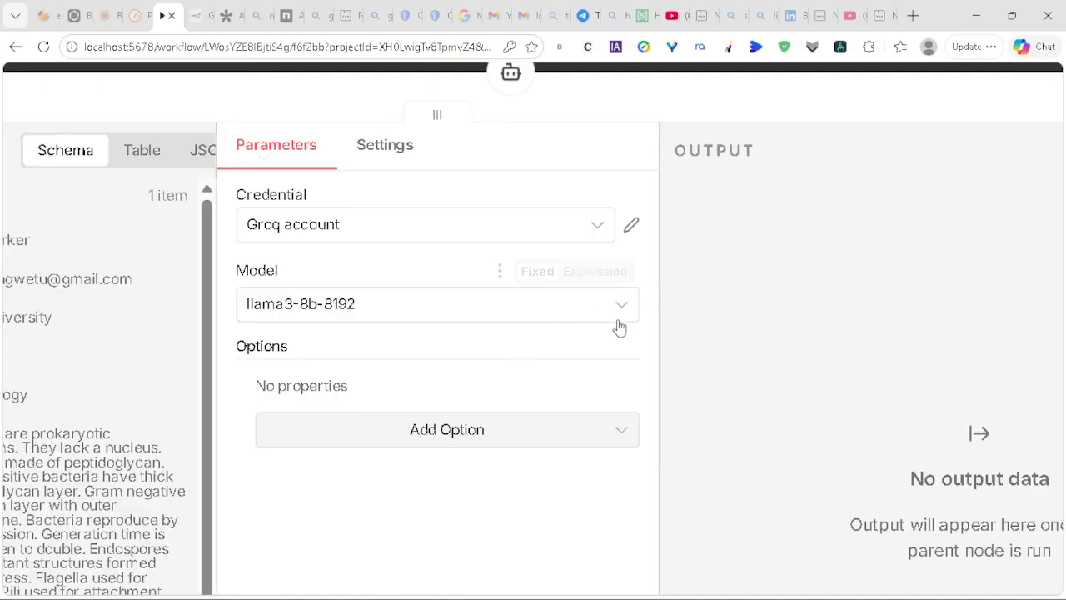
click(626, 310)
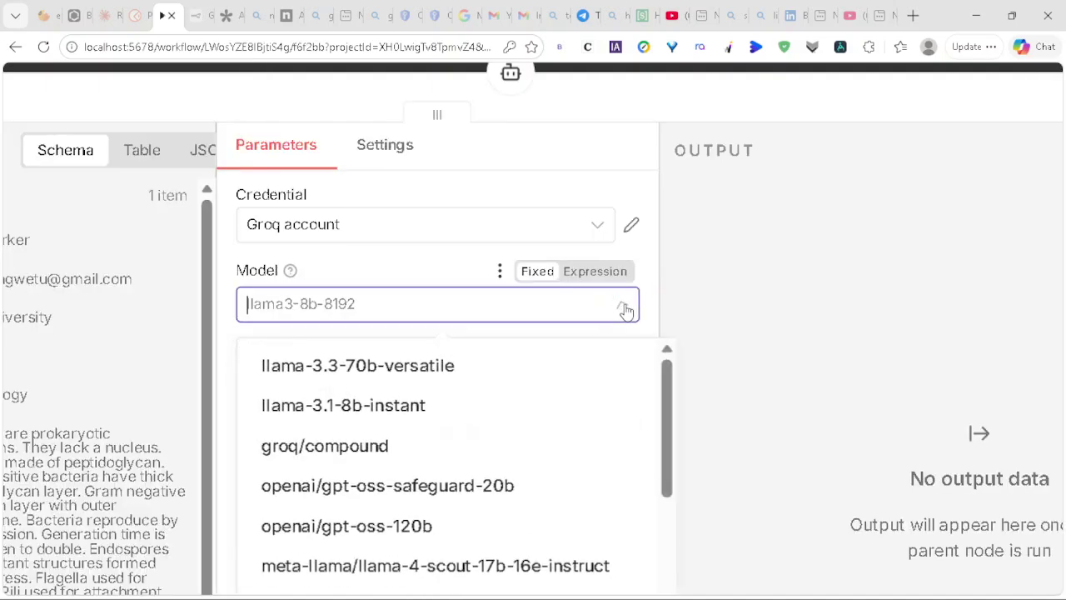
click(393, 365)
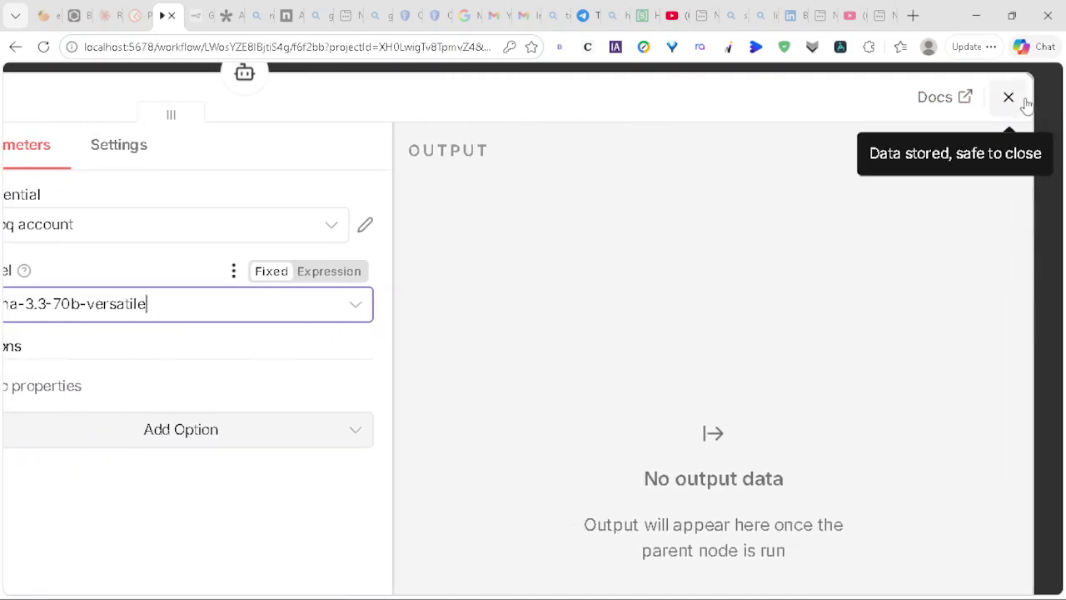
click(1010, 99)
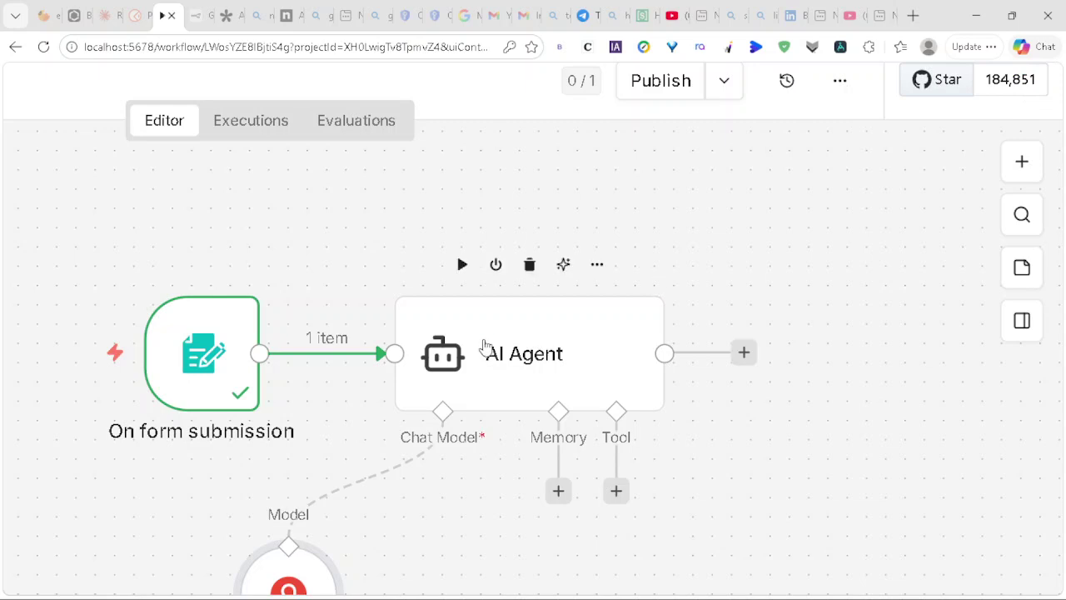
Step: Pin the On form submission test data, then execute the AI Agent step on it
scroll(486, 346, down, 1)
scroll(486, 347, down, 1)
mouse_move(218, 310)
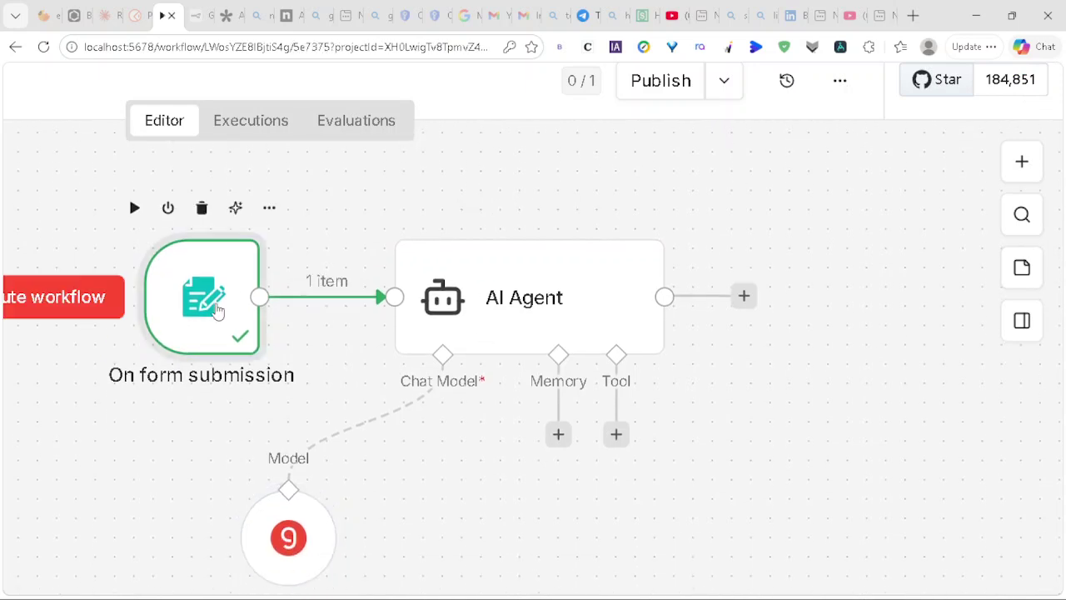
double_click(218, 311)
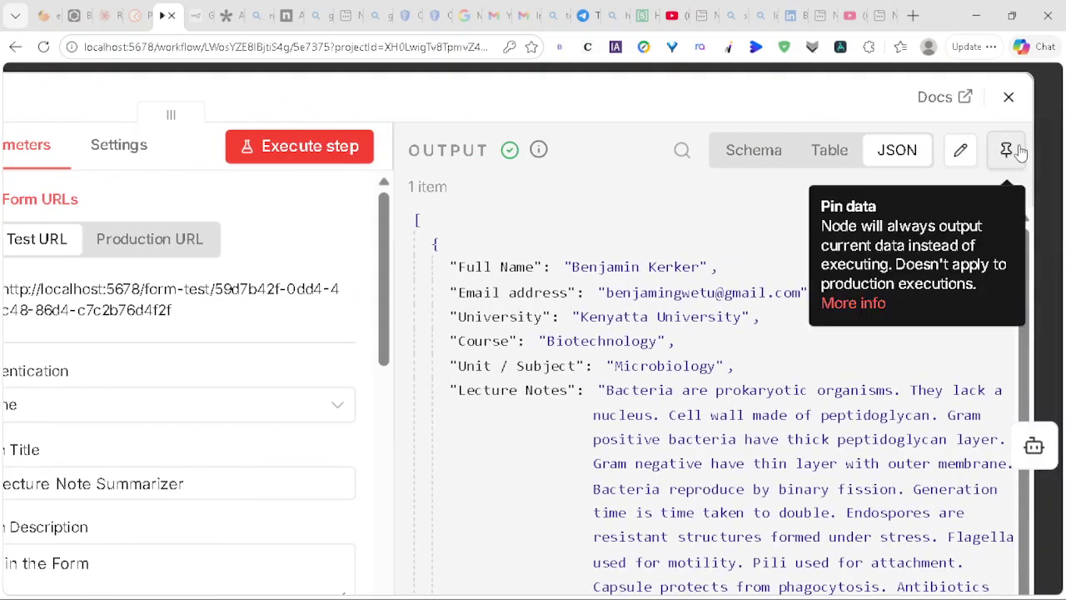
click(1006, 149)
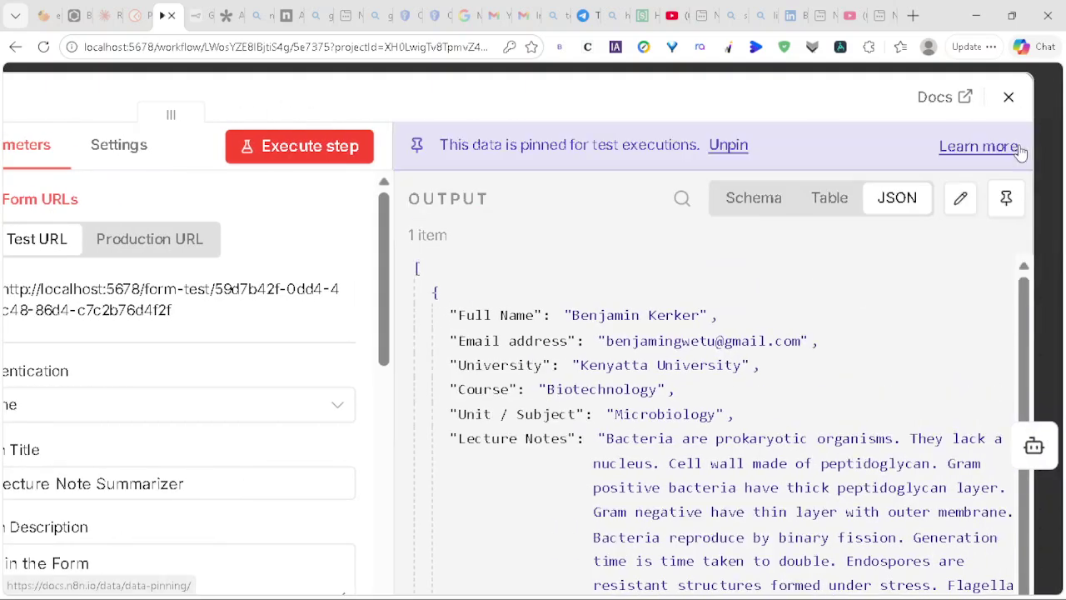
click(1008, 96)
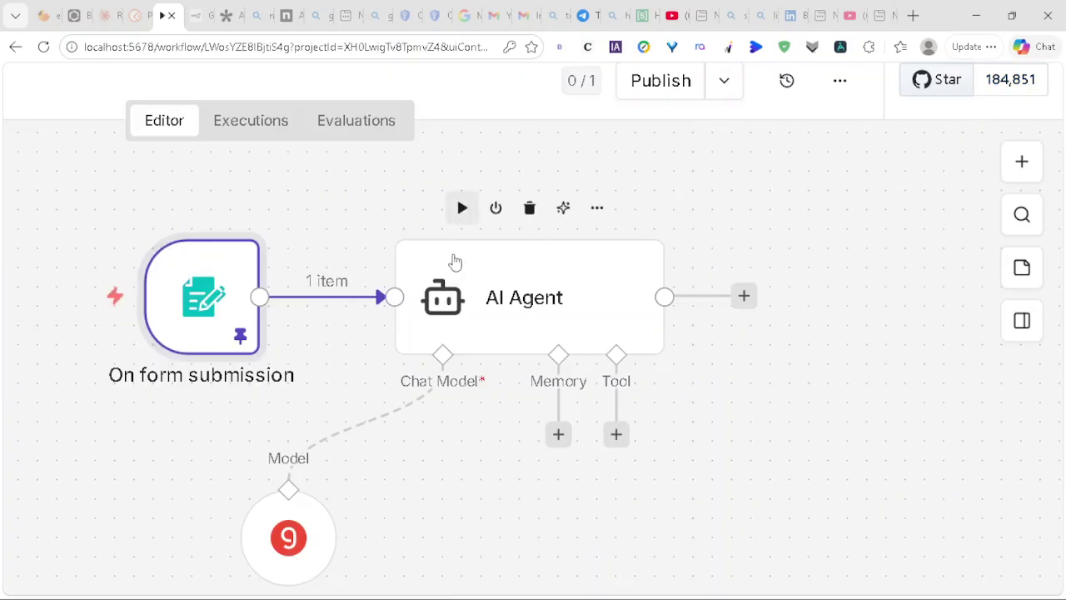
click(462, 210)
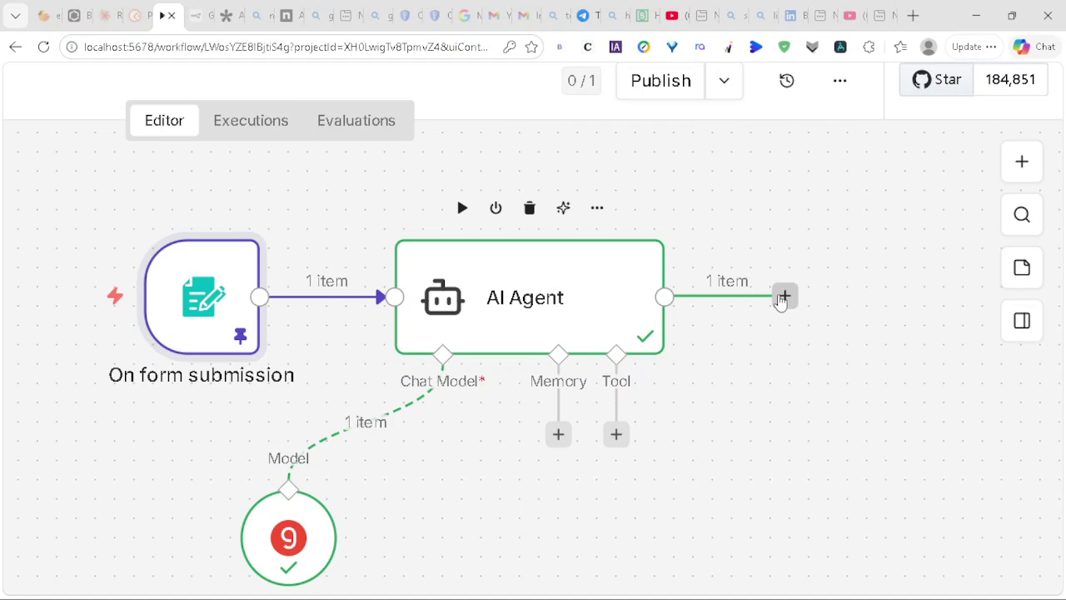
Step: Start a new step after the AI Agent and search the node list for Gmail
click(783, 296)
click(781, 301)
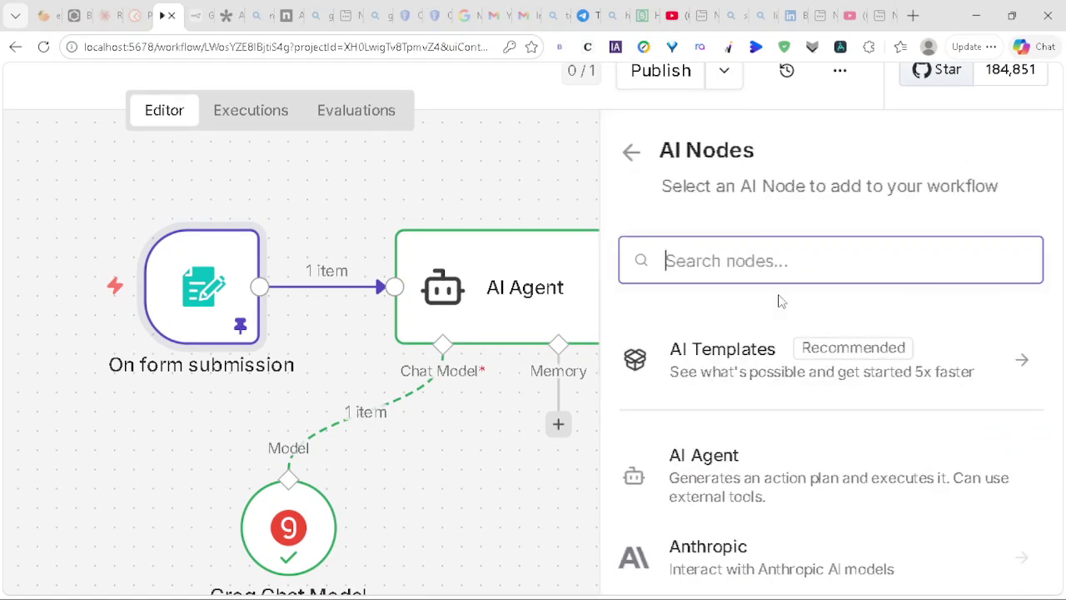
text(Gmail)
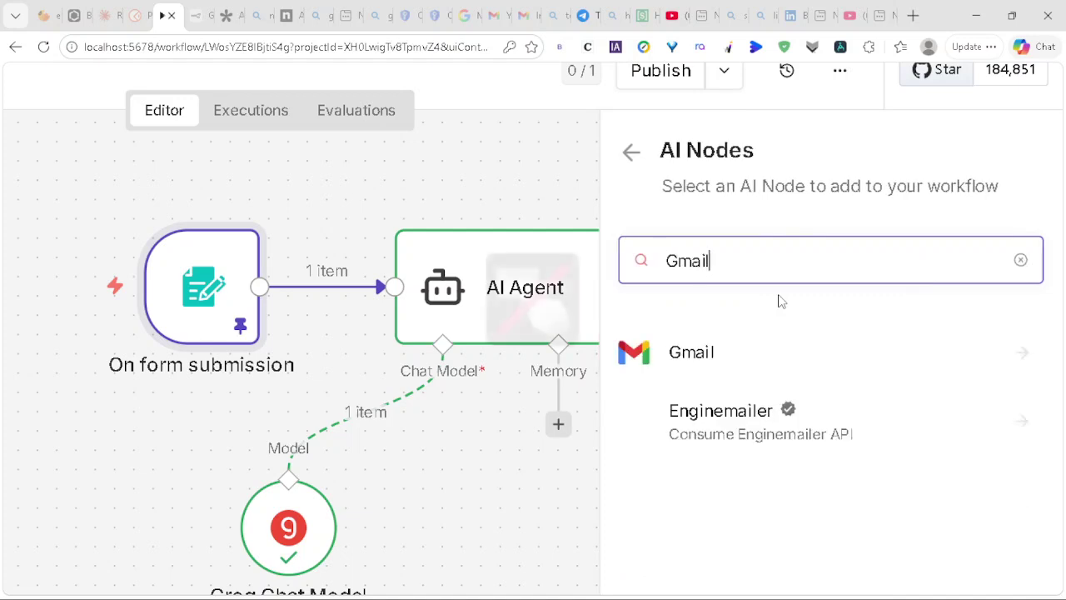
Step: Clear the system notifications and turn off Do Not Disturb
key(super+n)
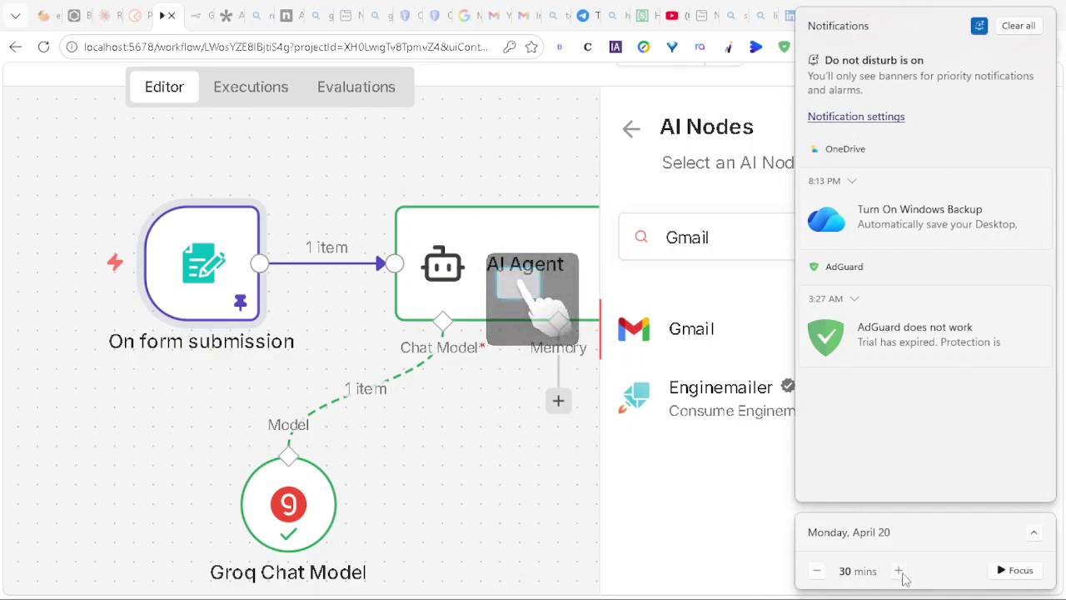
click(1035, 533)
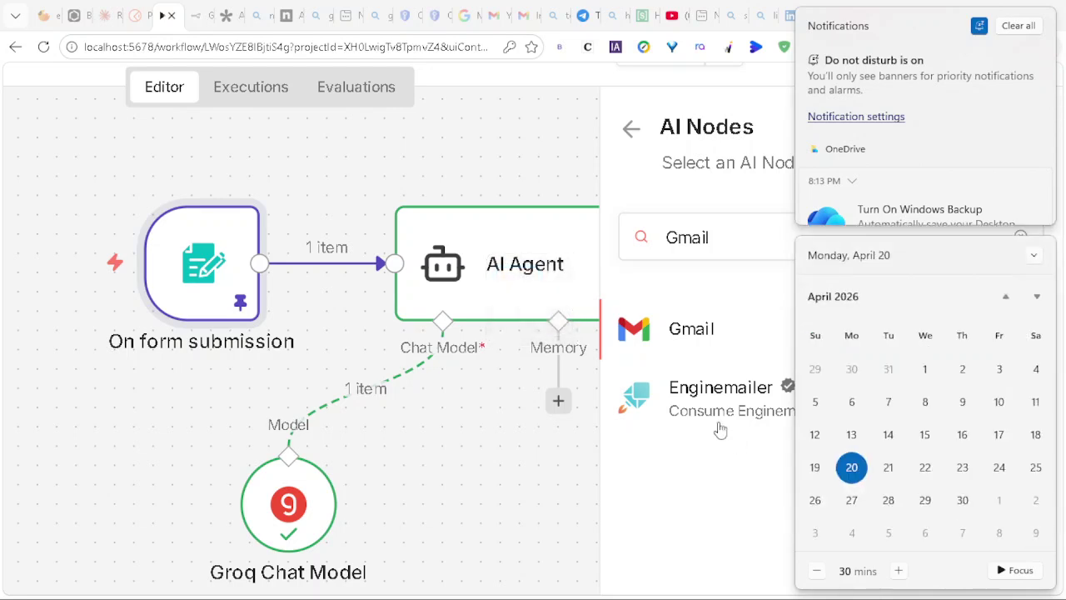
click(1033, 259)
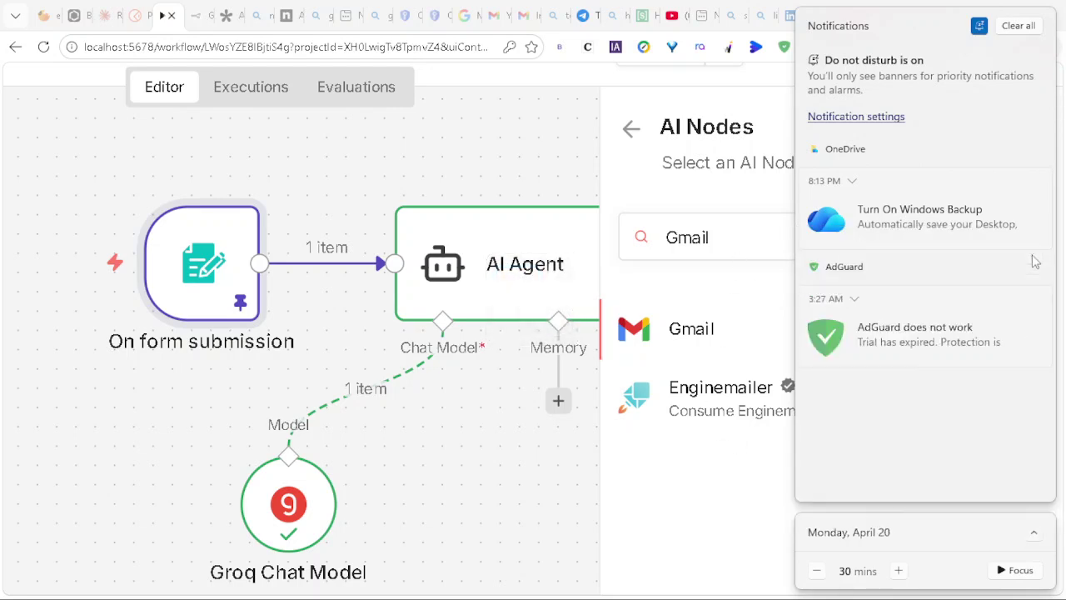
click(1018, 27)
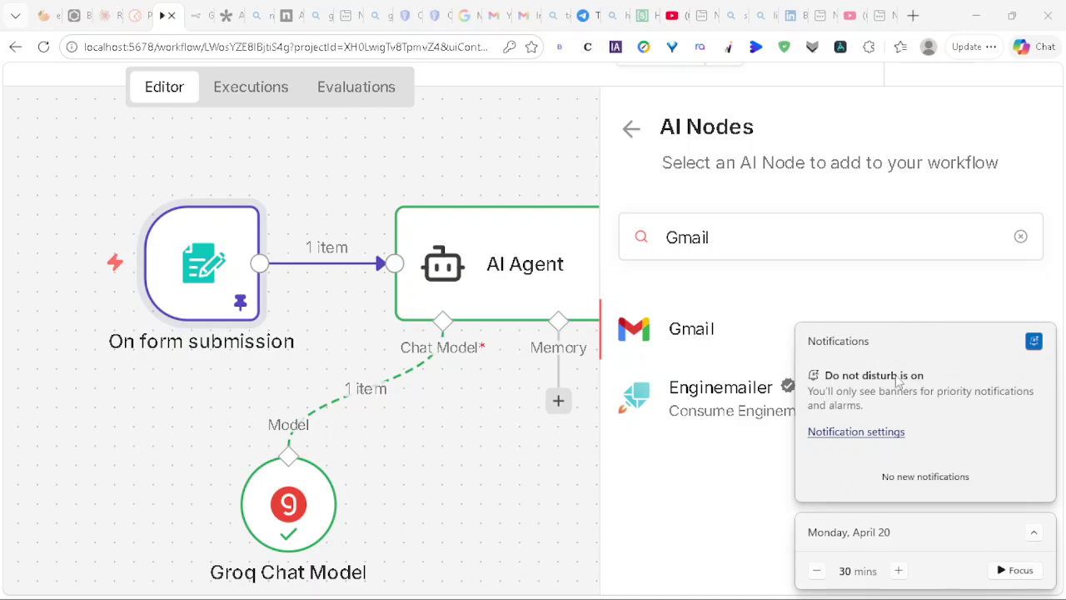
click(1035, 342)
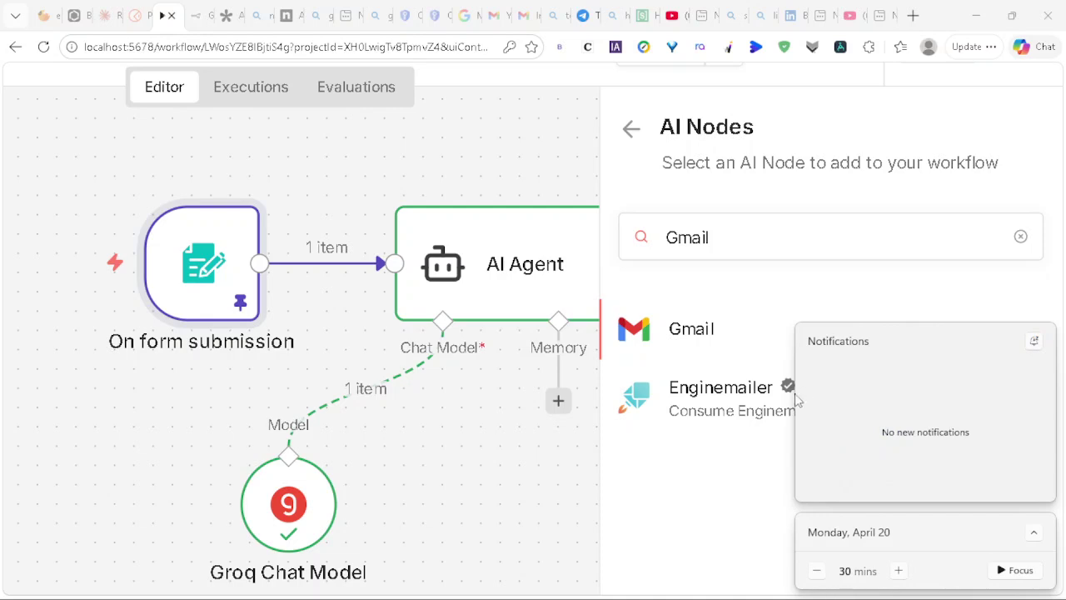
Step: Add the Gmail node with its 'Send a message' action
click(705, 331)
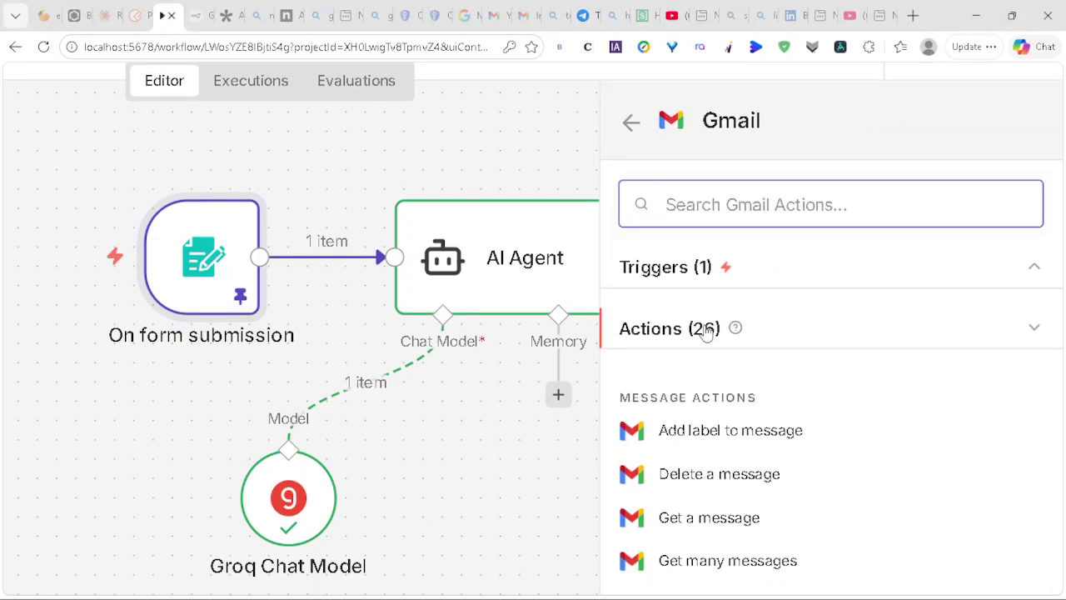
scroll(700, 541, down, 4)
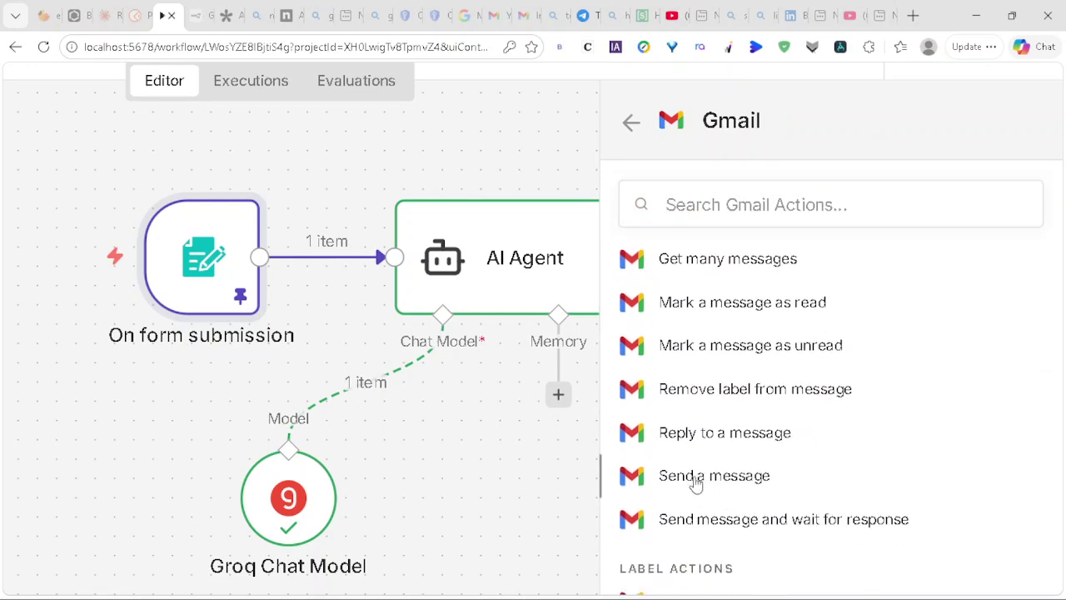
click(641, 485)
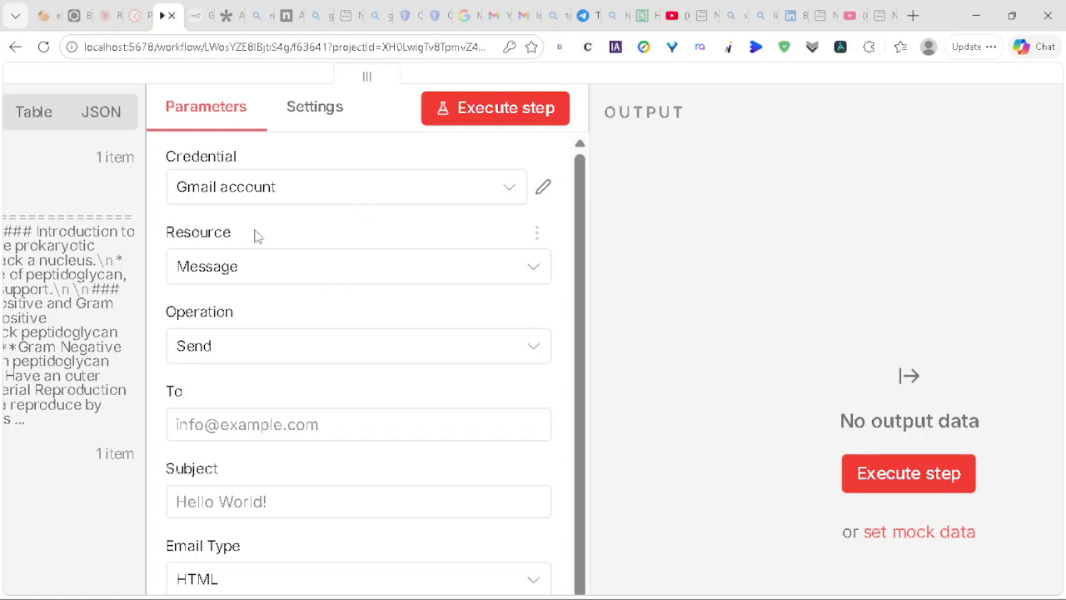
Step: Map the submitted Email address form field into the Gmail To field
scroll(327, 348, down, 2)
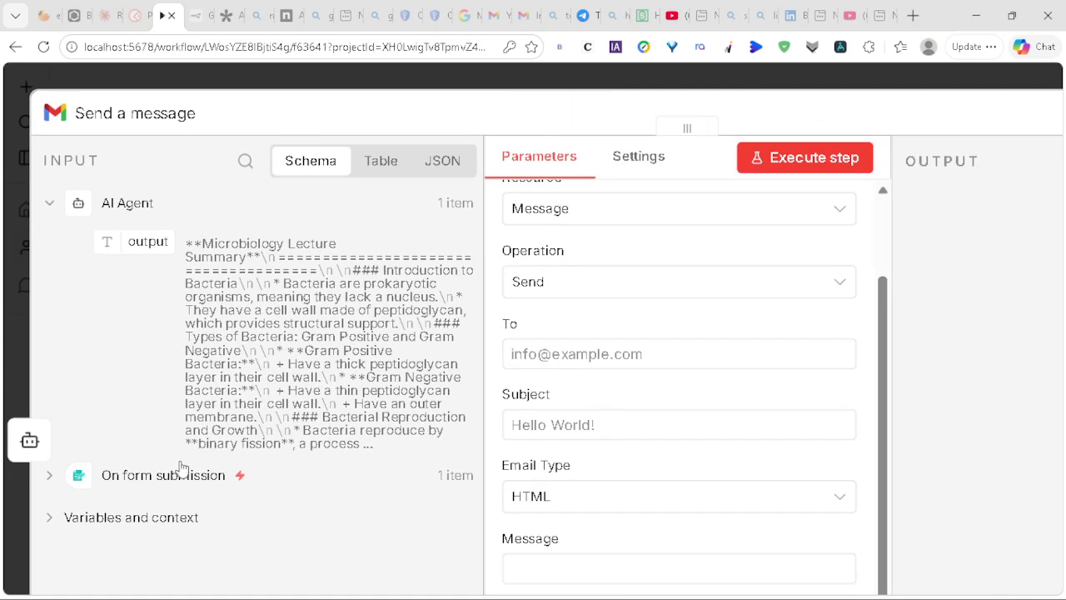
click(190, 473)
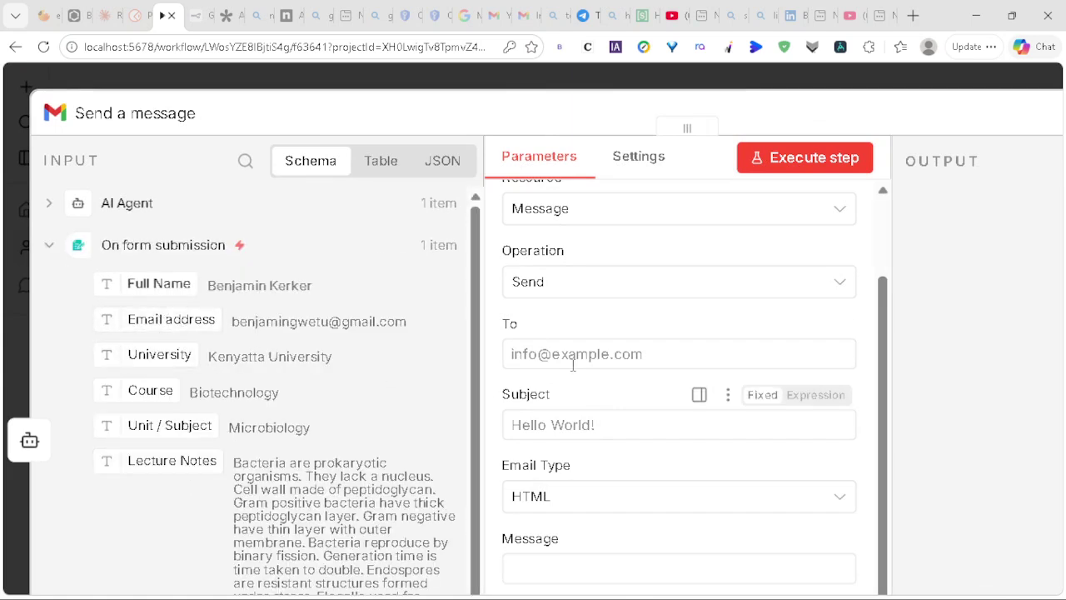
drag(353, 338, 579, 352)
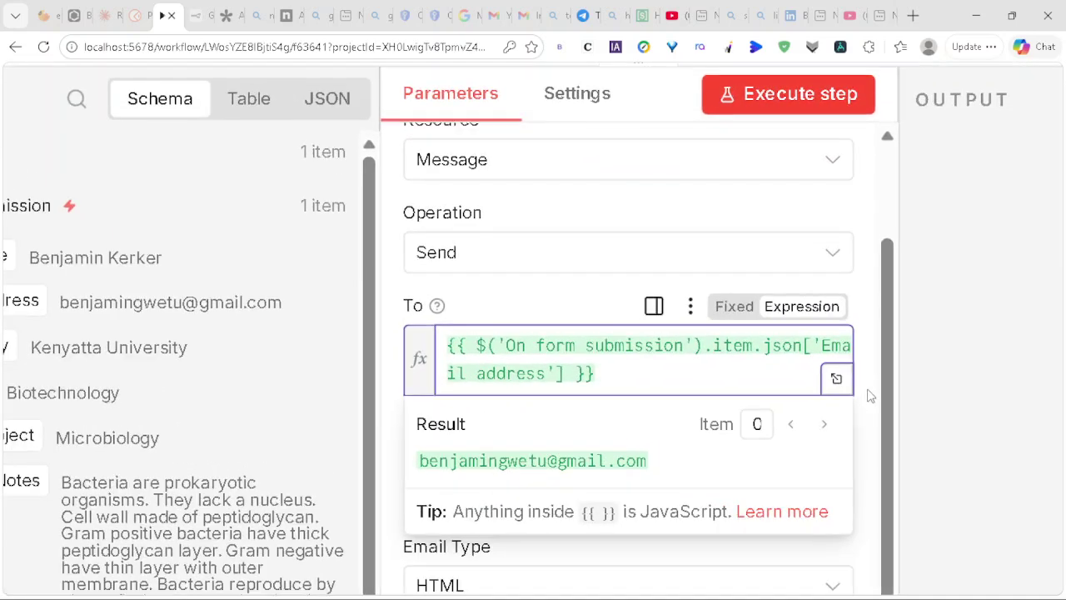
click(894, 503)
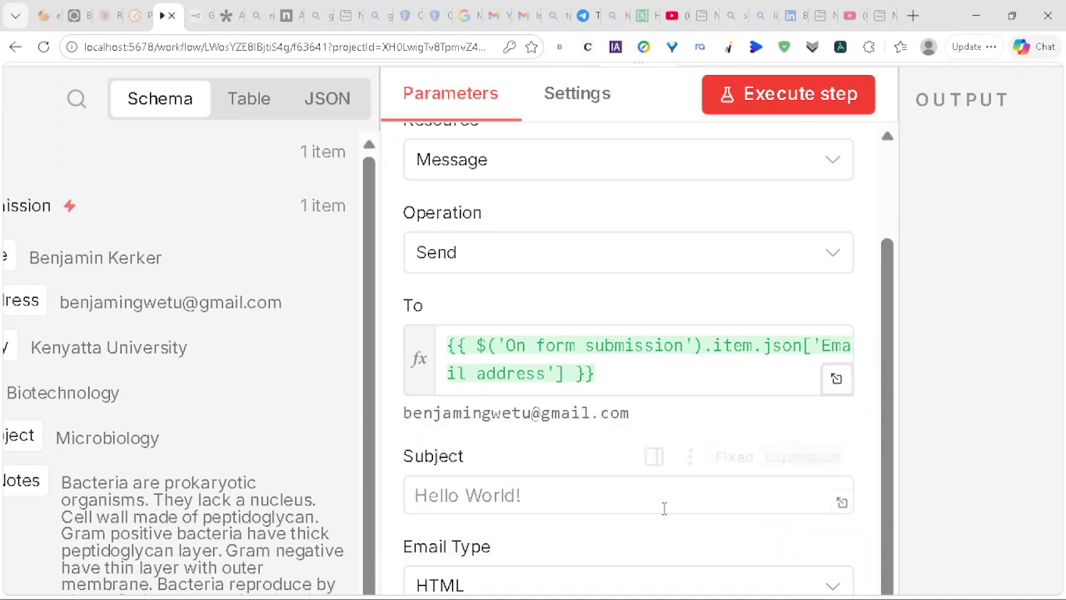
Step: Enter the subject 'Here are aou're summarizded notes'
scroll(671, 519, down, 1)
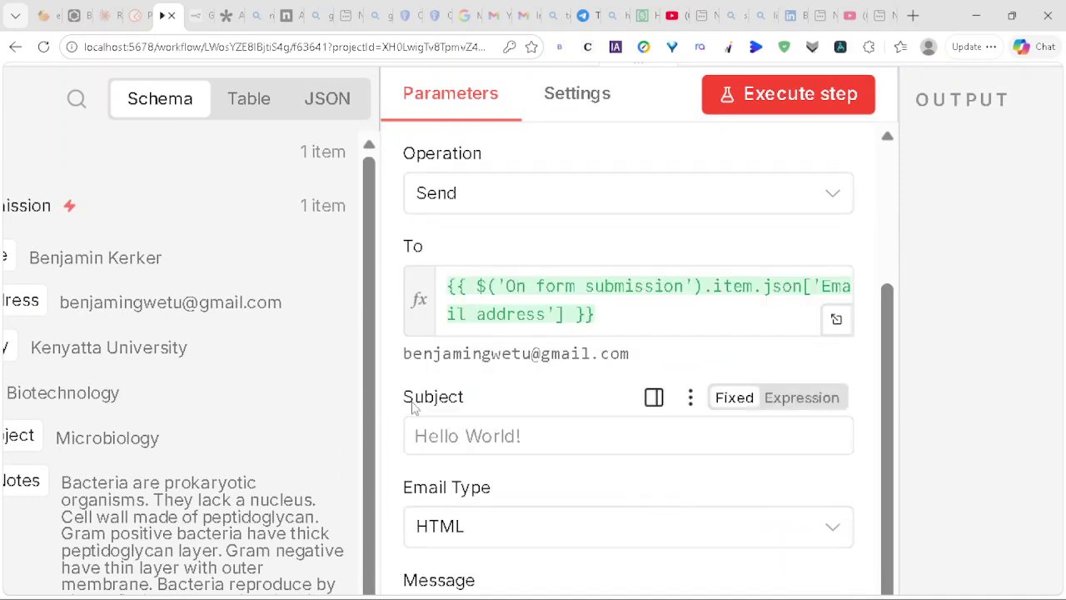
click(448, 435)
text(G)
key(BackSpace)
text(Her)
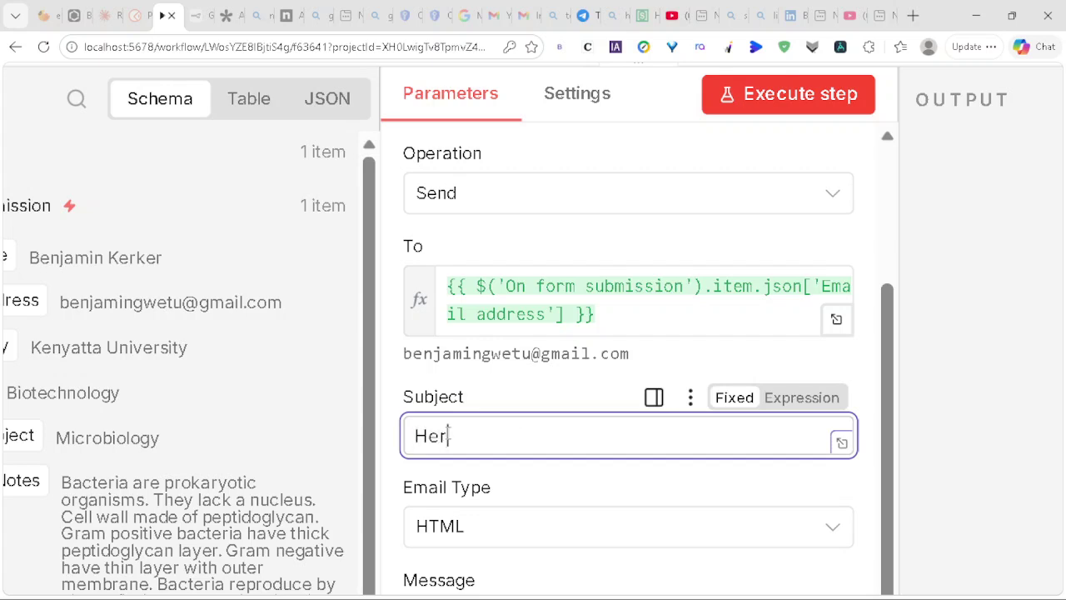
text(e)
text( are )
text(a)
text(o)
text(u're )
text(sum)
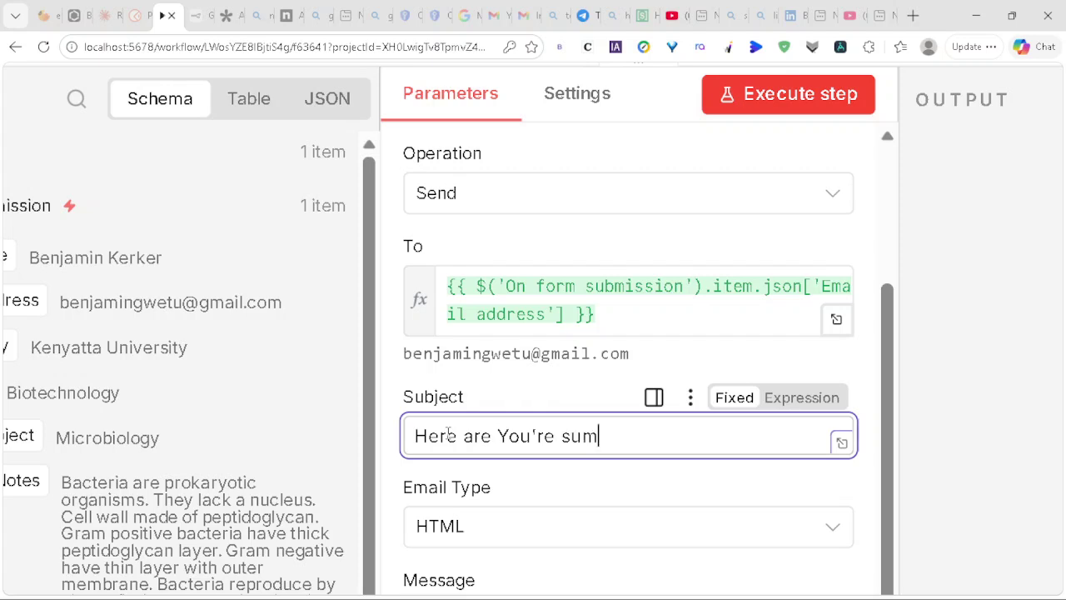
text(marizd)
text(e)
text(d )
text(notes)
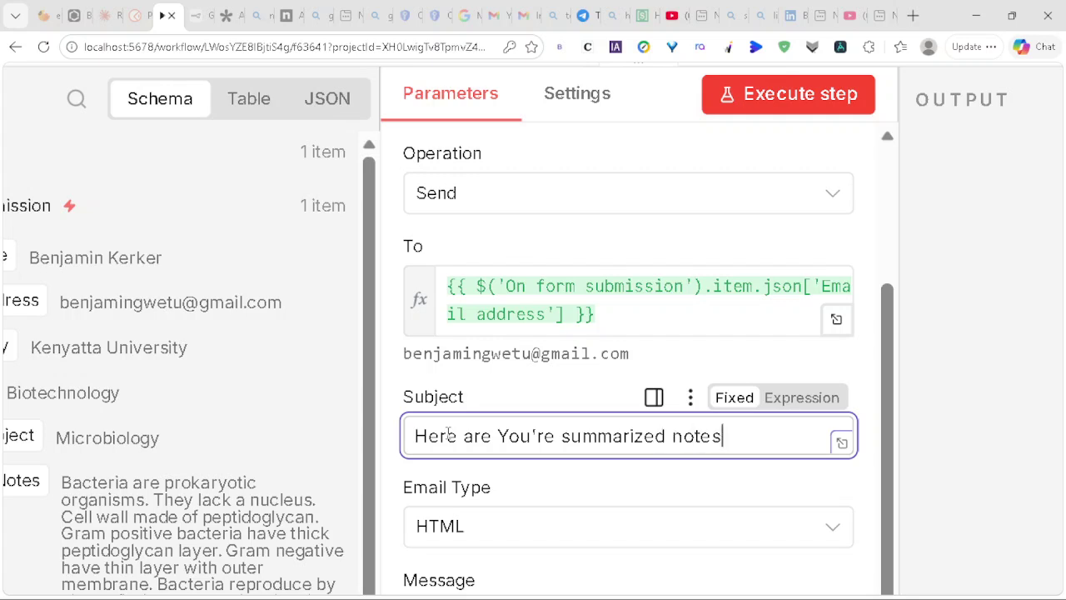
Step: Set the Gmail Email Type to Text and return to the Claude chat
scroll(641, 466, down, 1)
click(831, 423)
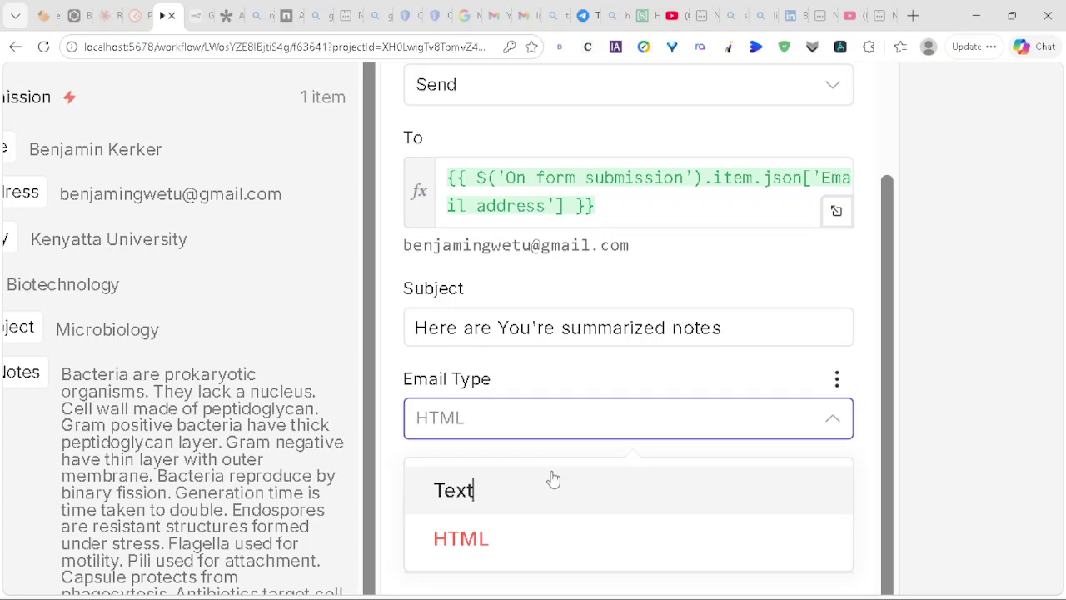
click(554, 481)
scroll(546, 468, down, 1)
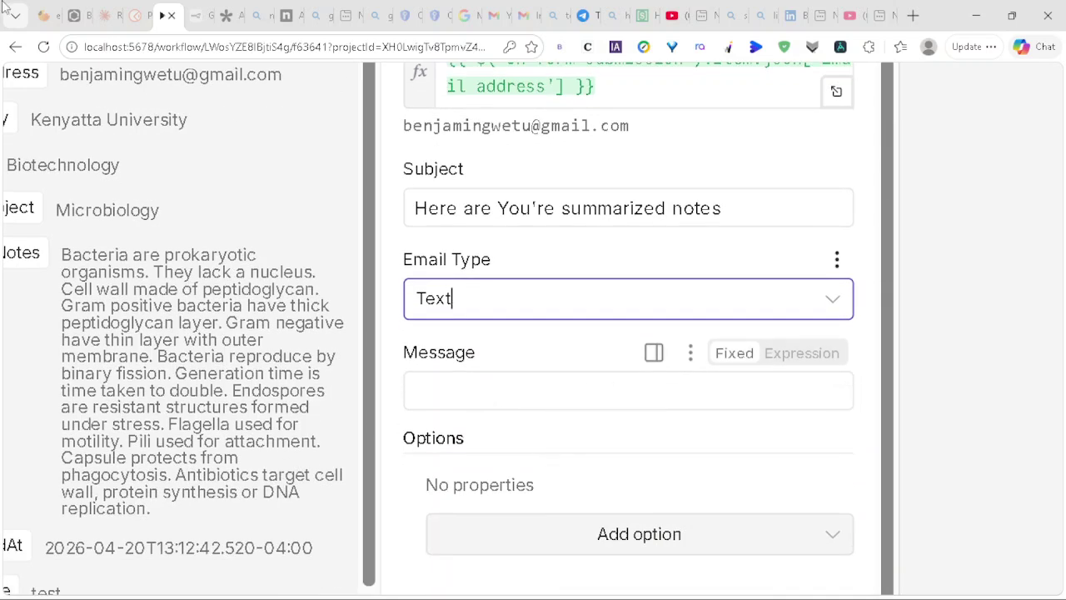
click(105, 17)
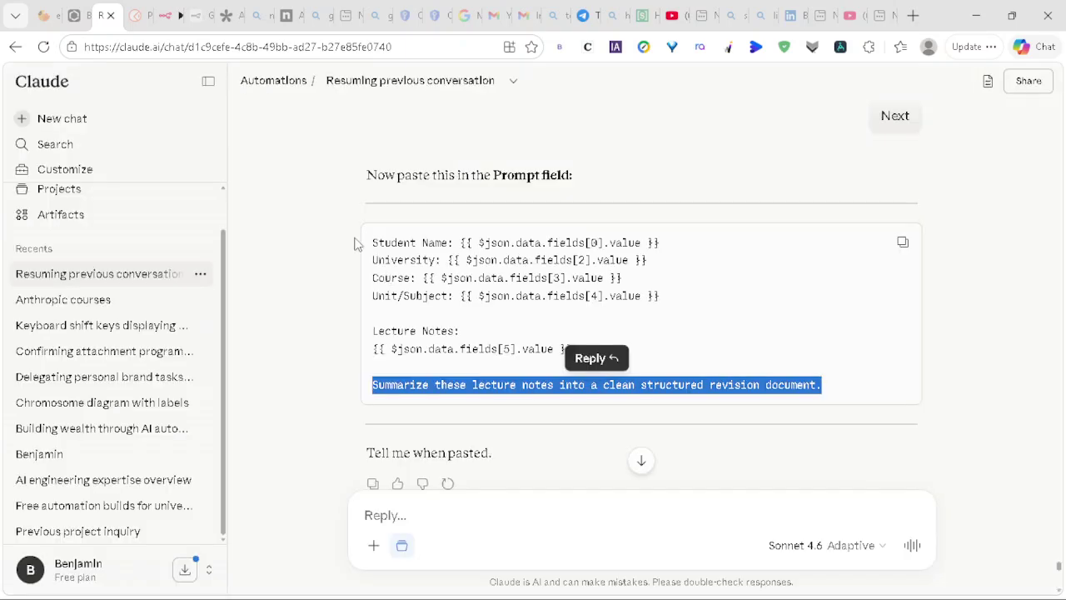
Step: Copy Claude's suggested Gmail Message template and go back to the n8n tab
scroll(770, 352, down, 5)
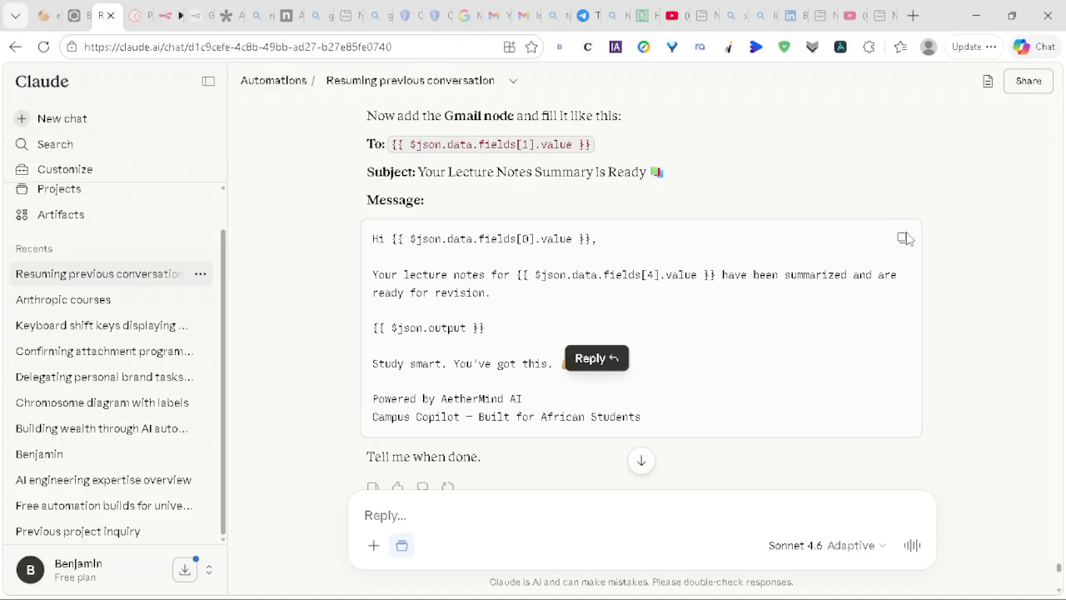
click(904, 239)
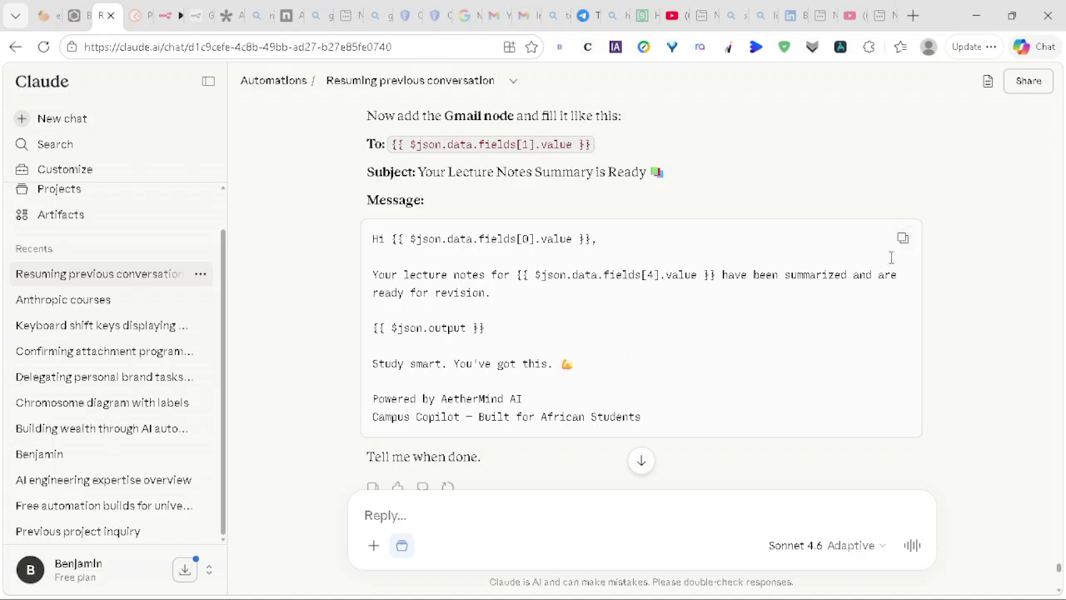
click(162, 15)
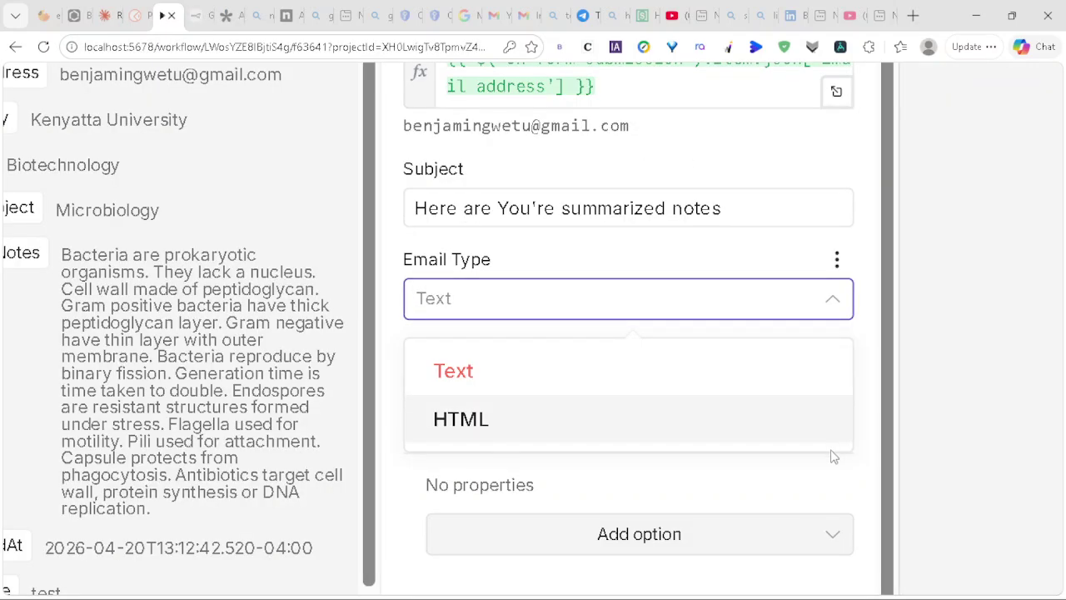
Step: Confirm Text email type and paste the copied template into the Gmail Message field
text(Text)
click(805, 369)
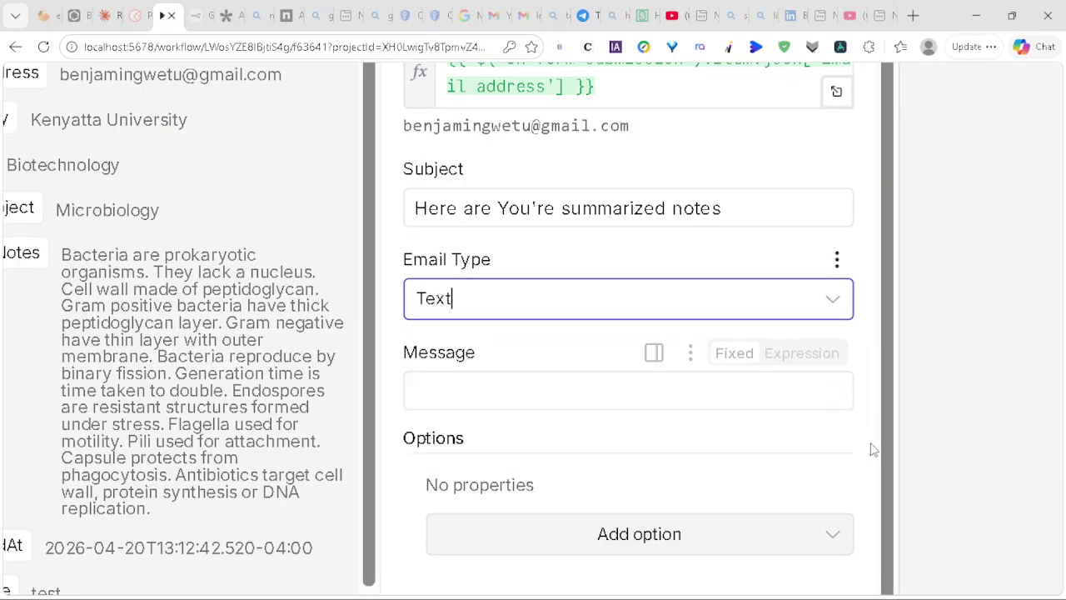
click(842, 404)
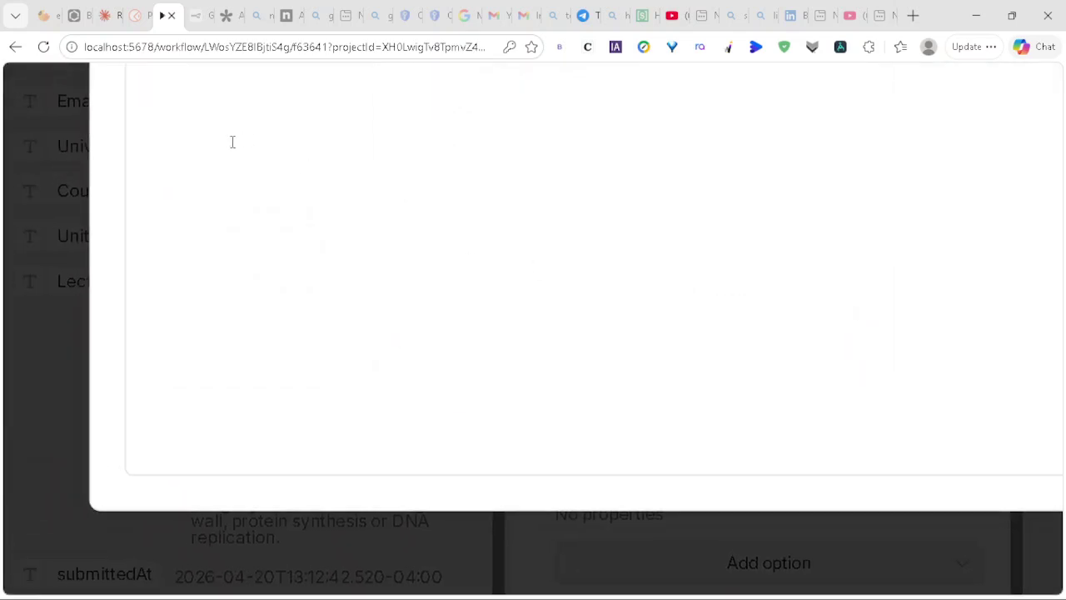
right_click(190, 194)
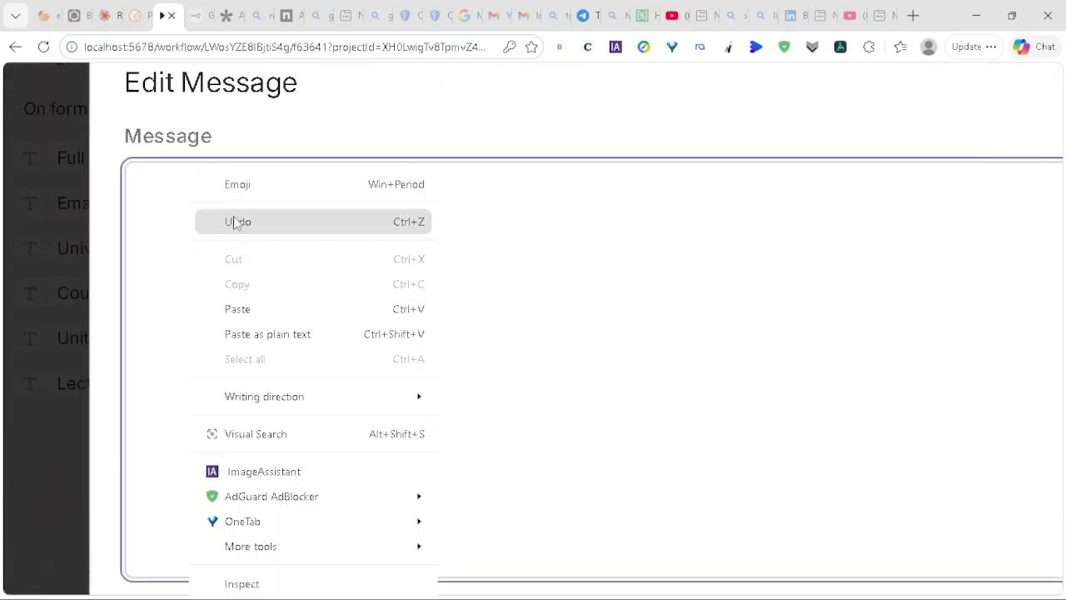
click(239, 310)
key(Escape)
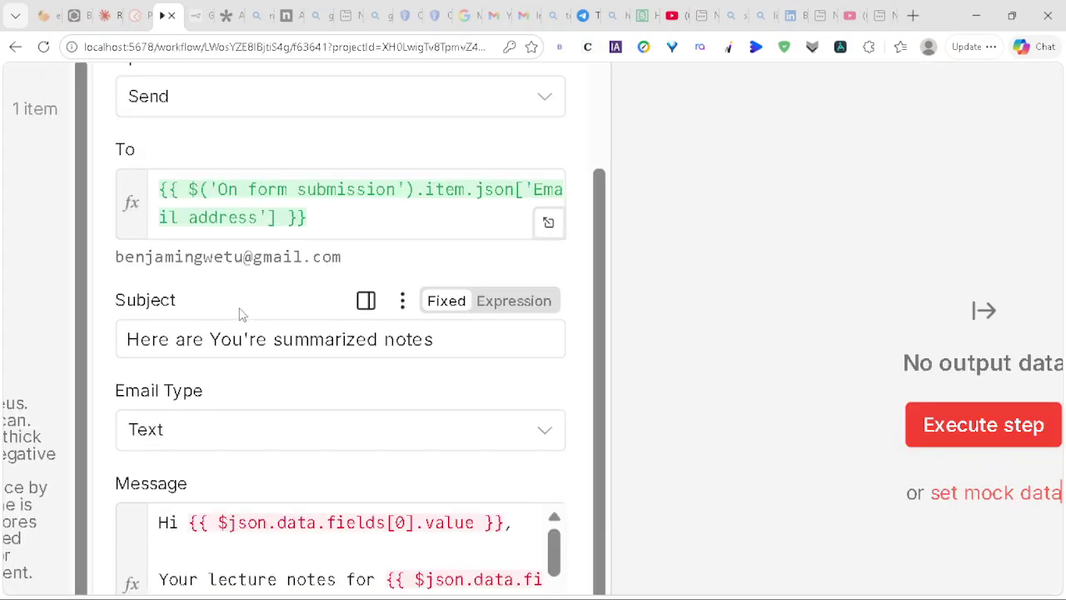
Step: Delete the broken fields[0] name placeholder after the greeting 'Hi'
scroll(391, 421, down, 1)
scroll(398, 427, down, 1)
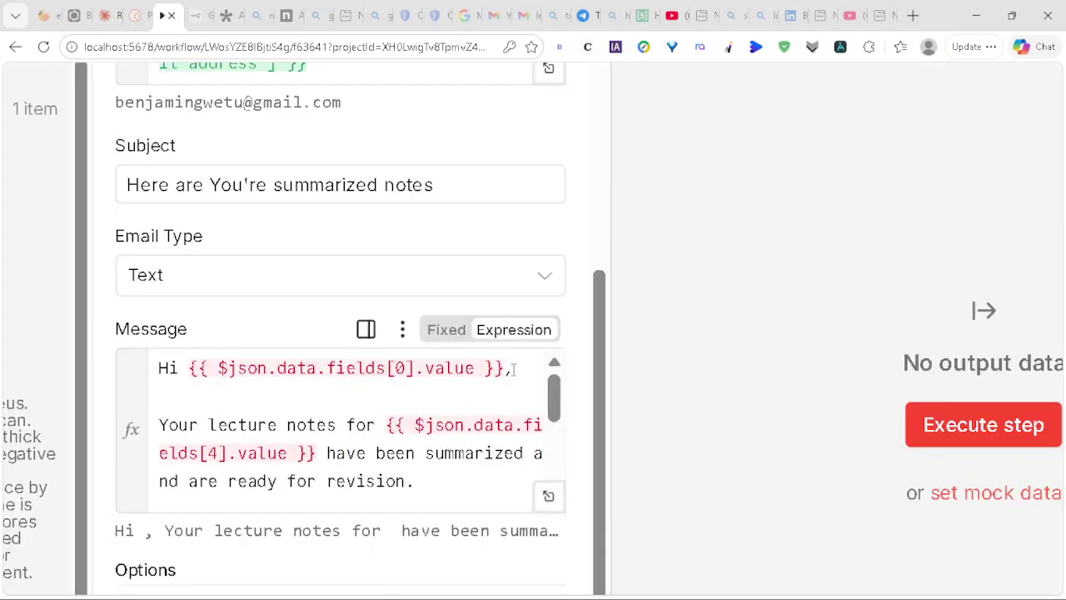
click(509, 369)
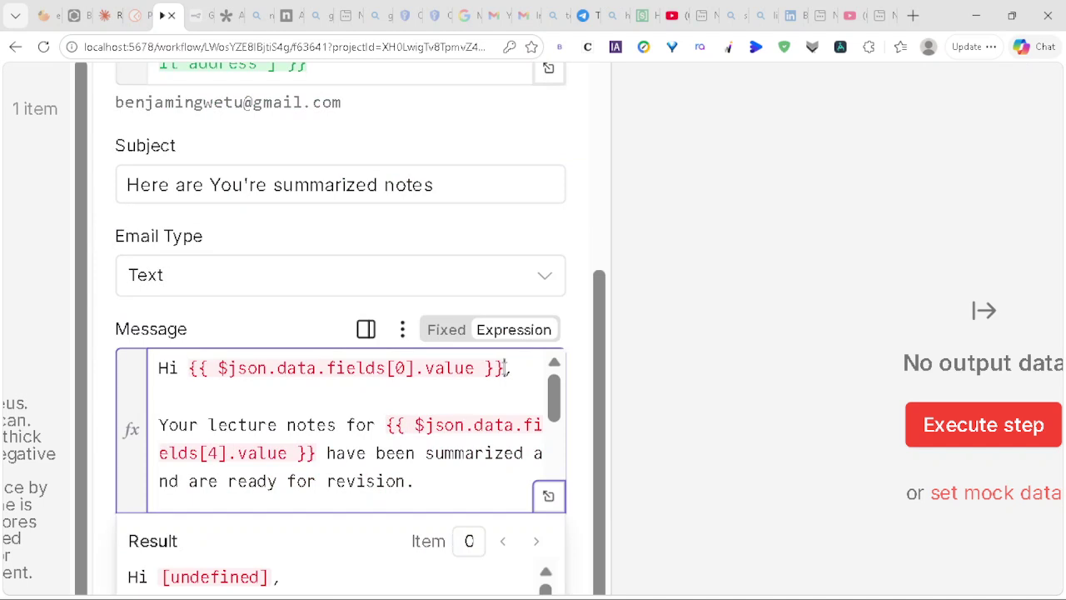
key(BackSpace)
key(BackSpace)
key(BackSpace)
key(BackSpace)
key(BackSpace)
key(BackSpace)
key(BackSpace)
key(BackSpace)
key(BackSpace)
key(BackSpace)
key(BackSpace)
key(BackSpace)
key(BackSpace)
key(BackSpace)
key(BackSpace)
key(BackSpace)
key(BackSpace)
key(BackSpace)
key(BackSpace)
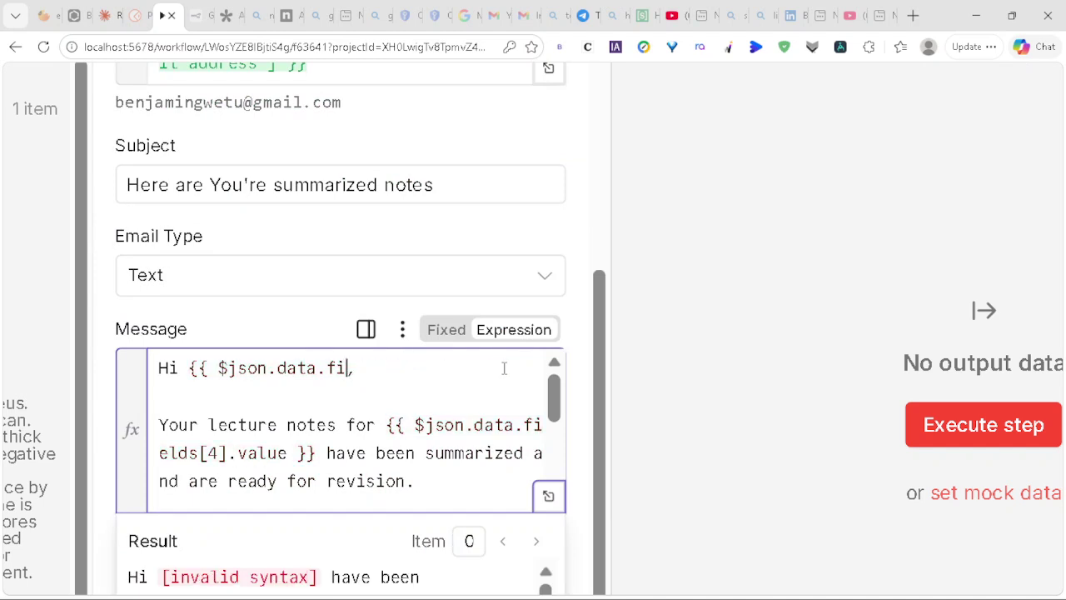
key(BackSpace)
key(BackSpace)
key(BackSpace)
key(BackSpace)
key(BackSpace)
key(BackSpace)
key(BackSpace)
key(BackSpace)
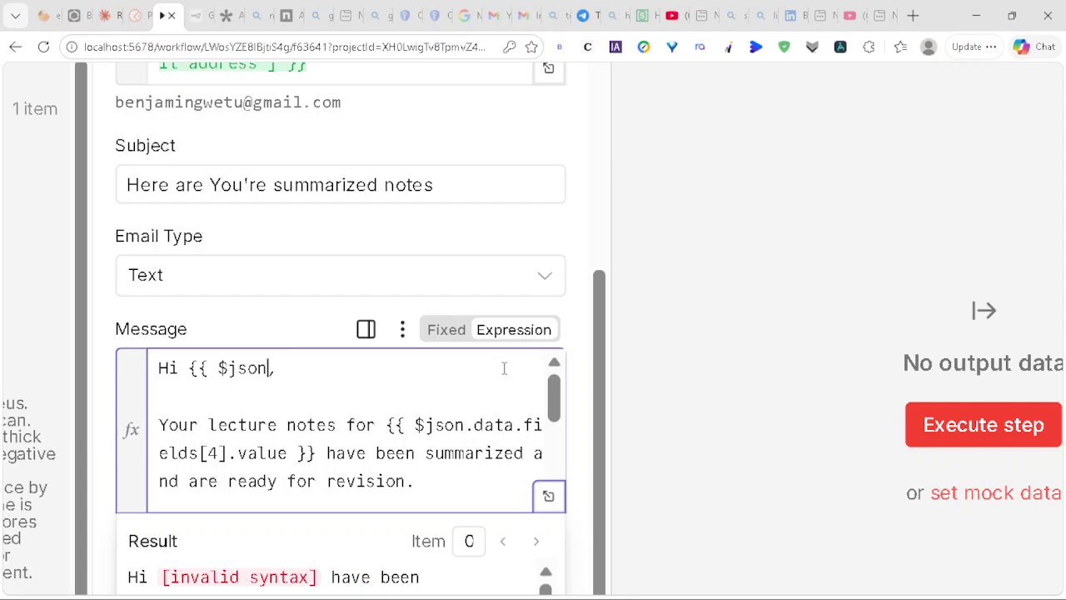
key(BackSpace)
key(BackSpace)
key(BackSpace)
key(BackSpace)
key(BackSpace)
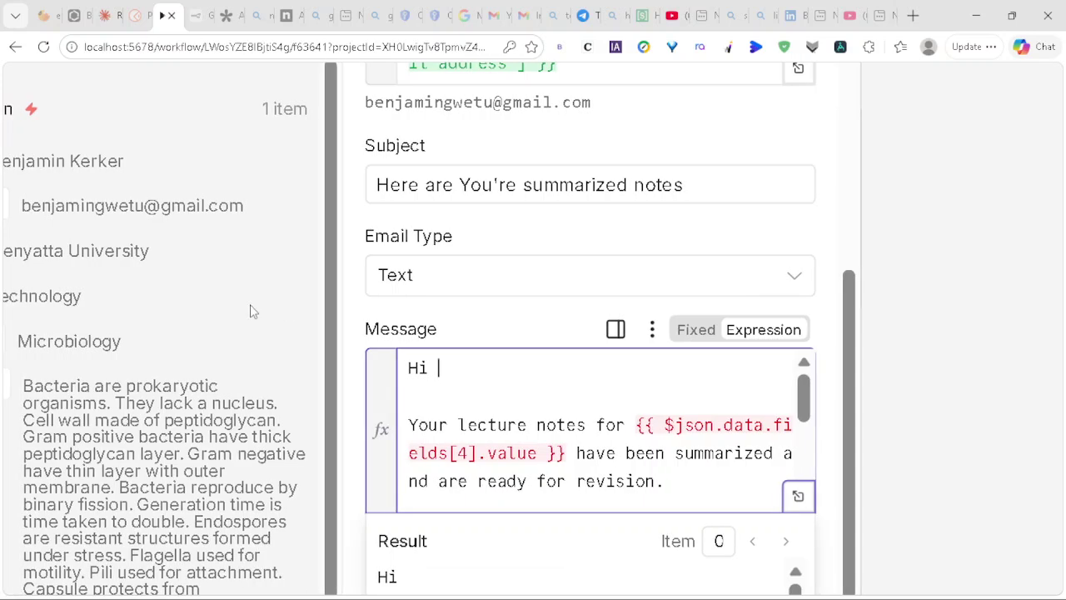
Step: Insert the form's Full Name field after 'Hi' in the Gmail message
drag(38, 160, 528, 357)
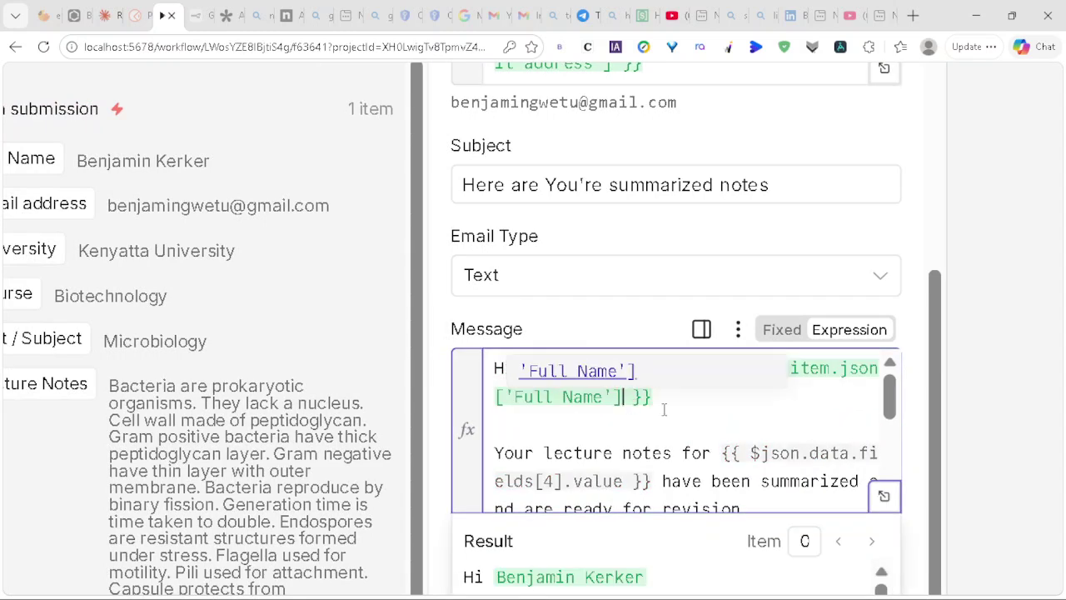
scroll(683, 409, down, 2)
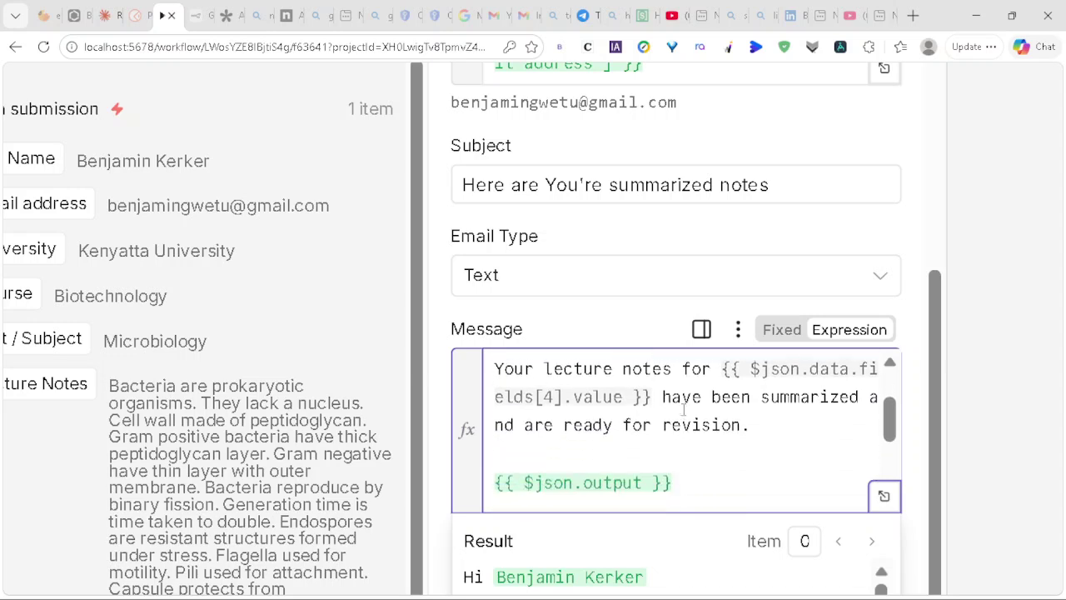
scroll(675, 400, right, 2)
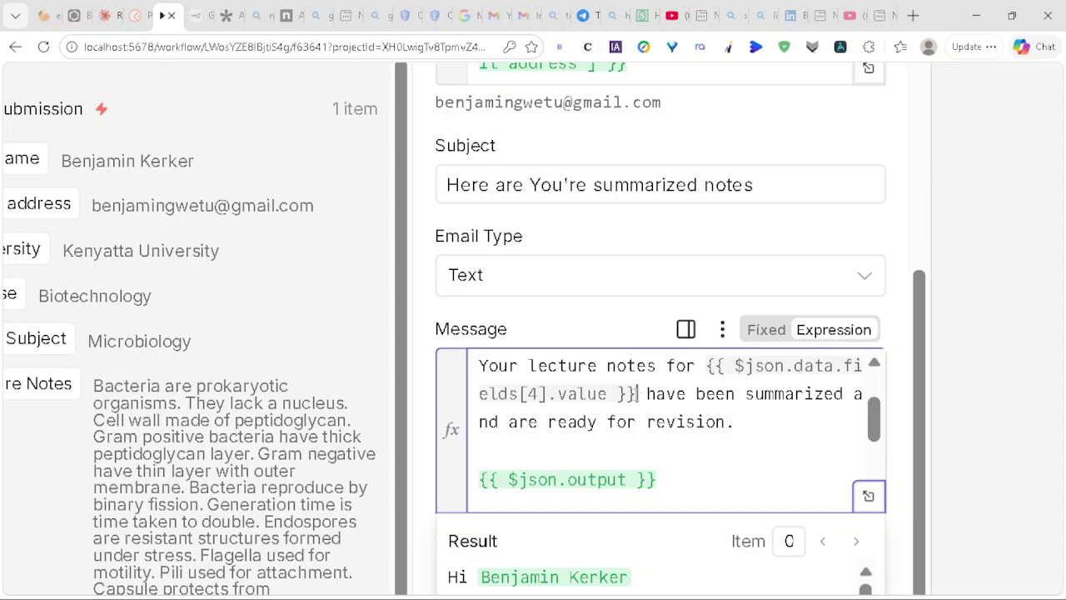
scroll(393, 369, left, 10)
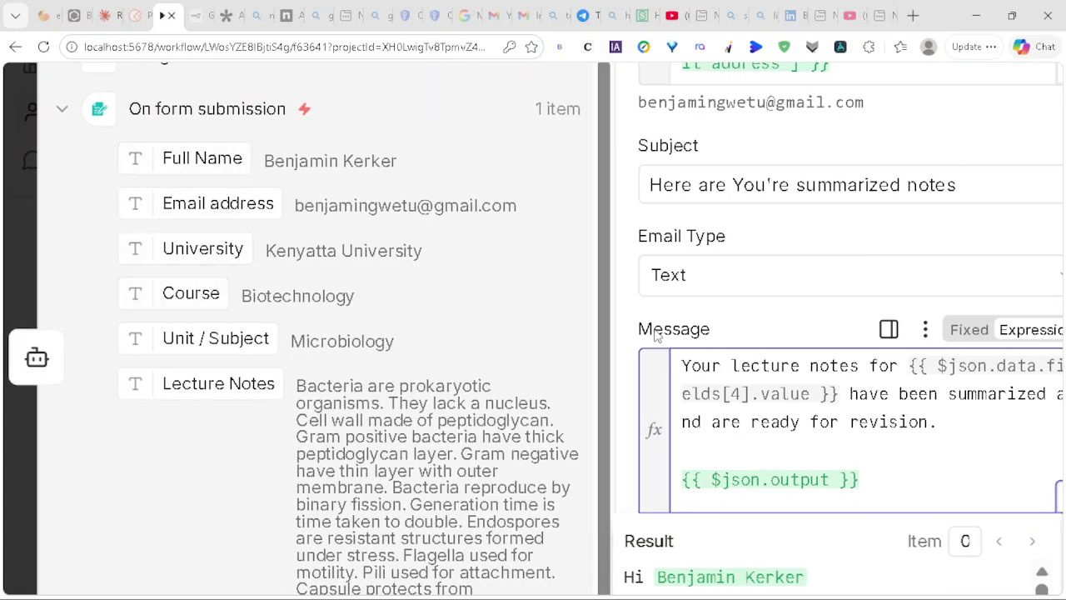
scroll(655, 334, up, 1)
scroll(836, 391, right, 6)
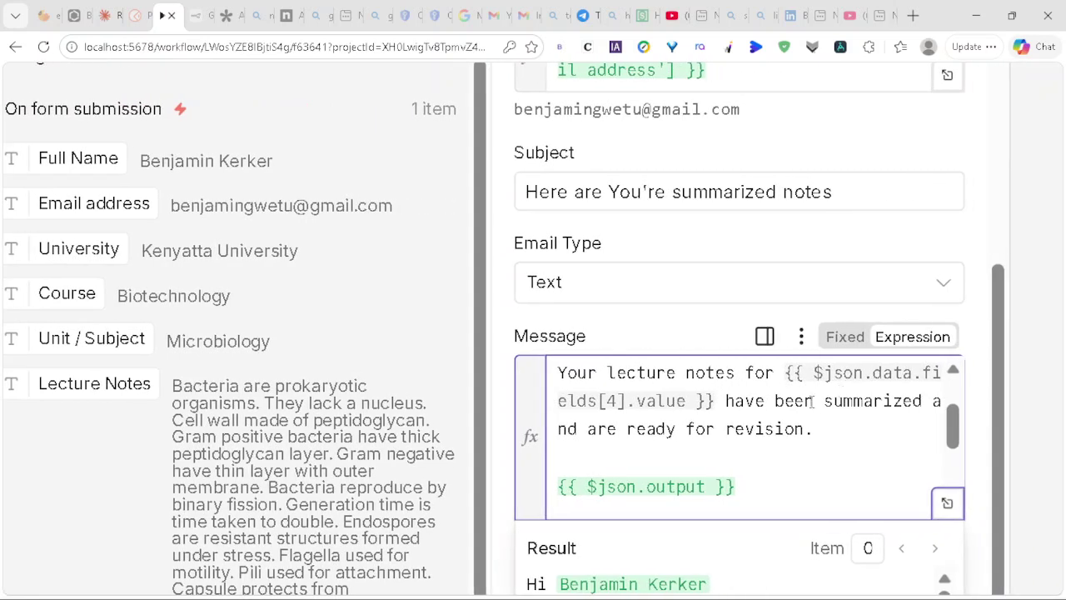
Step: Delete the broken {{ $json.da… }} reference from the message
key(BackSpace)
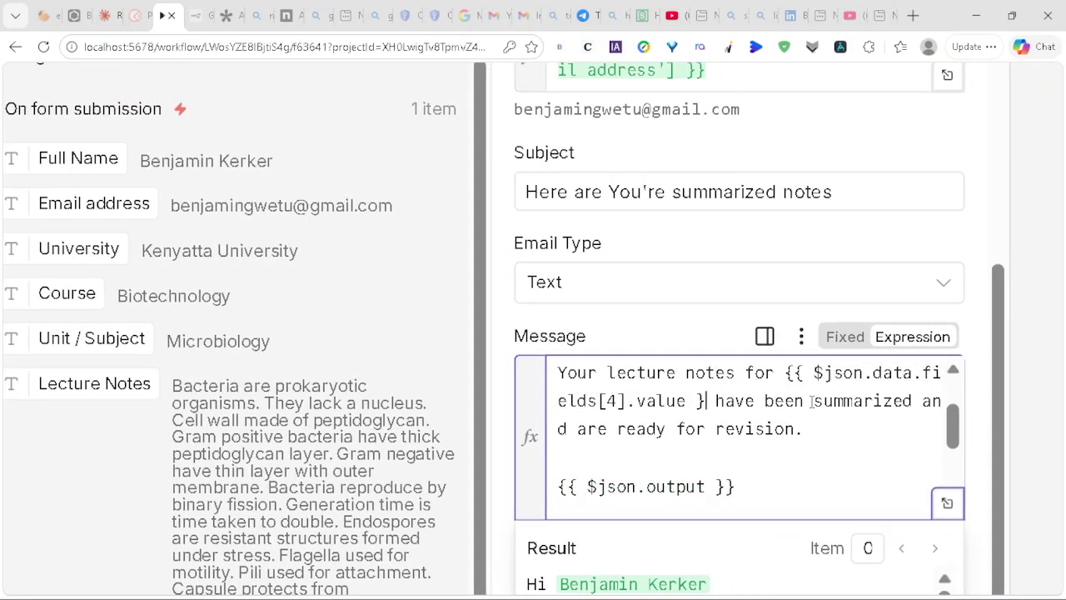
key(BackSpace)
key(BackSpace)
key(BackSpace)
key(BackSpace)
key(BackSpace)
key(BackSpace)
key(BackSpace)
key(BackSpace)
key(BackSpace)
key(BackSpace)
key(BackSpace)
key(BackSpace)
key(BackSpace)
key(BackSpace)
key(BackSpace)
key(BackSpace)
key(BackSpace)
key(BackSpace)
key(BackSpace)
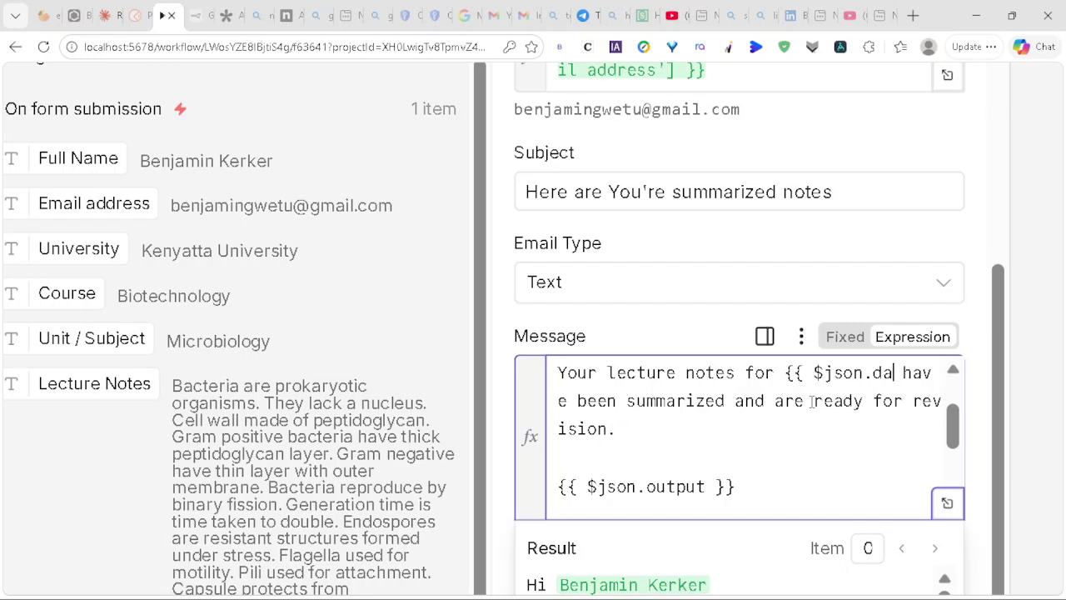
key(BackSpace)
key(BackSpace)
key(BackSpace)
key(BackSpace)
key(BackSpace)
key(BackSpace)
key(BackSpace)
key(BackSpace)
key(BackSpace)
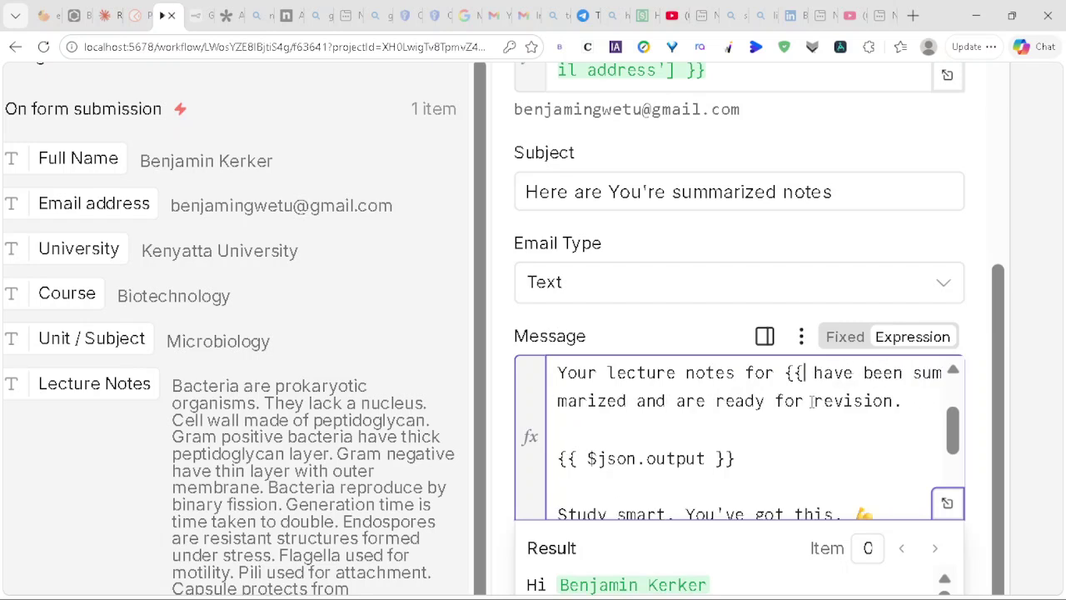
key(BackSpace)
key(BackSpace)
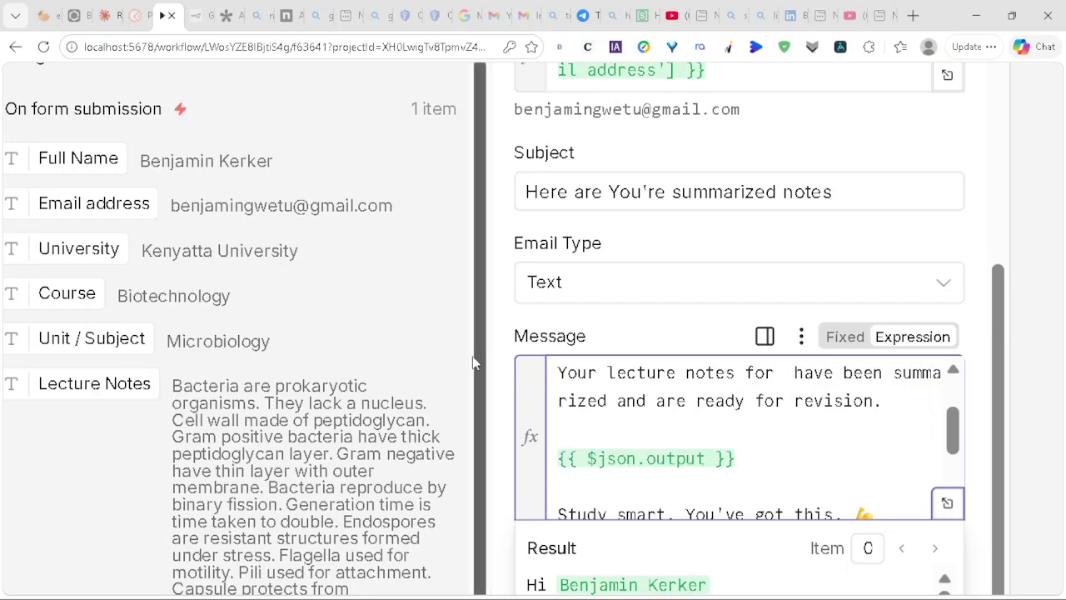
Step: Add the Course field after 'notes for' so the preview reads 'Biotechnology'
drag(55, 295, 775, 371)
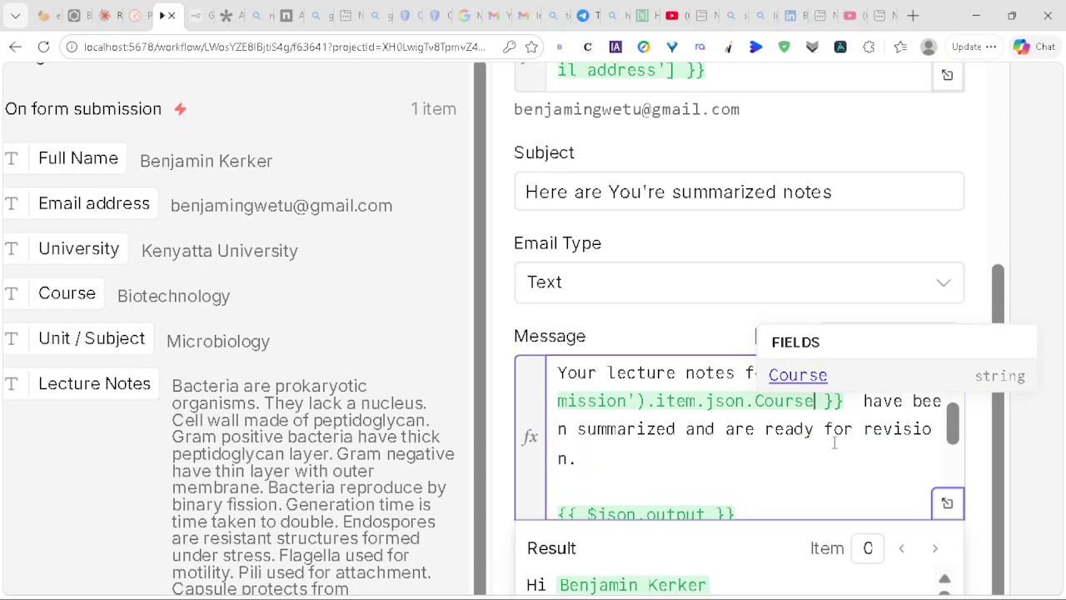
scroll(769, 492, down, 4)
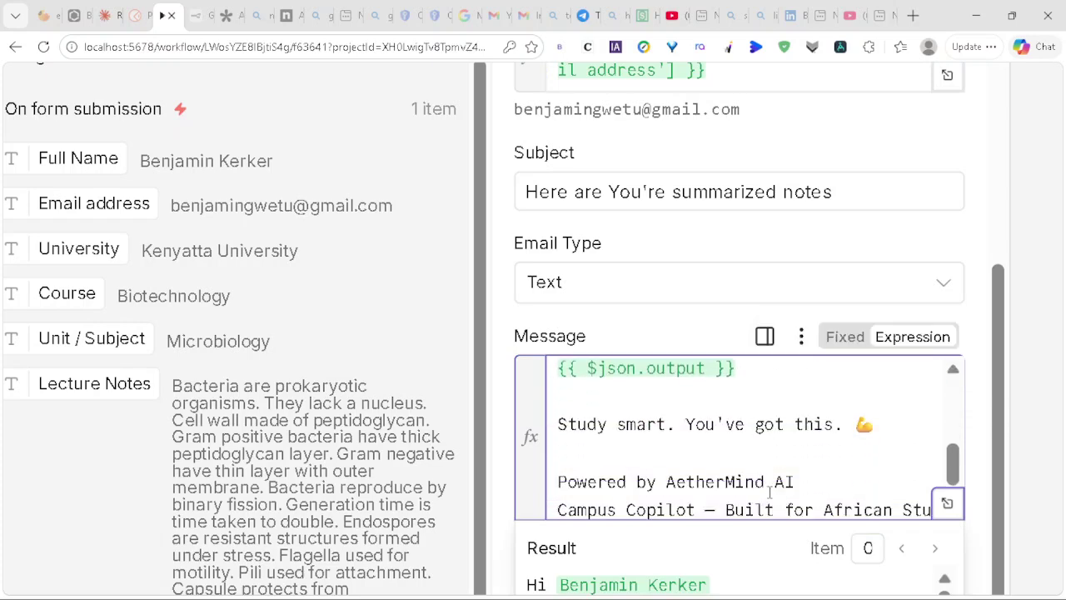
scroll(756, 561, down, 3)
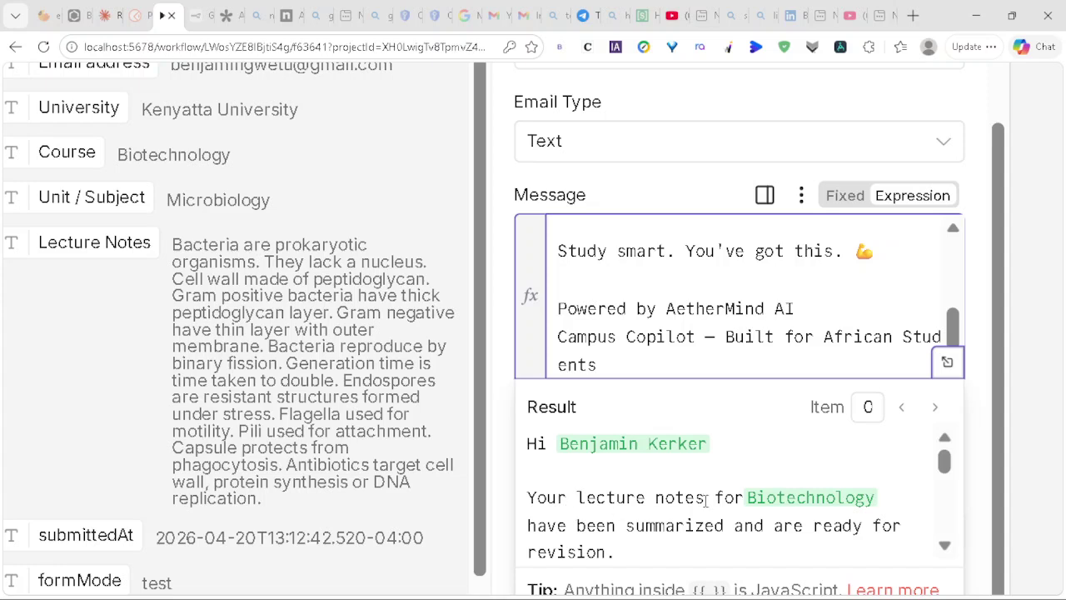
scroll(683, 529, down, 3)
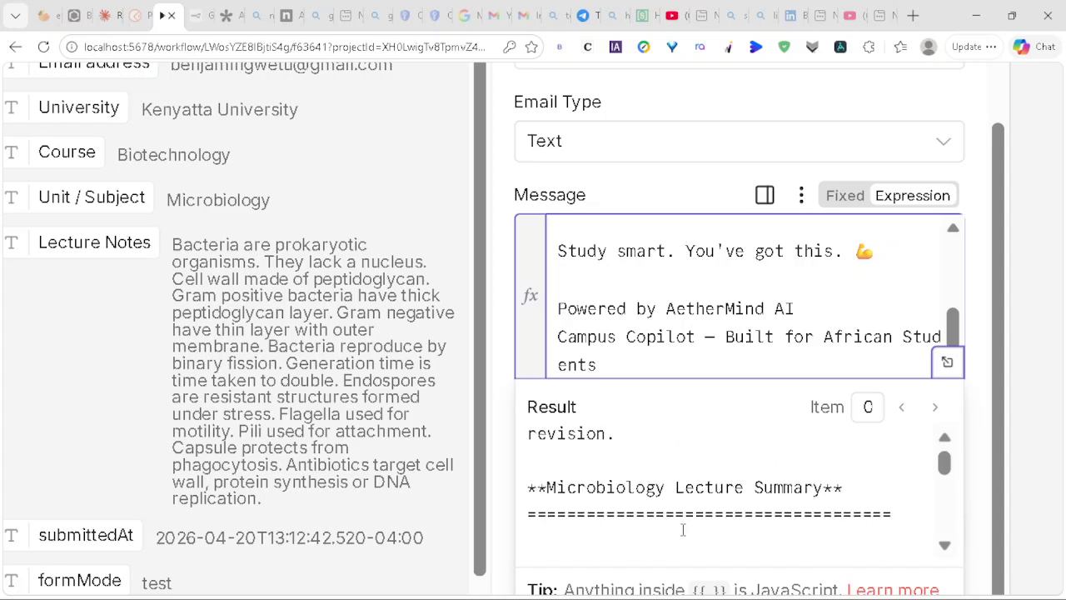
scroll(683, 529, down, 2)
scroll(683, 528, up, 1)
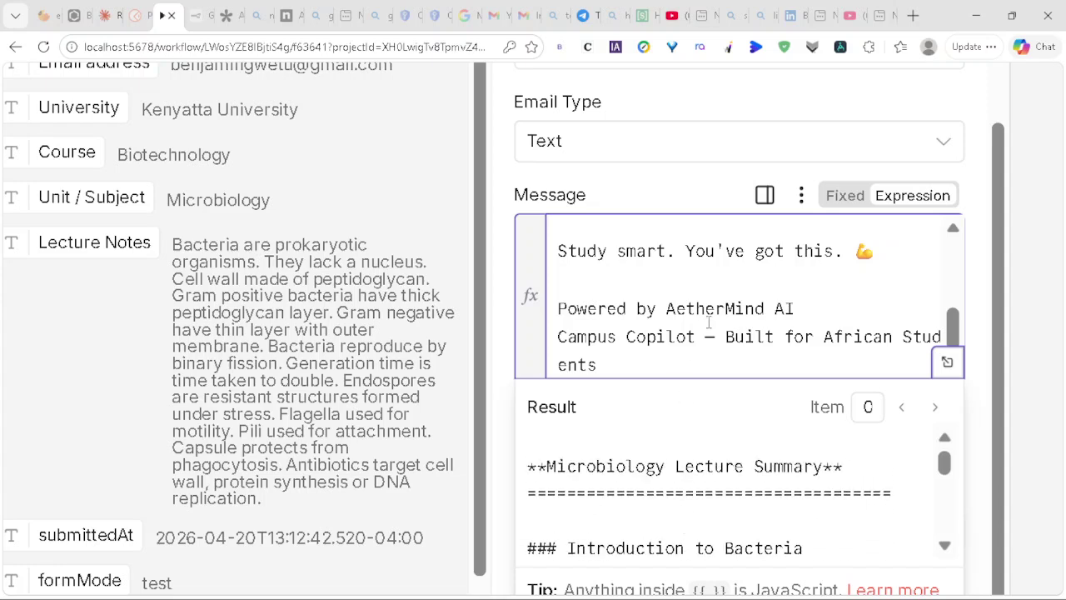
scroll(709, 322, up, 5)
scroll(709, 321, down, 5)
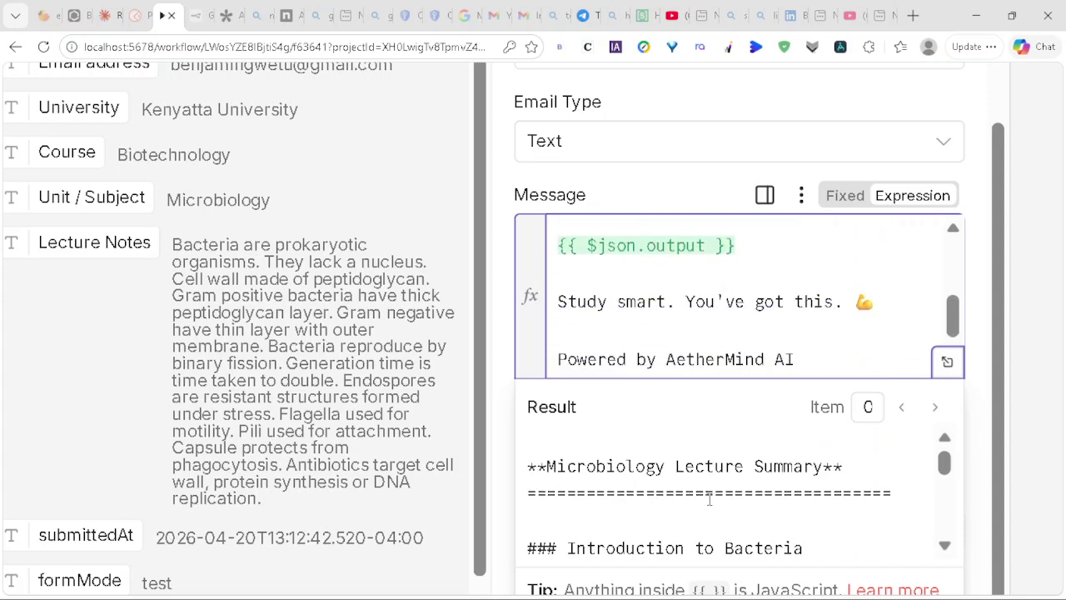
scroll(766, 308, down, 2)
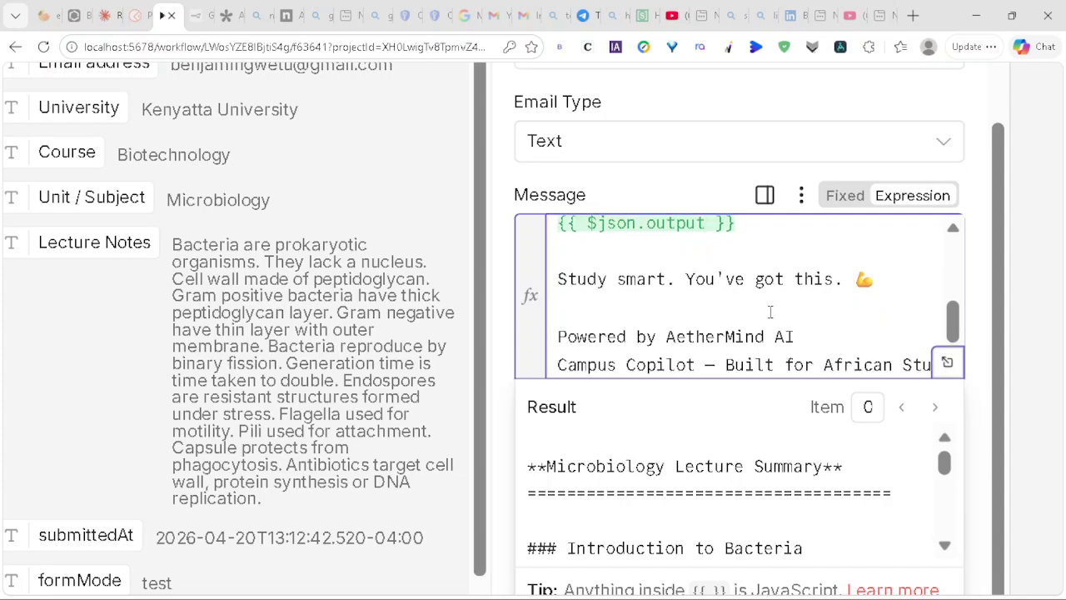
scroll(771, 311, right, 3)
scroll(770, 311, right, 1)
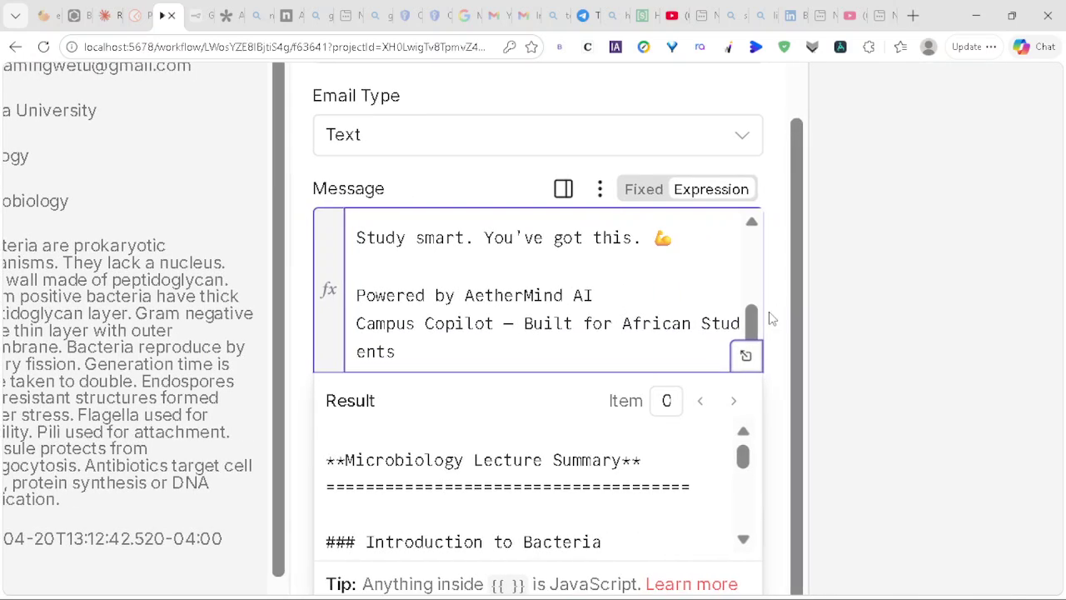
scroll(770, 315, up, 4)
scroll(771, 317, up, 4)
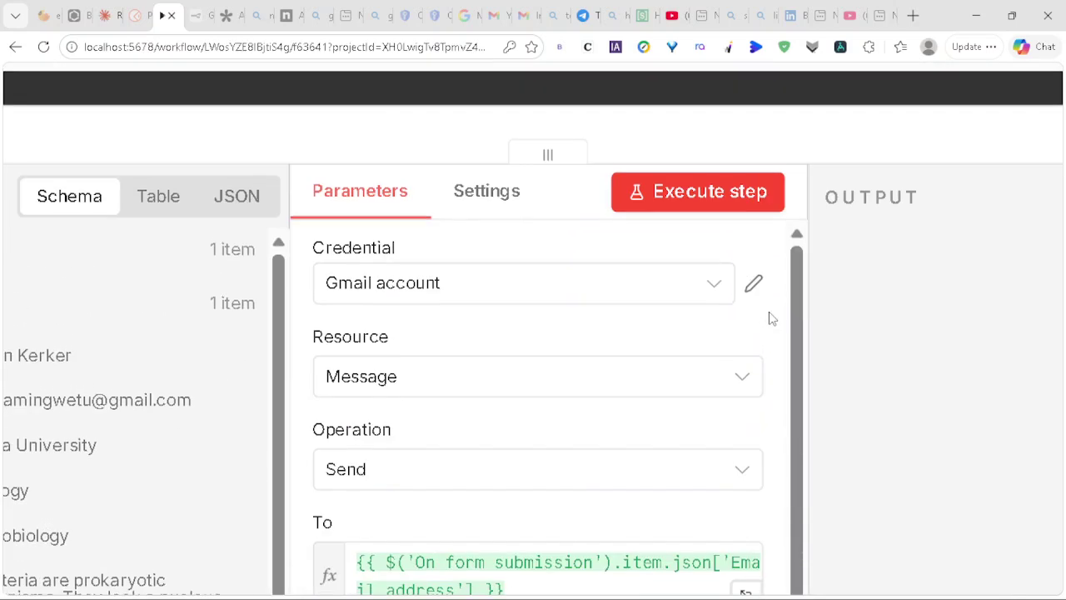
Step: Execute the Gmail send step, which fails with an invalid authorization error
click(730, 199)
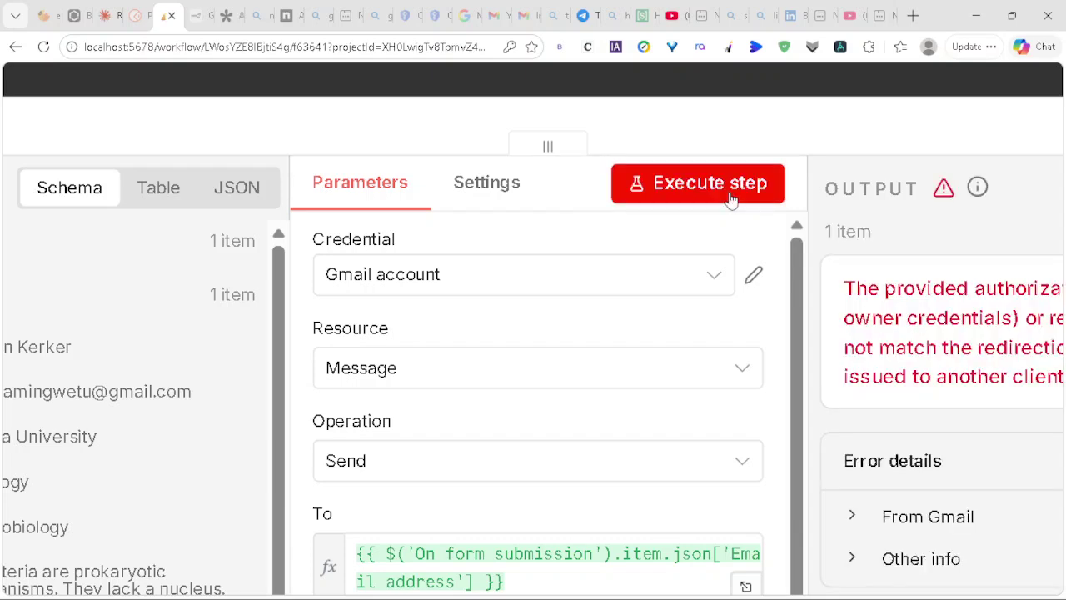
scroll(730, 198, right, 3)
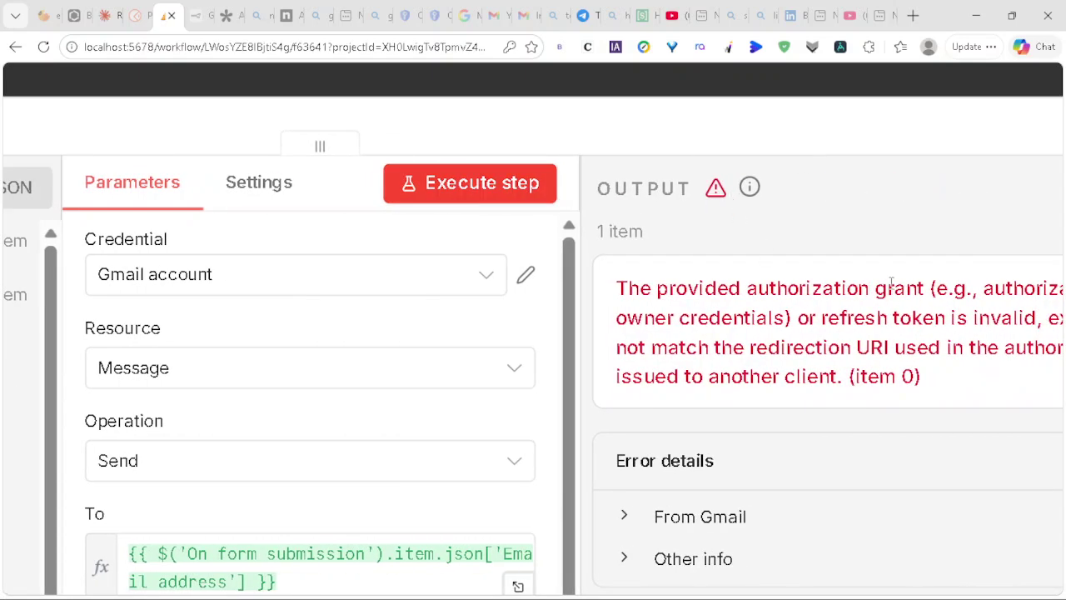
scroll(773, 318, right, 4)
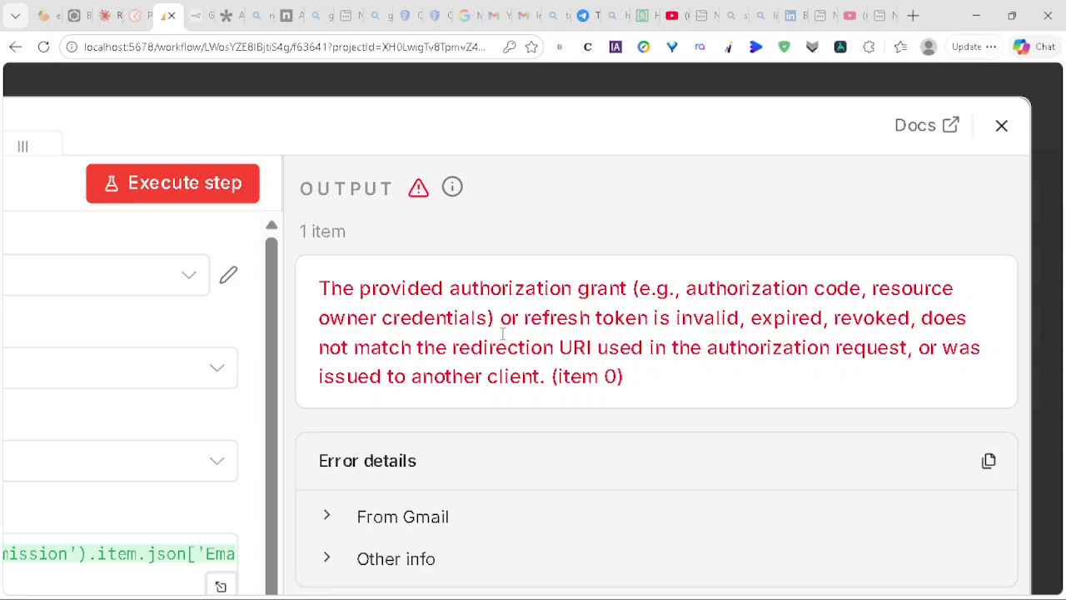
scroll(329, 344, left, 3)
scroll(328, 341, down, 6)
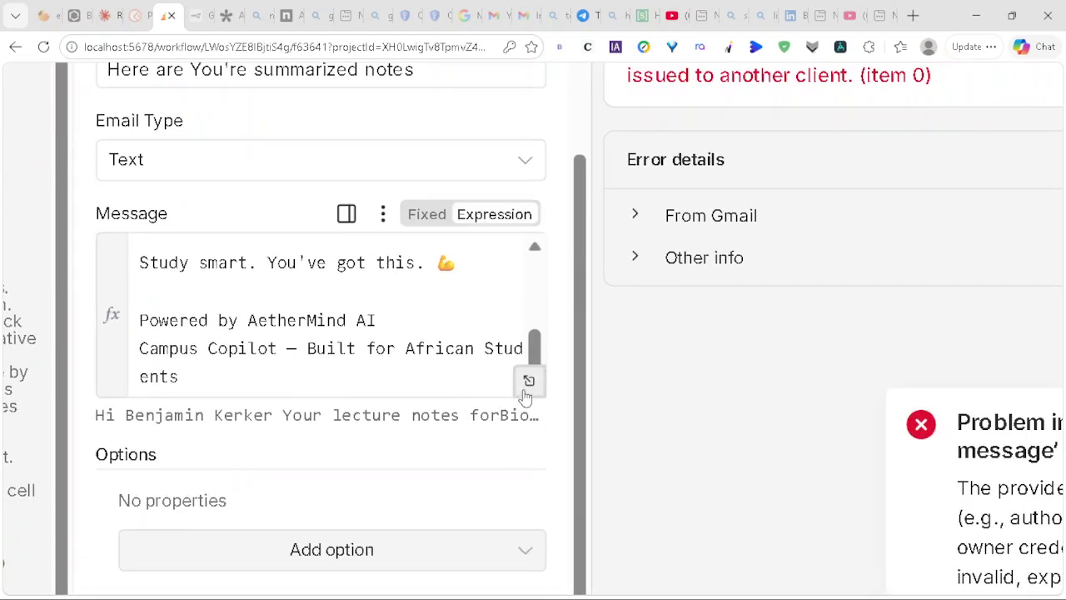
Step: Open the Message field in the full-size expression editor to review it
click(529, 380)
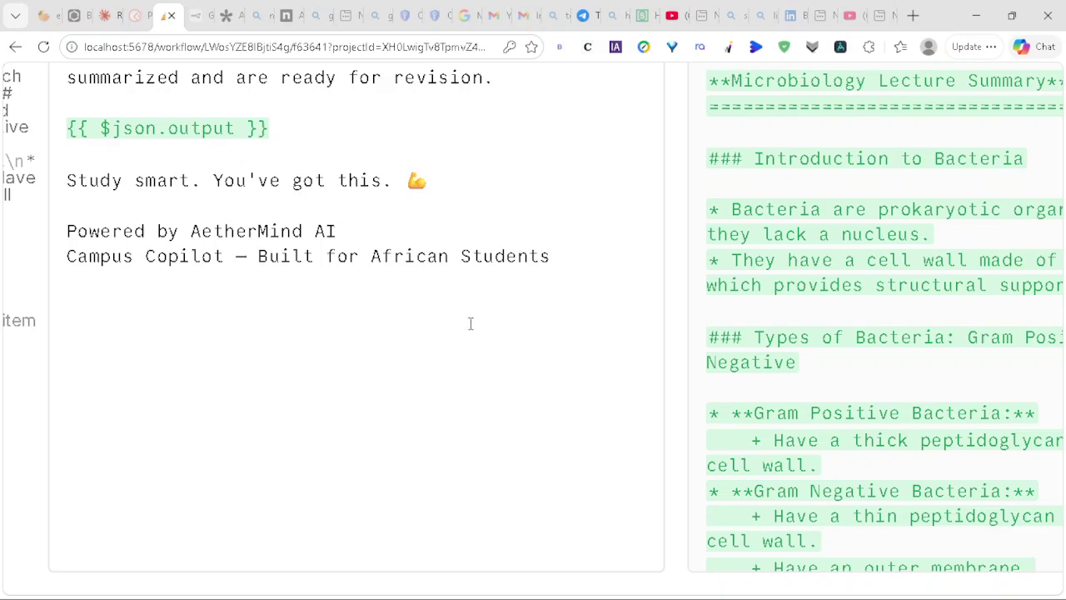
scroll(453, 326, up, 3)
scroll(453, 326, left, 3)
scroll(452, 325, left, 1)
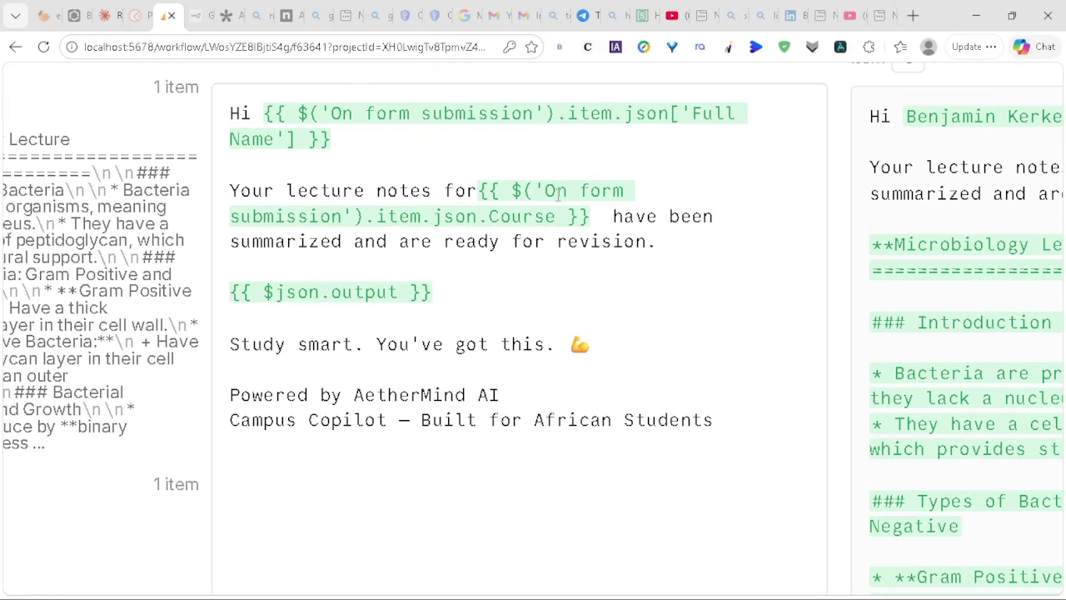
scroll(566, 212, right, 5)
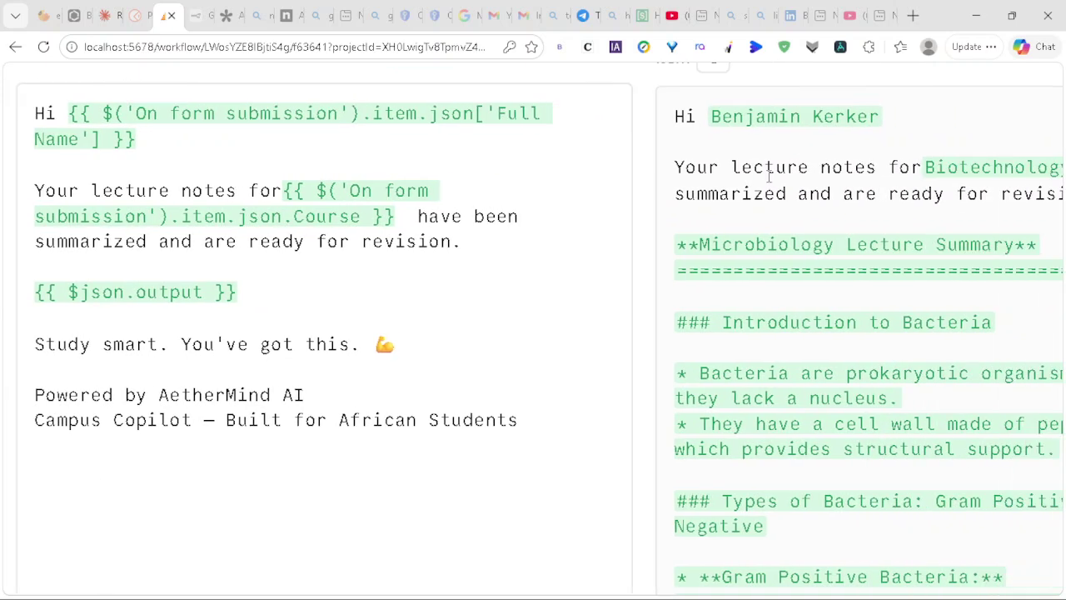
scroll(769, 175, right, 3)
scroll(856, 182, right, 4)
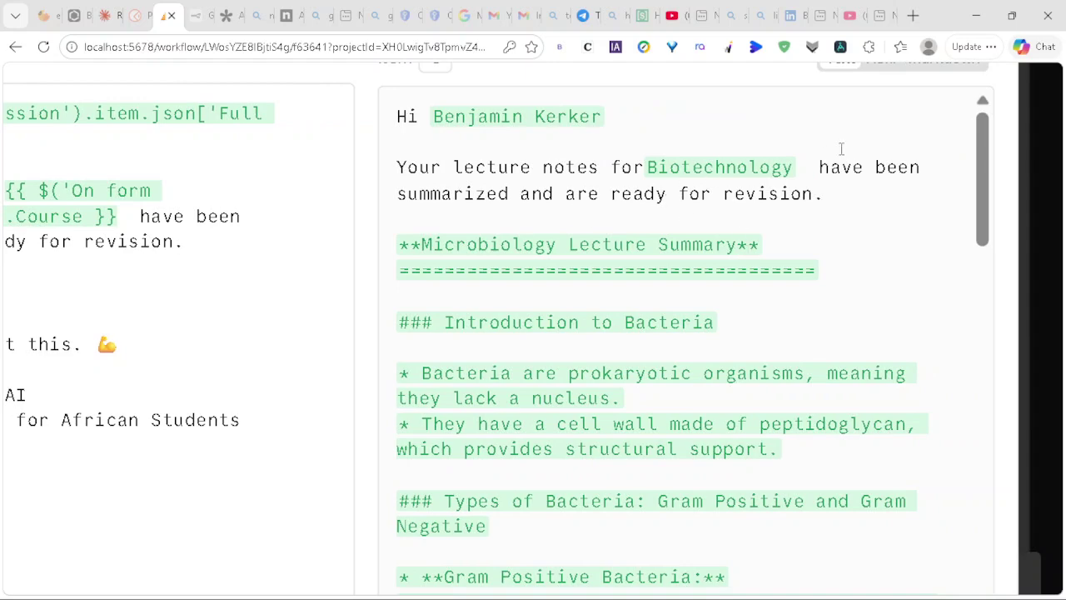
Step: Remove the Course field reference after 'notes for' in the message
scroll(912, 143, up, 2)
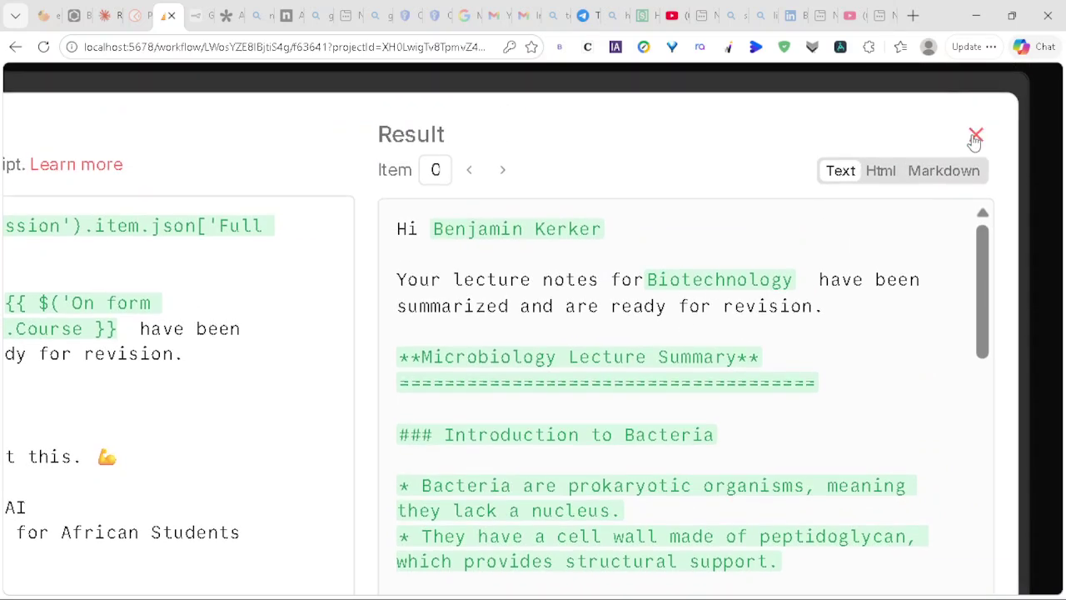
scroll(535, 238, down, 1)
scroll(536, 250, left, 5)
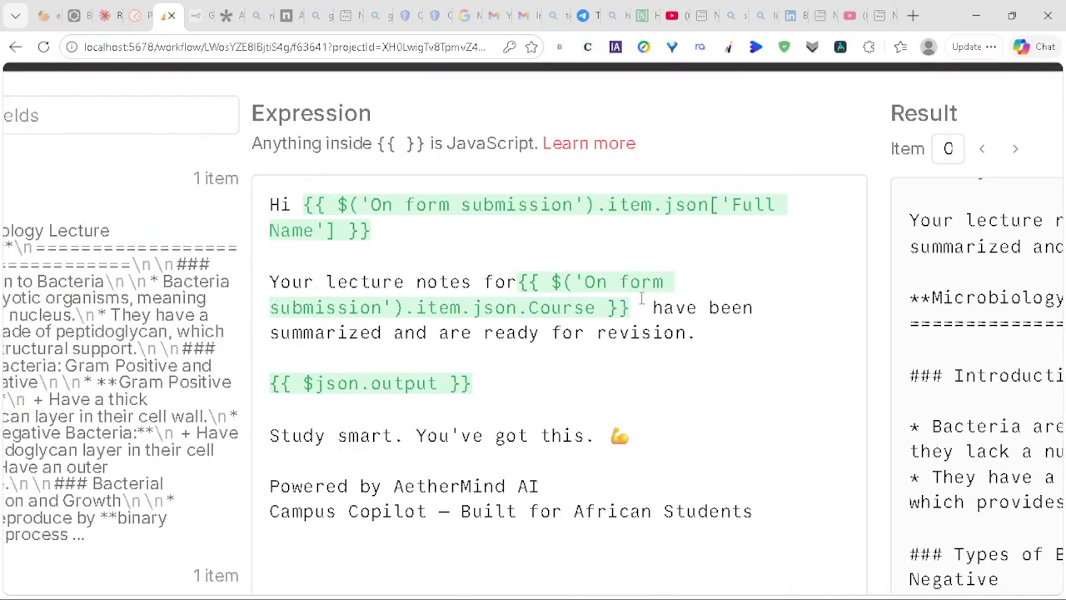
click(635, 305)
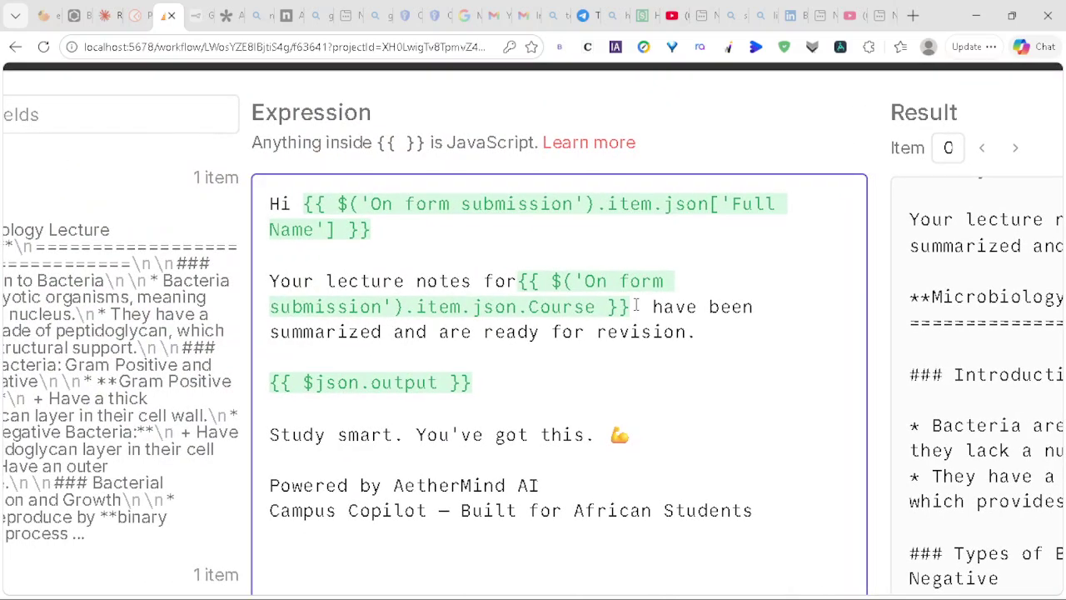
key(BackSpace)
key(BackSpace)
key(BackSpace)
key(BackSpace)
key(BackSpace)
key(BackSpace)
key(BackSpace)
key(BackSpace)
key(BackSpace)
key(BackSpace)
key(BackSpace)
key(BackSpace)
key(BackSpace)
key(BackSpace)
key(BackSpace)
key(BackSpace)
key(BackSpace)
key(BackSpace)
key(BackSpace)
key(BackSpace)
key(BackSpace)
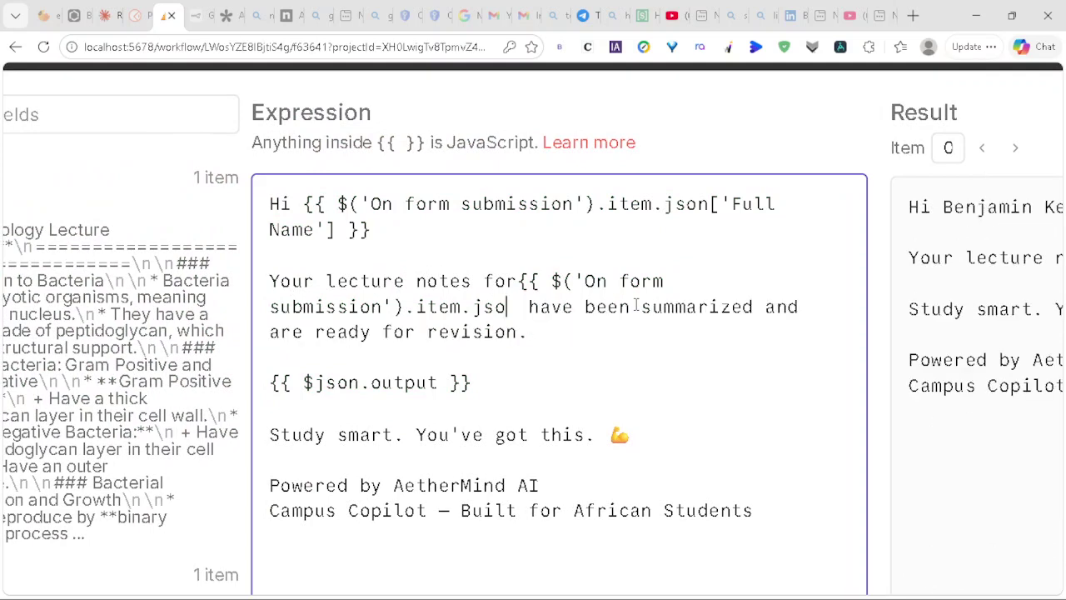
key(BackSpace)
key(BackSpace)
key(BackSpace)
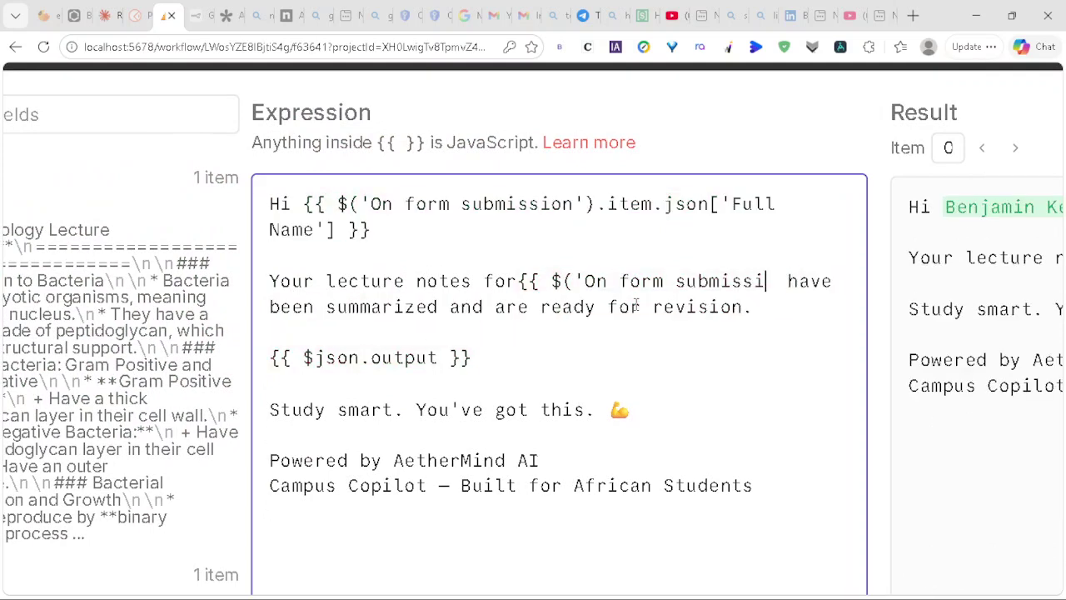
key(BackSpace)
key(BackSpace)
key(BackSpace)
key(BackSpace)
key(BackSpace)
key(BackSpace)
key(BackSpace)
key(BackSpace)
key(BackSpace)
key(BackSpace)
key(BackSpace)
key(BackSpace)
key(BackSpace)
key(BackSpace)
key(BackSpace)
key(BackSpace)
key(BackSpace)
key(BackSpace)
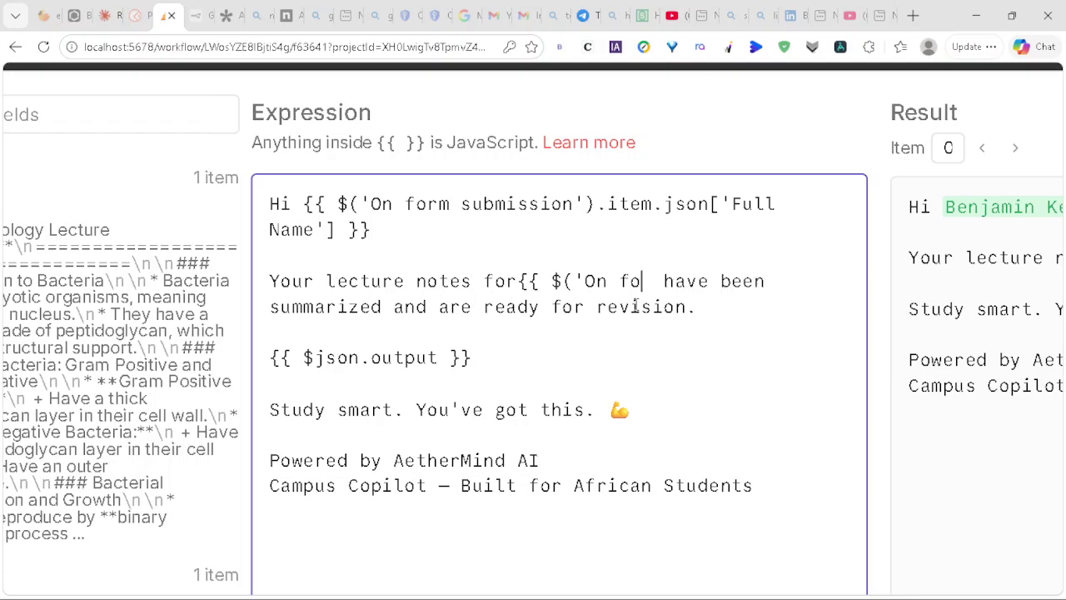
key(BackSpace)
key(BackSpace)
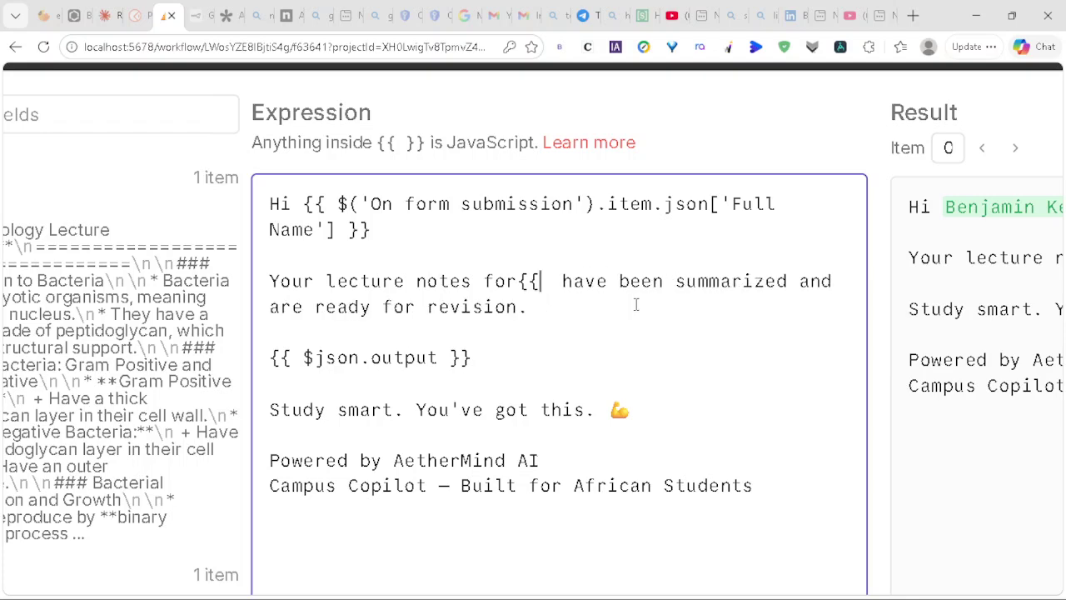
key(BackSpace)
key(BackSpace)
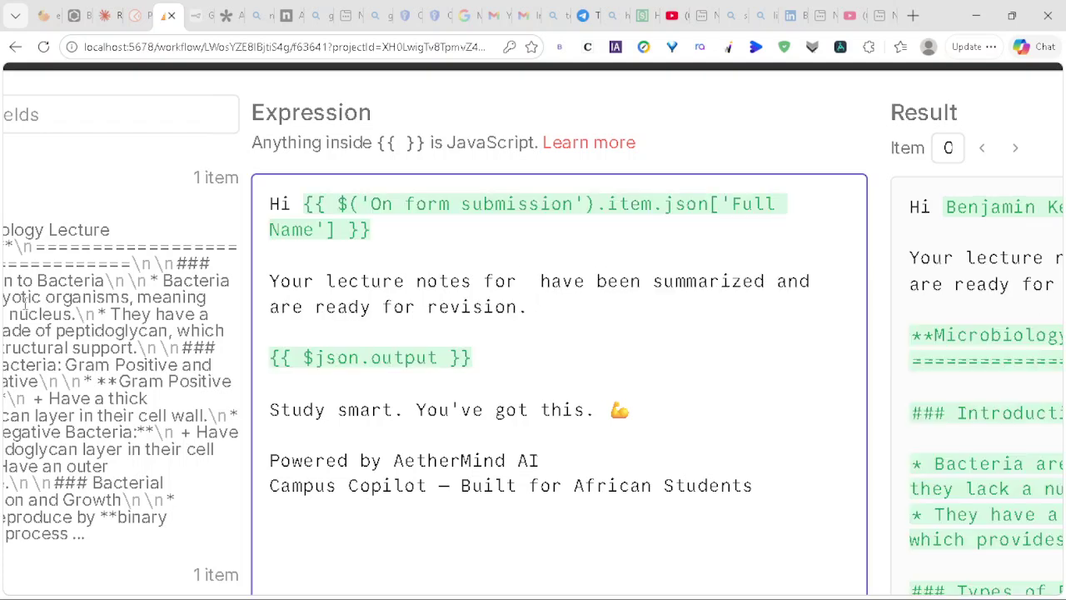
Step: Insert the Unit / Subject field after 'notes for' so the preview reads 'Microbiology'
scroll(25, 303, left, 5)
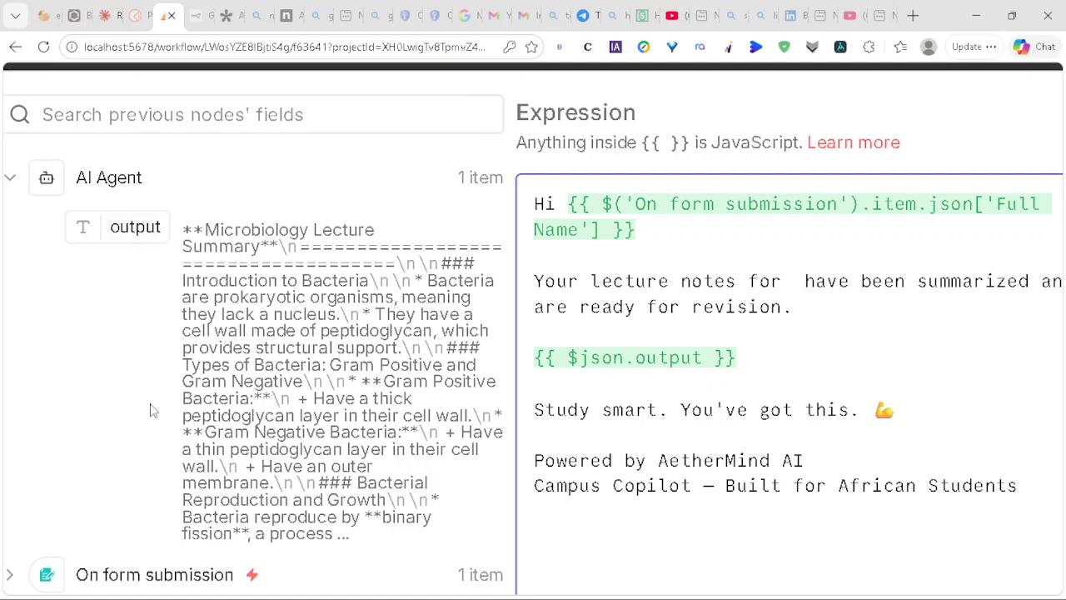
scroll(163, 491, down, 2)
click(200, 433)
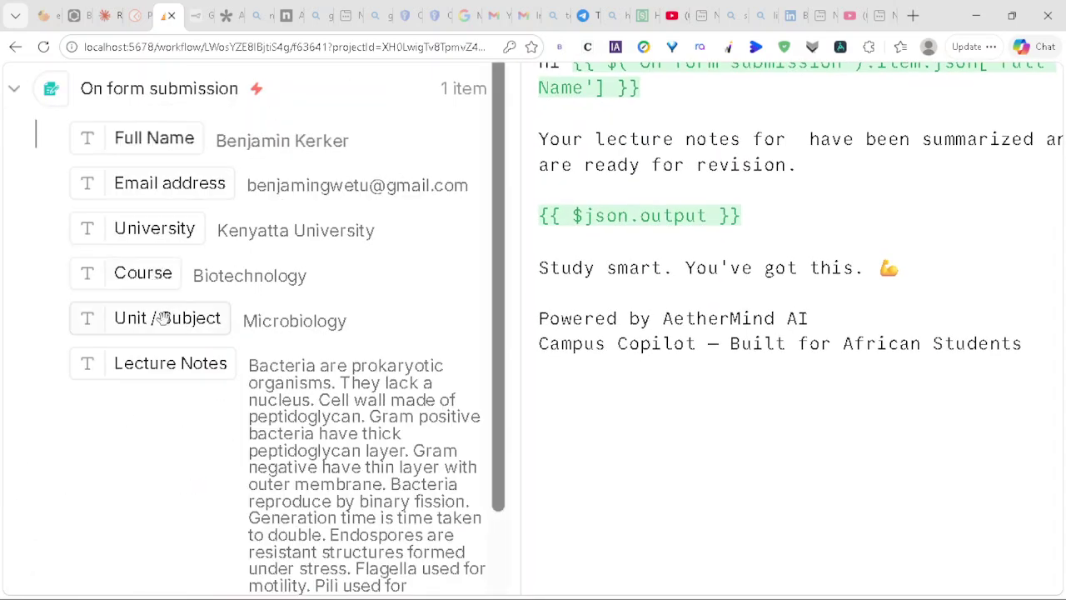
drag(123, 322, 796, 139)
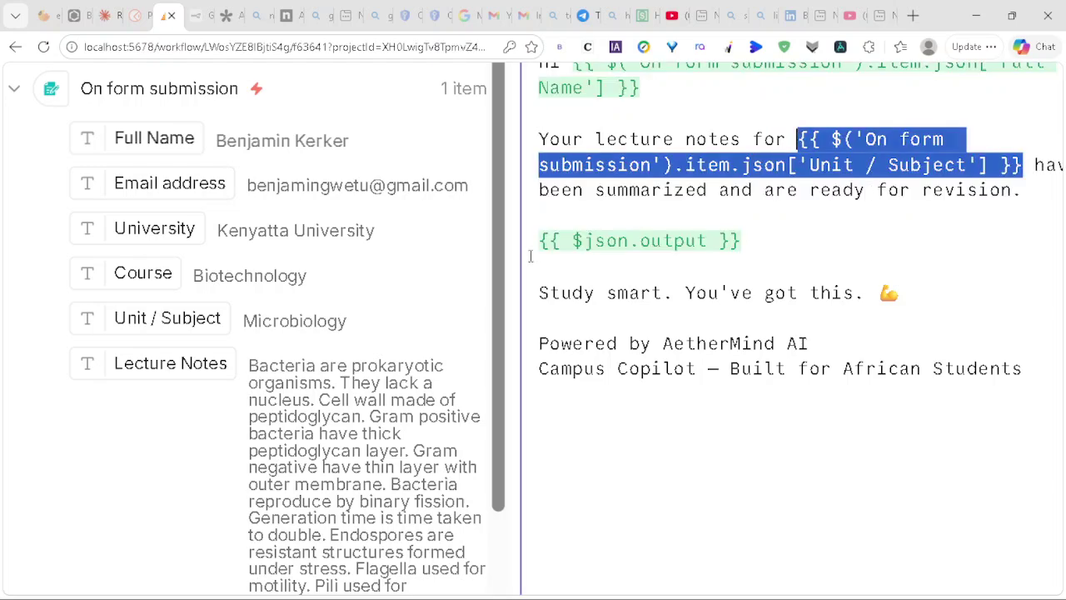
scroll(680, 286, right, 8)
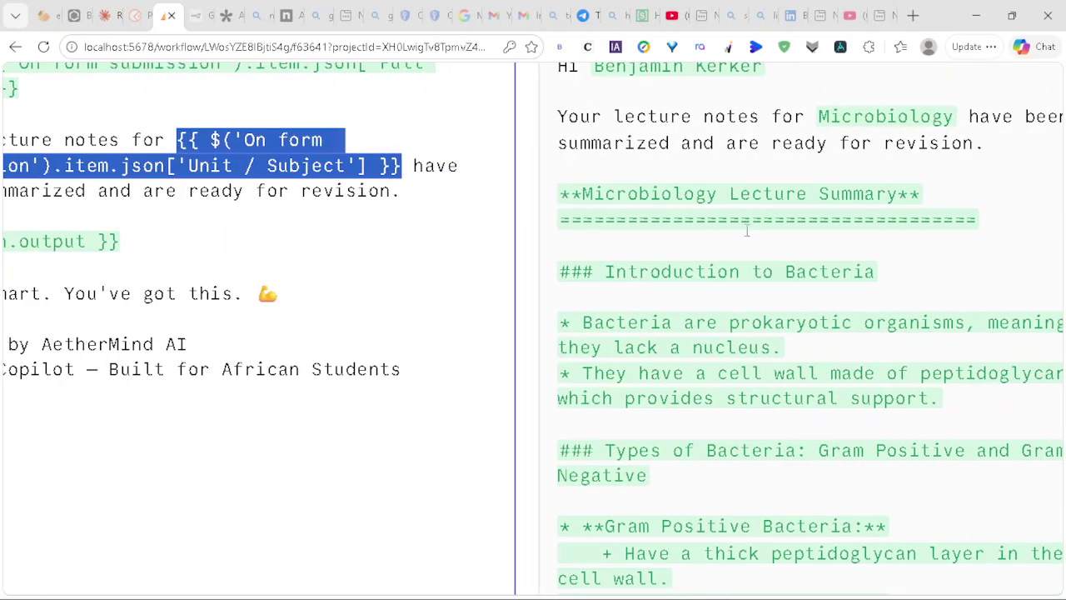
scroll(872, 198, right, 2)
scroll(872, 197, up, 2)
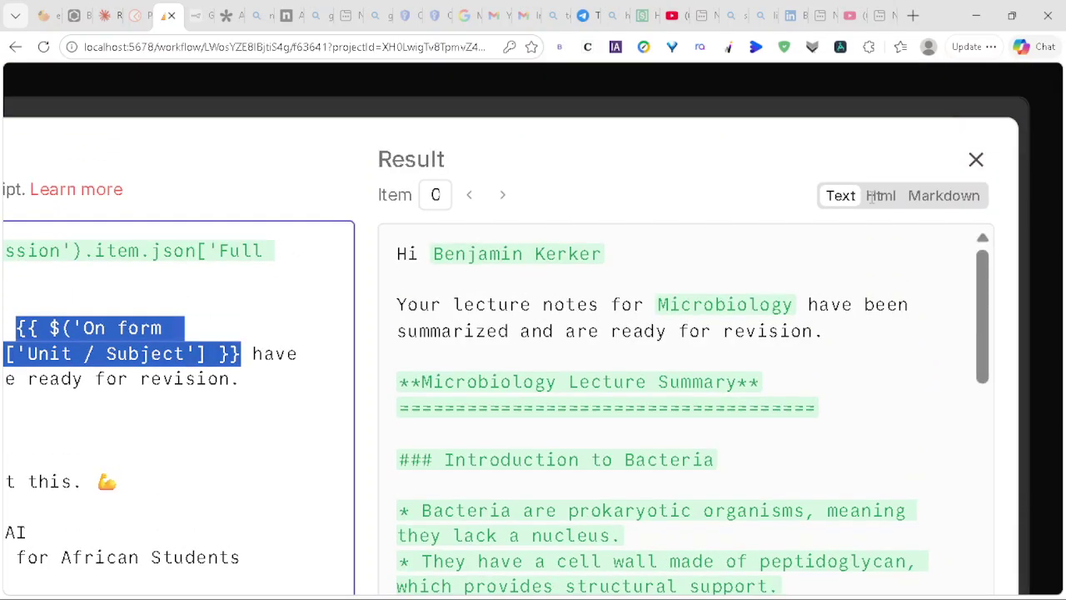
Step: Rerun the Gmail send step, which still fails with the authorization grant error
click(975, 159)
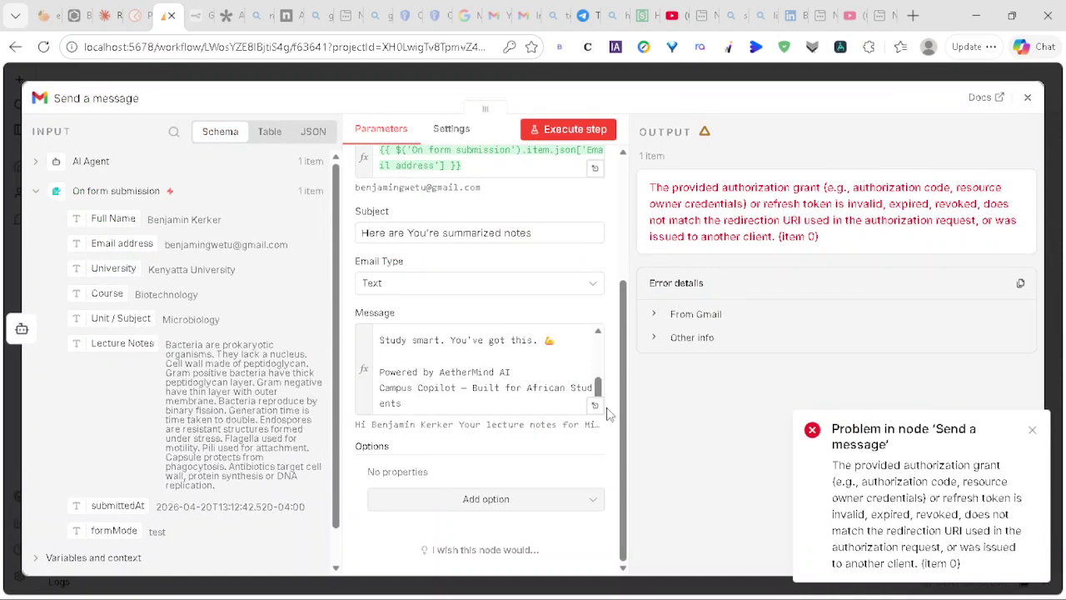
scroll(514, 300, up, 3)
scroll(514, 293, up, 1)
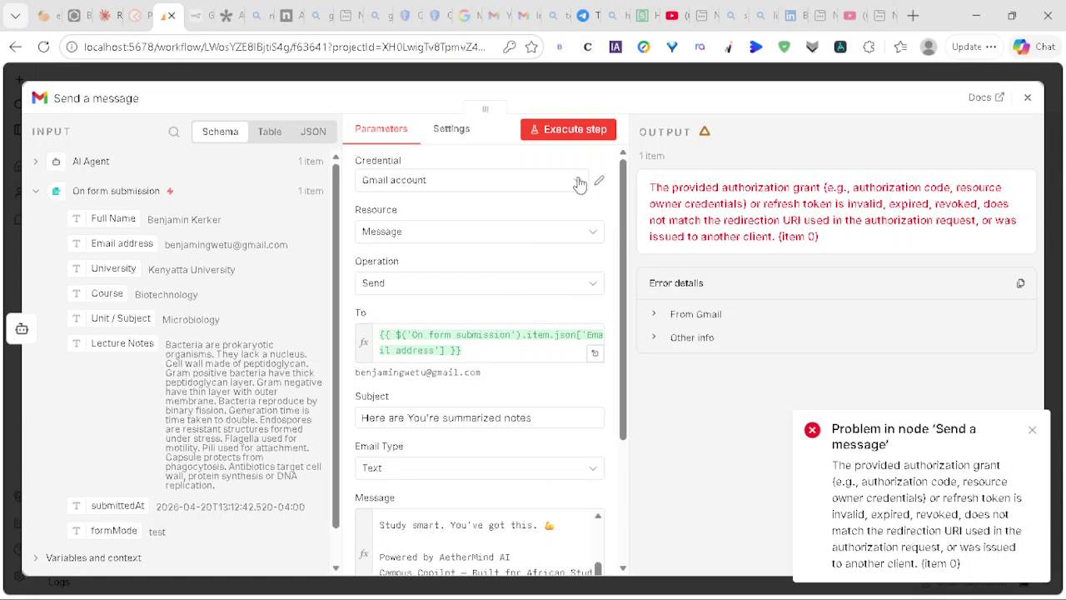
click(574, 129)
scroll(392, 408, down, 3)
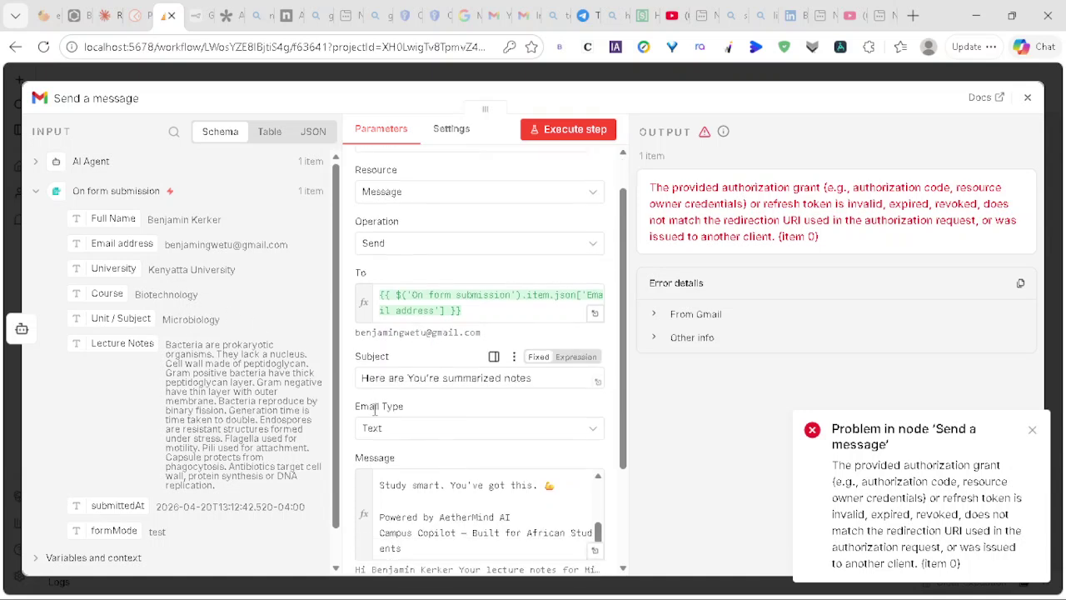
scroll(541, 460, up, 1)
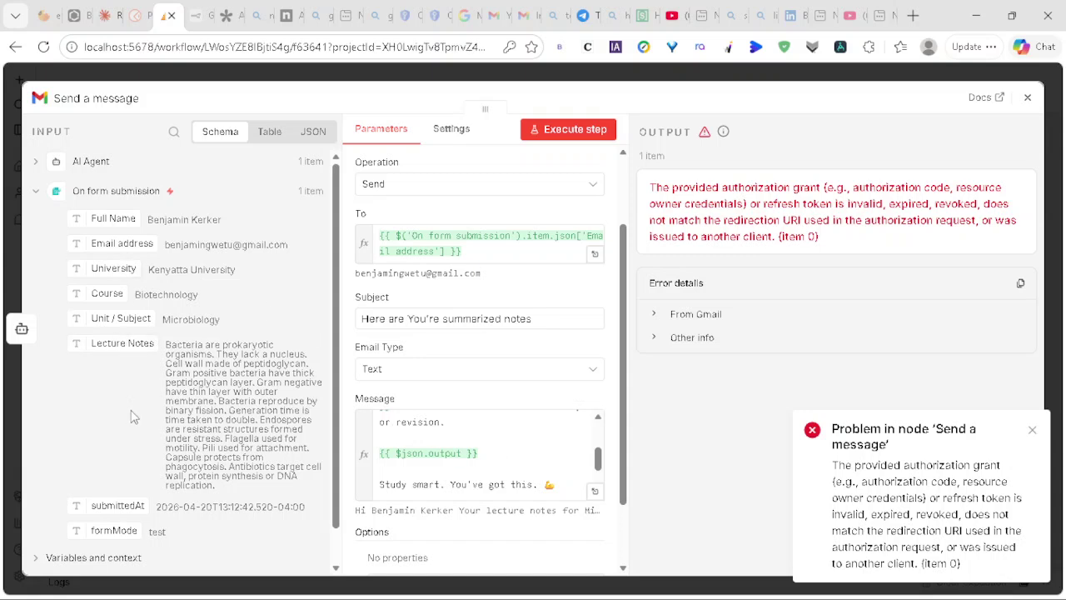
Step: Insert the AI Agent's summary output into the Gmail message
click(98, 163)
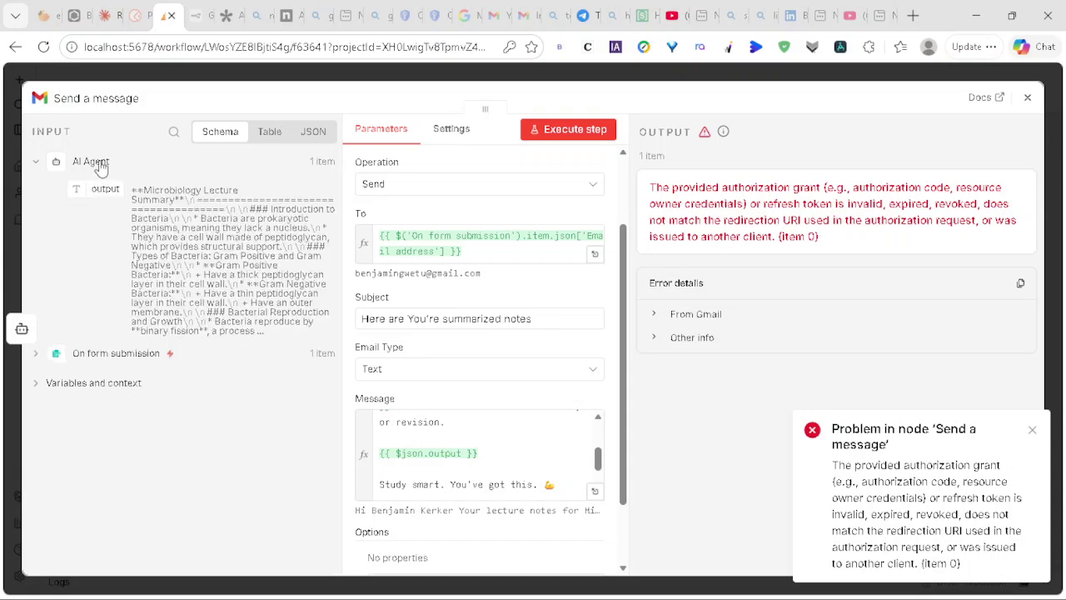
drag(100, 190, 513, 447)
scroll(513, 450, up, 2)
scroll(510, 447, down, 3)
scroll(510, 447, down, 1)
scroll(494, 543, down, 5)
scroll(498, 340, up, 2)
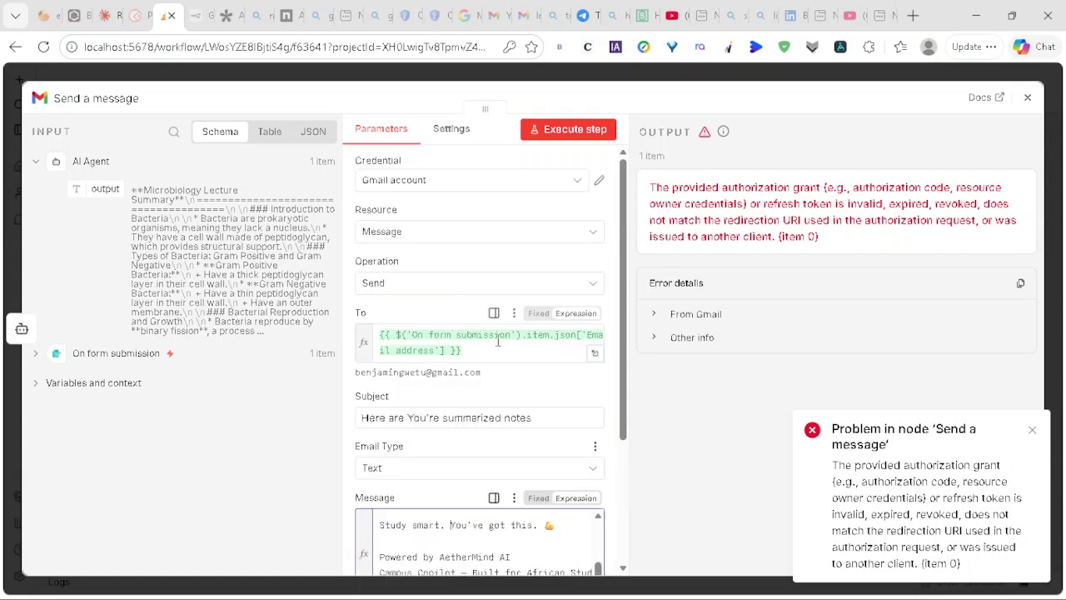
Step: Keep the existing Gmail account credential in the Credential dropdown
click(579, 183)
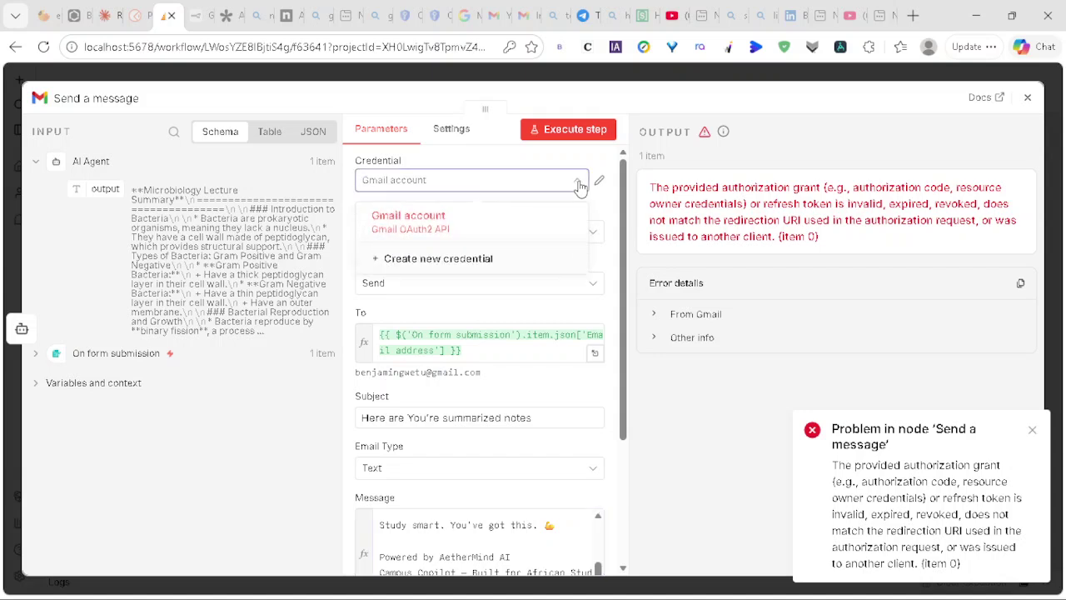
click(580, 185)
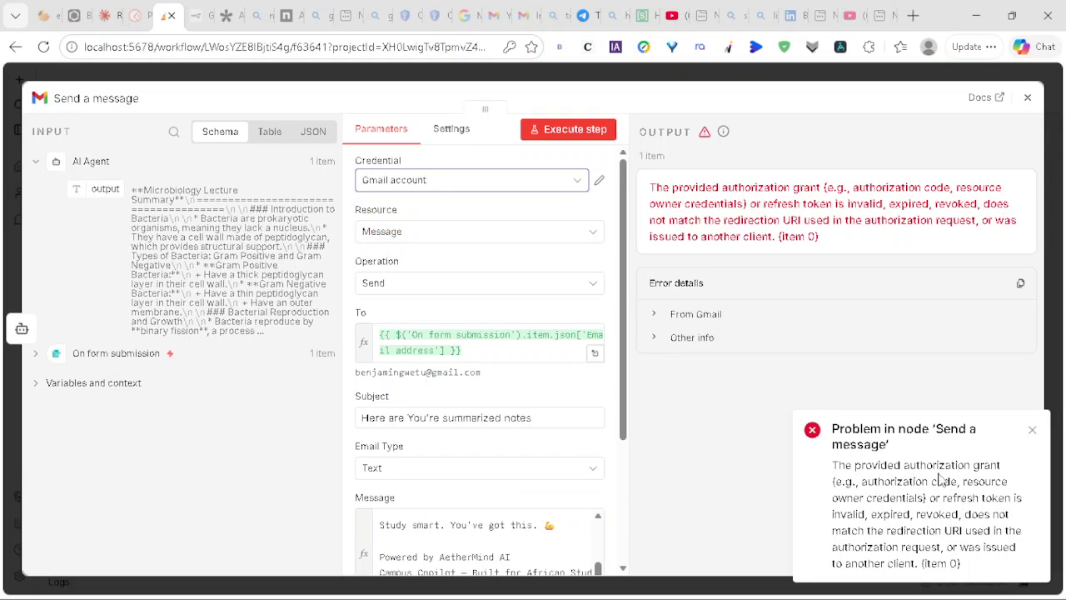
scroll(941, 479, up, 3)
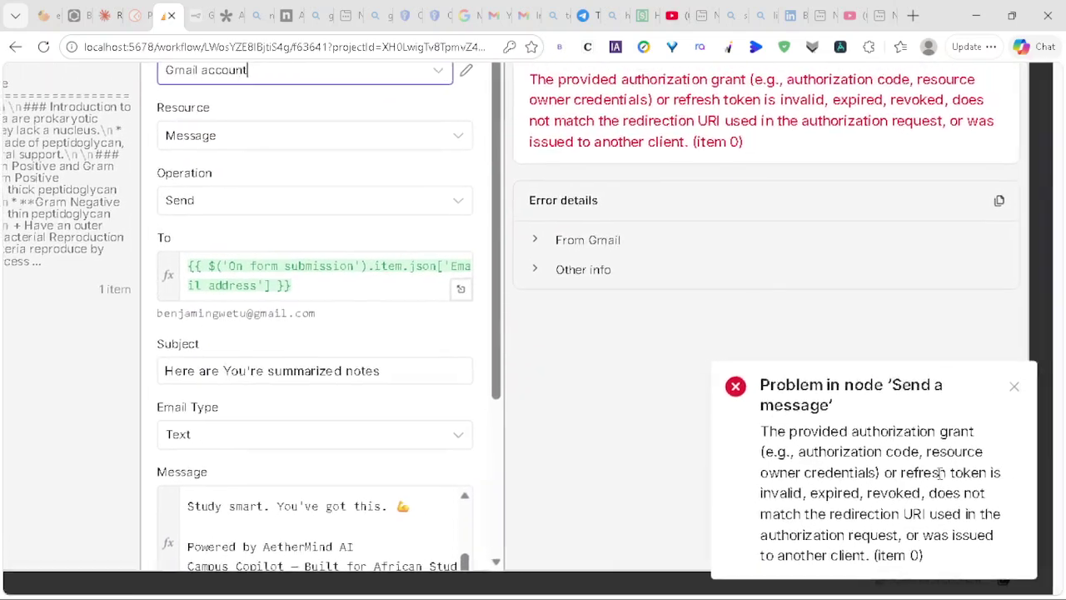
scroll(940, 473, left, 1)
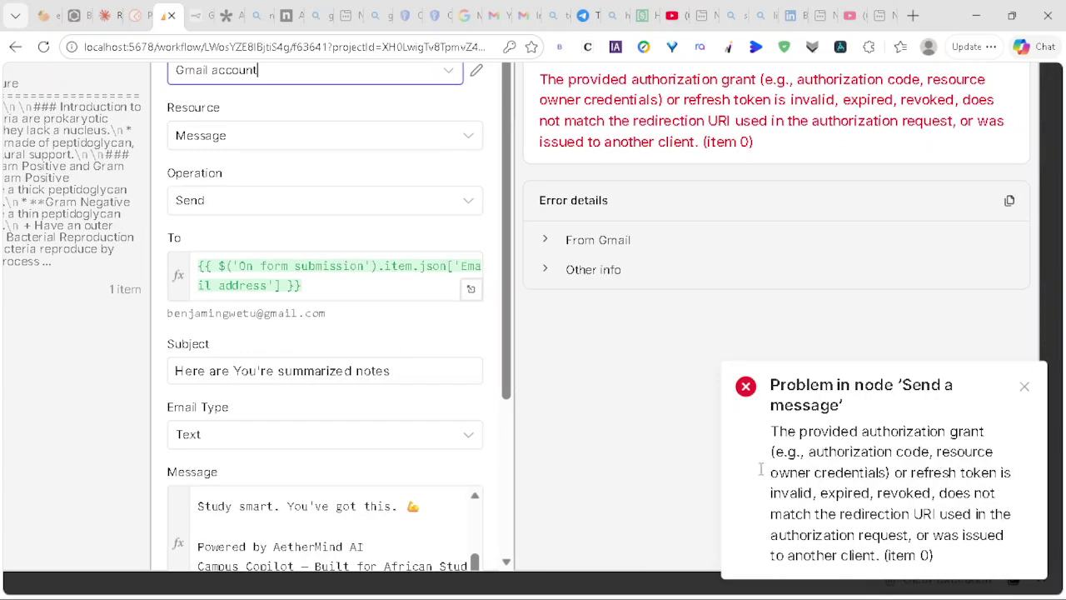
scroll(710, 433, left, 3)
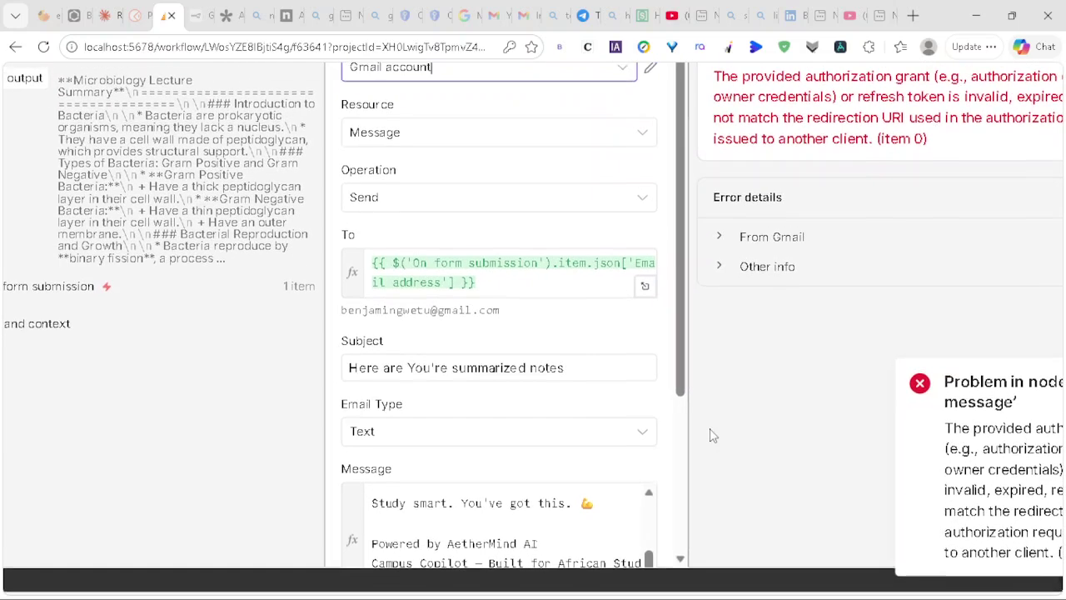
scroll(711, 433, left, 2)
scroll(711, 433, down, 2)
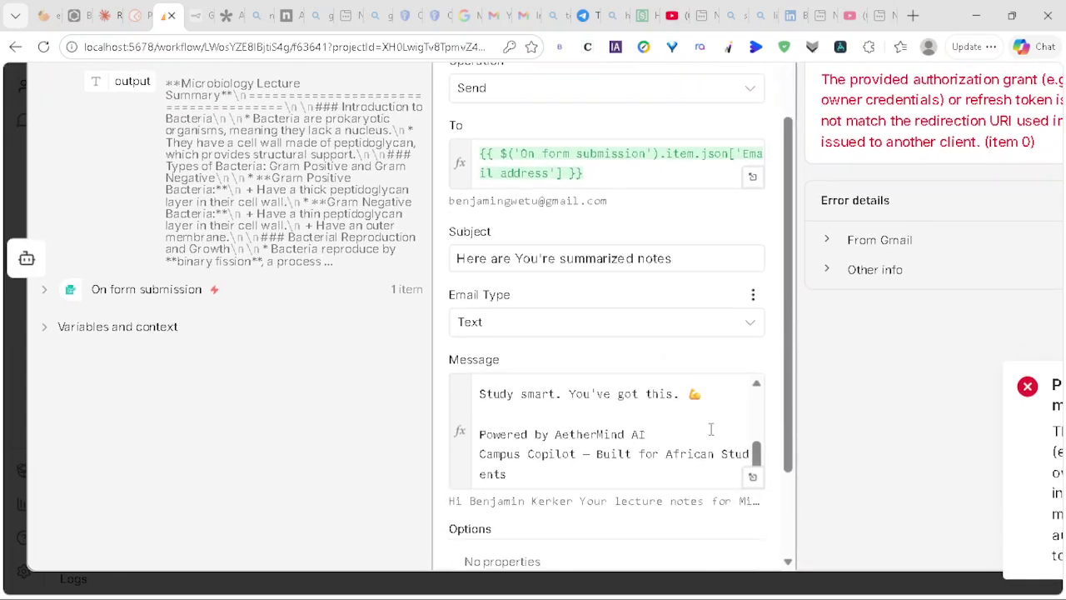
Step: Read the full rendered bacteria summary in the expression editor, then switch to OBS
click(753, 476)
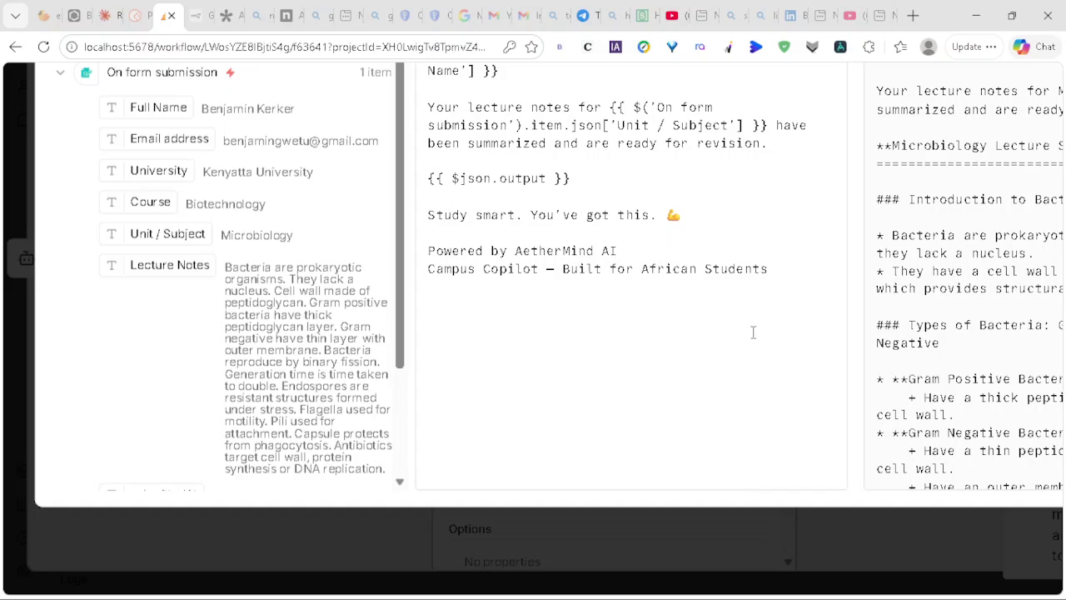
scroll(791, 300, right, 5)
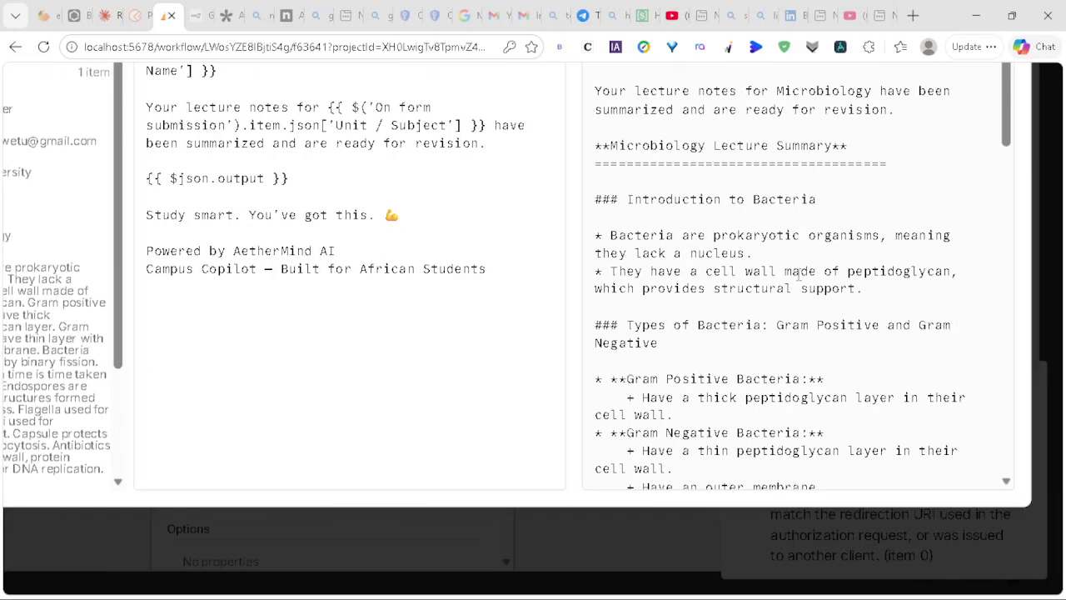
scroll(805, 245, up, 1)
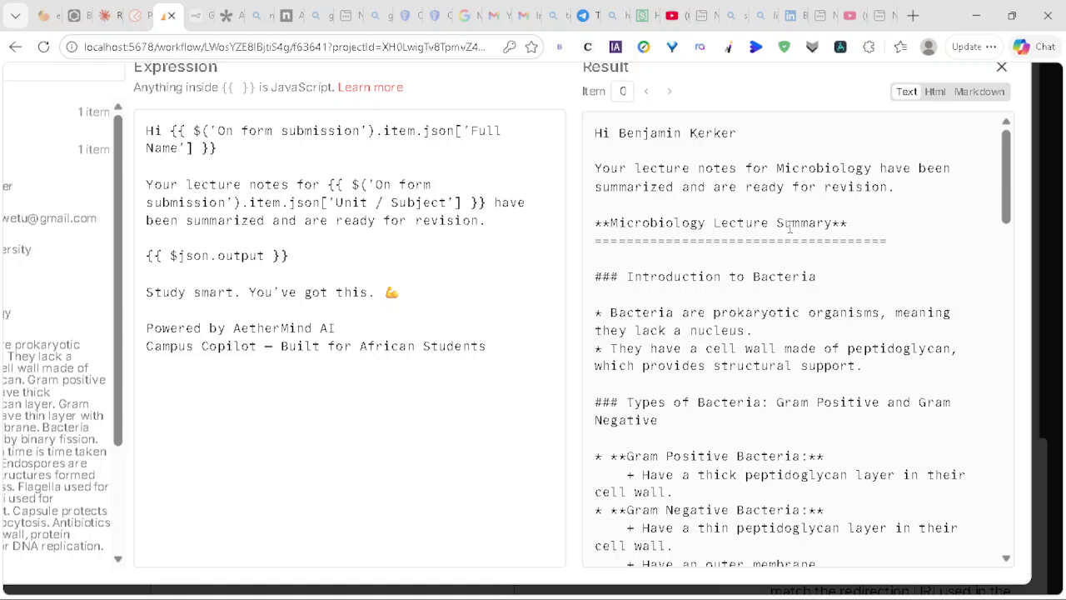
scroll(789, 226, down, 1)
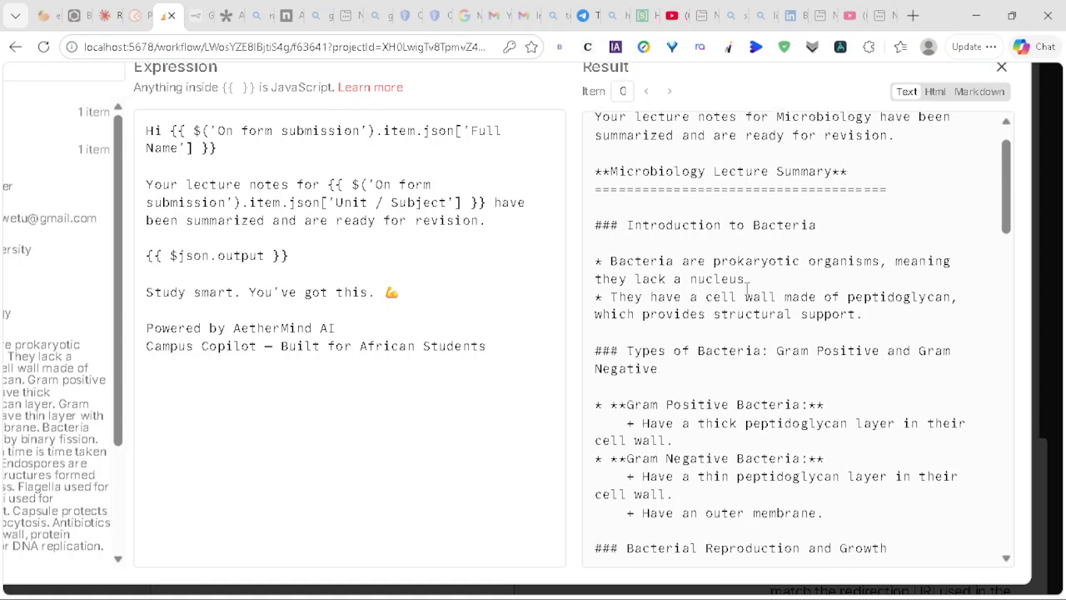
scroll(791, 269, down, 2)
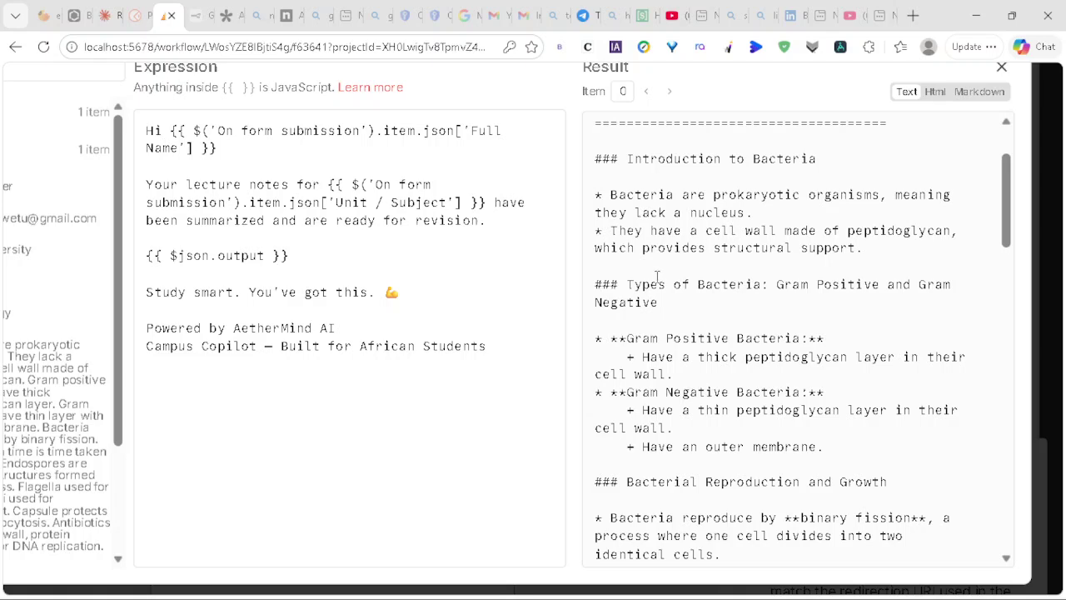
scroll(657, 276, down, 3)
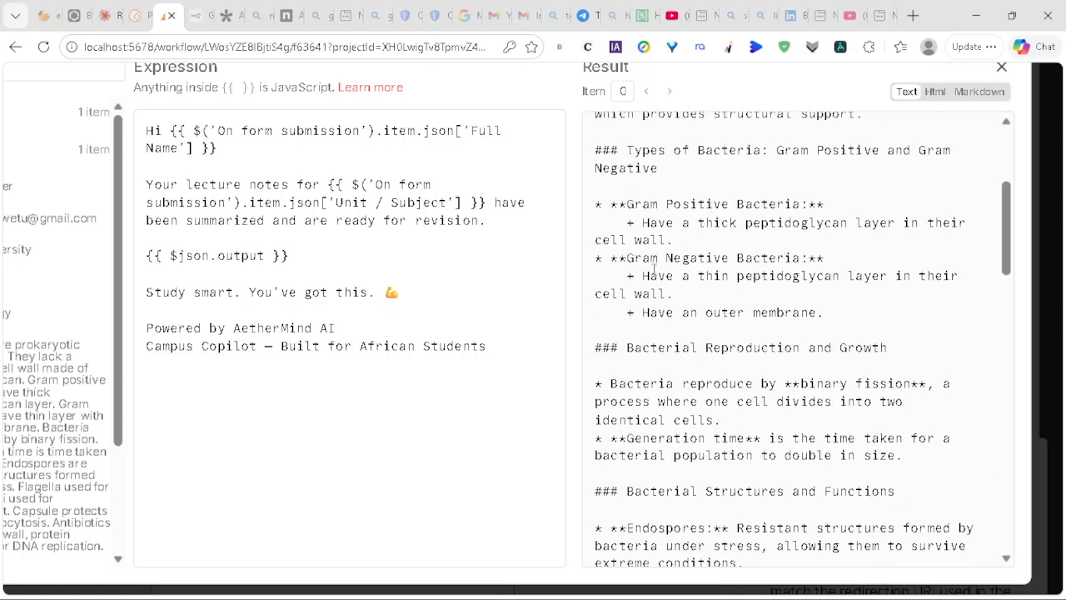
scroll(654, 271, down, 2)
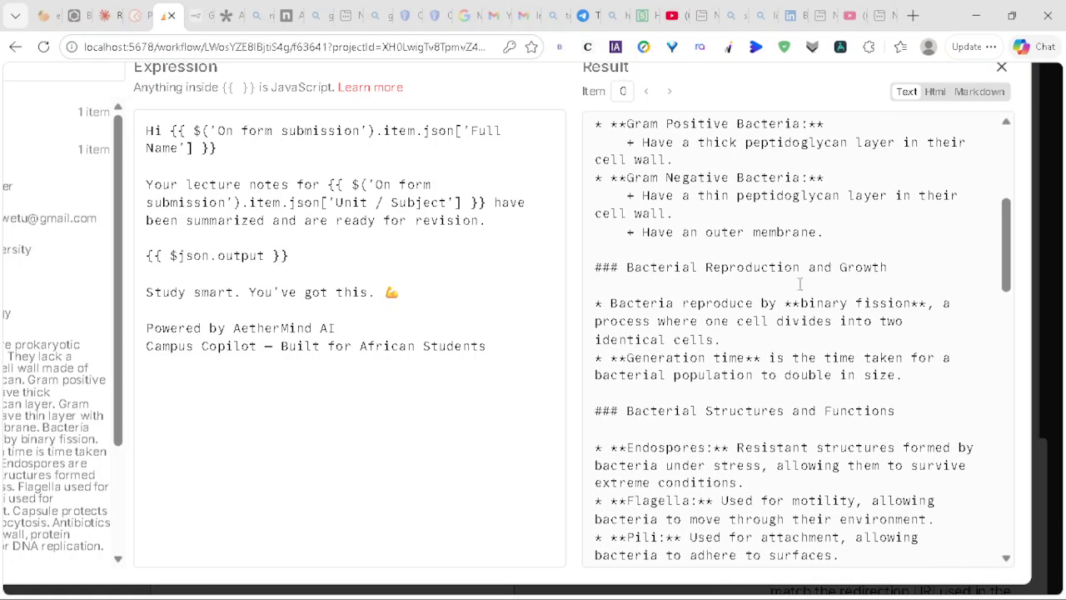
scroll(842, 277, down, 8)
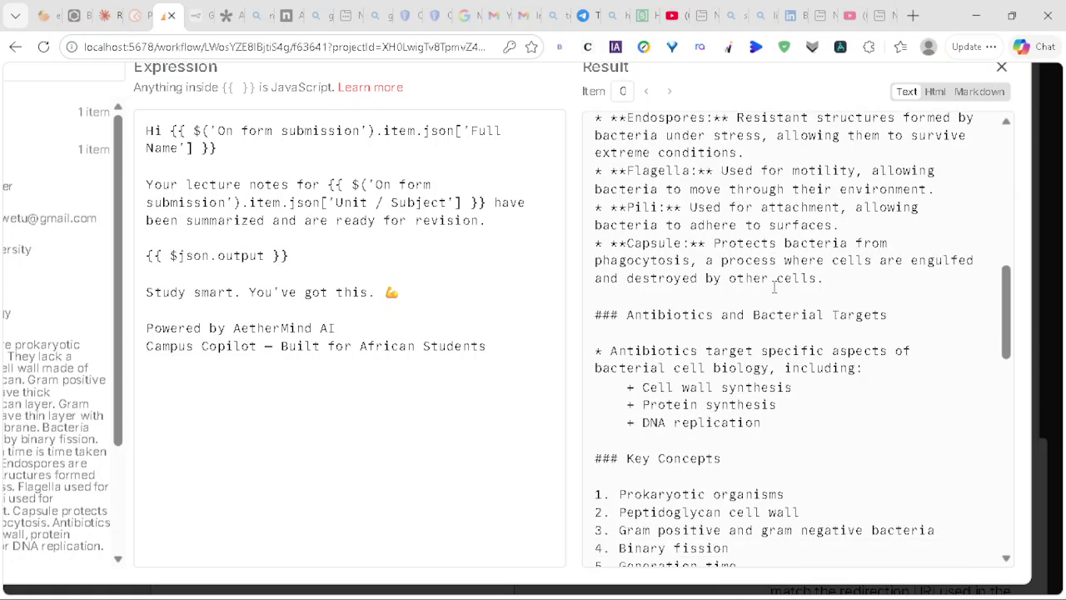
scroll(774, 287, down, 5)
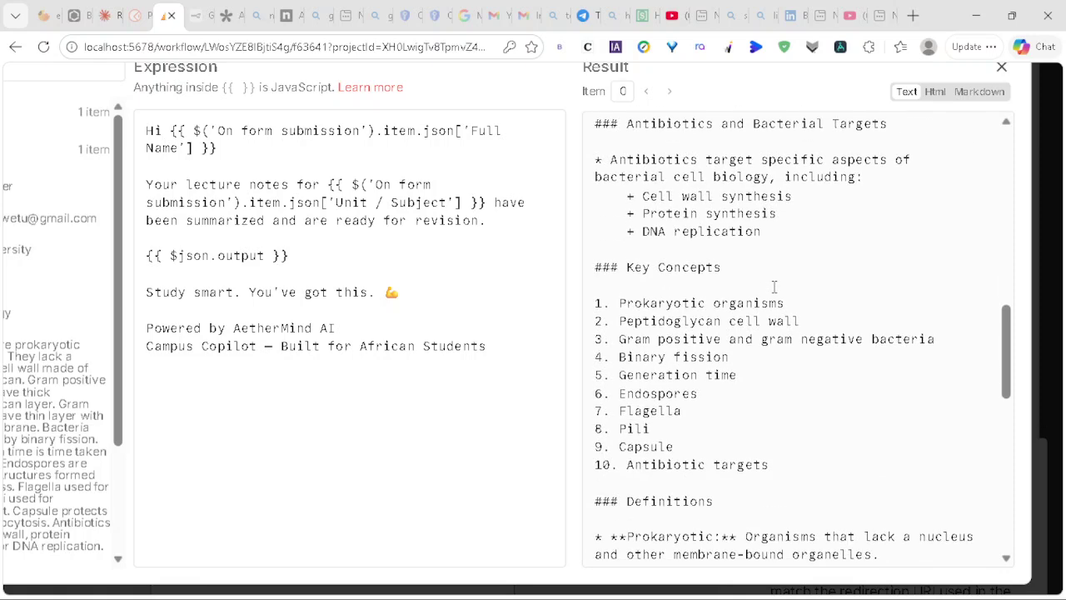
scroll(729, 264, down, 4)
scroll(706, 306, down, 5)
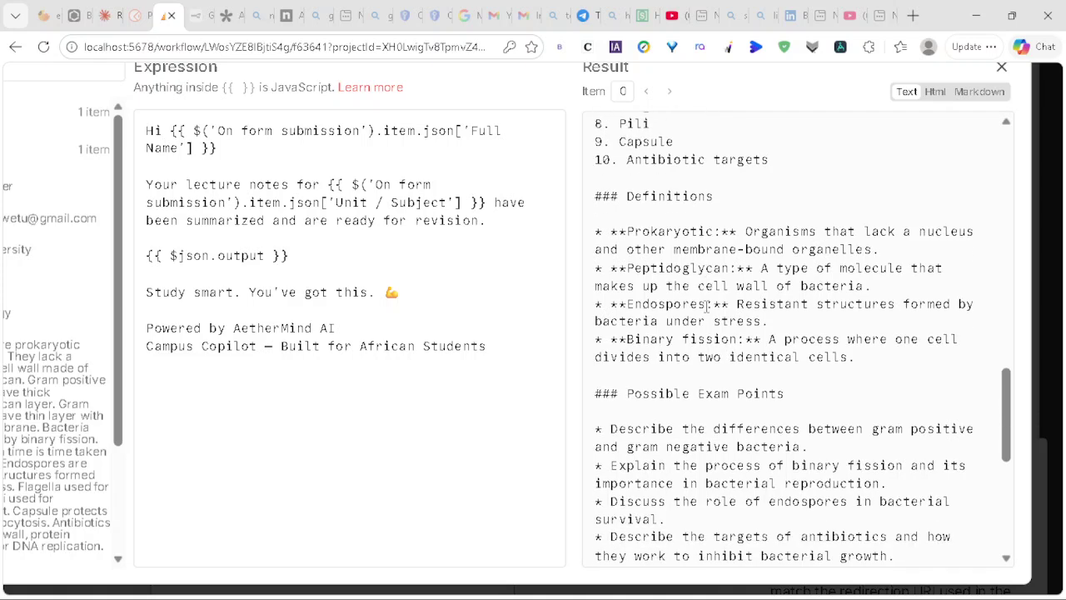
scroll(706, 307, down, 3)
scroll(706, 306, down, 2)
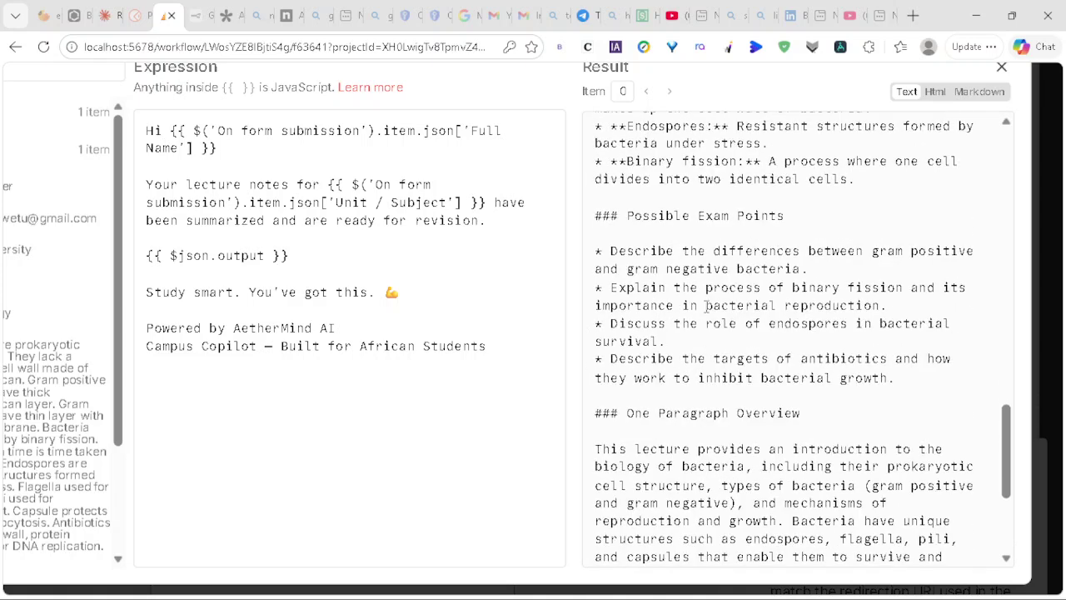
scroll(706, 307, down, 1)
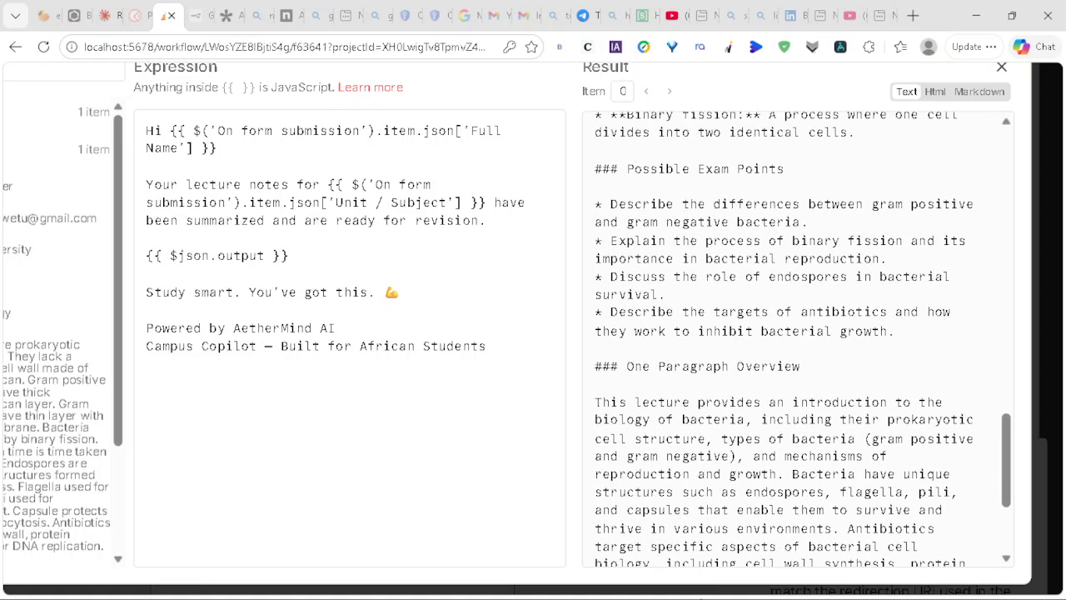
click(750, 589)
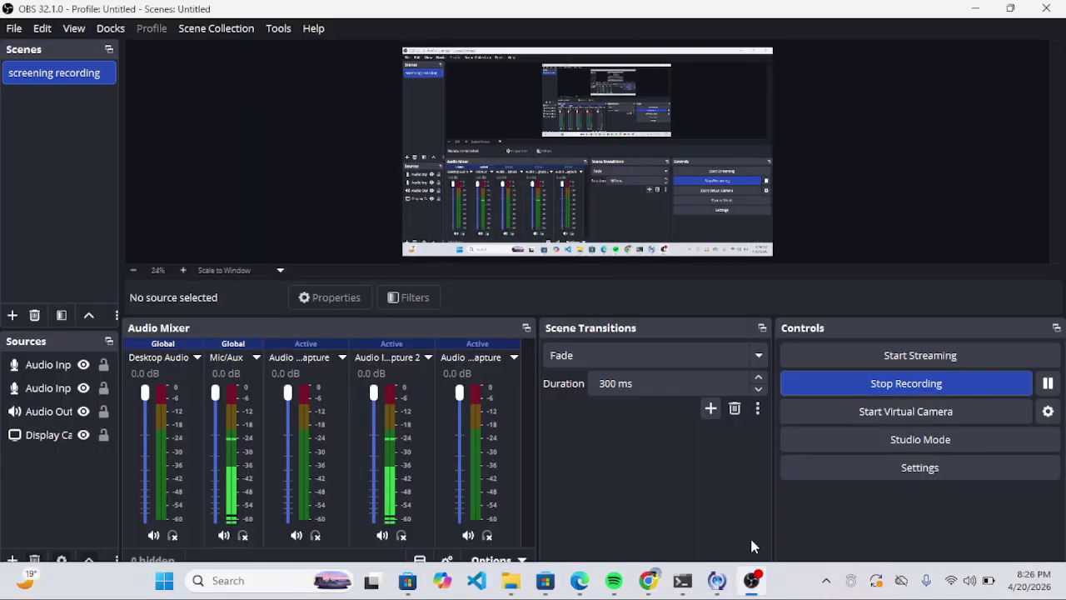